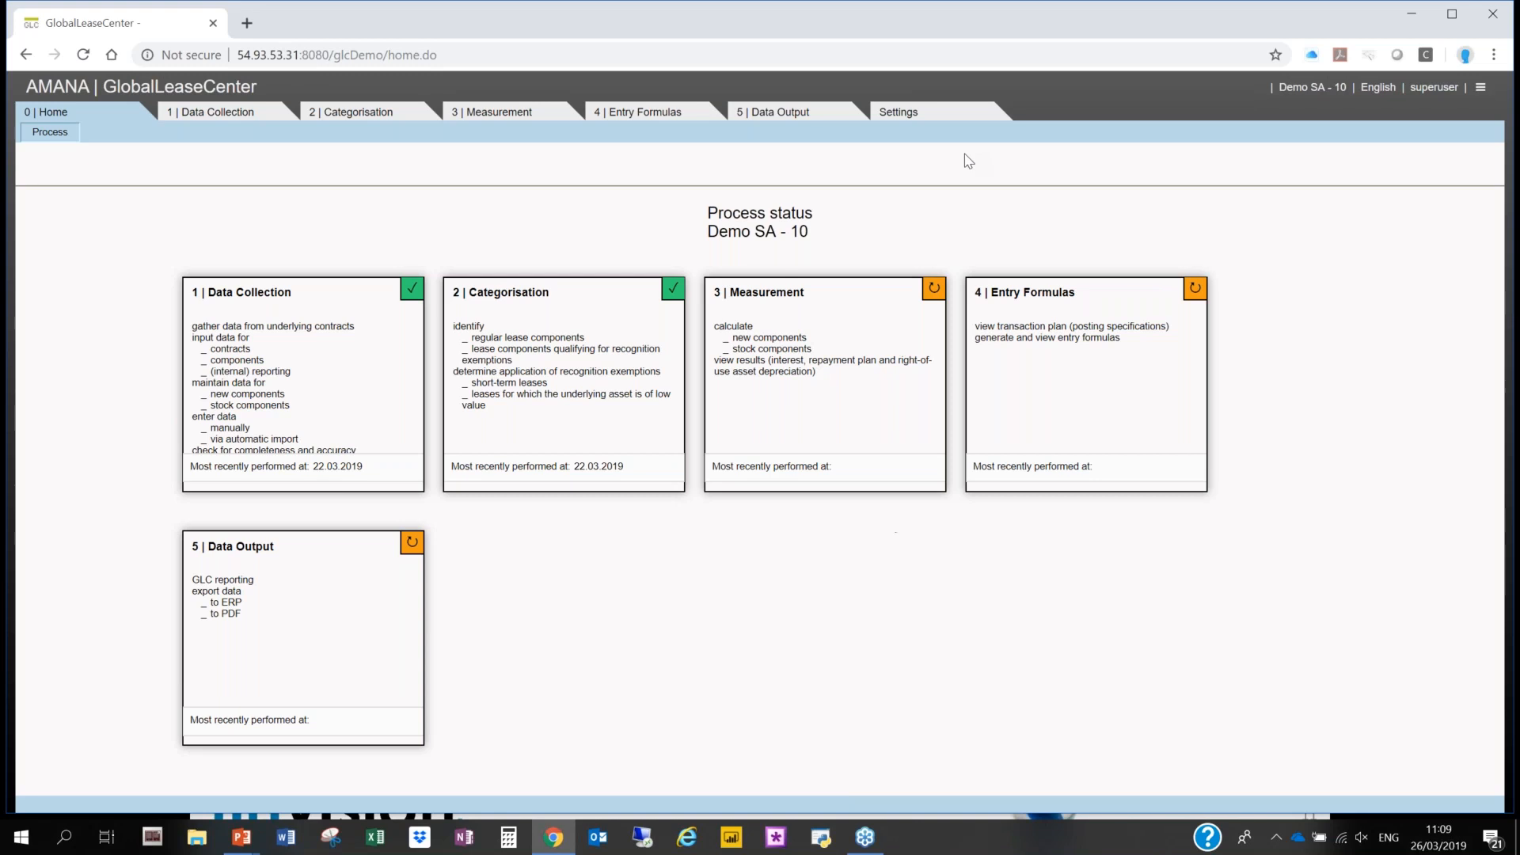
- Add a new internal business partner in the settings with the company name Finvision New Co
click(899, 112)
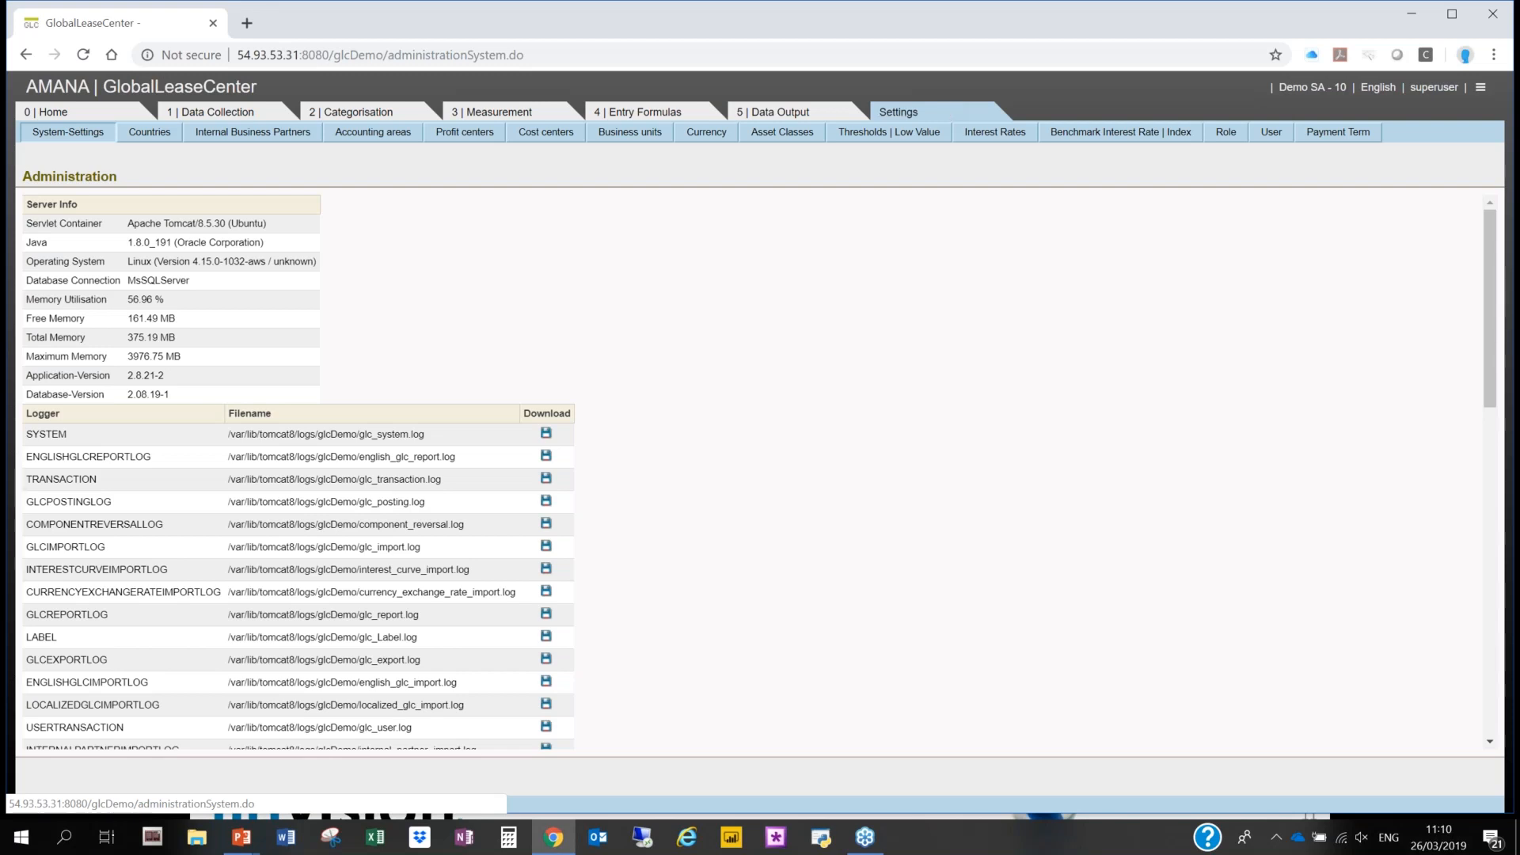
click(237, 135)
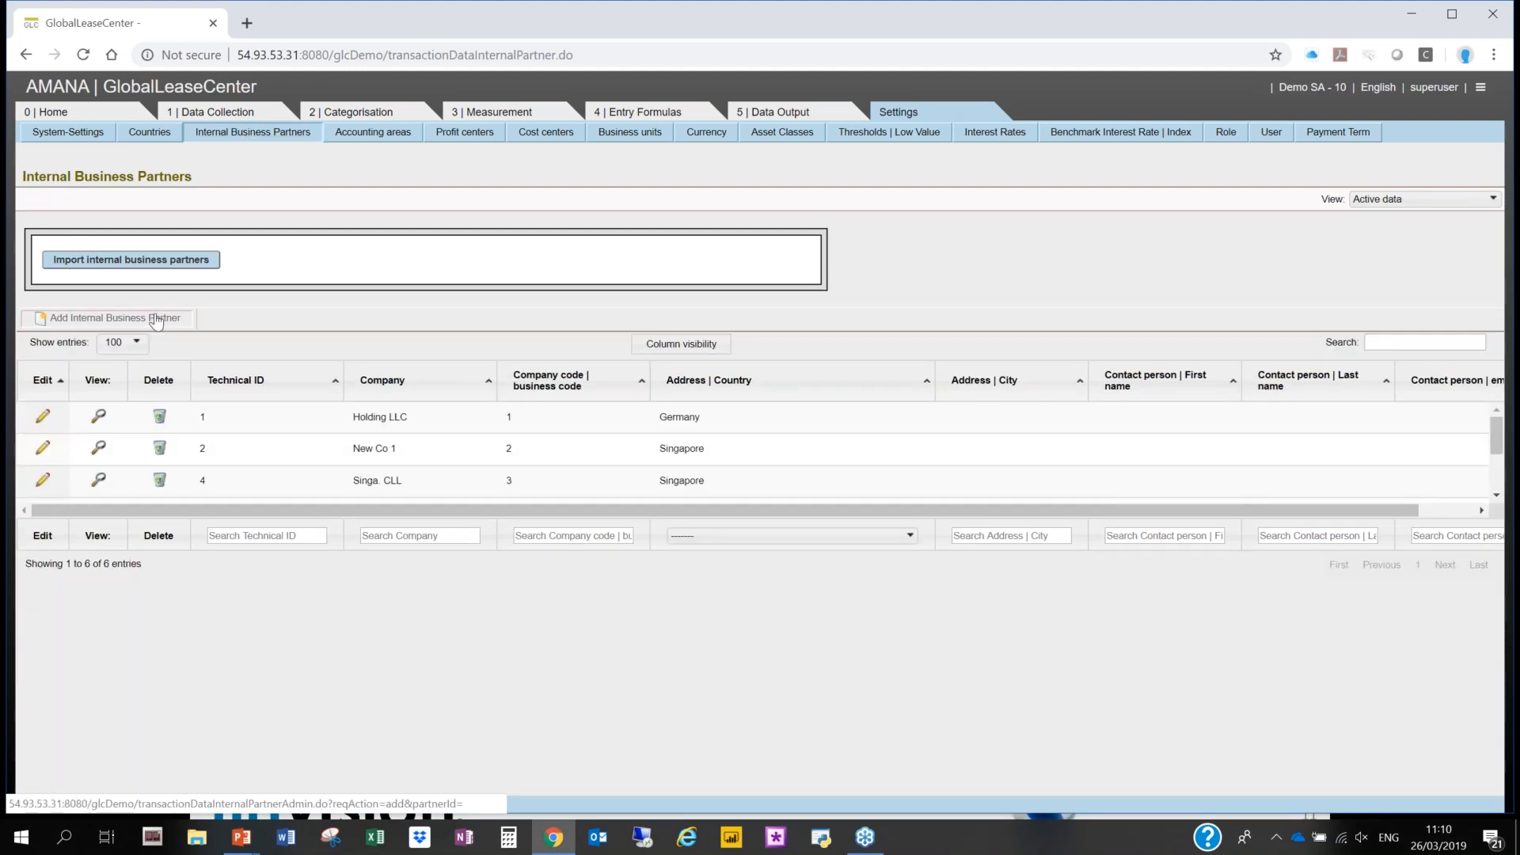
click(154, 318)
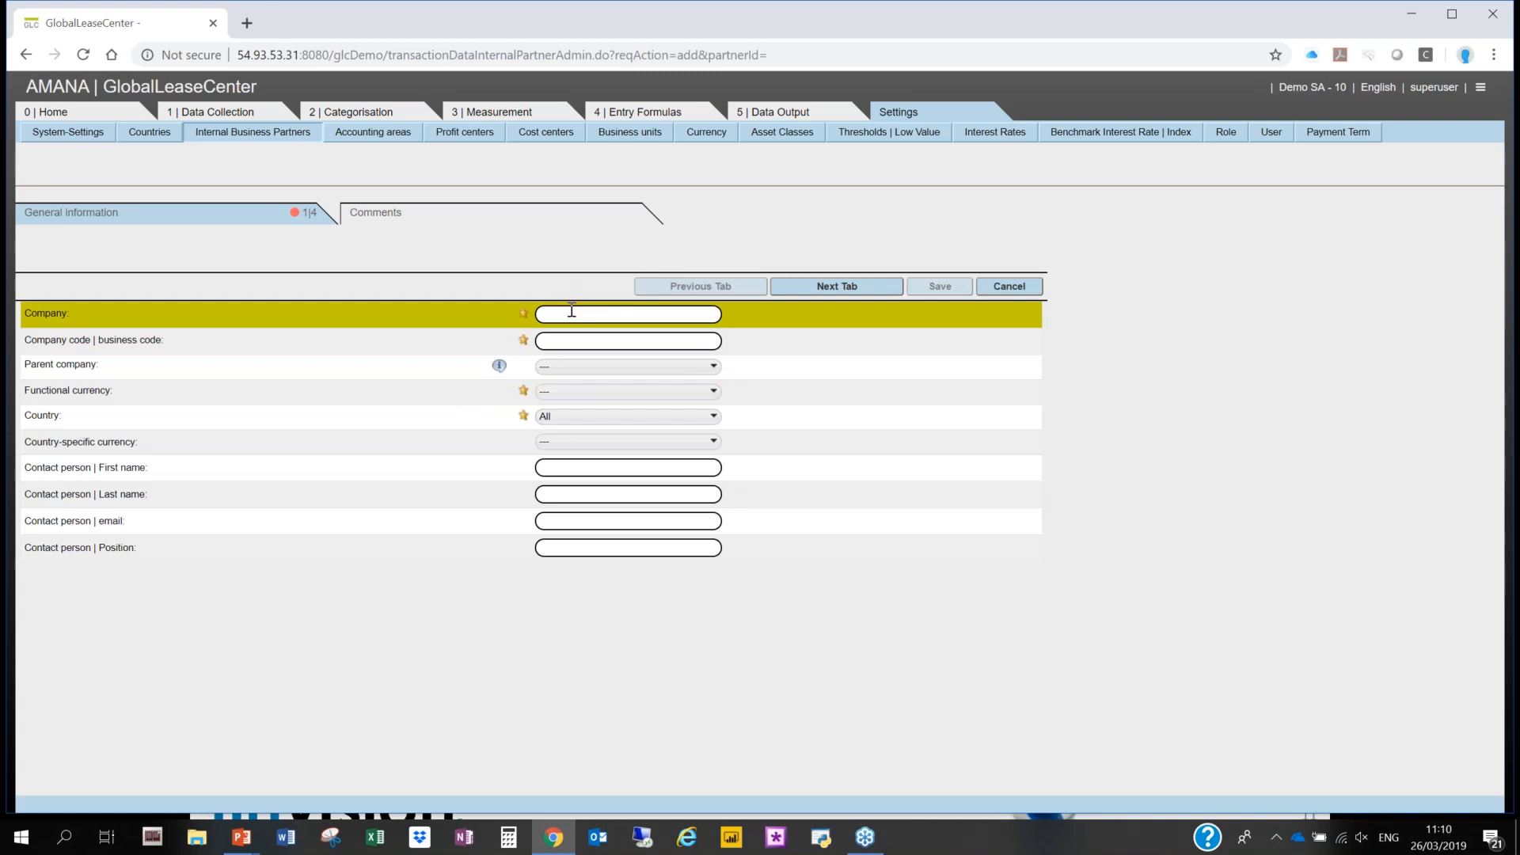
click(572, 310)
text(Fin)
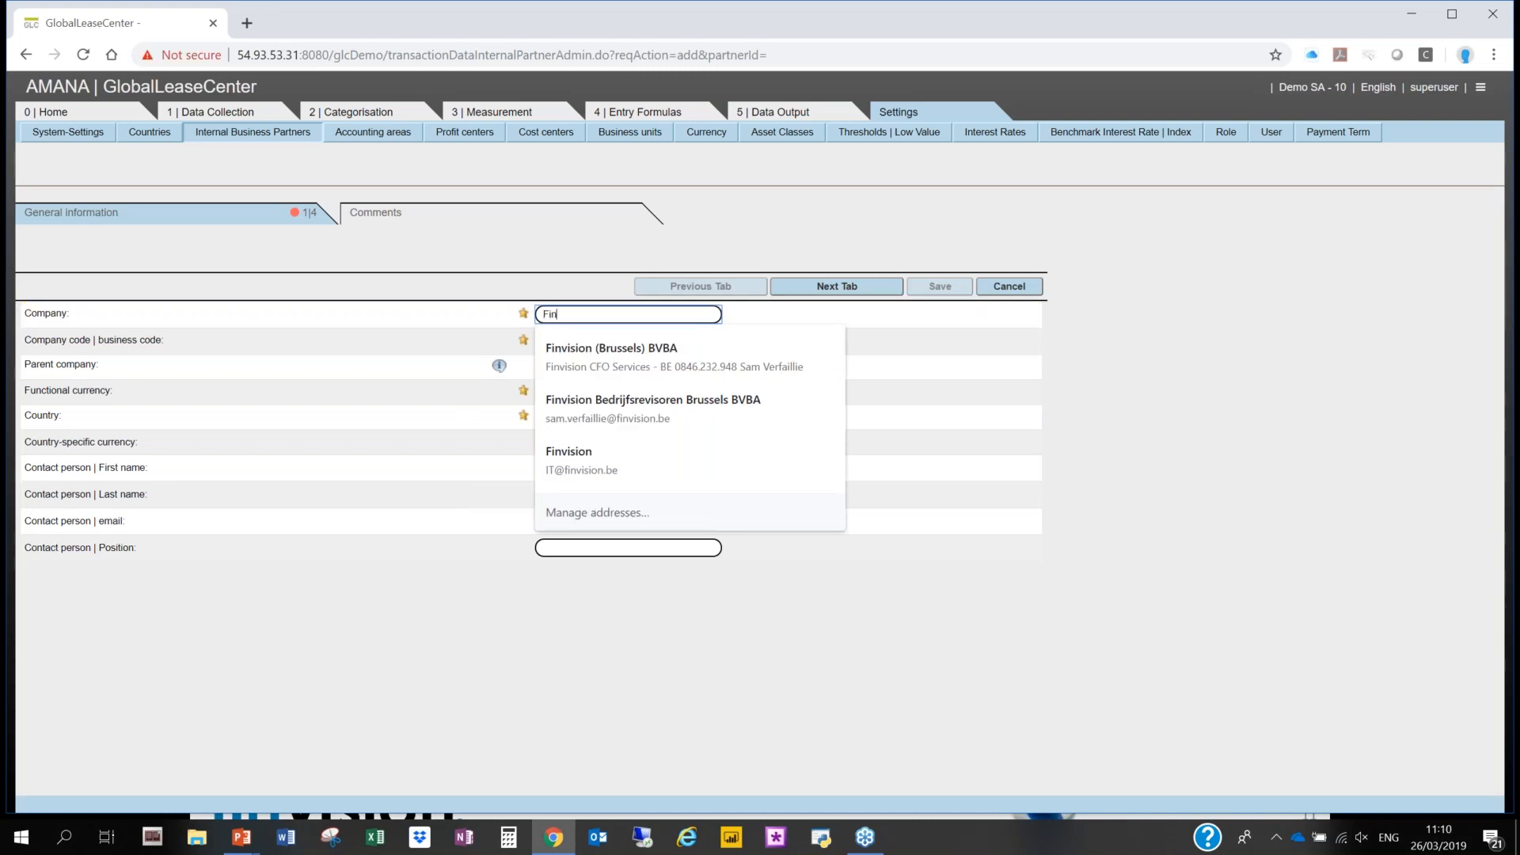
text(vision Nez)
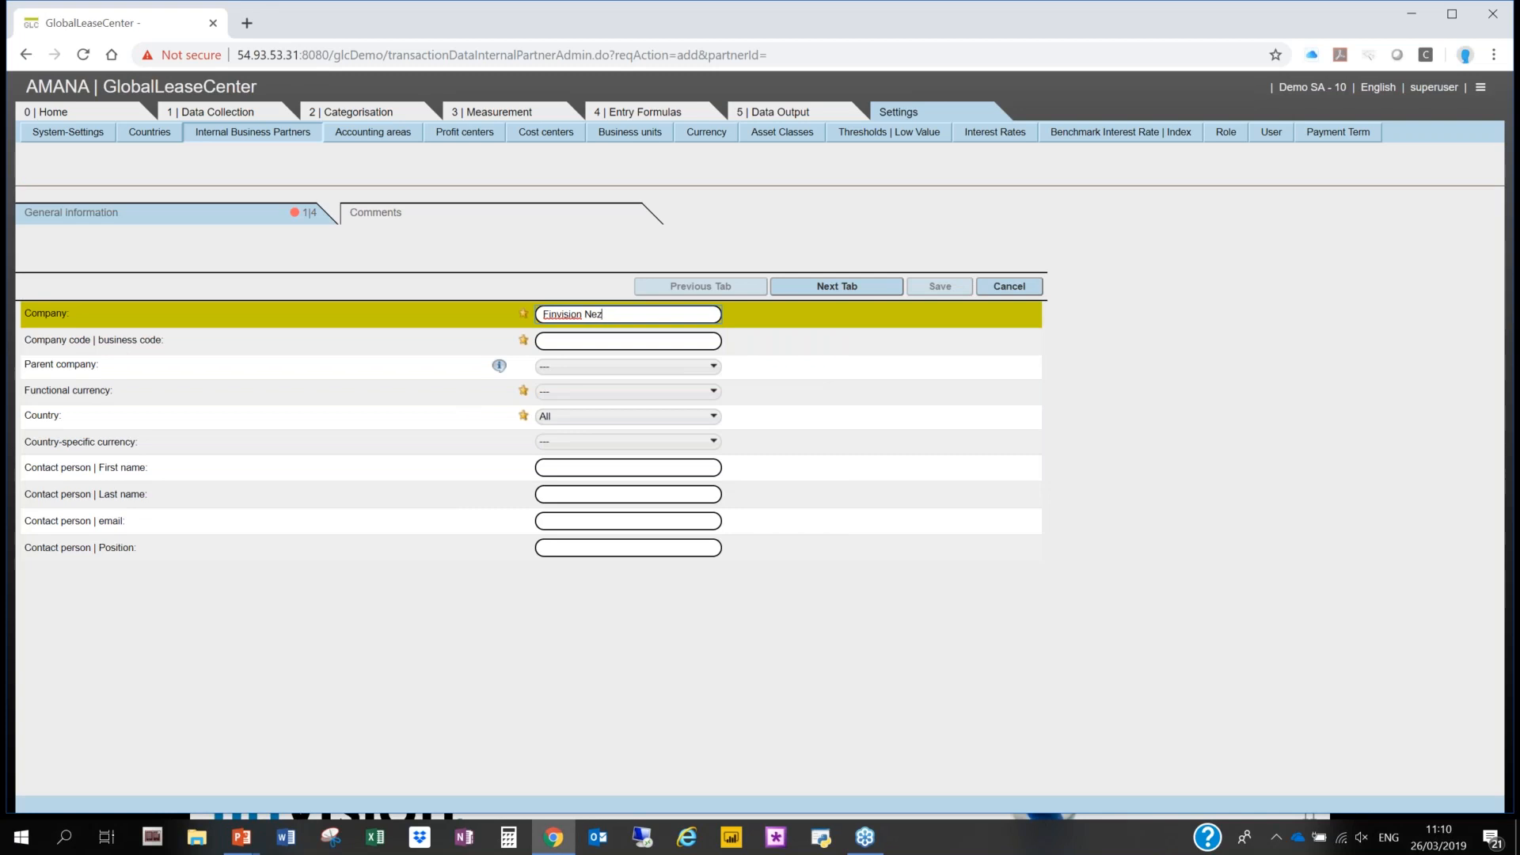
key(BackSpace)
text(w Co)
key(Tab)
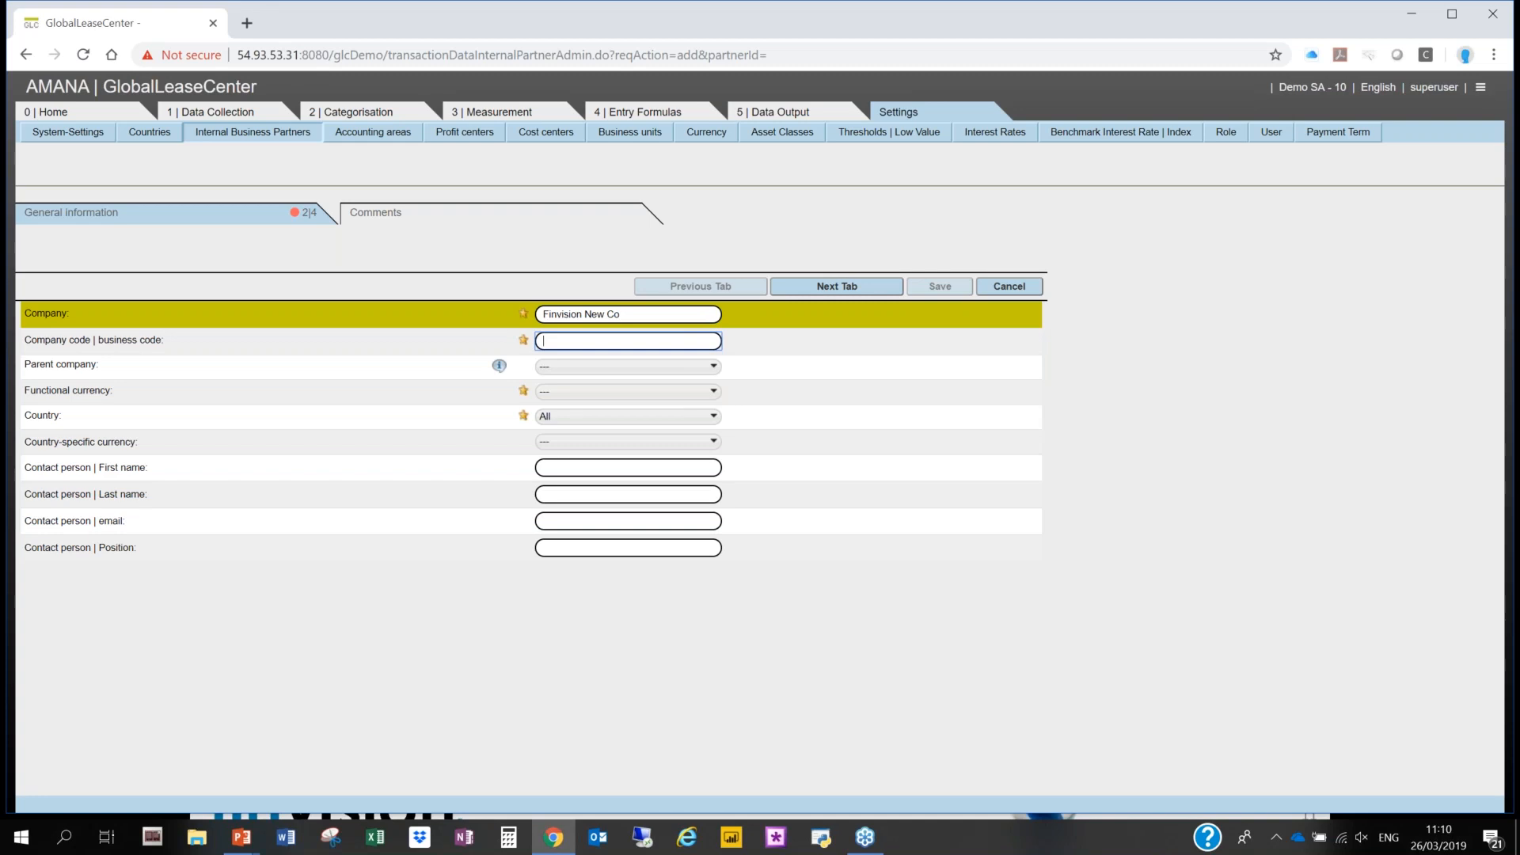
- Set the new partner's company code to 3445 and its parent company to 1 - Holding LLC
text(é"'é"'é"'é"')
key(BackSpace)
key(BackSpace)
key(BackSpace)
key(BackSpace)
key(BackSpace)
key(BackSpace)
key(BackSpace)
key(BackSpace)
key(BackSpace)
key(BackSpace)
key(BackSpace)
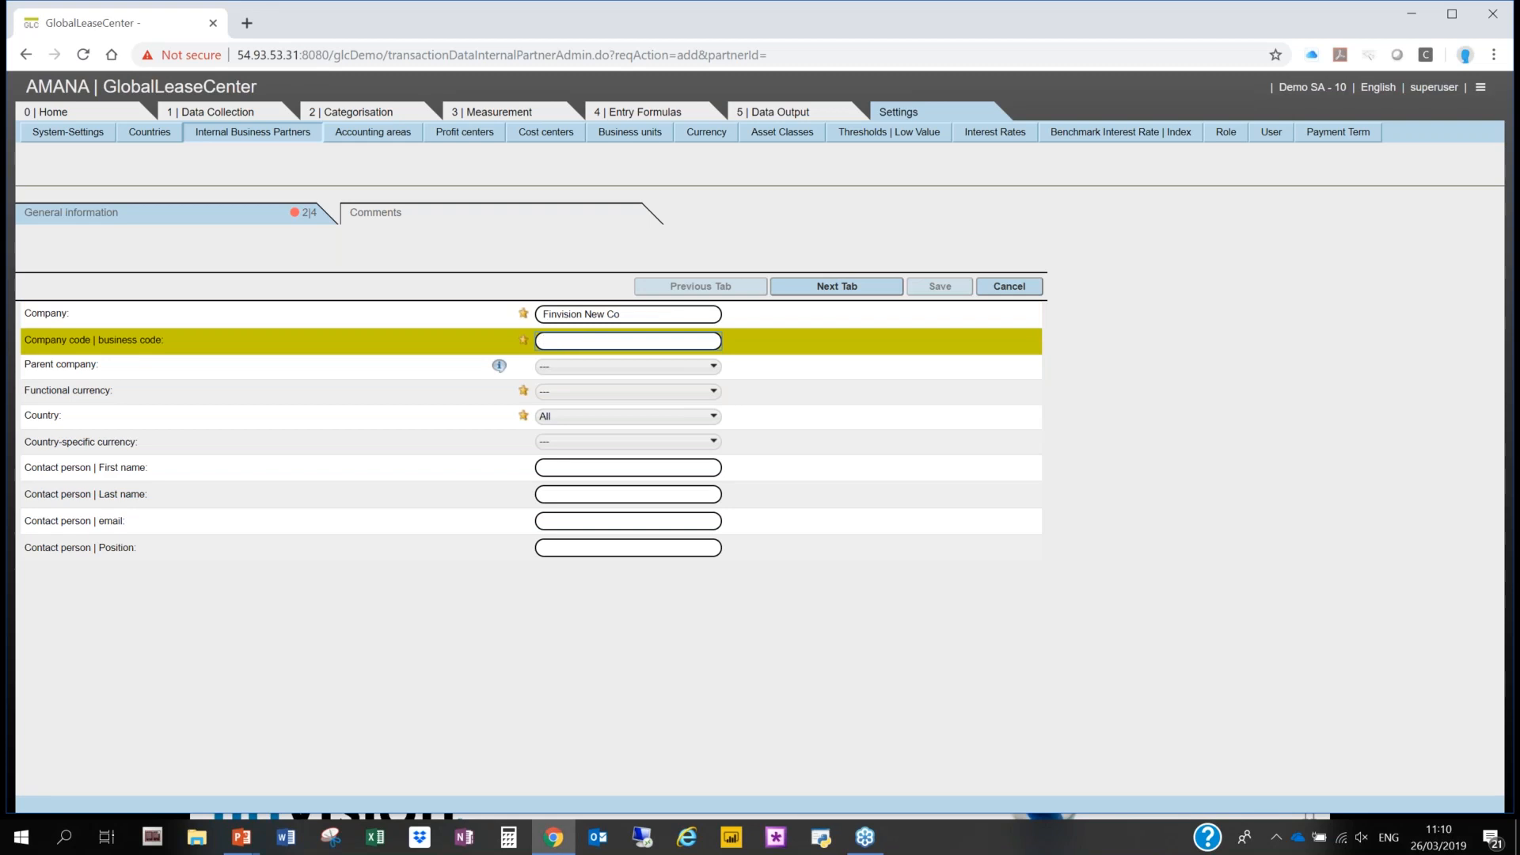
text(3445)
click(589, 367)
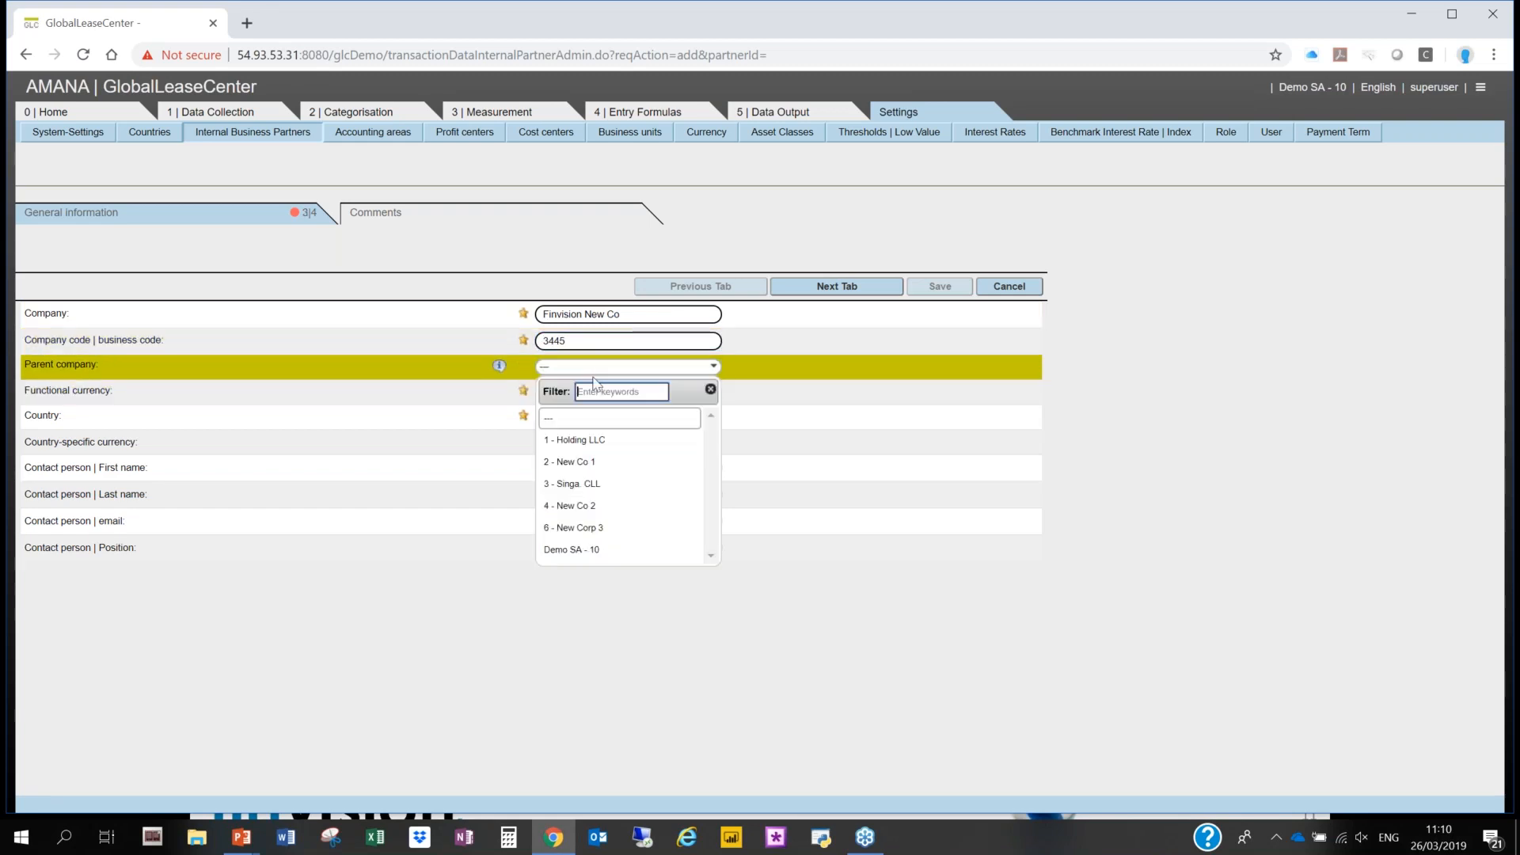
click(599, 441)
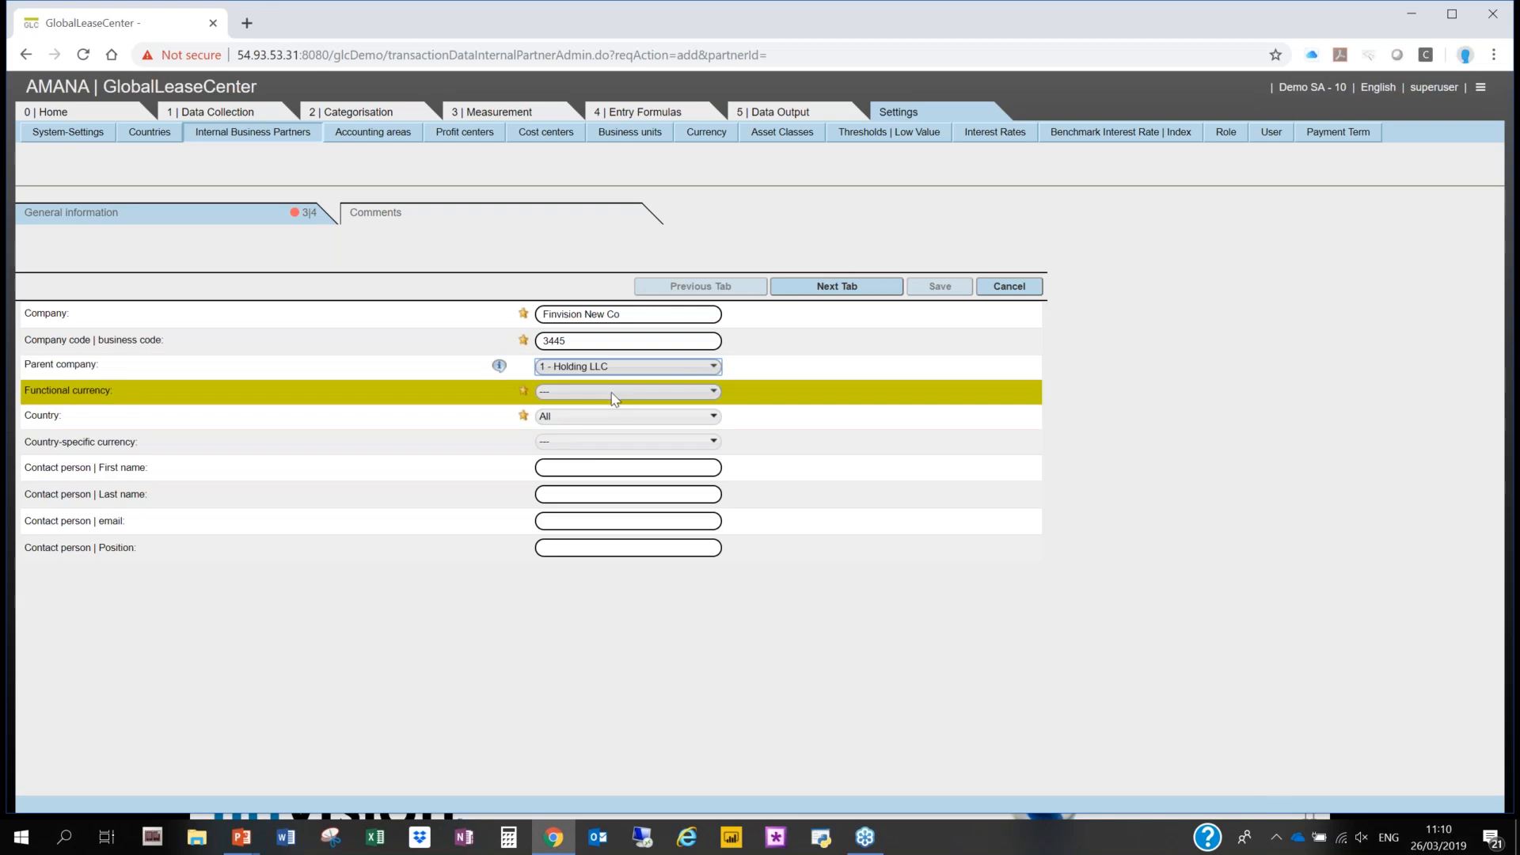
- Set the new partner's functional currency to EUR and its country to Belgium
click(612, 392)
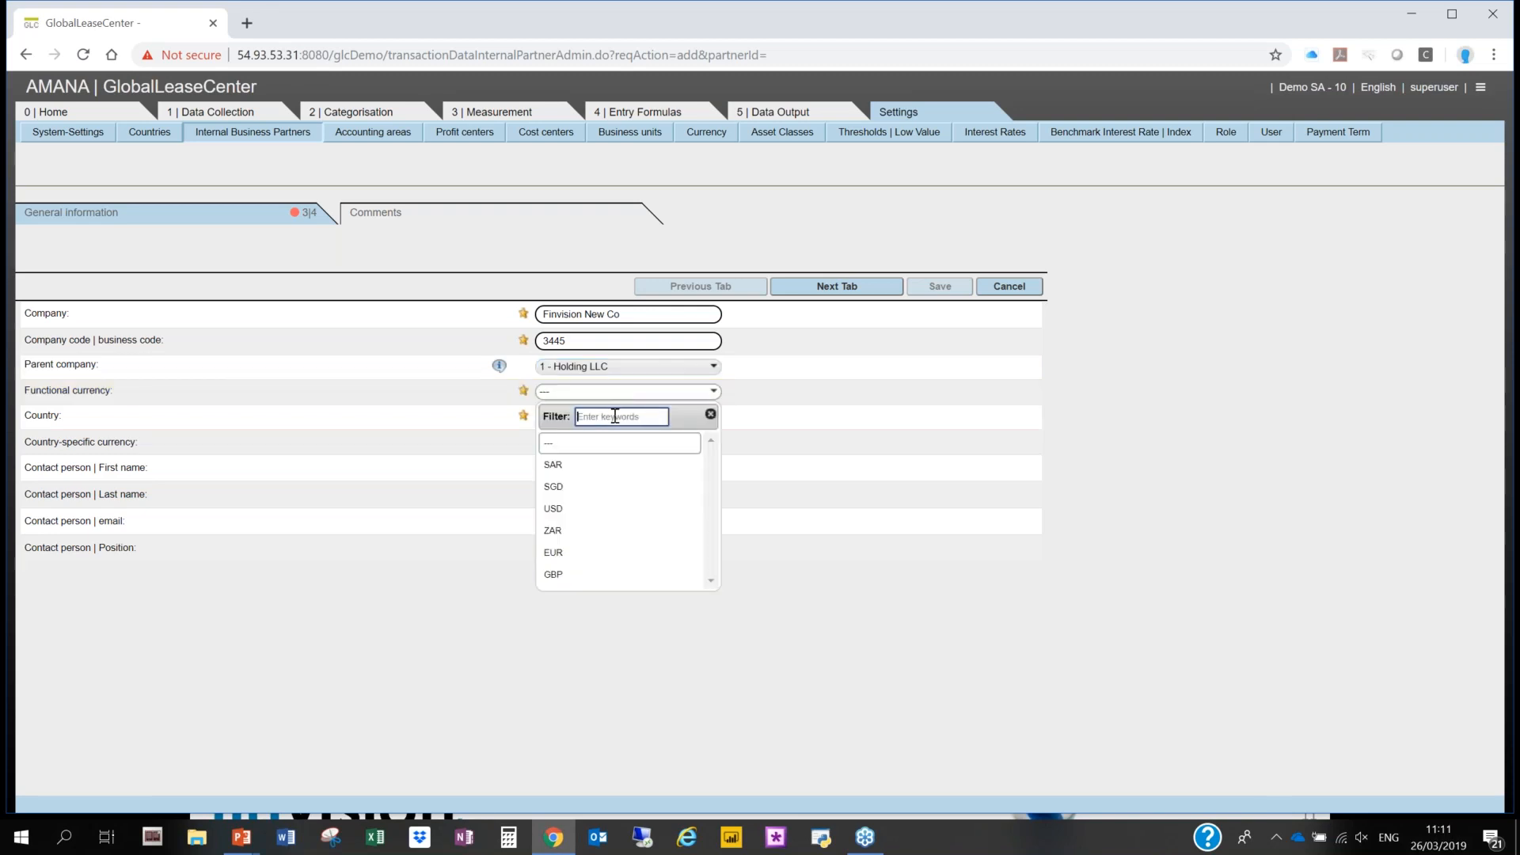
click(586, 554)
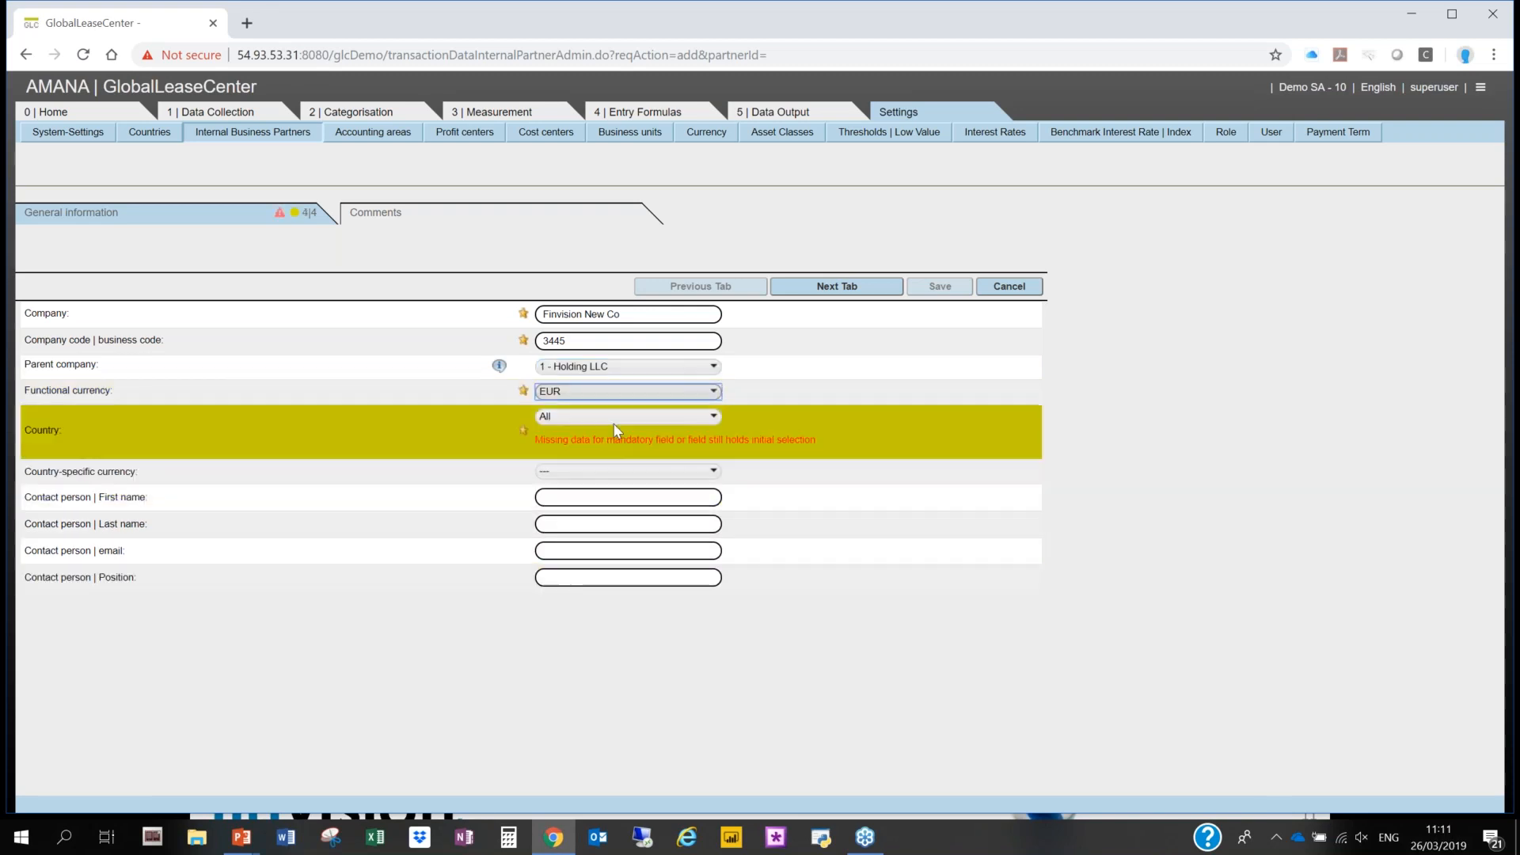
click(614, 419)
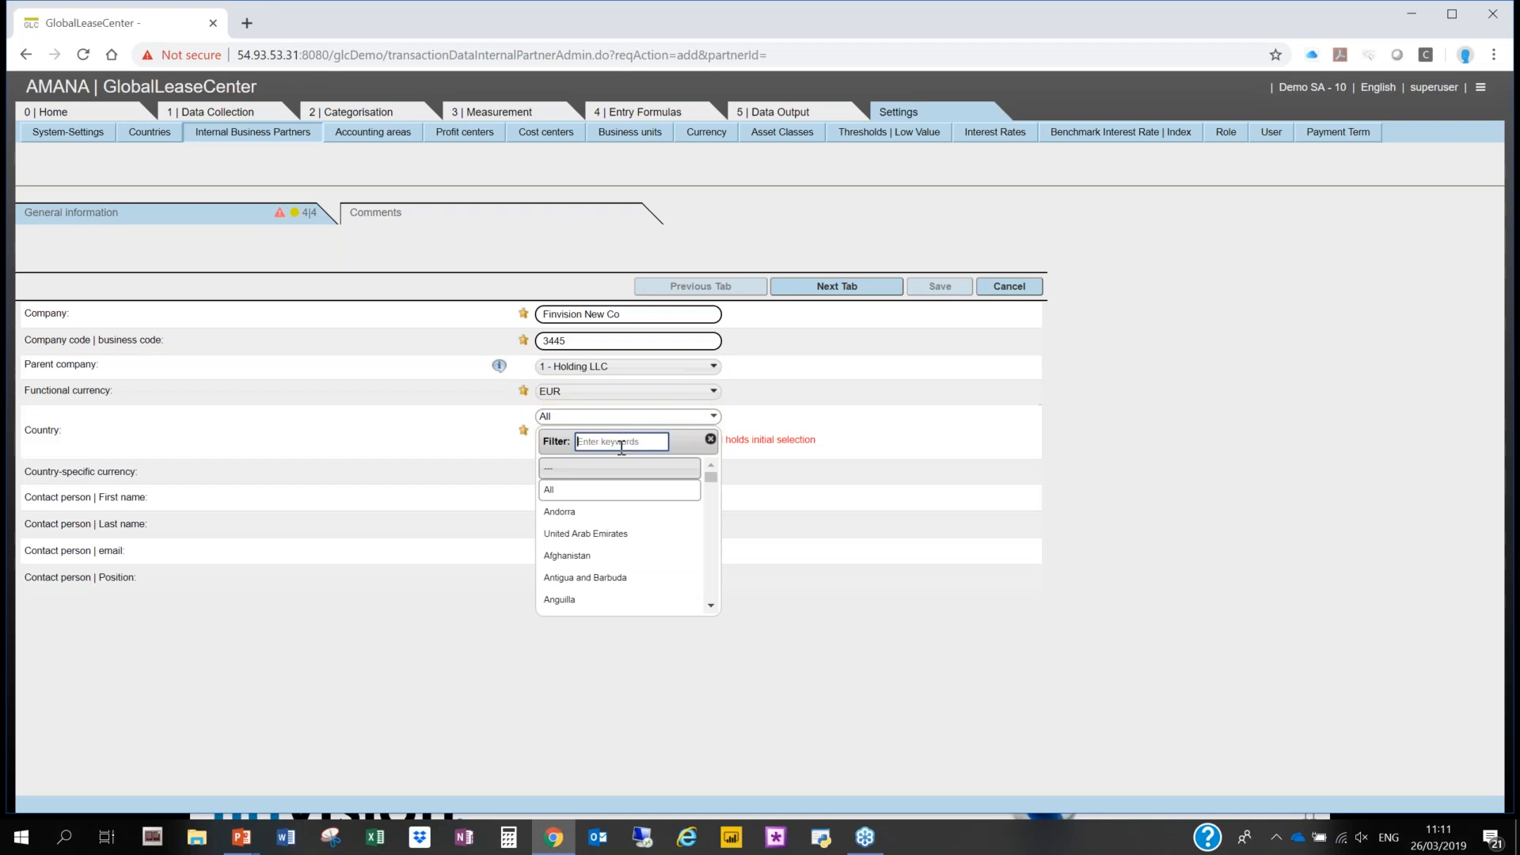
text(BE)
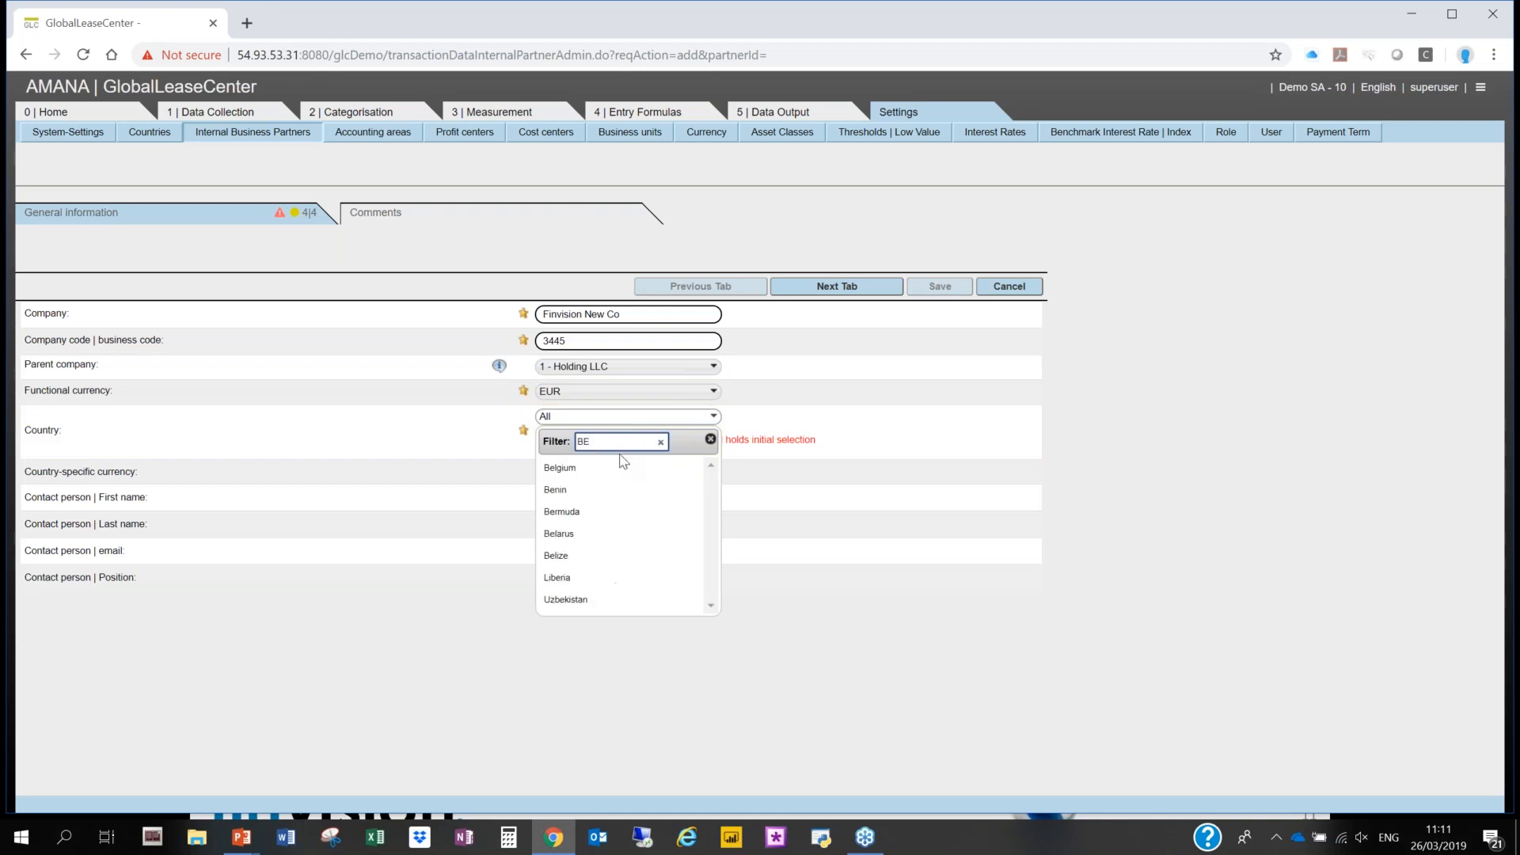
click(633, 468)
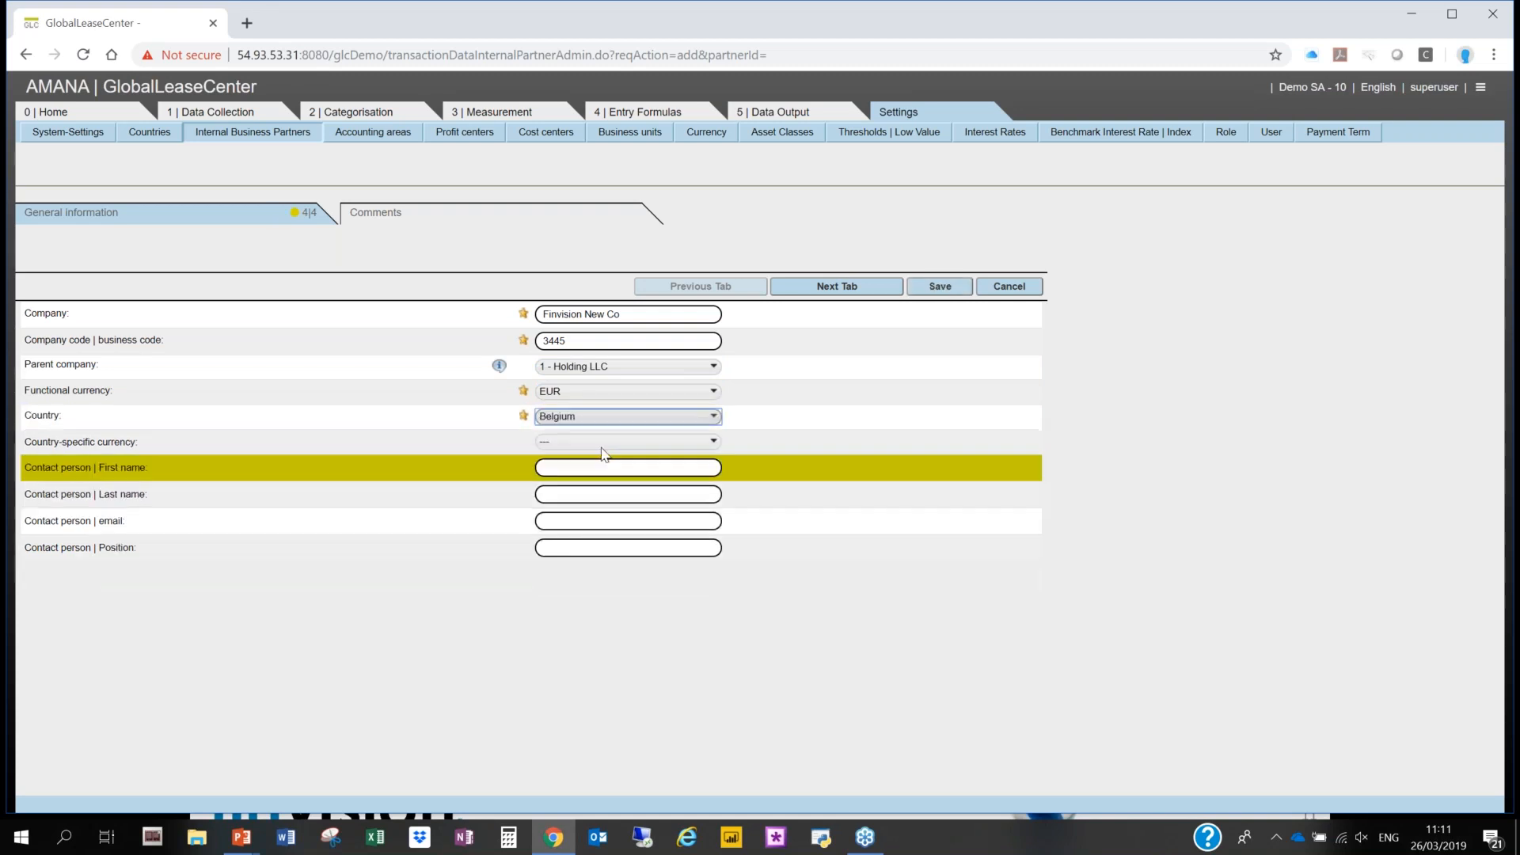
- Set the country-specific currency to EUR and save the new internal business partner
click(586, 443)
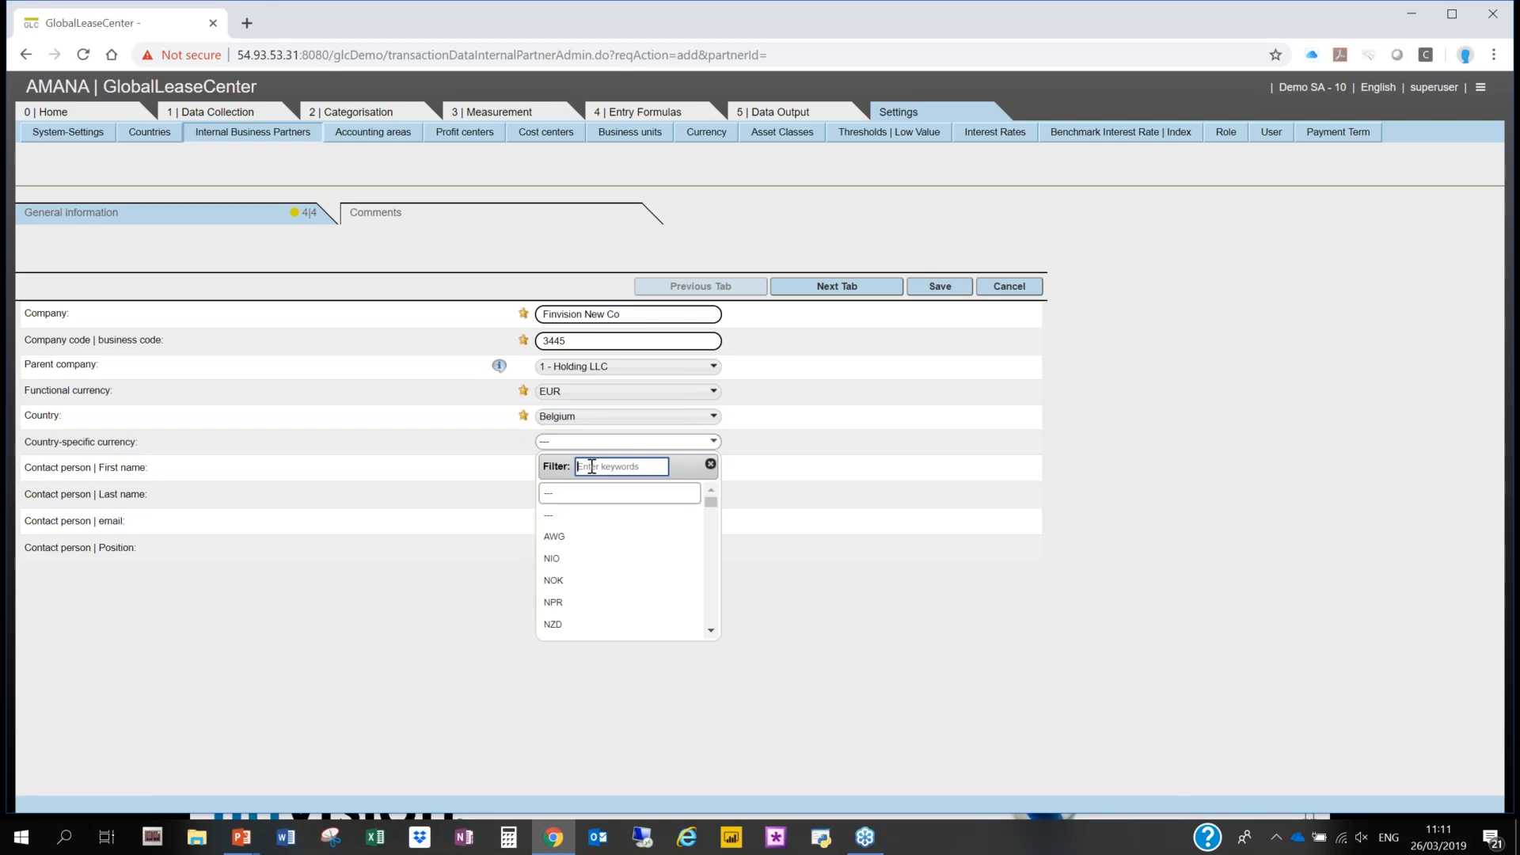
text(EU)
click(590, 496)
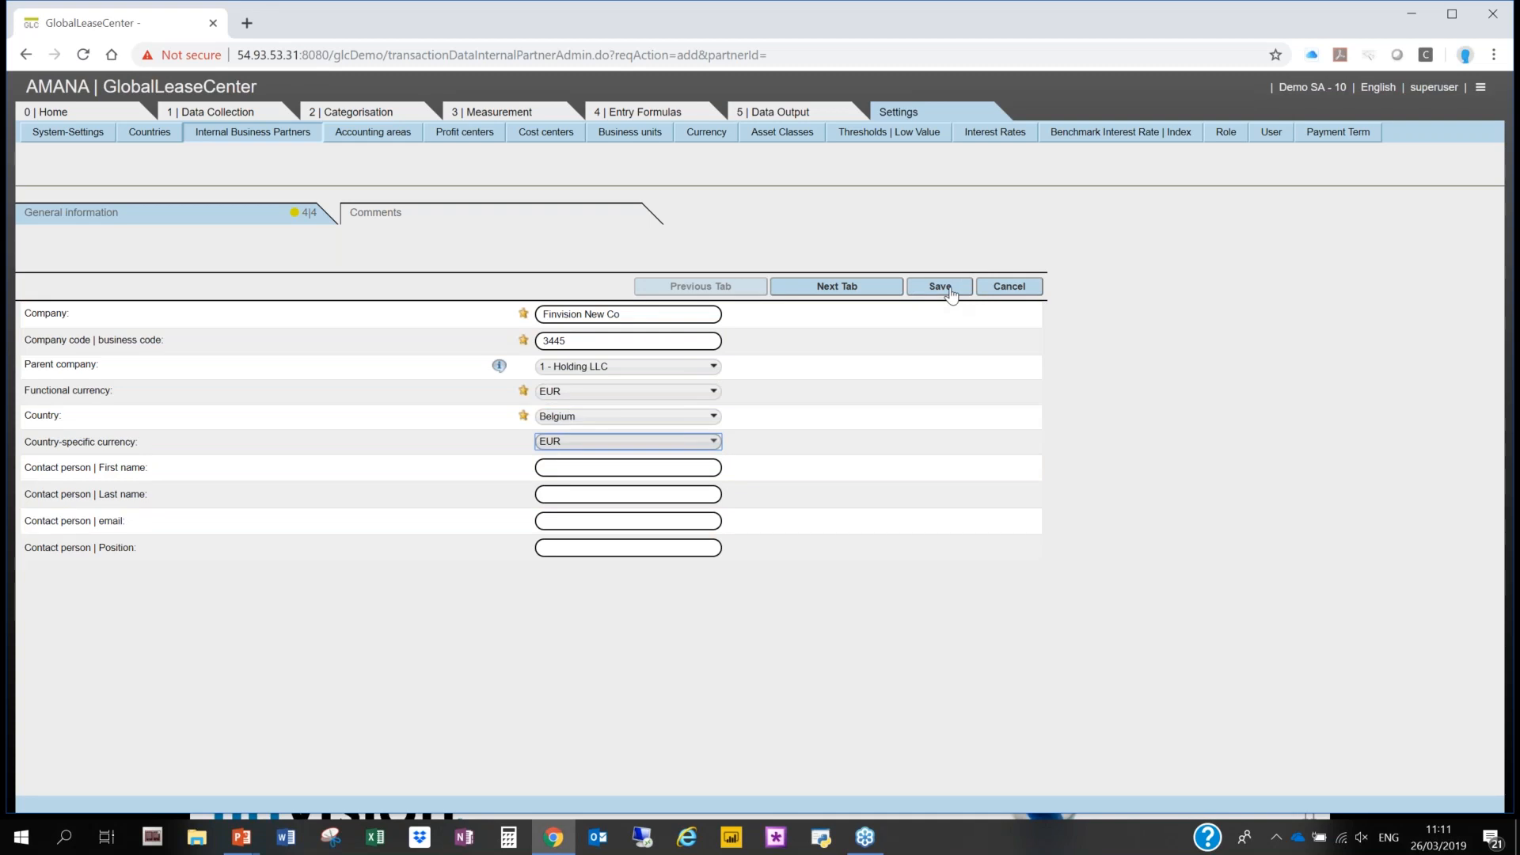
click(949, 291)
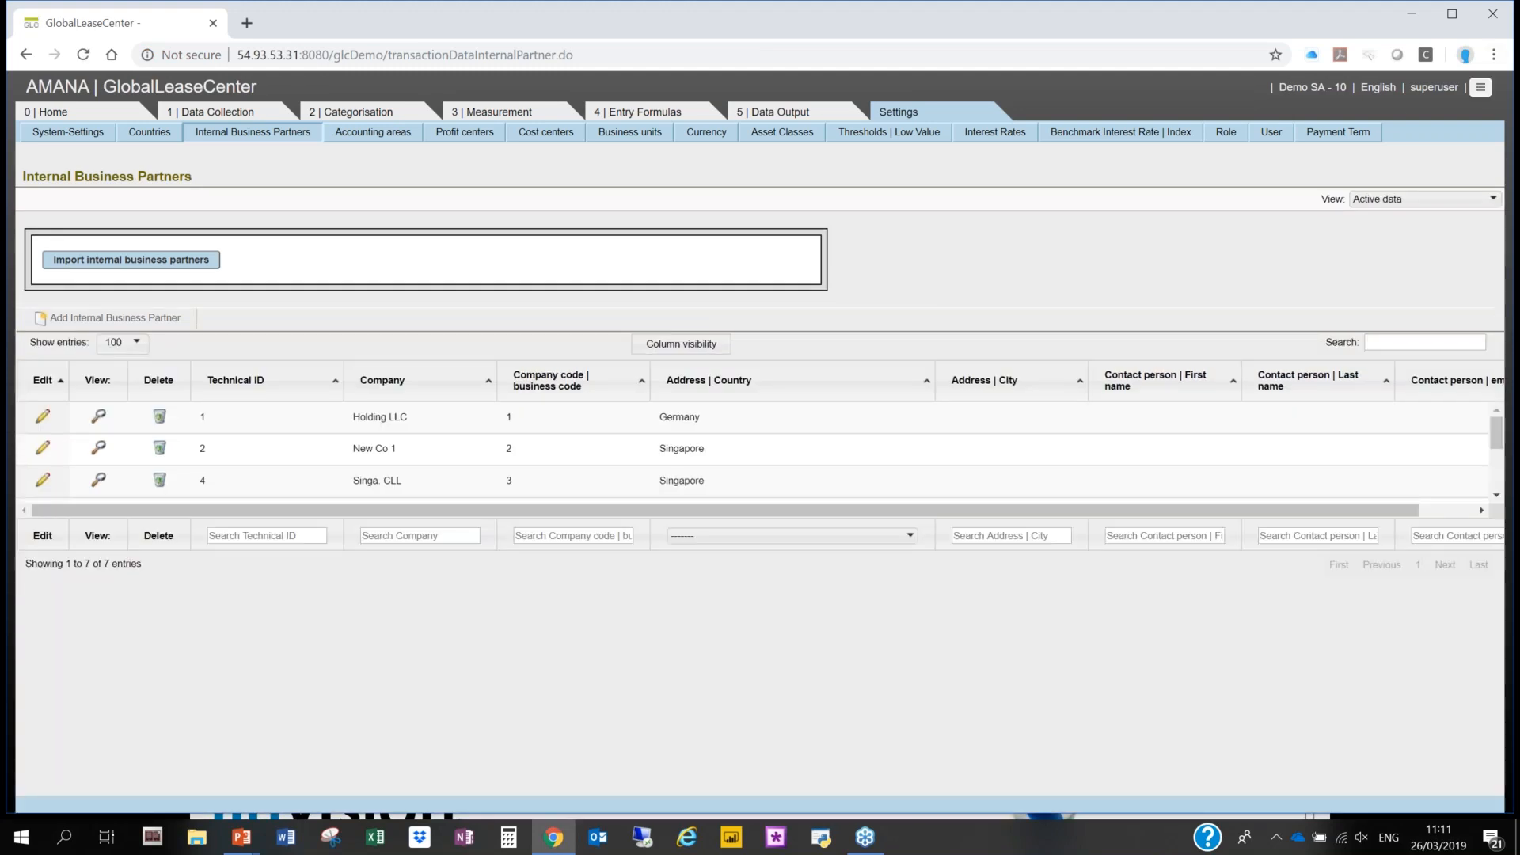
- Switch the active company to 3445 - Finvision New Co
click(1480, 87)
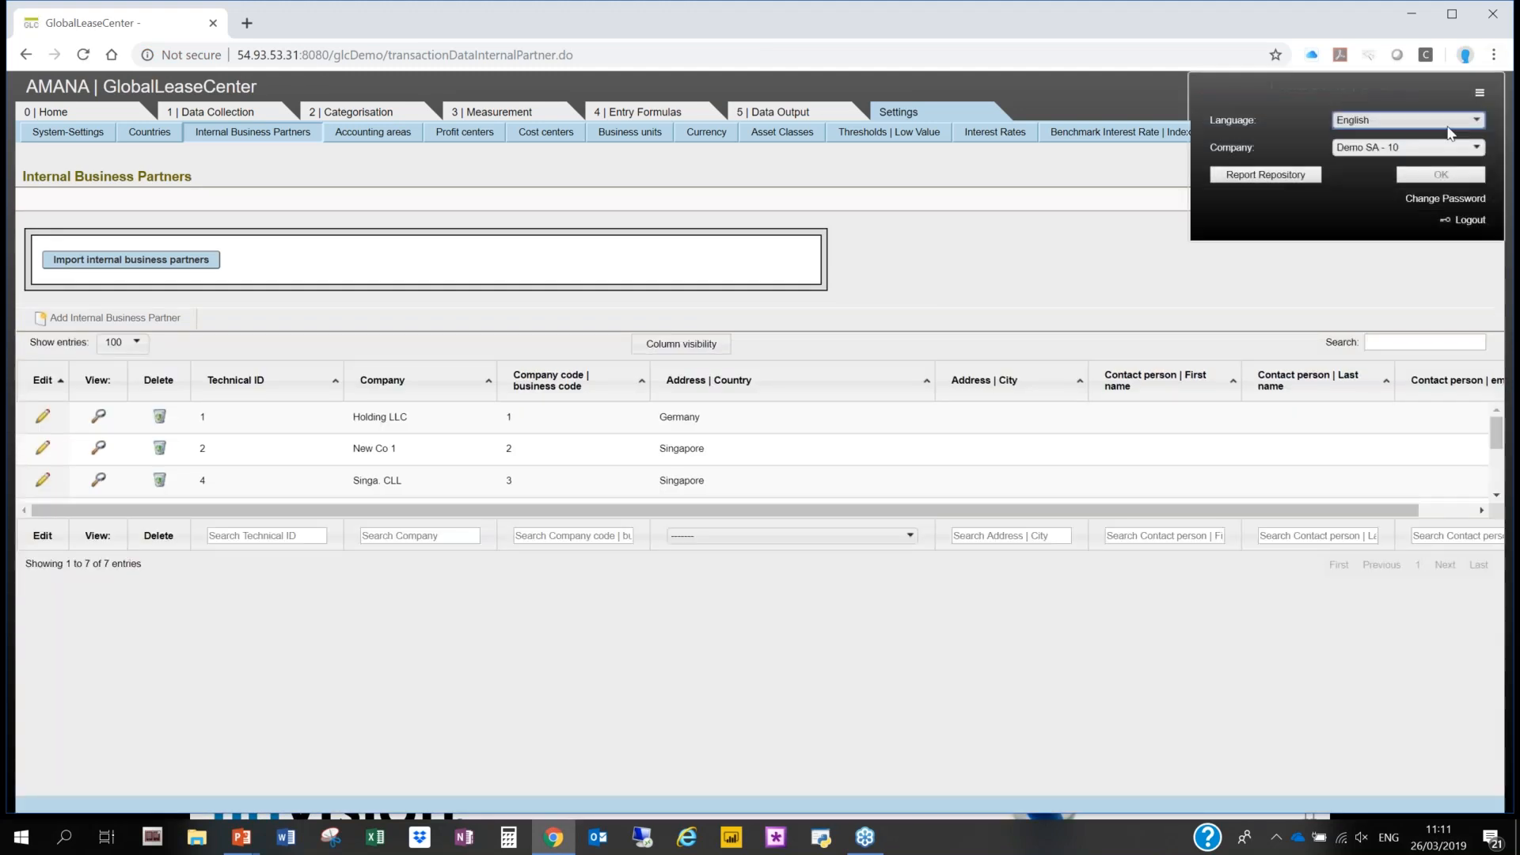
click(1435, 149)
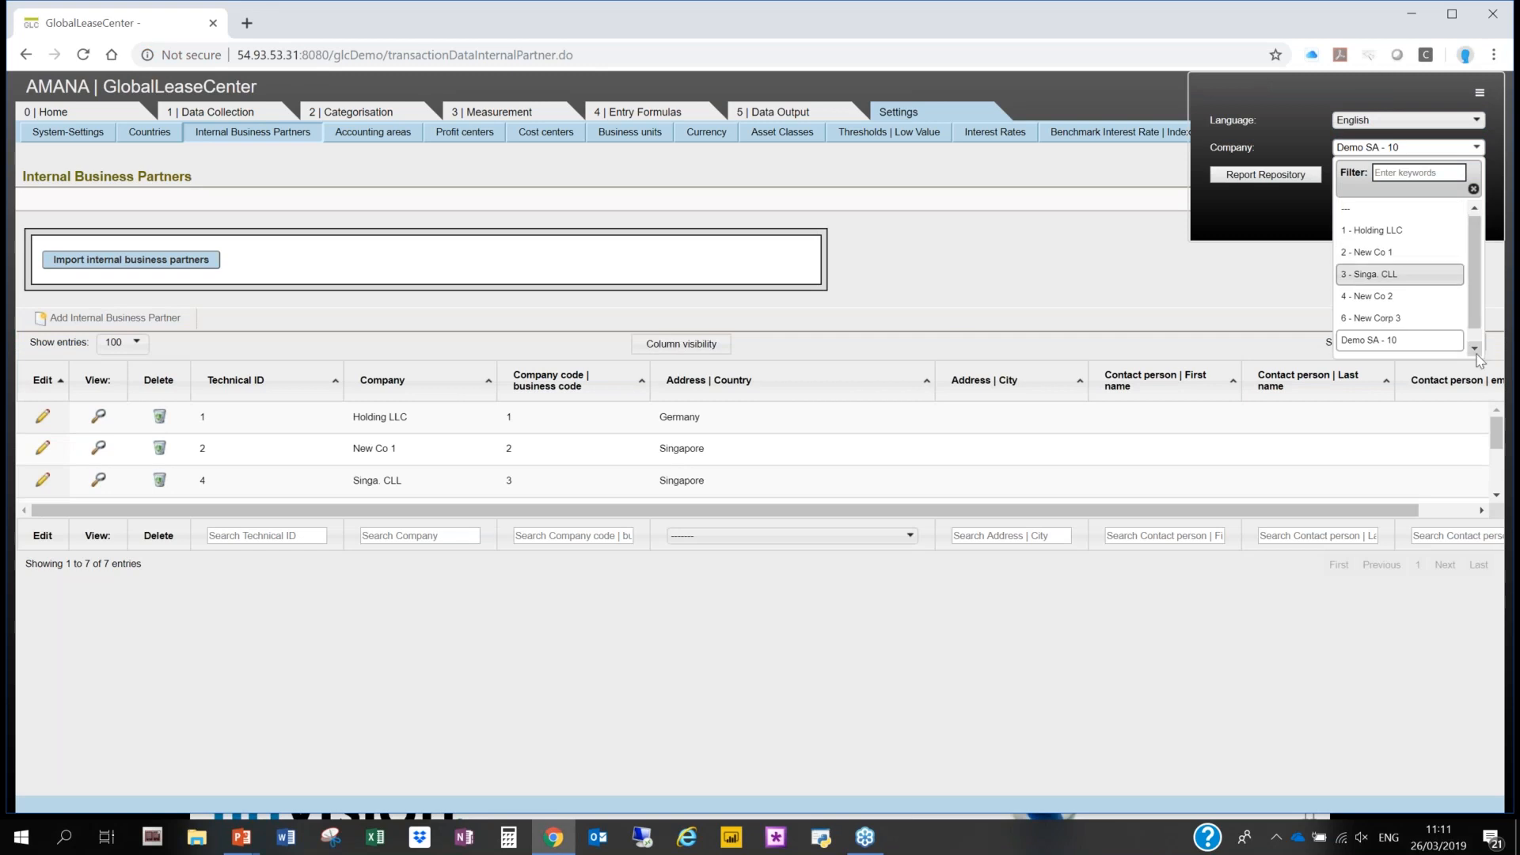
click(1474, 348)
click(1393, 345)
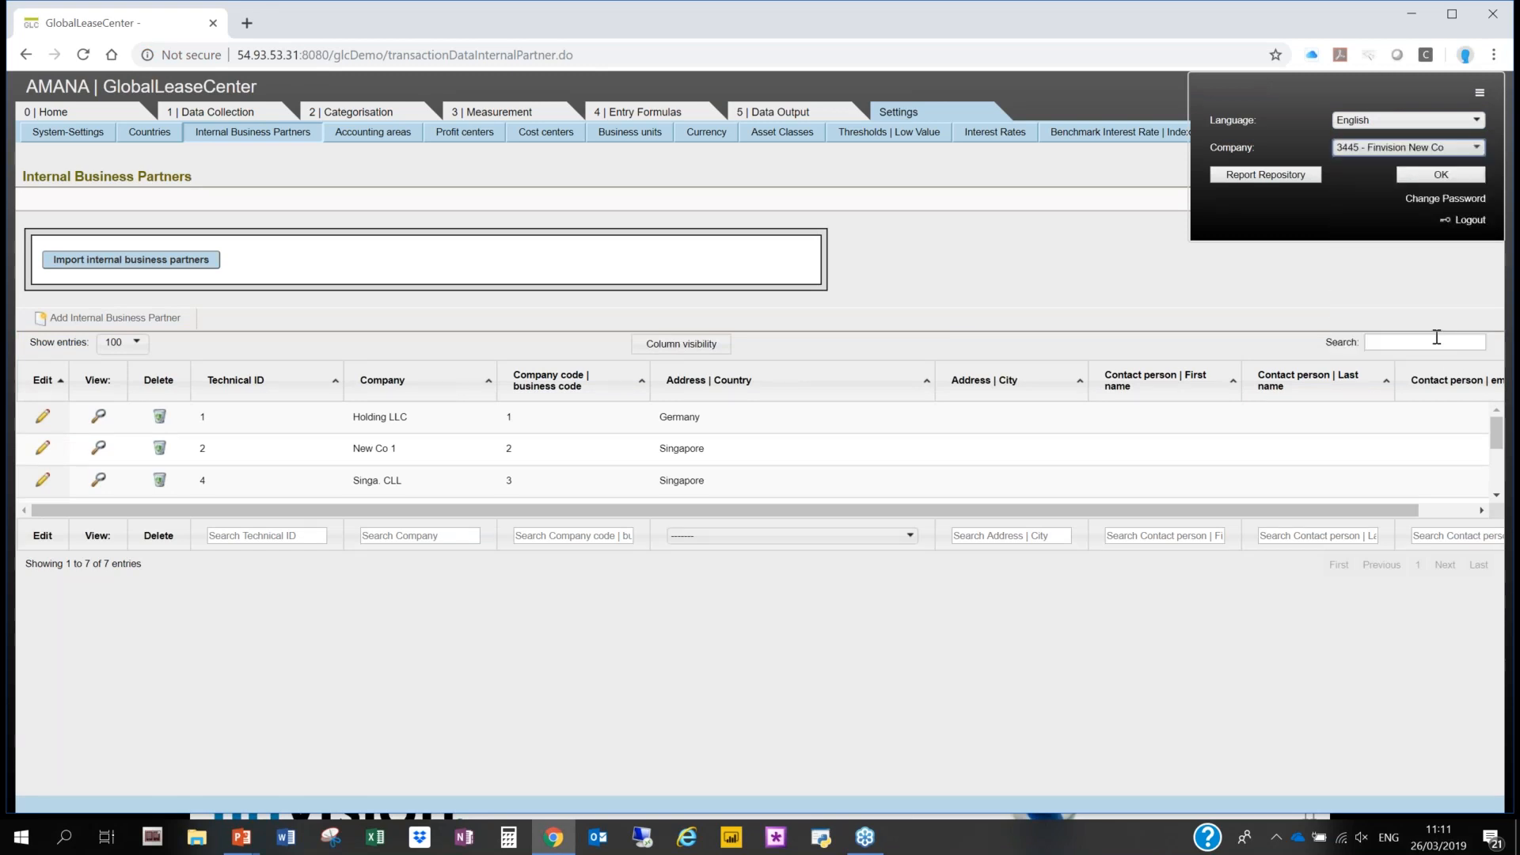
click(1440, 176)
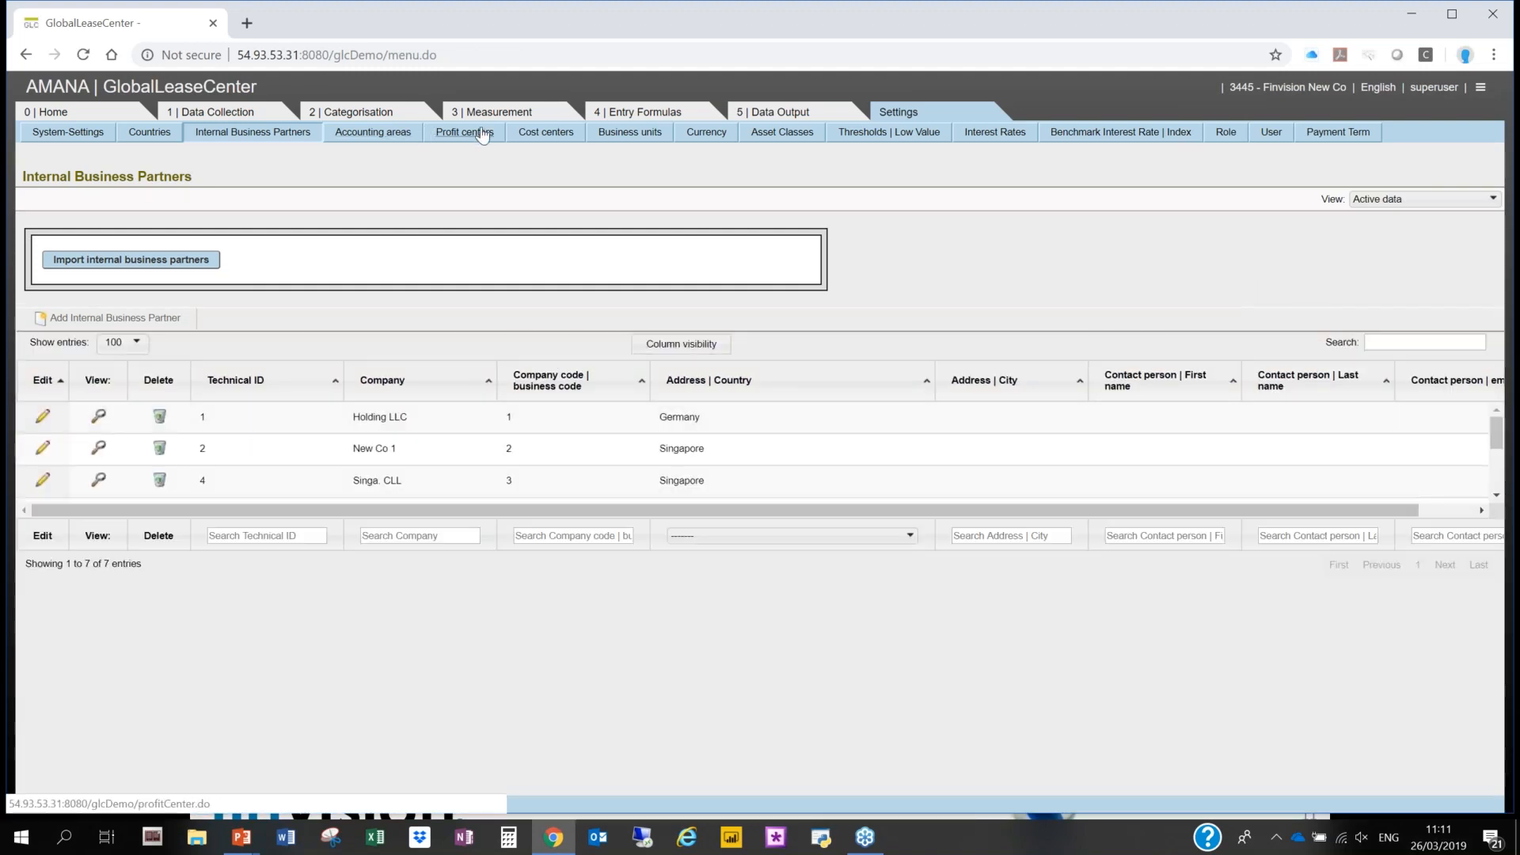
- Review the profit center, cost center and asset class settings
click(482, 133)
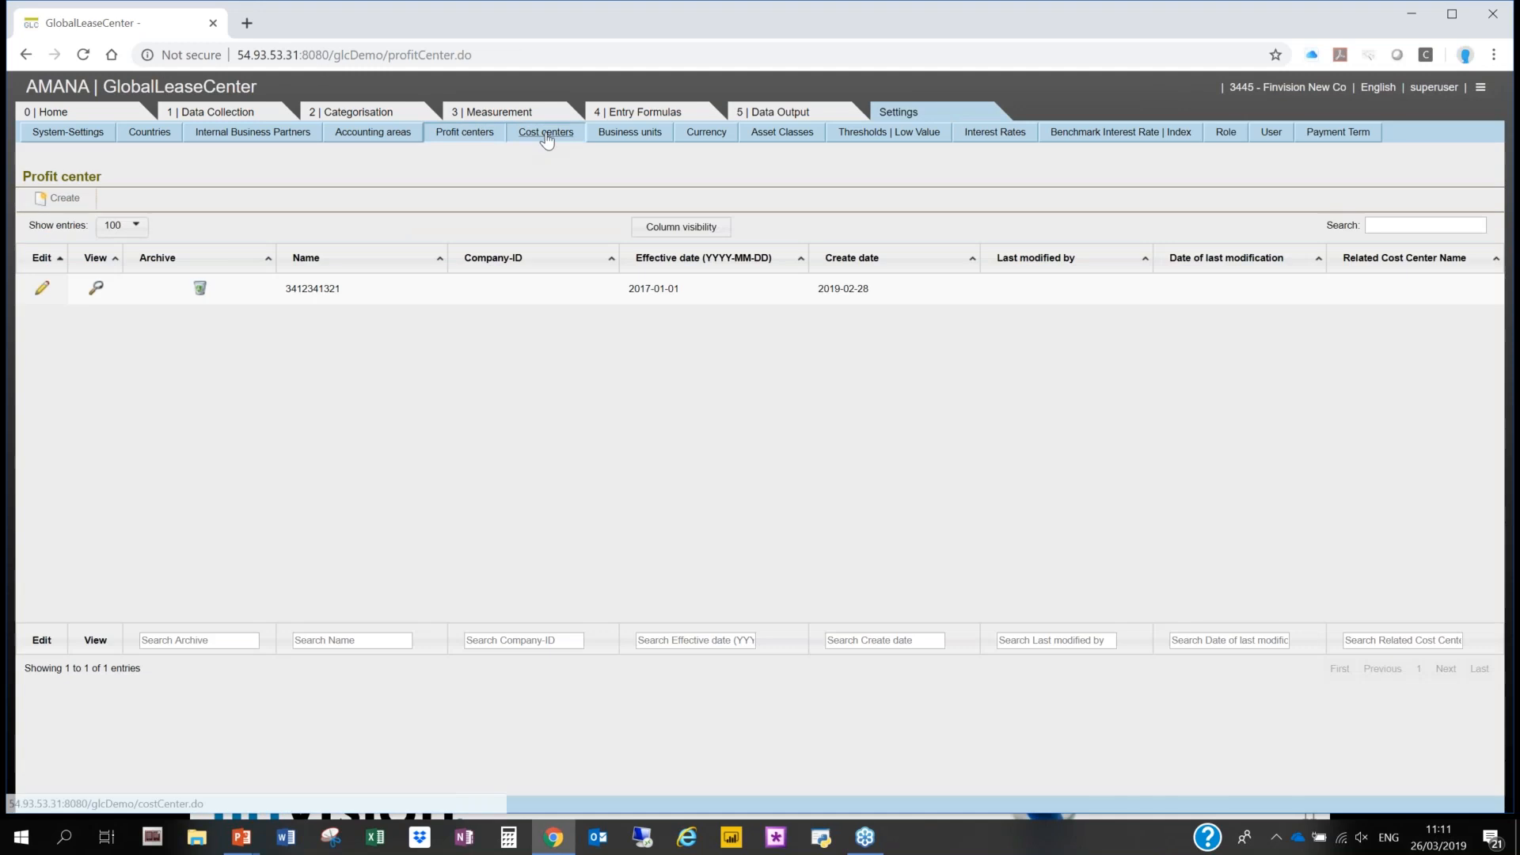
click(546, 134)
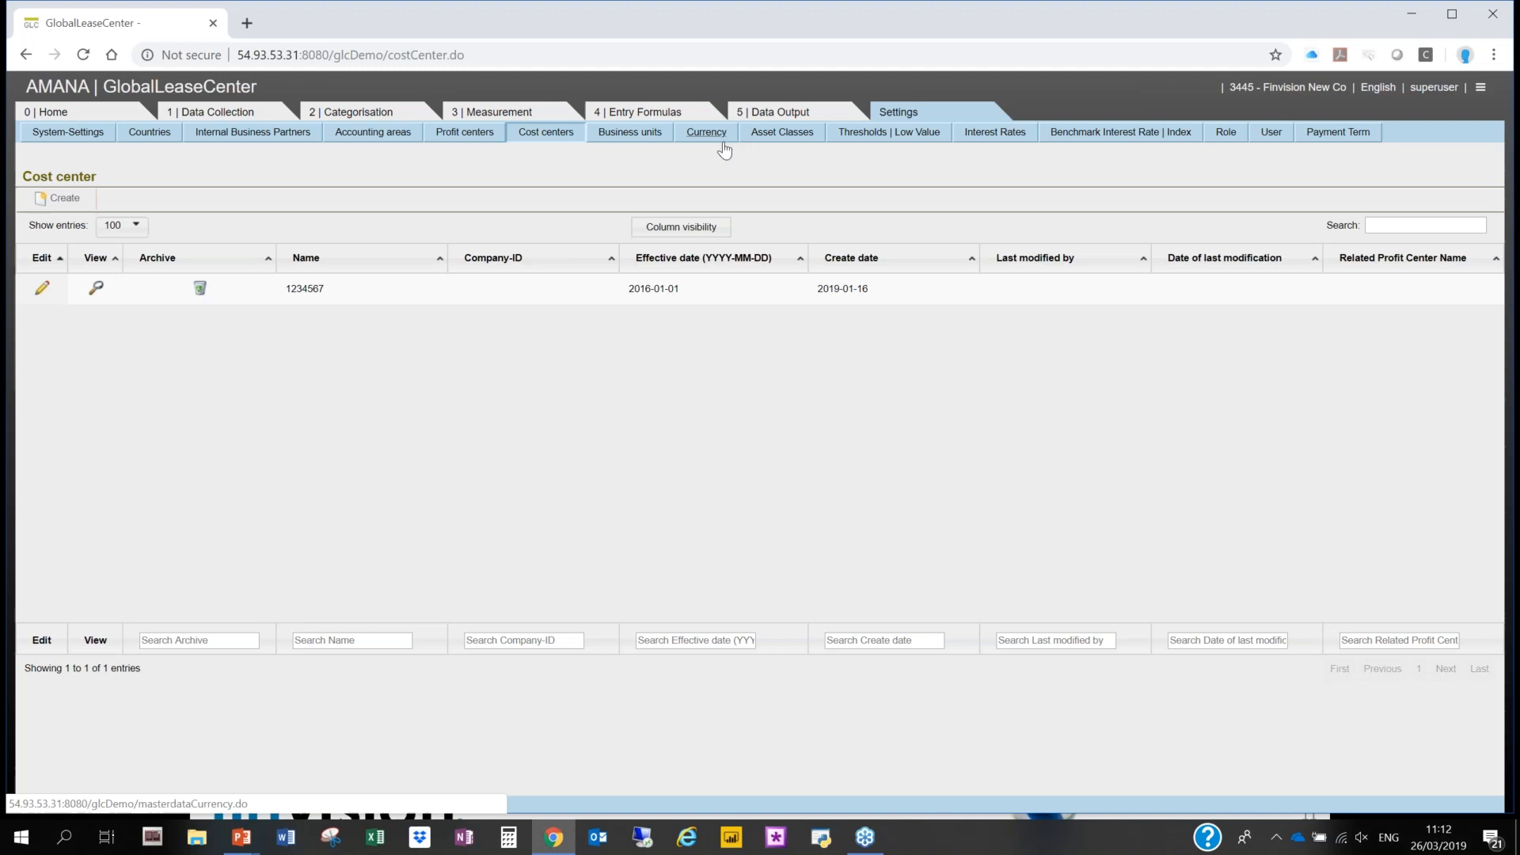
click(775, 133)
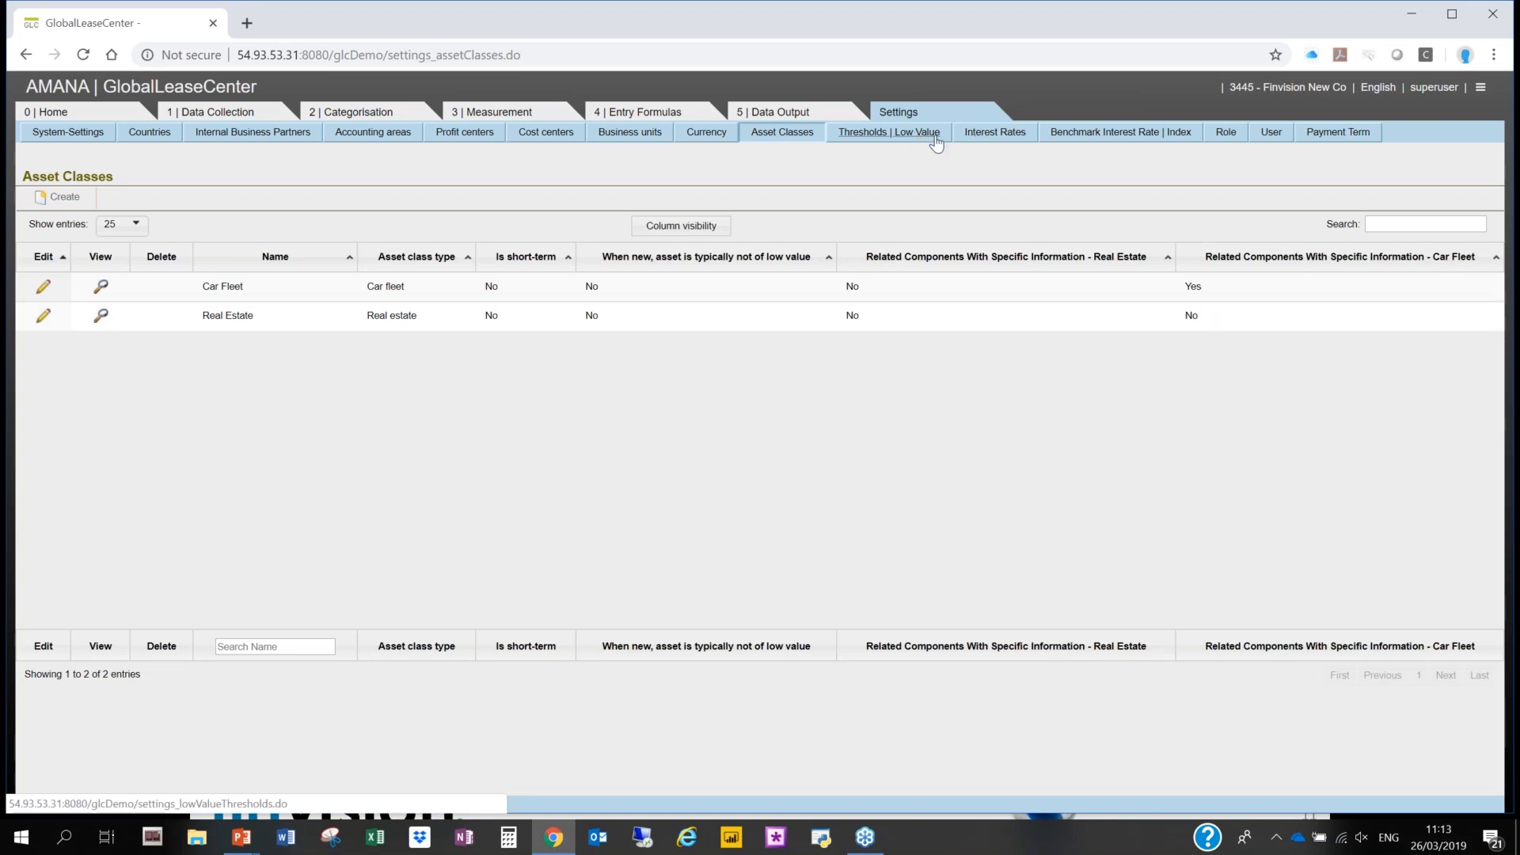
- Examine the interest rates by duration for Real Estate in South African Rand, and view the user overview
click(994, 133)
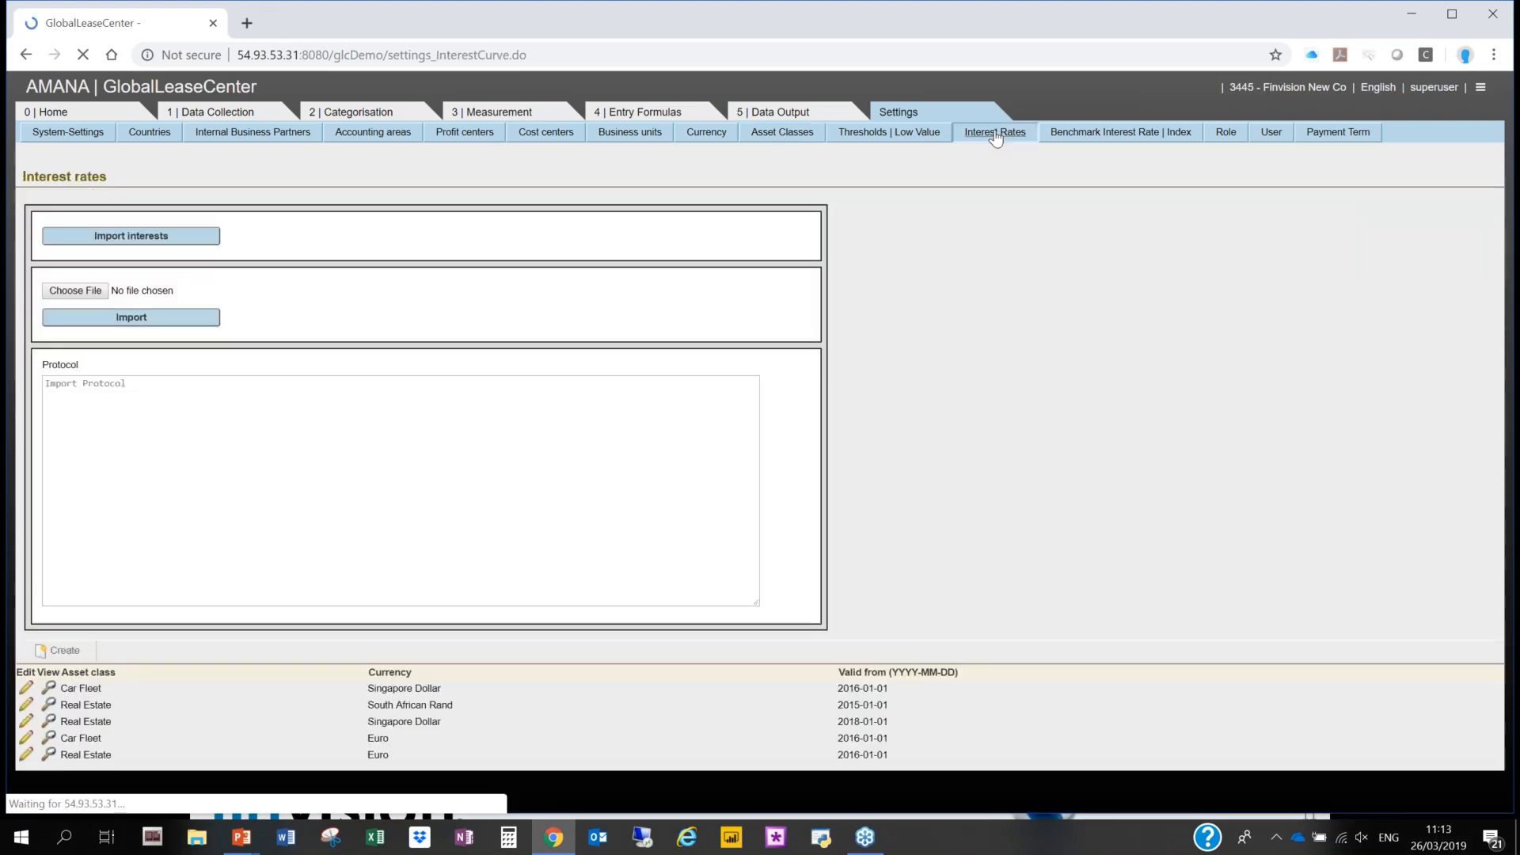
scroll(999, 414, down, 2)
scroll(942, 658, down, 1)
scroll(943, 660, up, 1)
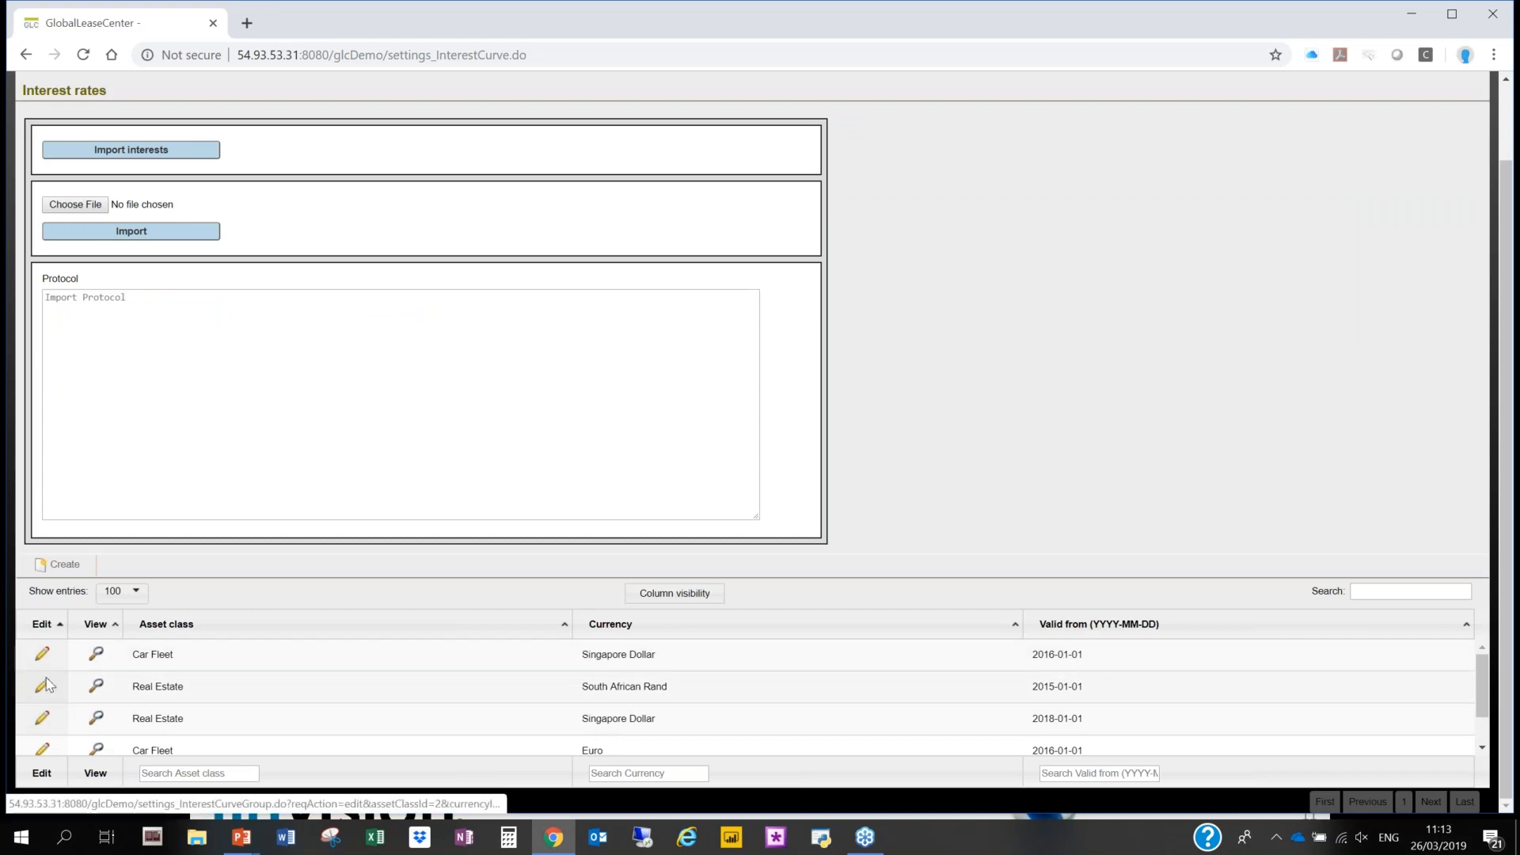
click(42, 685)
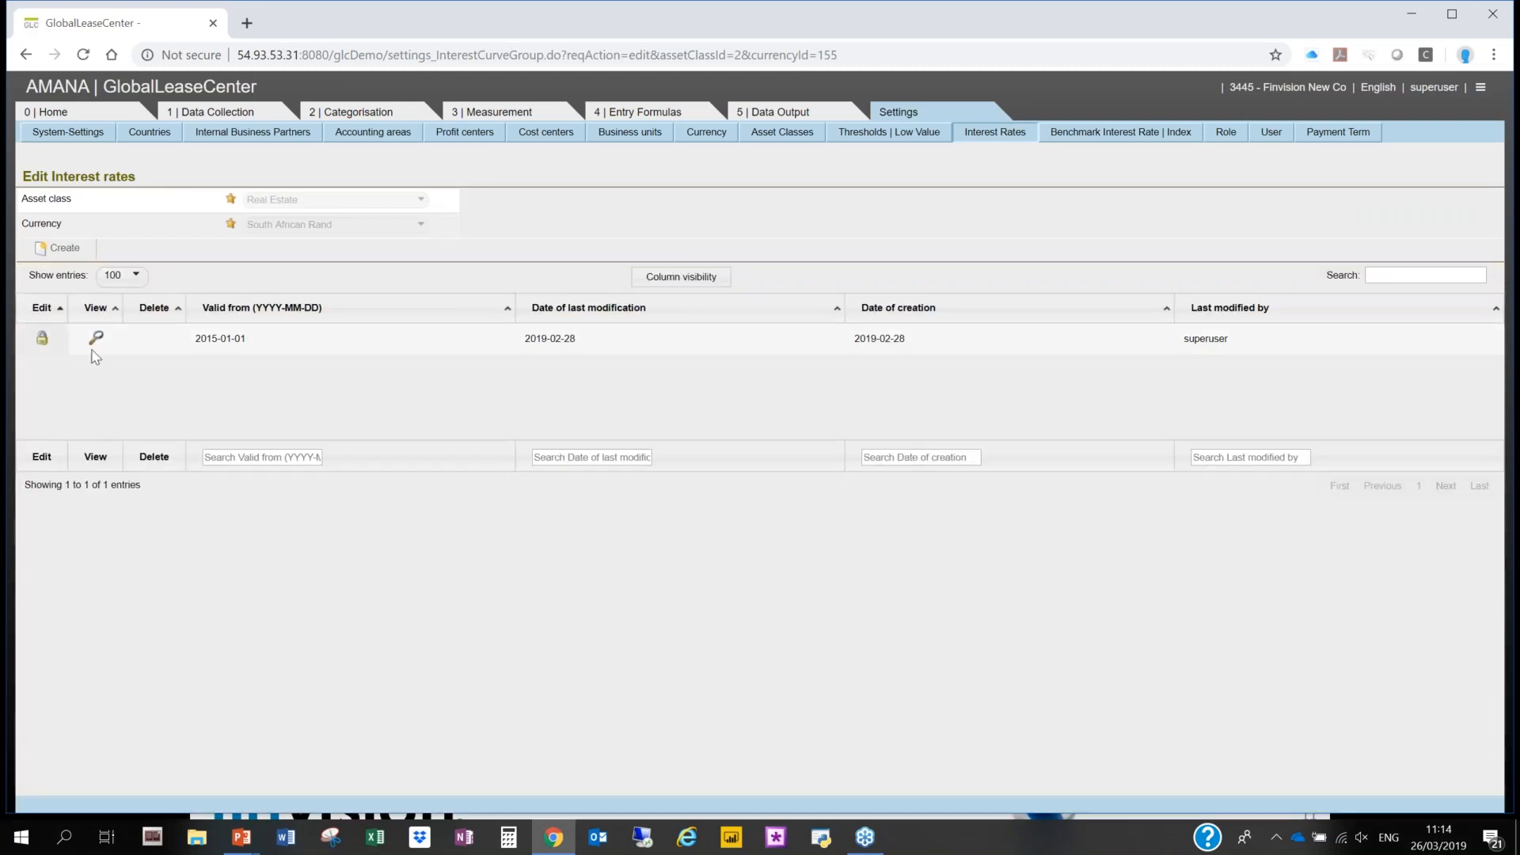
click(96, 340)
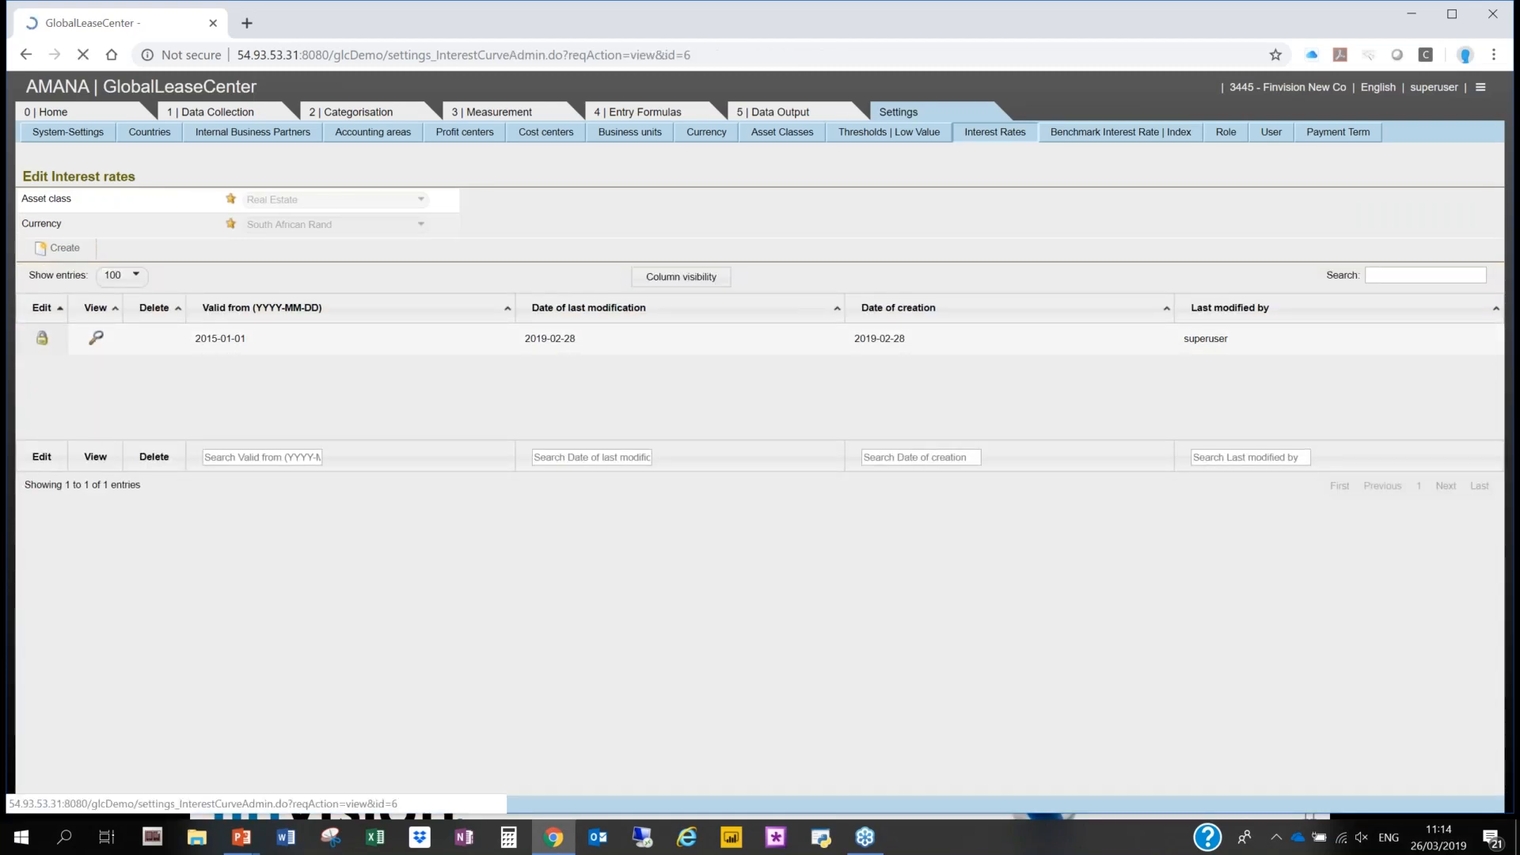
scroll(801, 272, down, 3)
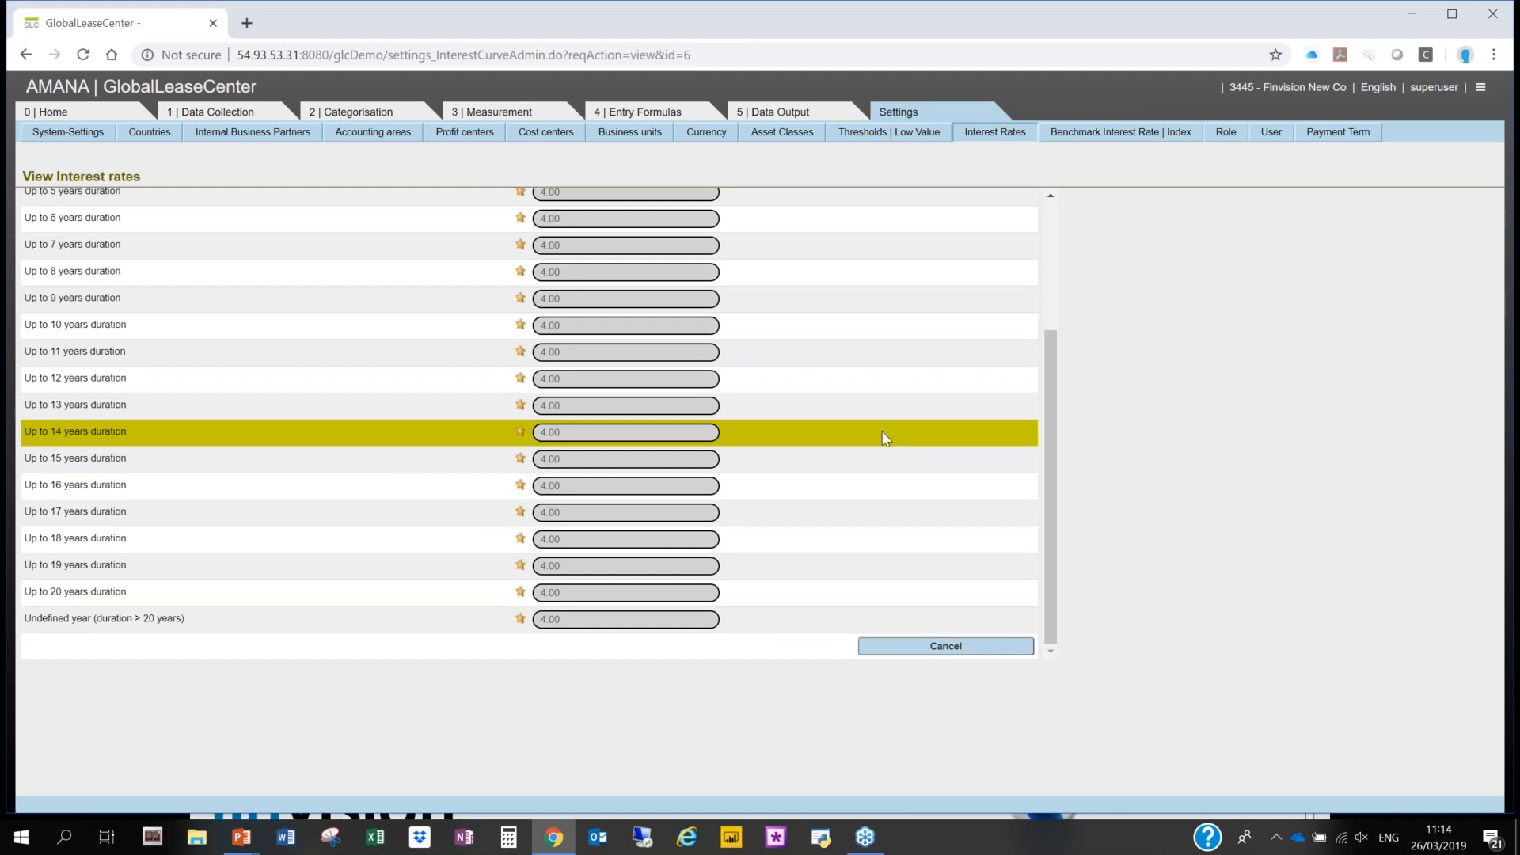
scroll(880, 430, up, 3)
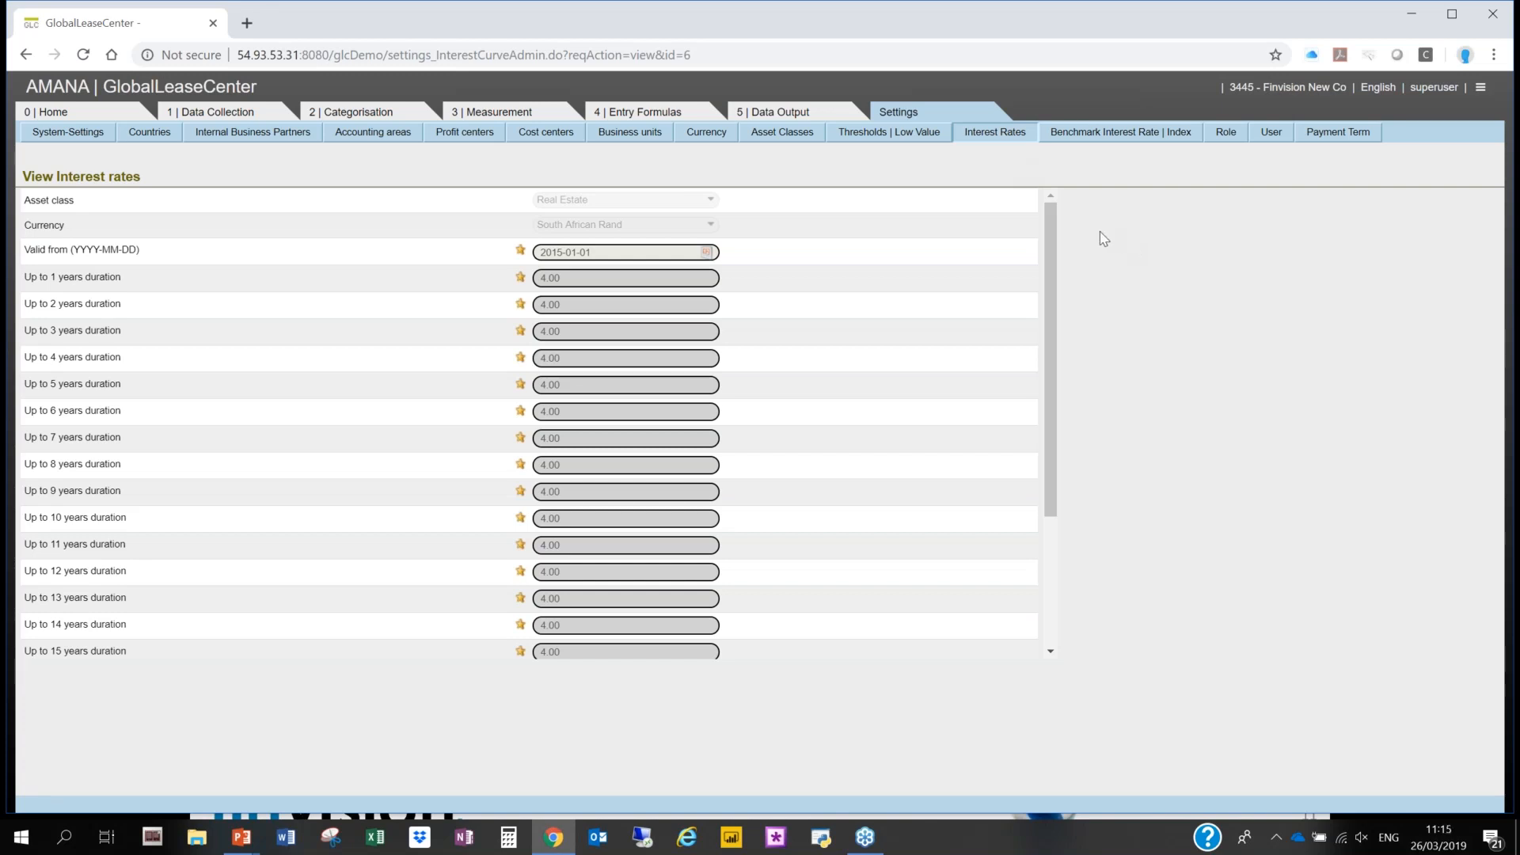
click(1274, 138)
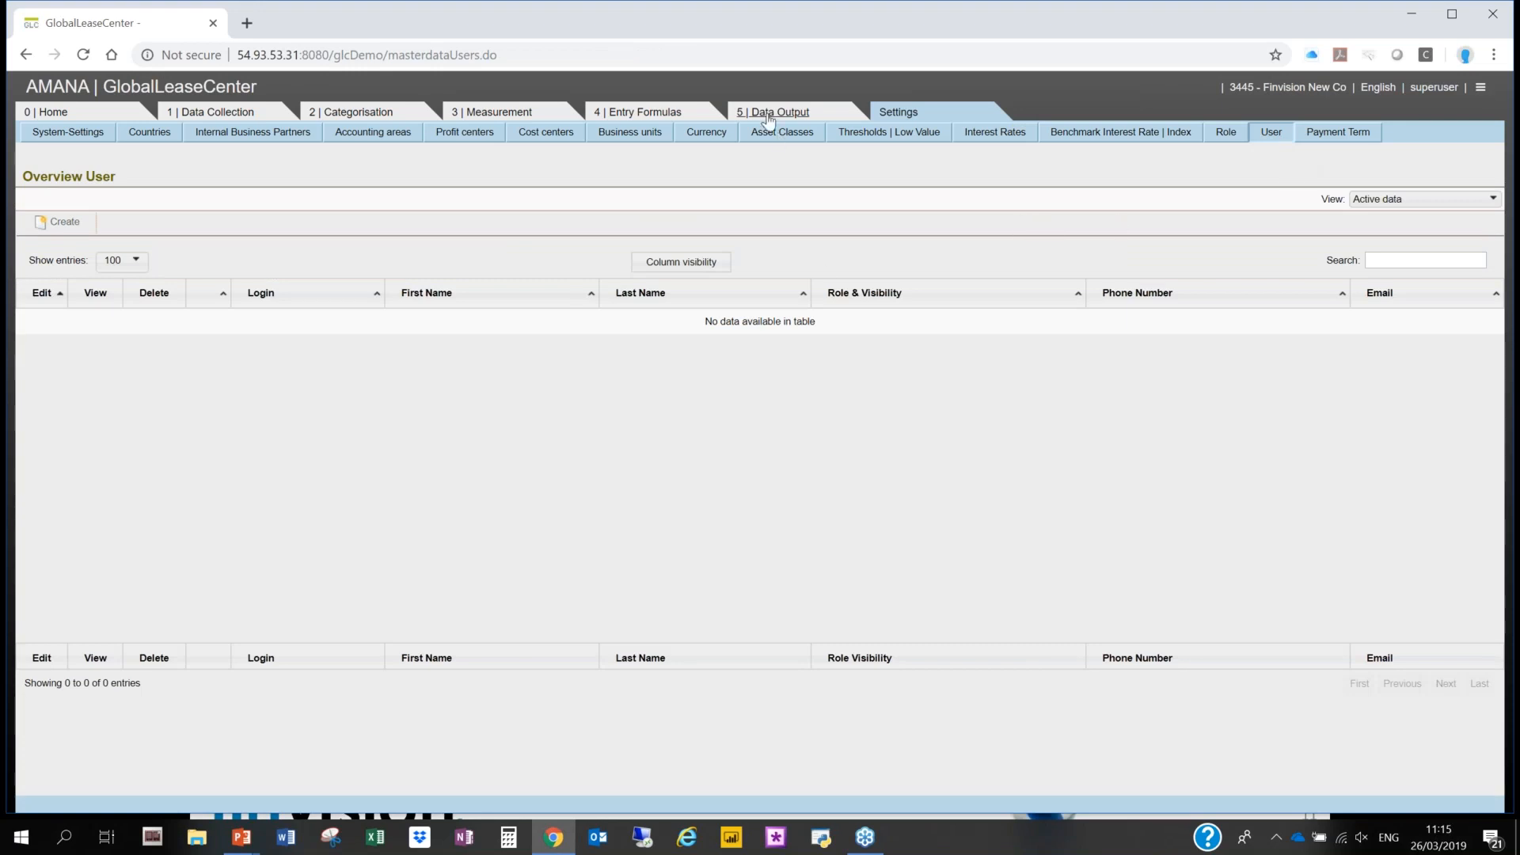
- Start a new contract for Finvision New Co and choose 1 - Car Lessor as the lessor
click(227, 112)
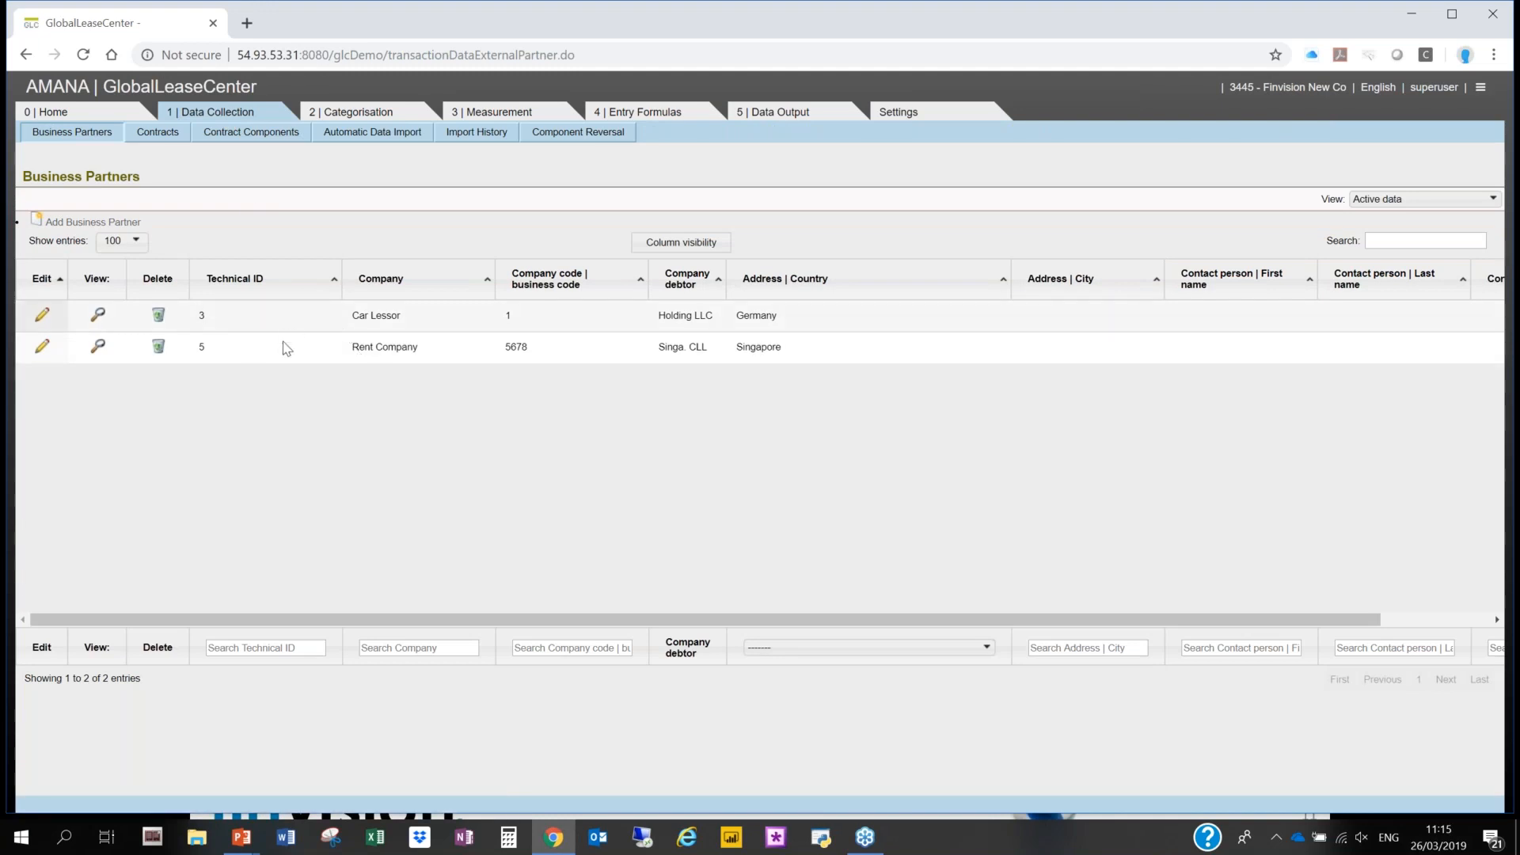
click(157, 132)
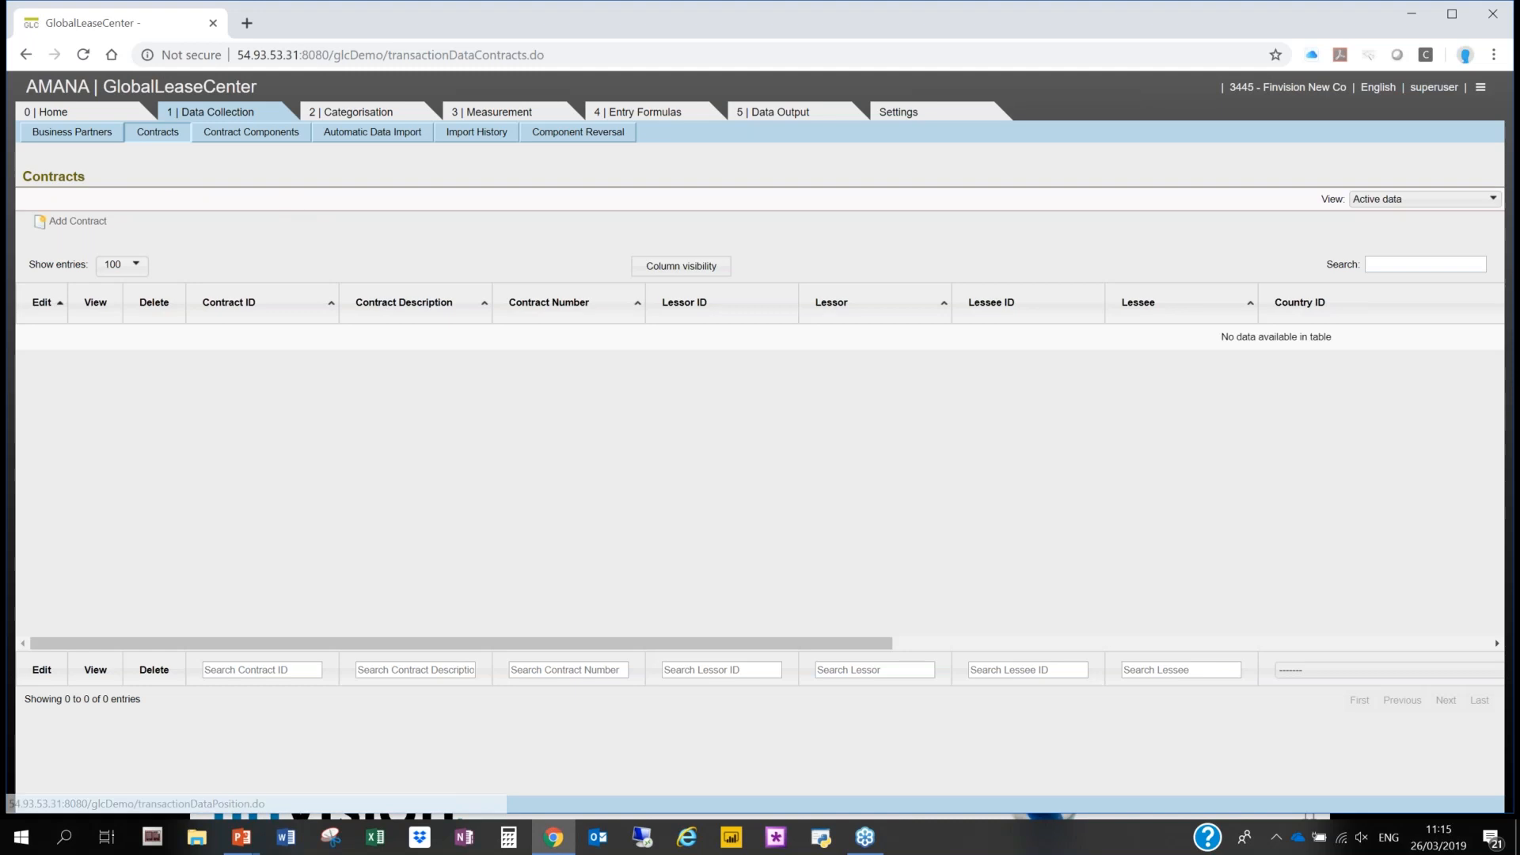
click(63, 222)
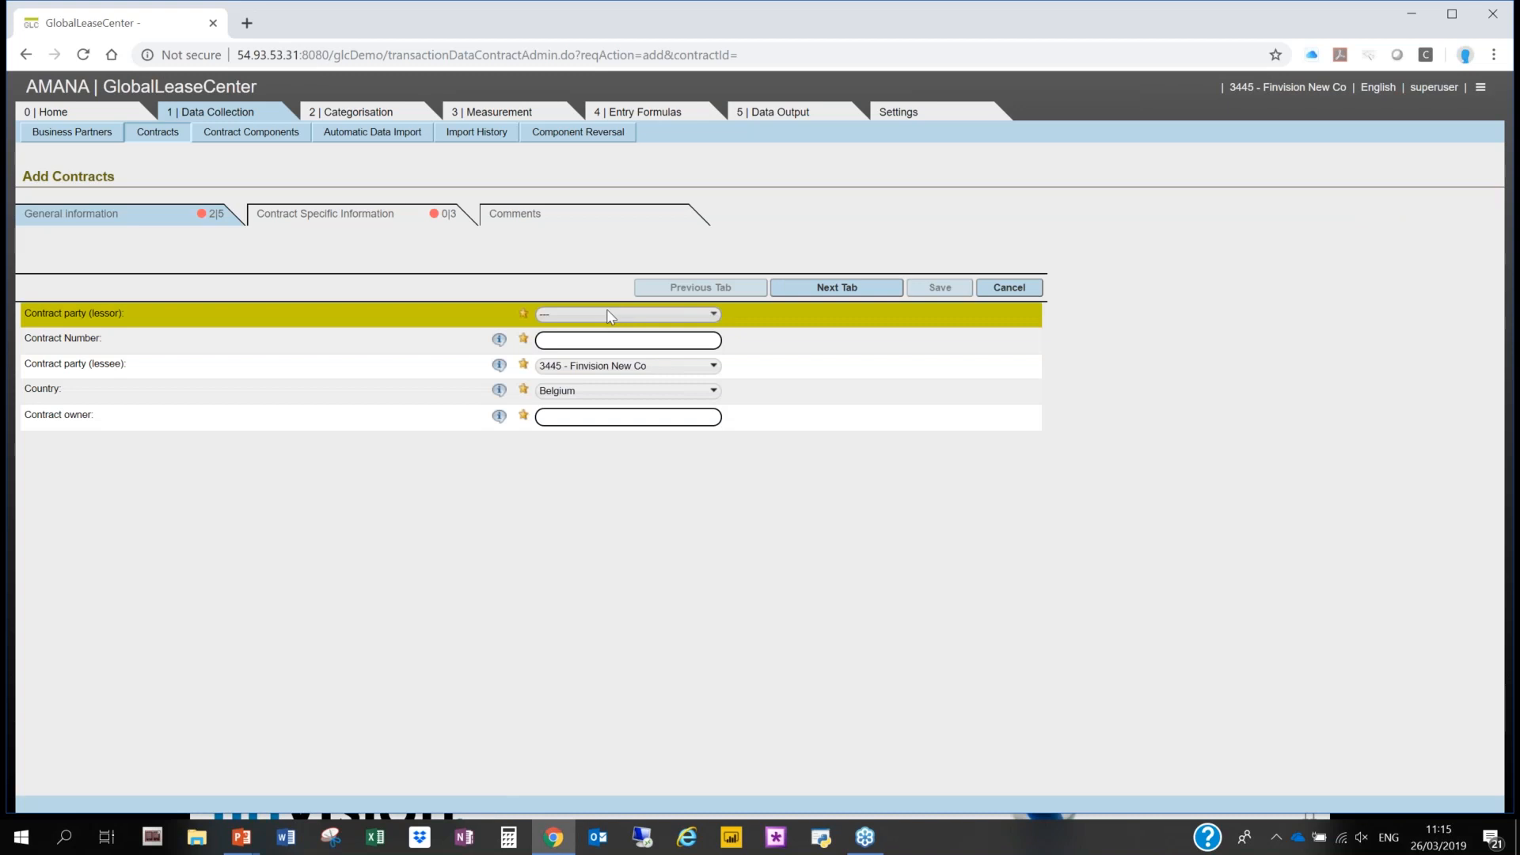
click(606, 312)
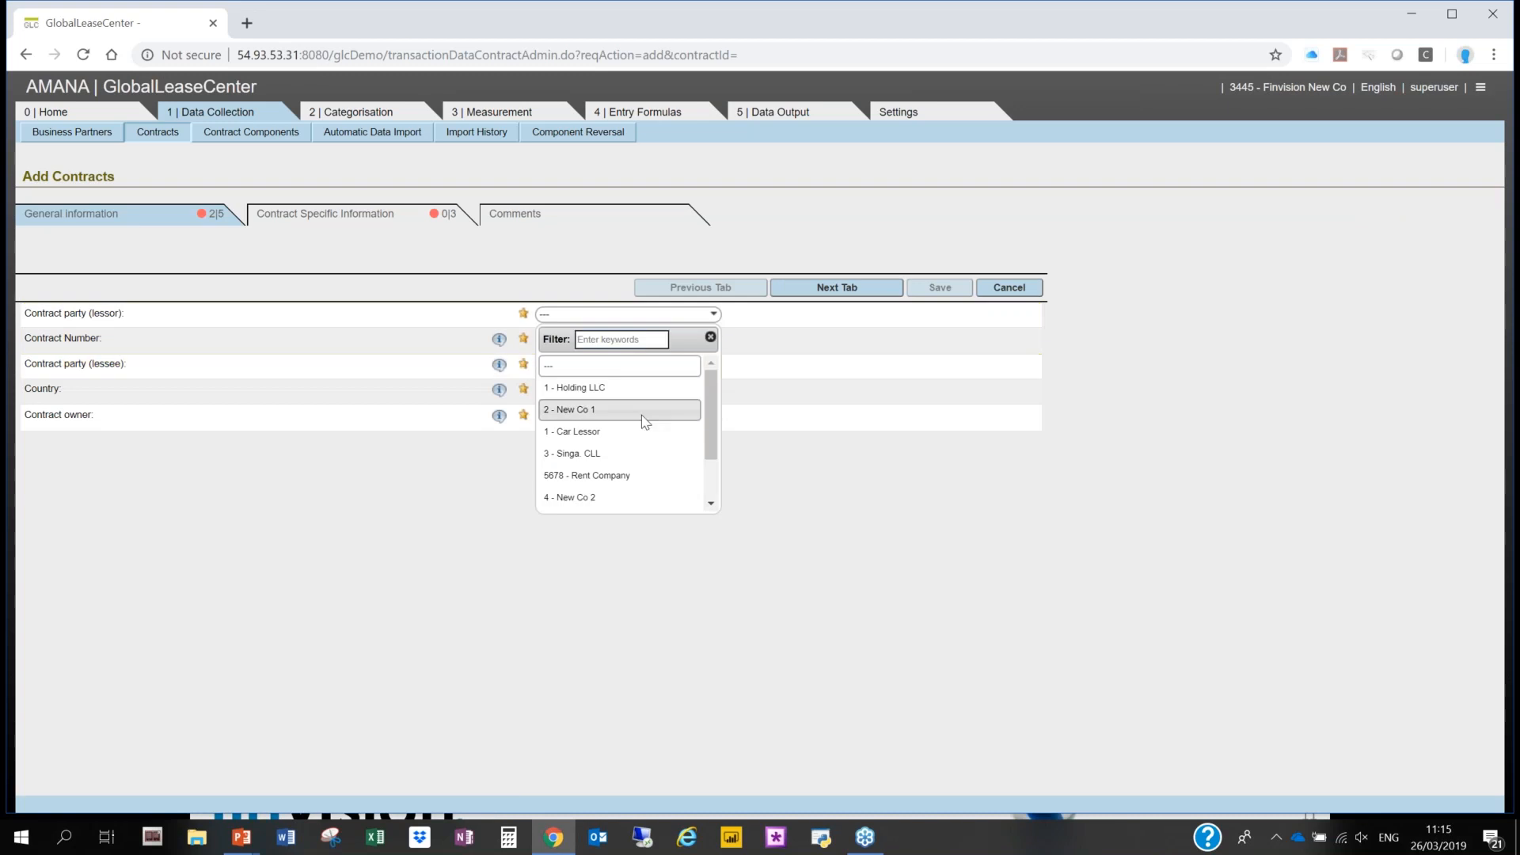
click(636, 438)
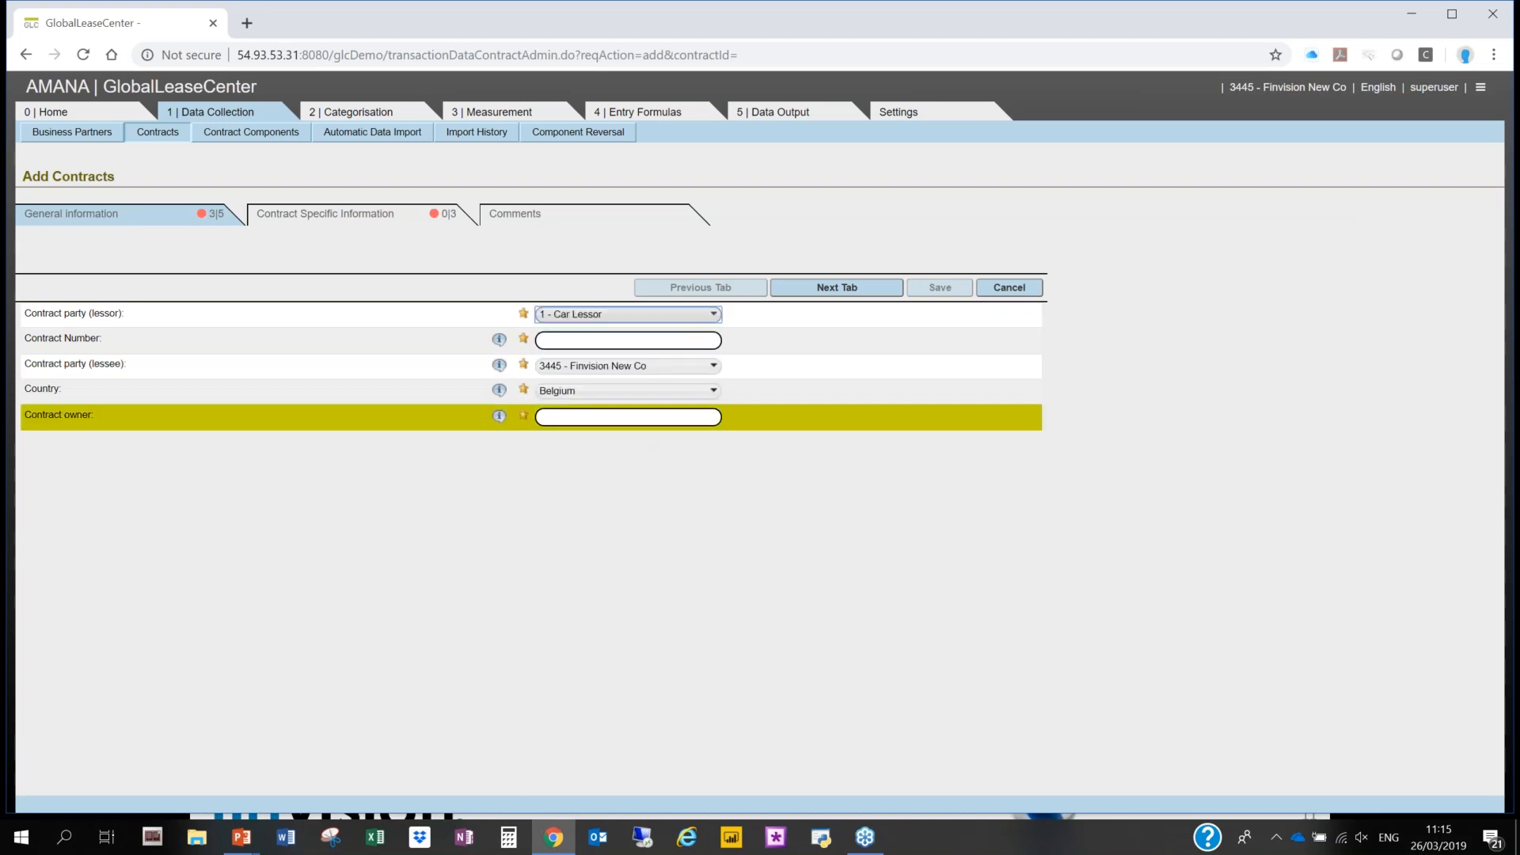
- Set the contract number to 67890 and fill in the contract owner's name
click(594, 341)
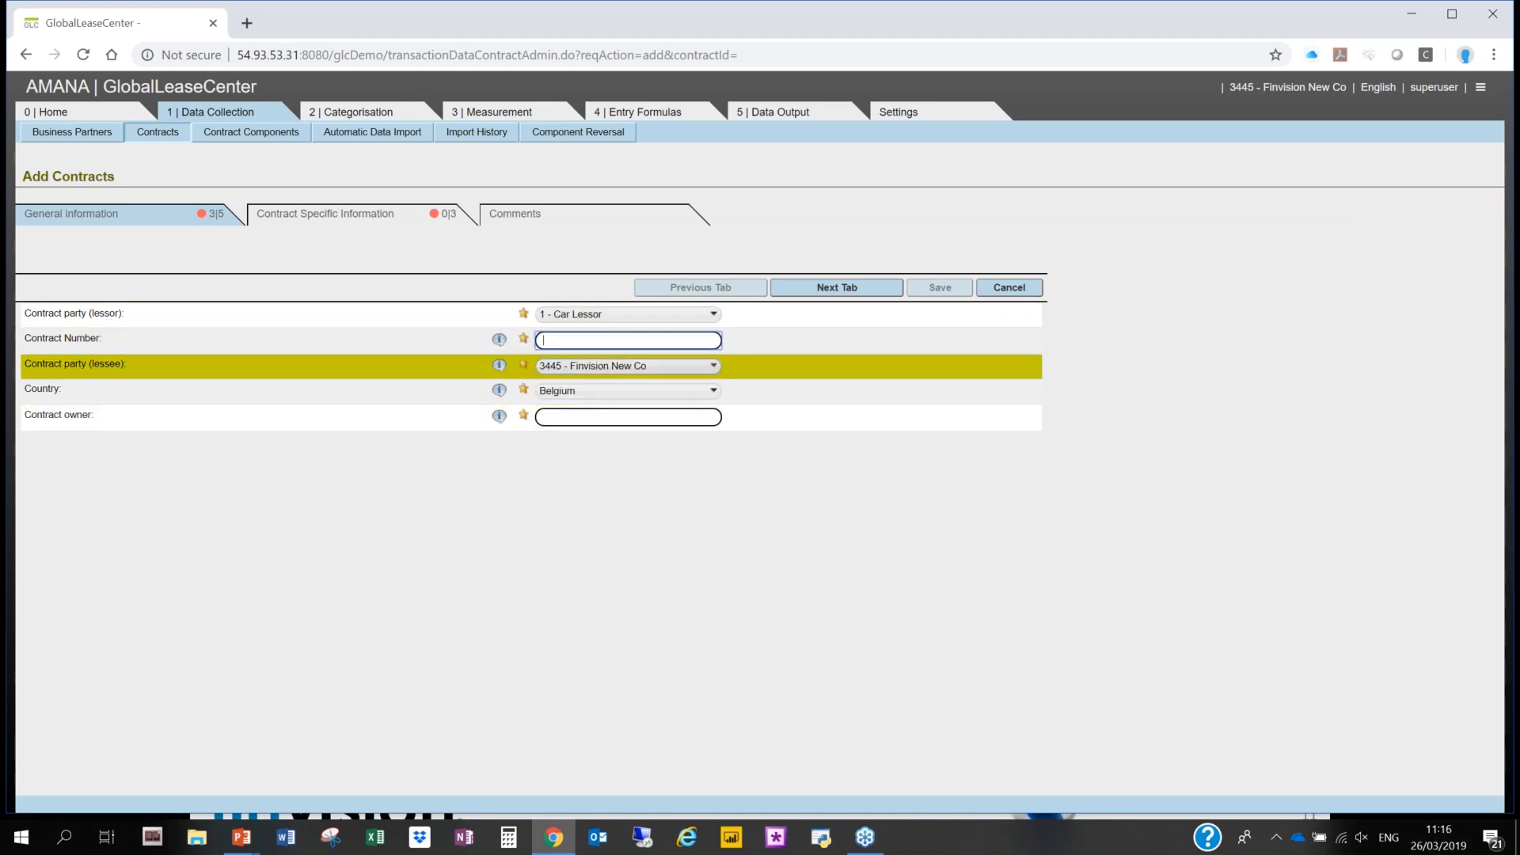
text(67890)
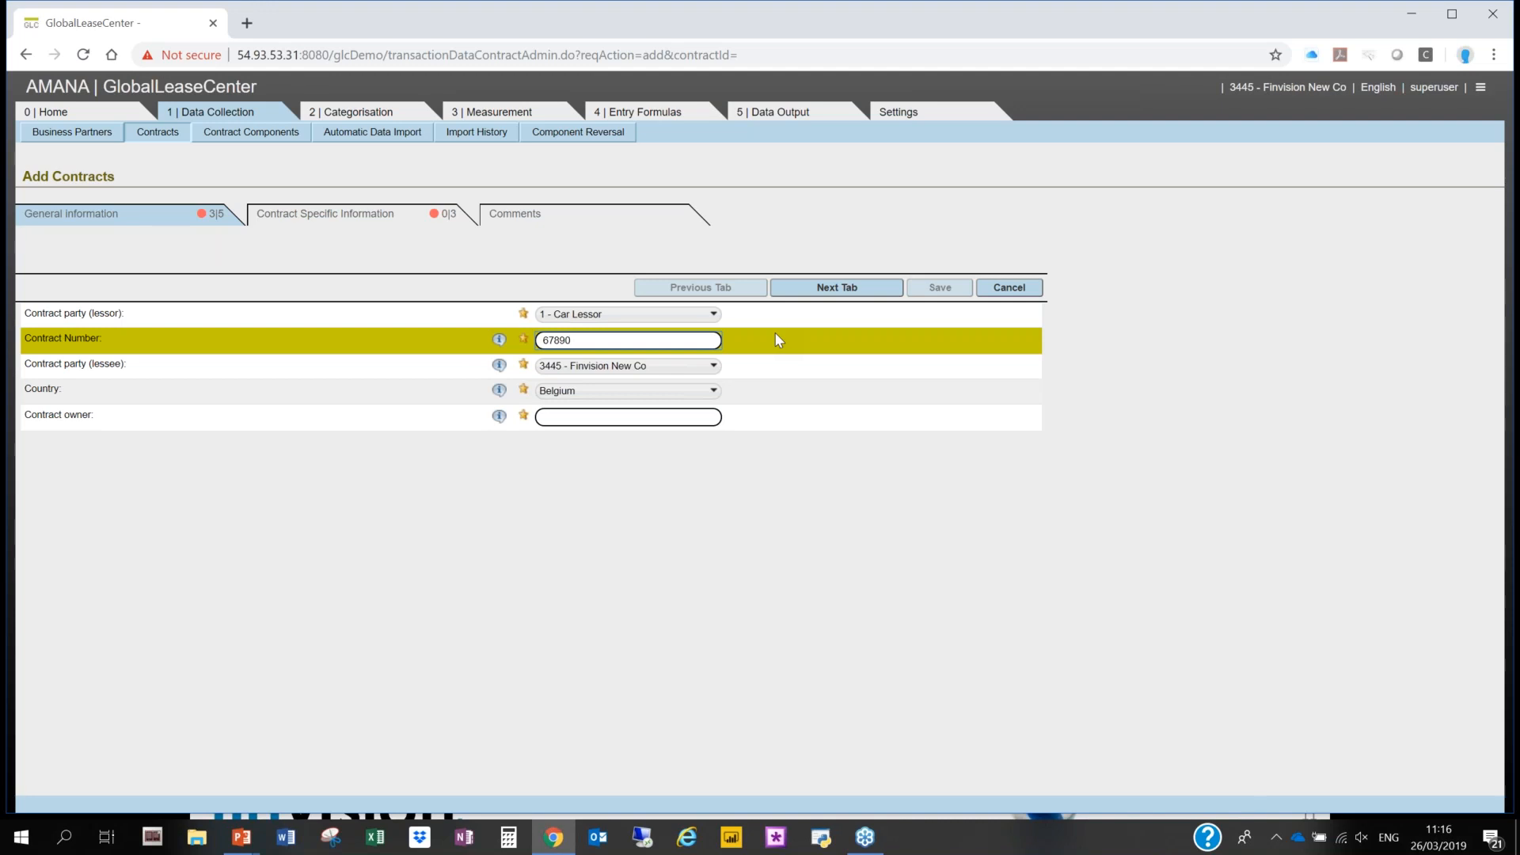
click(665, 417)
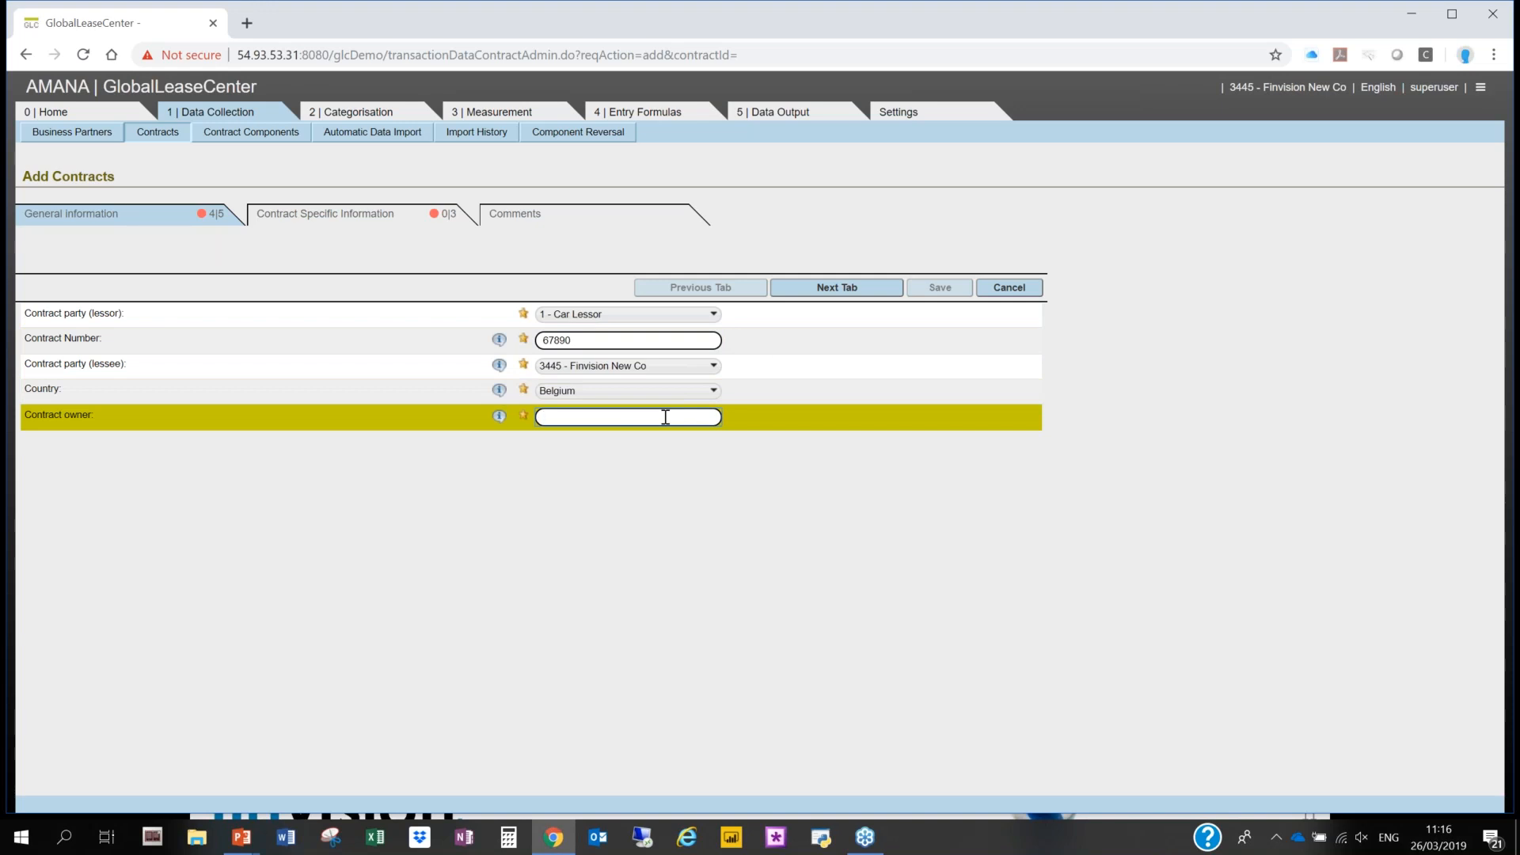
text(sq?)
key(BackSpace)
key(BackSpace)
text(SAM)
click(685, 625)
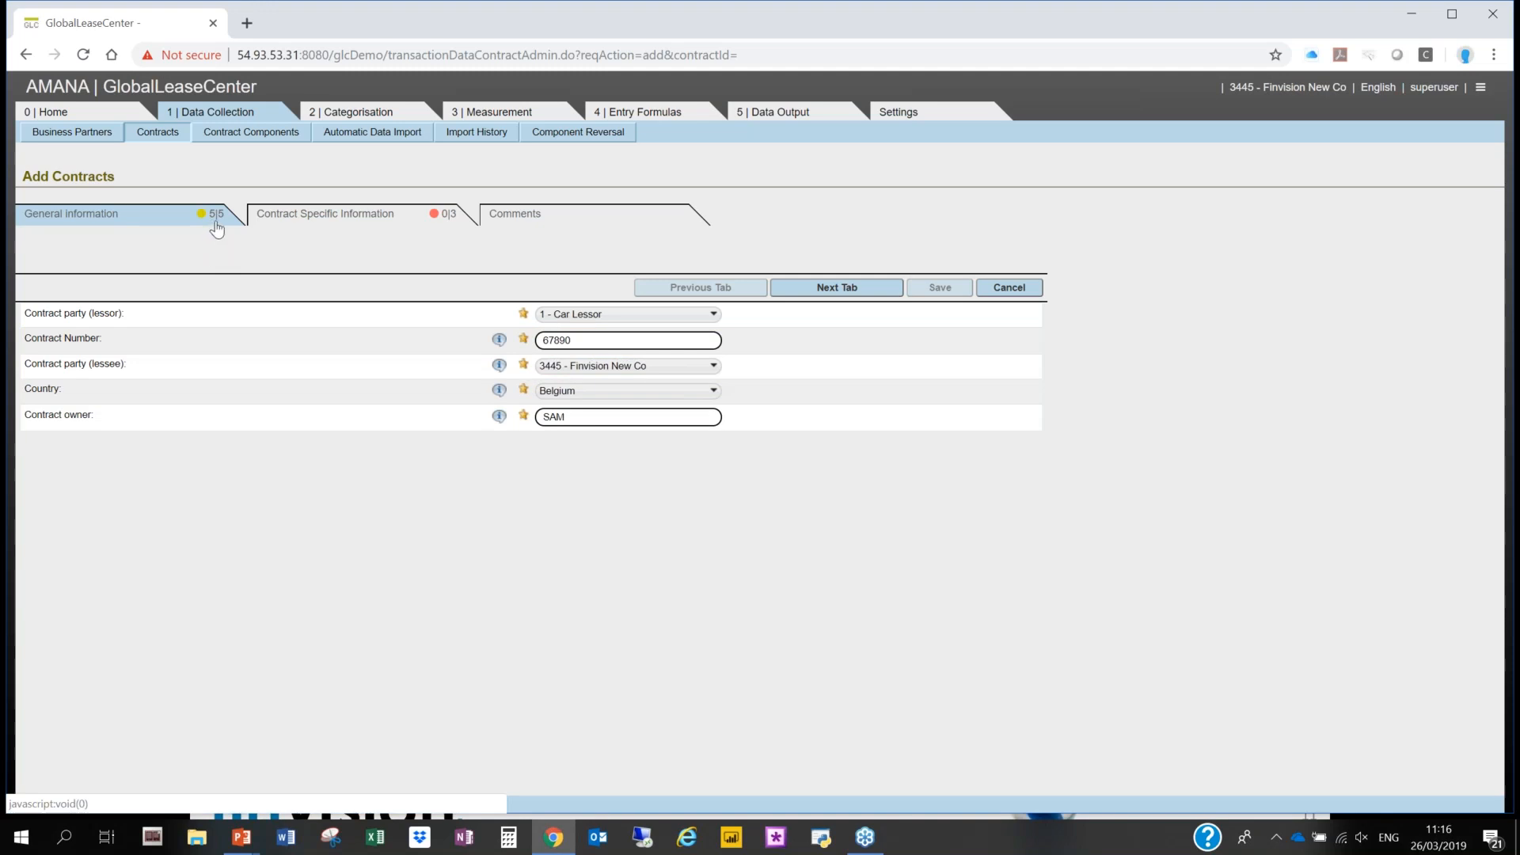
- Set the begin date of the contract to 2017-01-01 in its contract-specific information
click(392, 224)
click(680, 315)
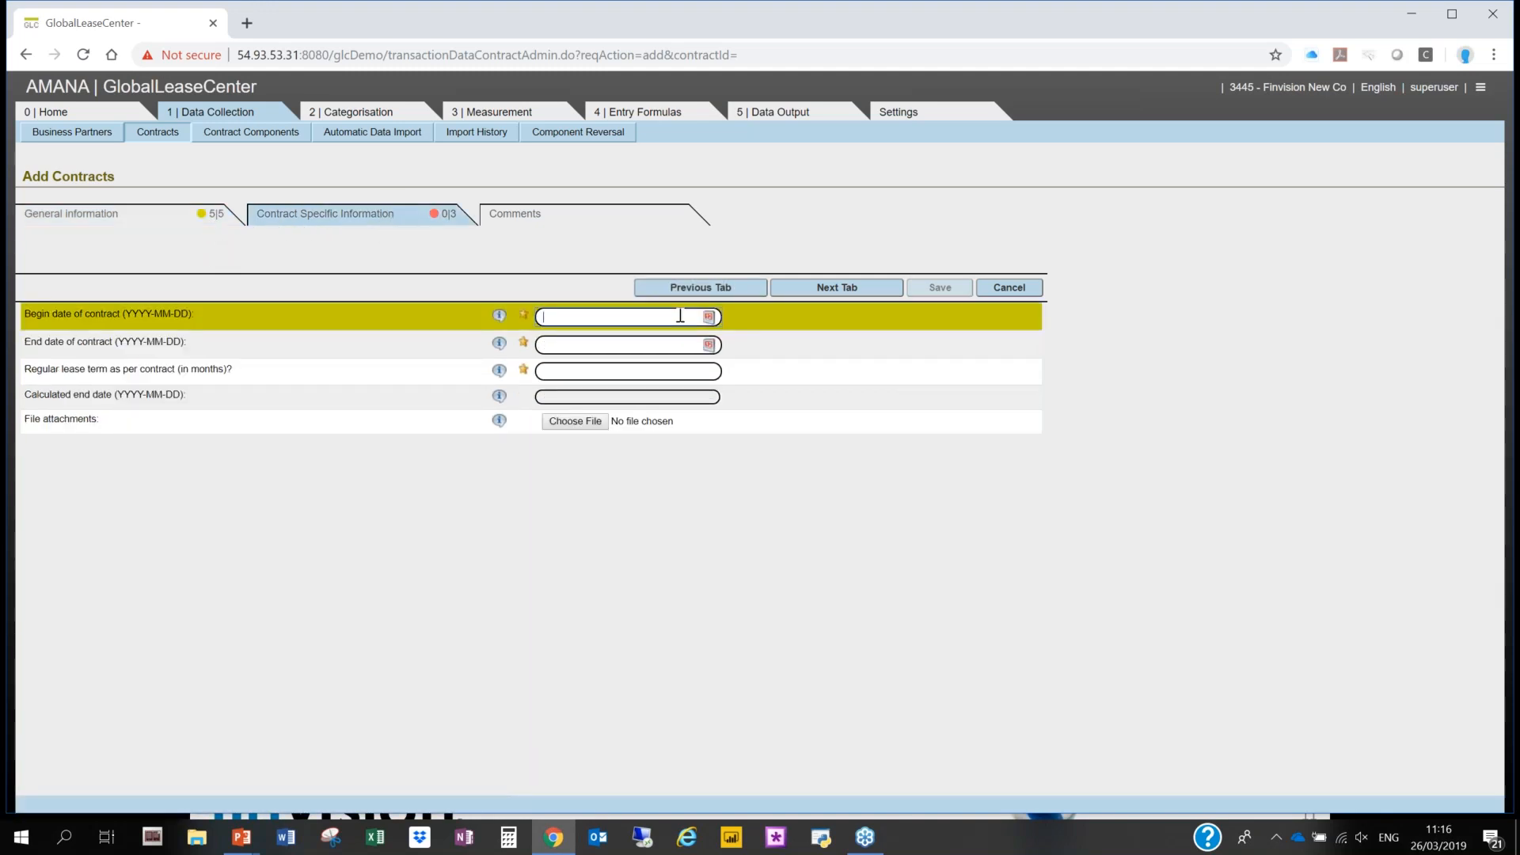
click(589, 340)
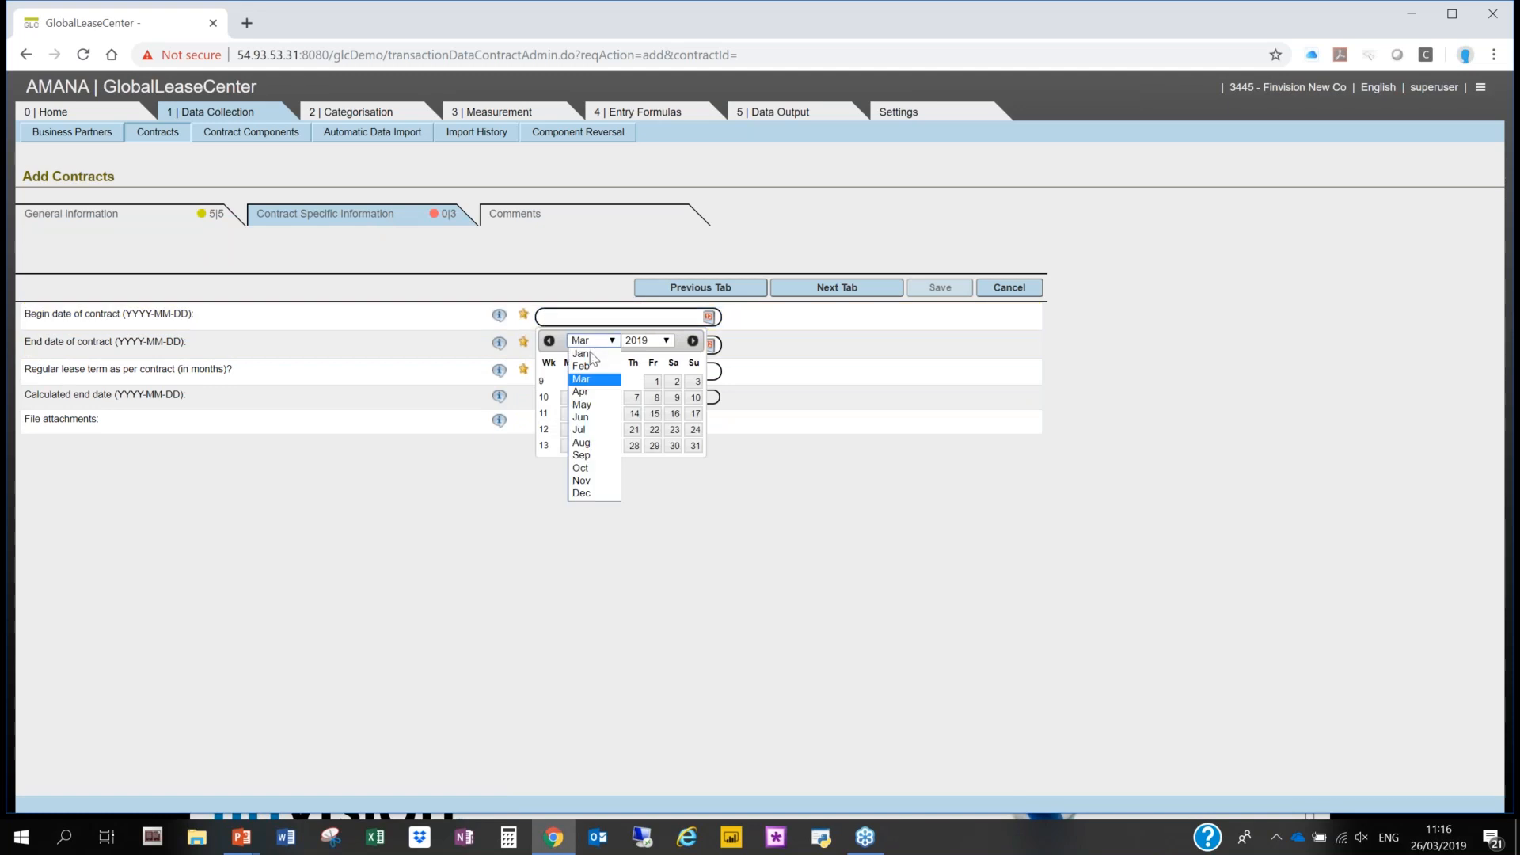
click(590, 354)
click(648, 340)
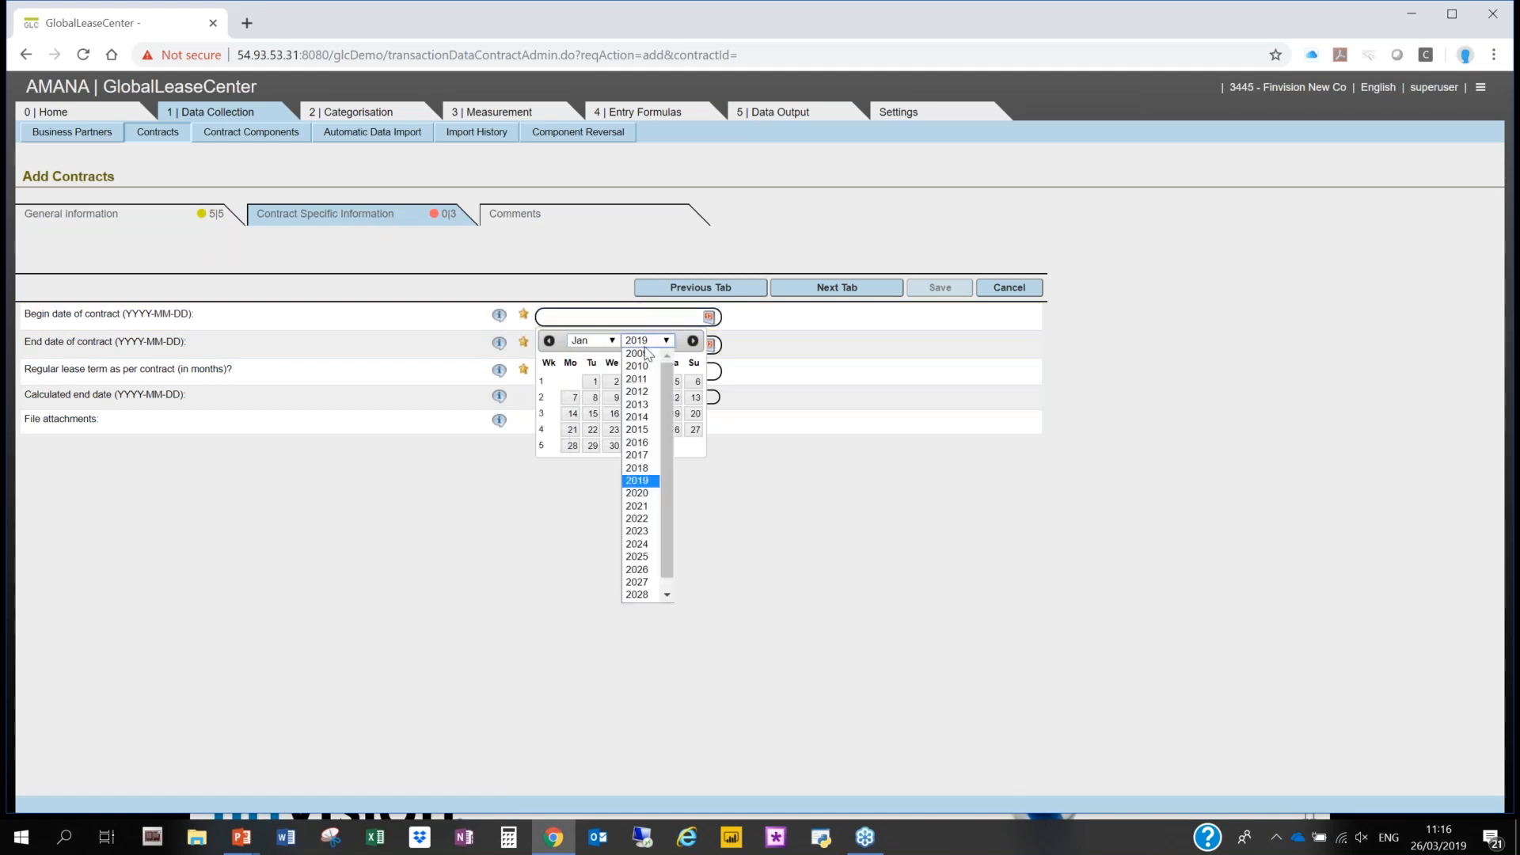
click(638, 452)
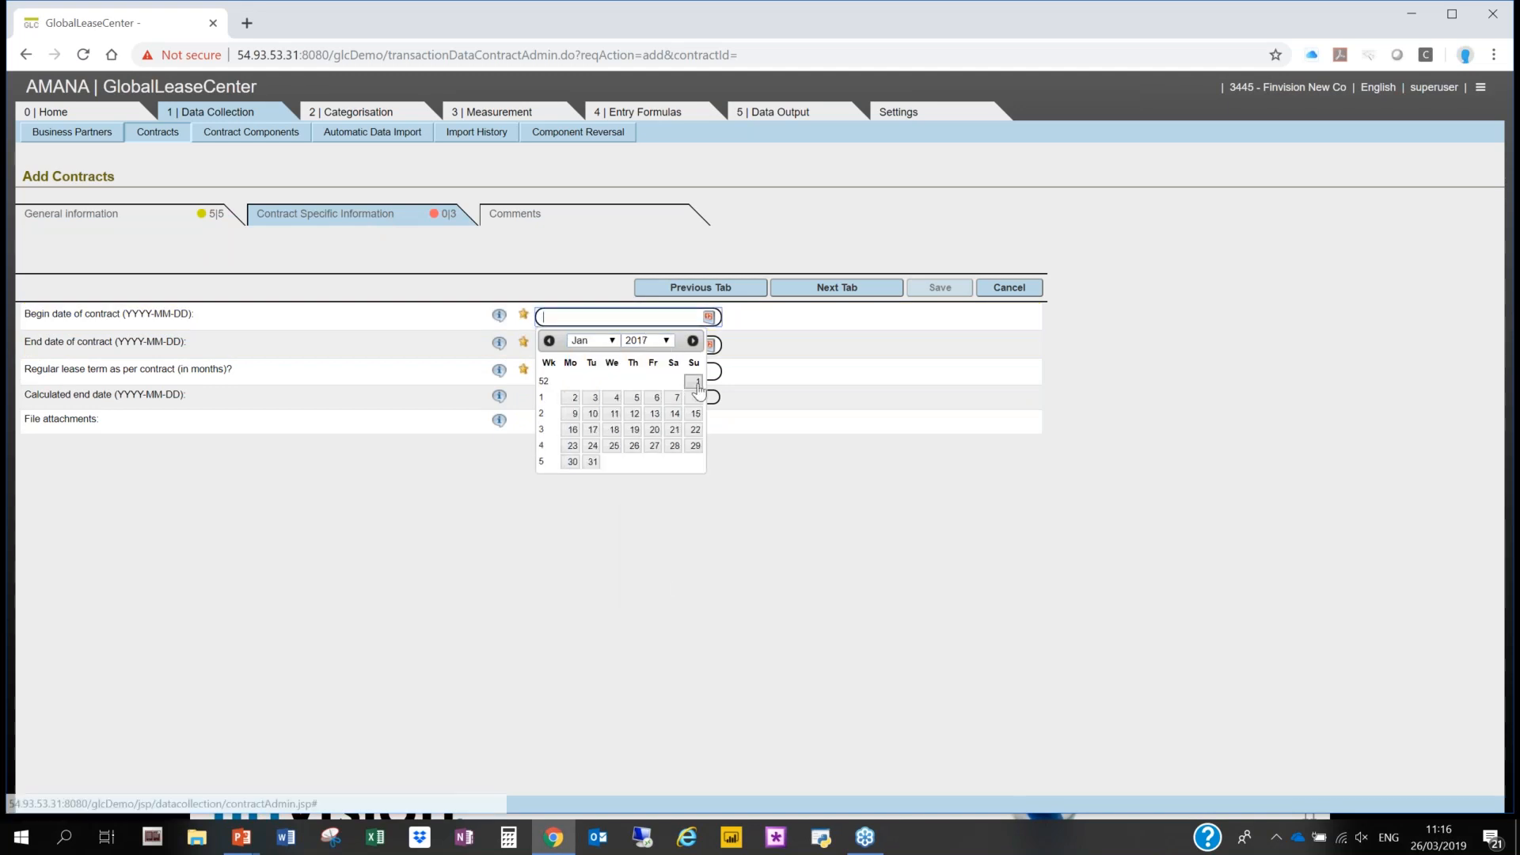
click(695, 382)
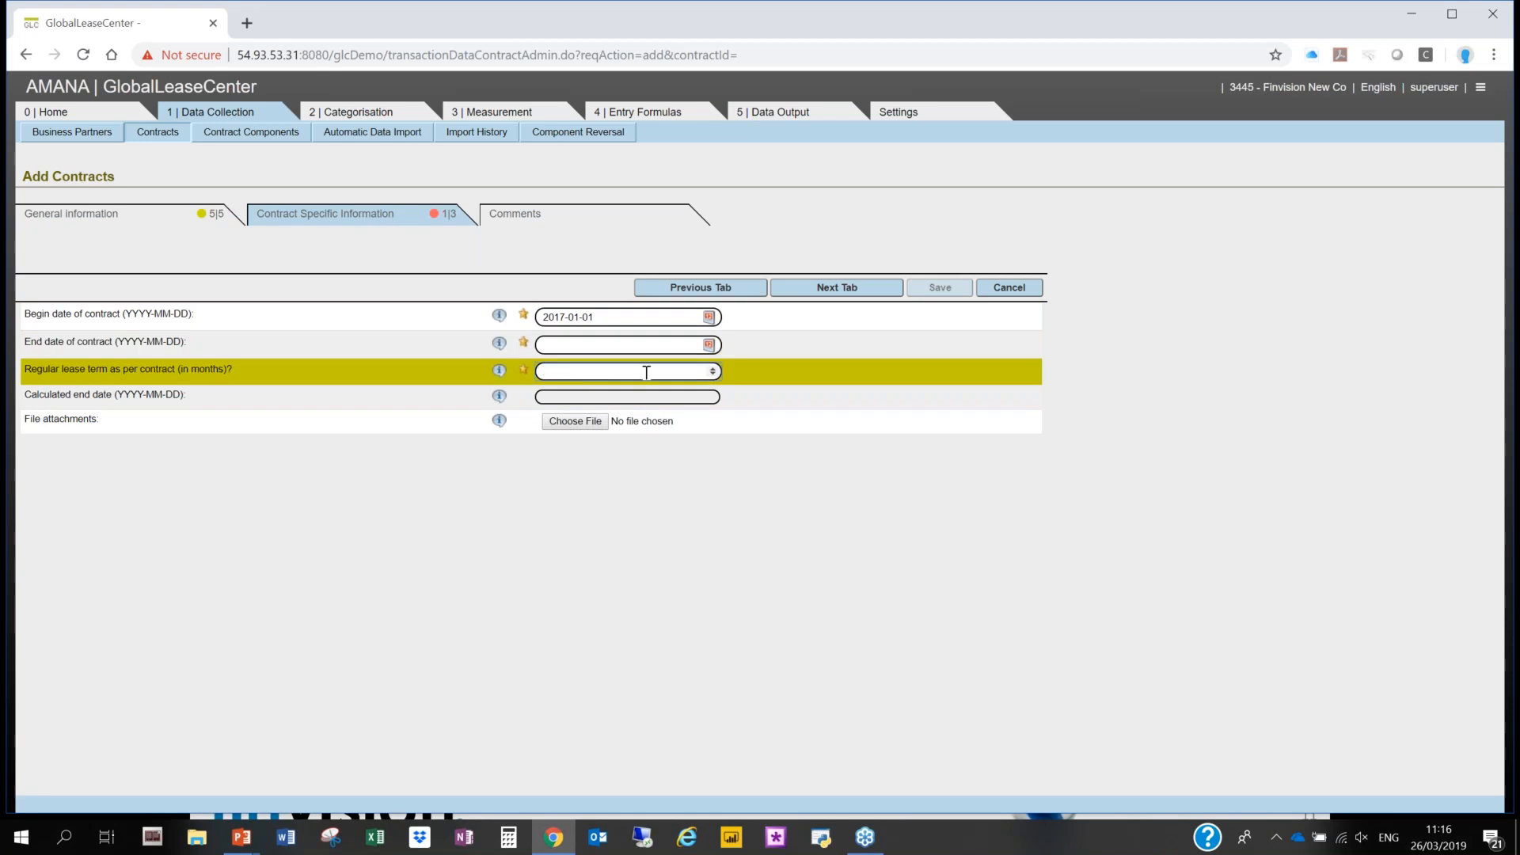
- Set a regular lease term of 120 months with end date 2026-12-31, and save it as a completed contract
text(120)
click(855, 417)
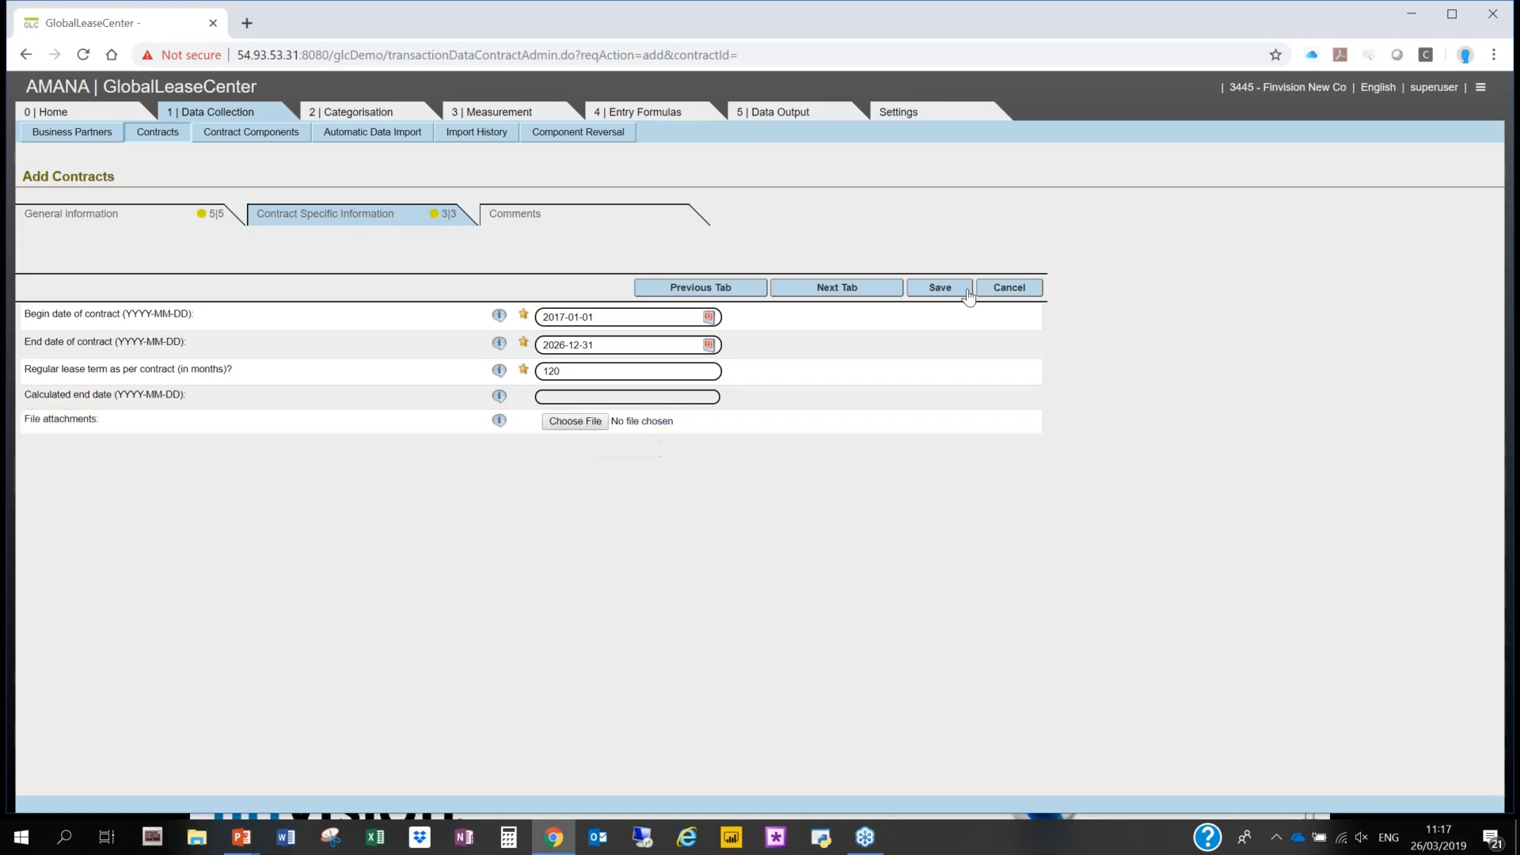
click(941, 289)
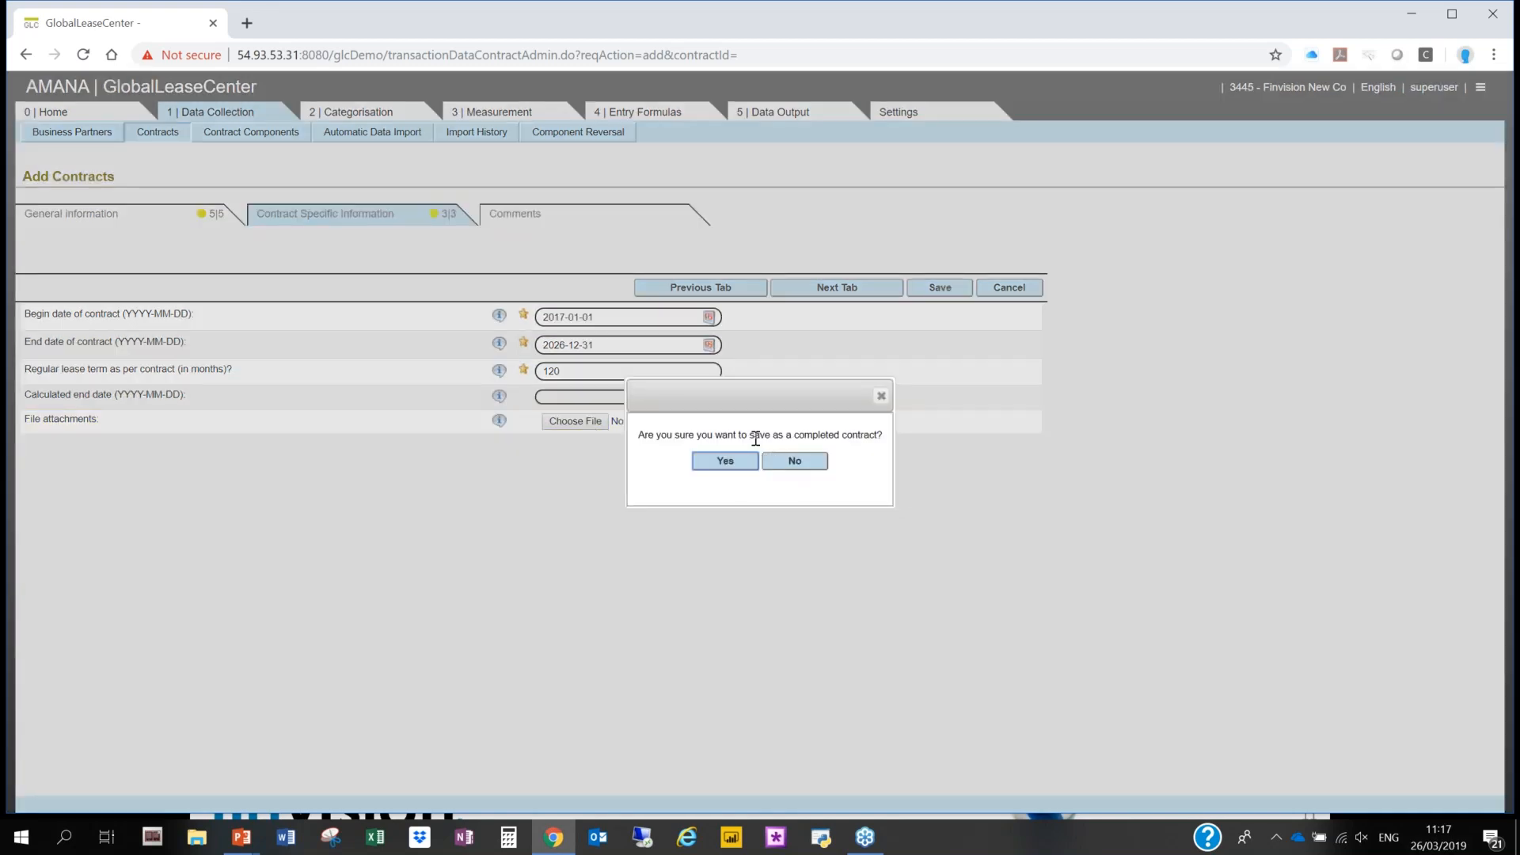
key(Return)
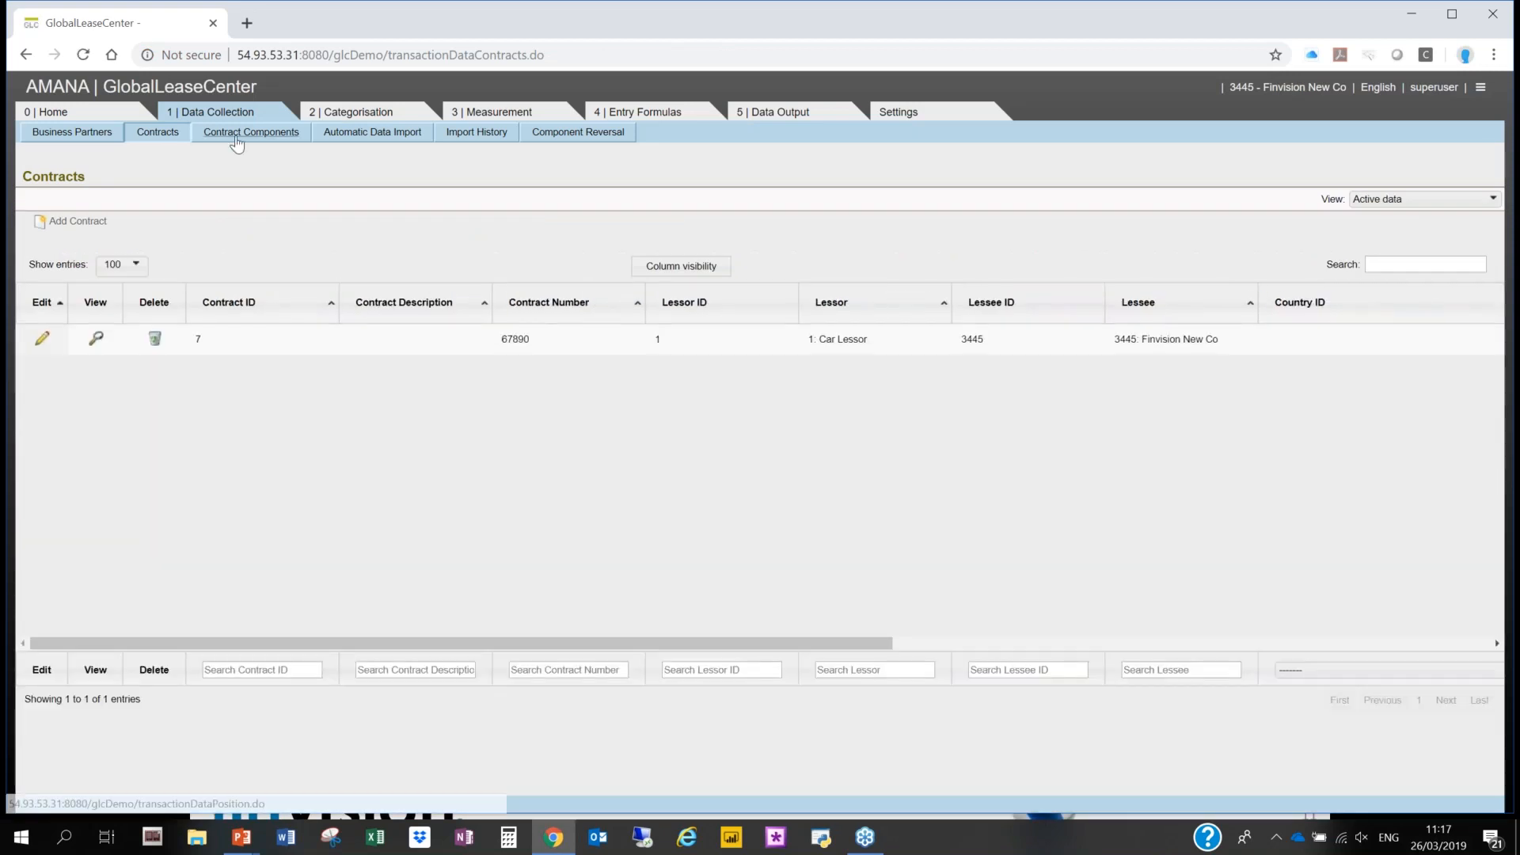
- Add a component to contract 67890 and answer Yes to both the identified asset and the economic benefits questions
click(236, 136)
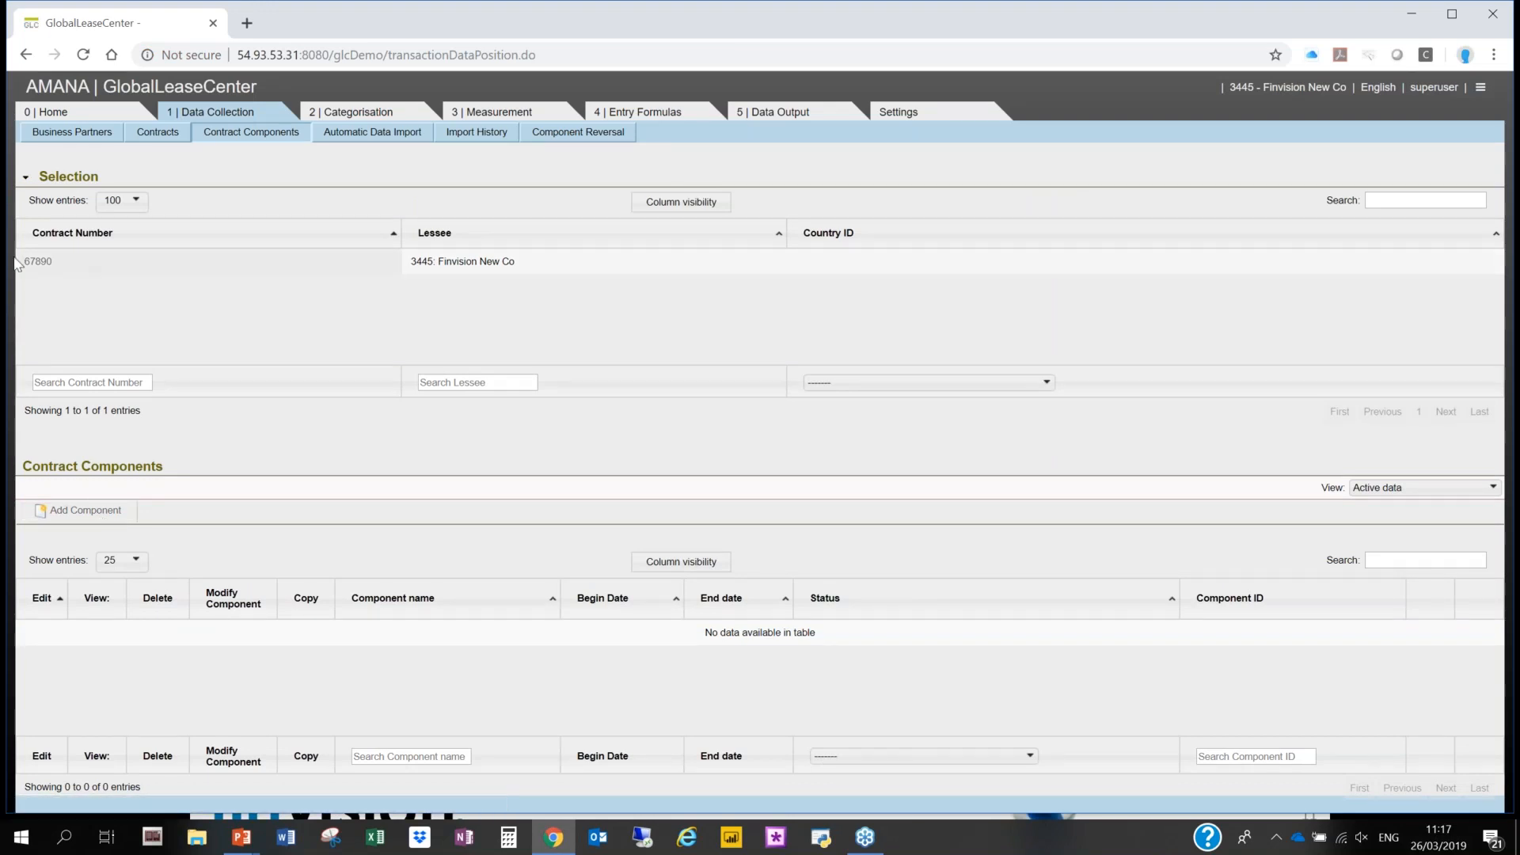
click(40, 261)
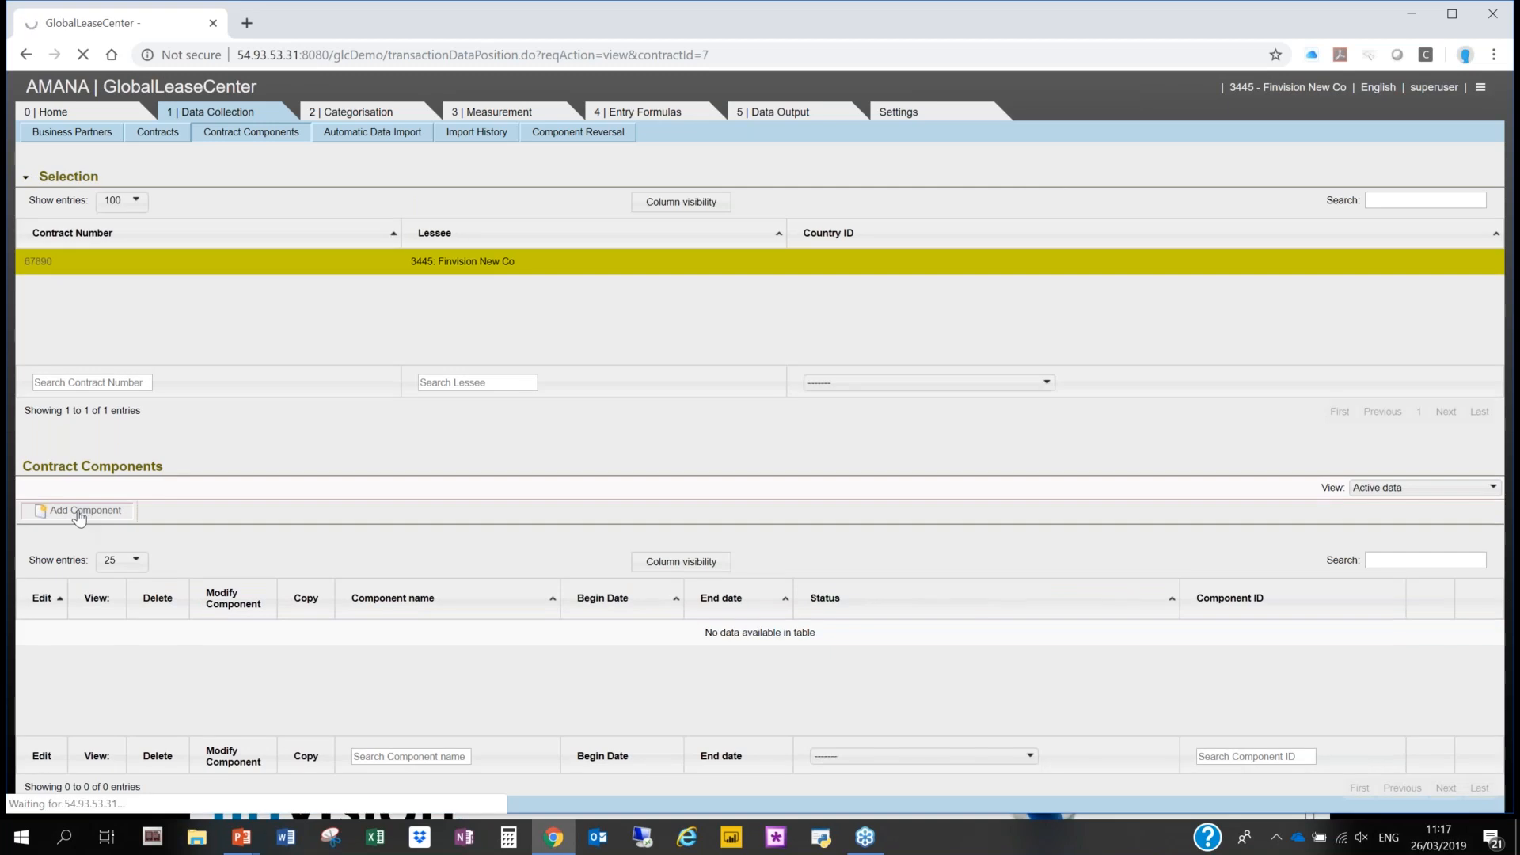
click(79, 517)
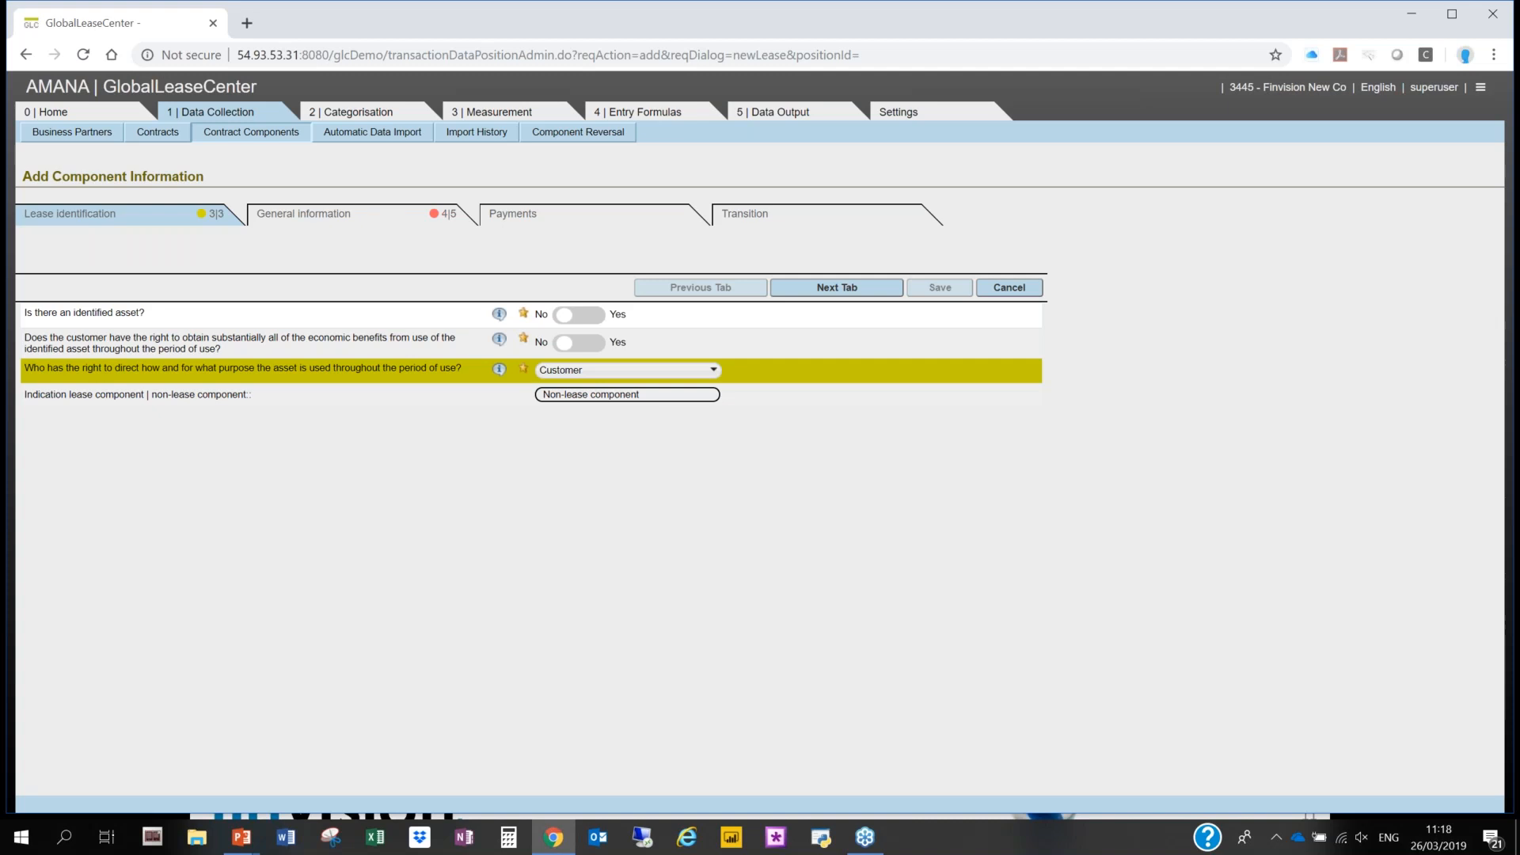
click(601, 320)
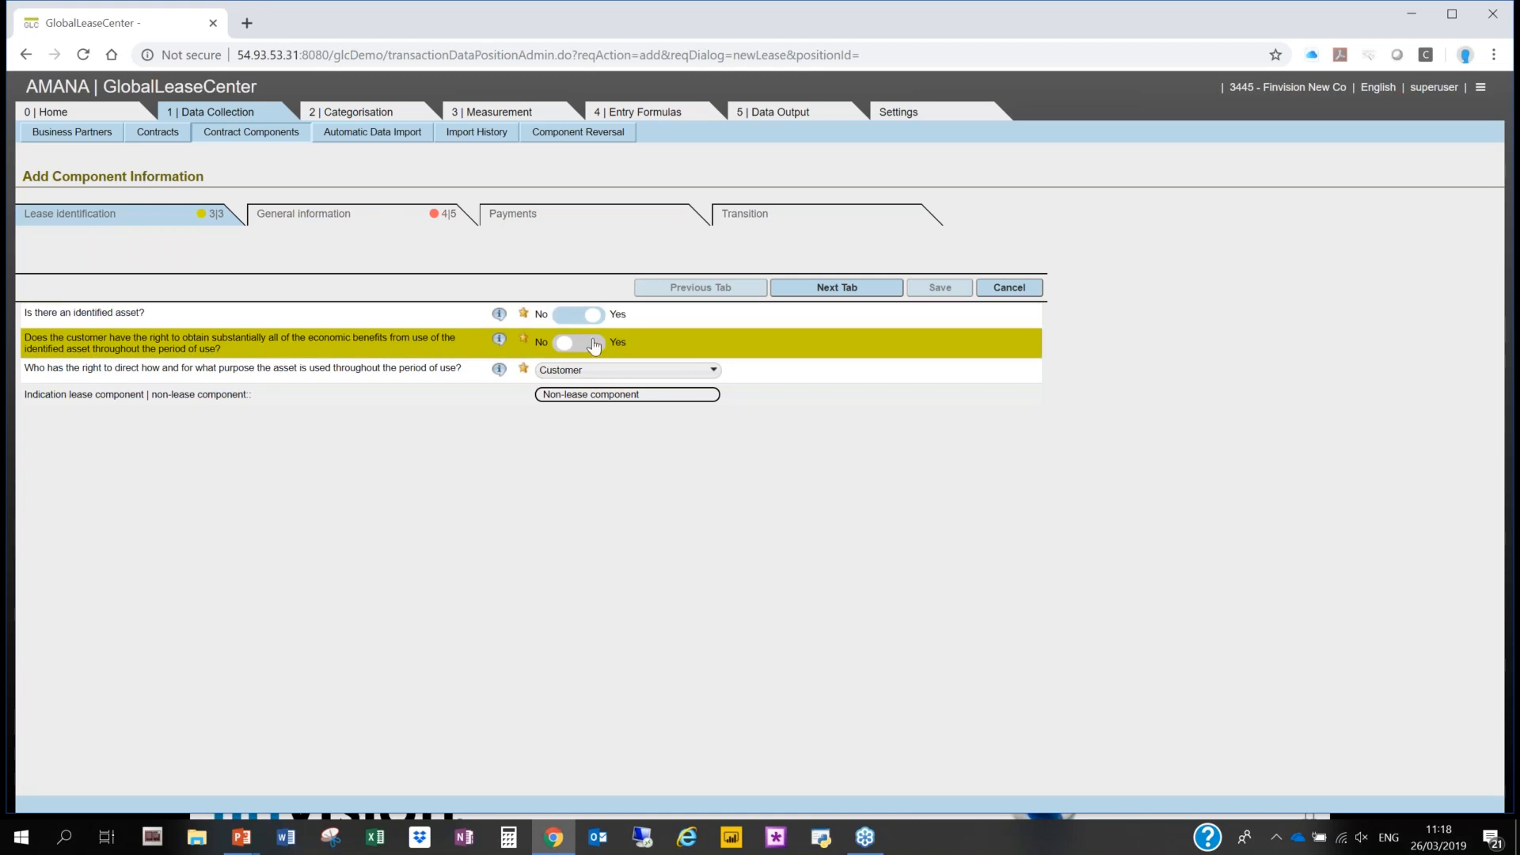
click(593, 344)
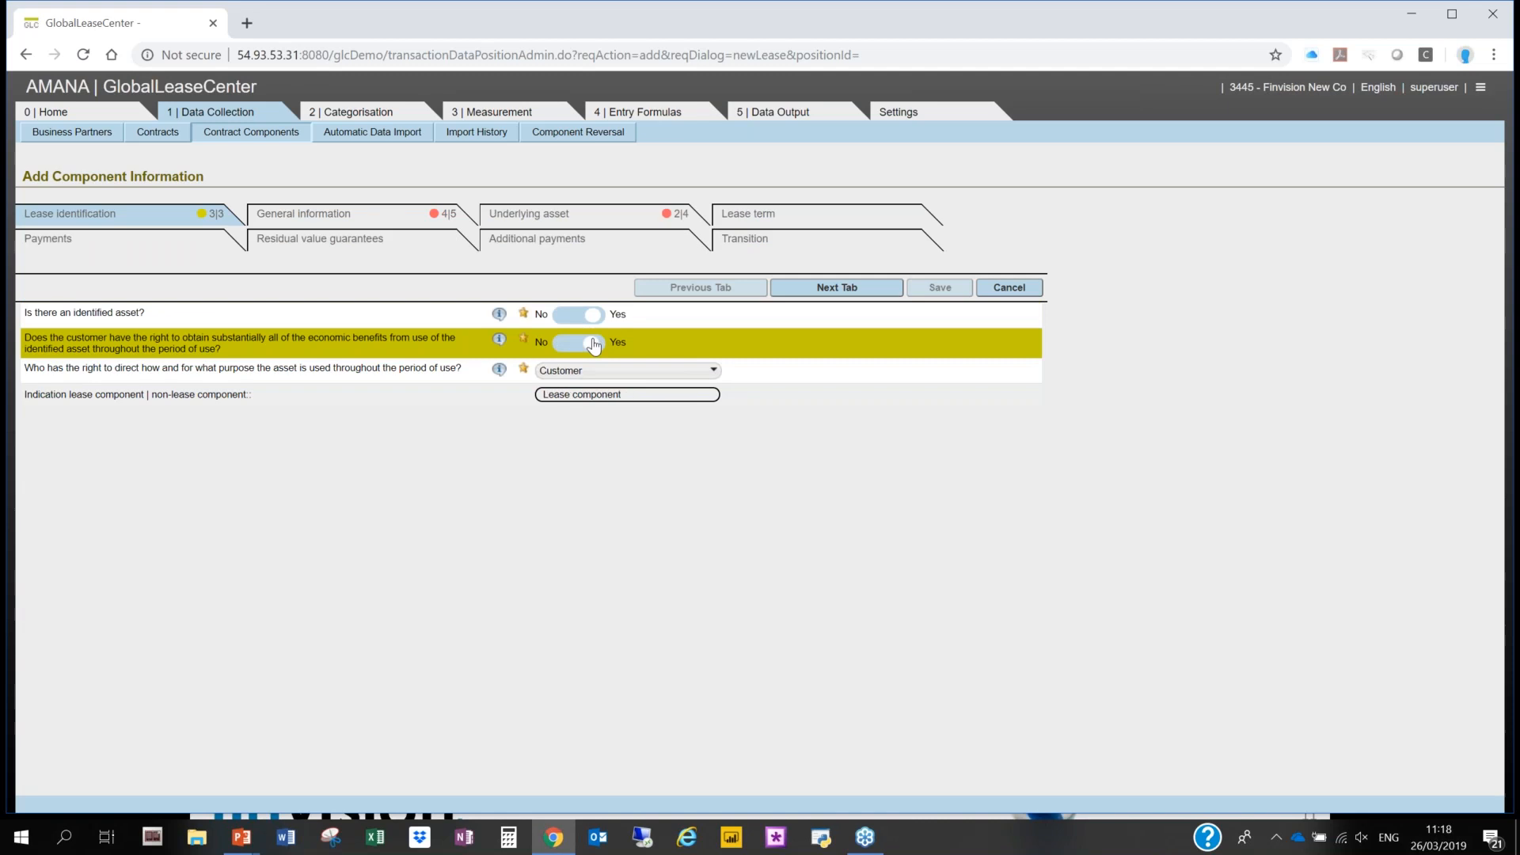
- Try Supplier as the party directing the asset's use, and restore Customer
click(634, 376)
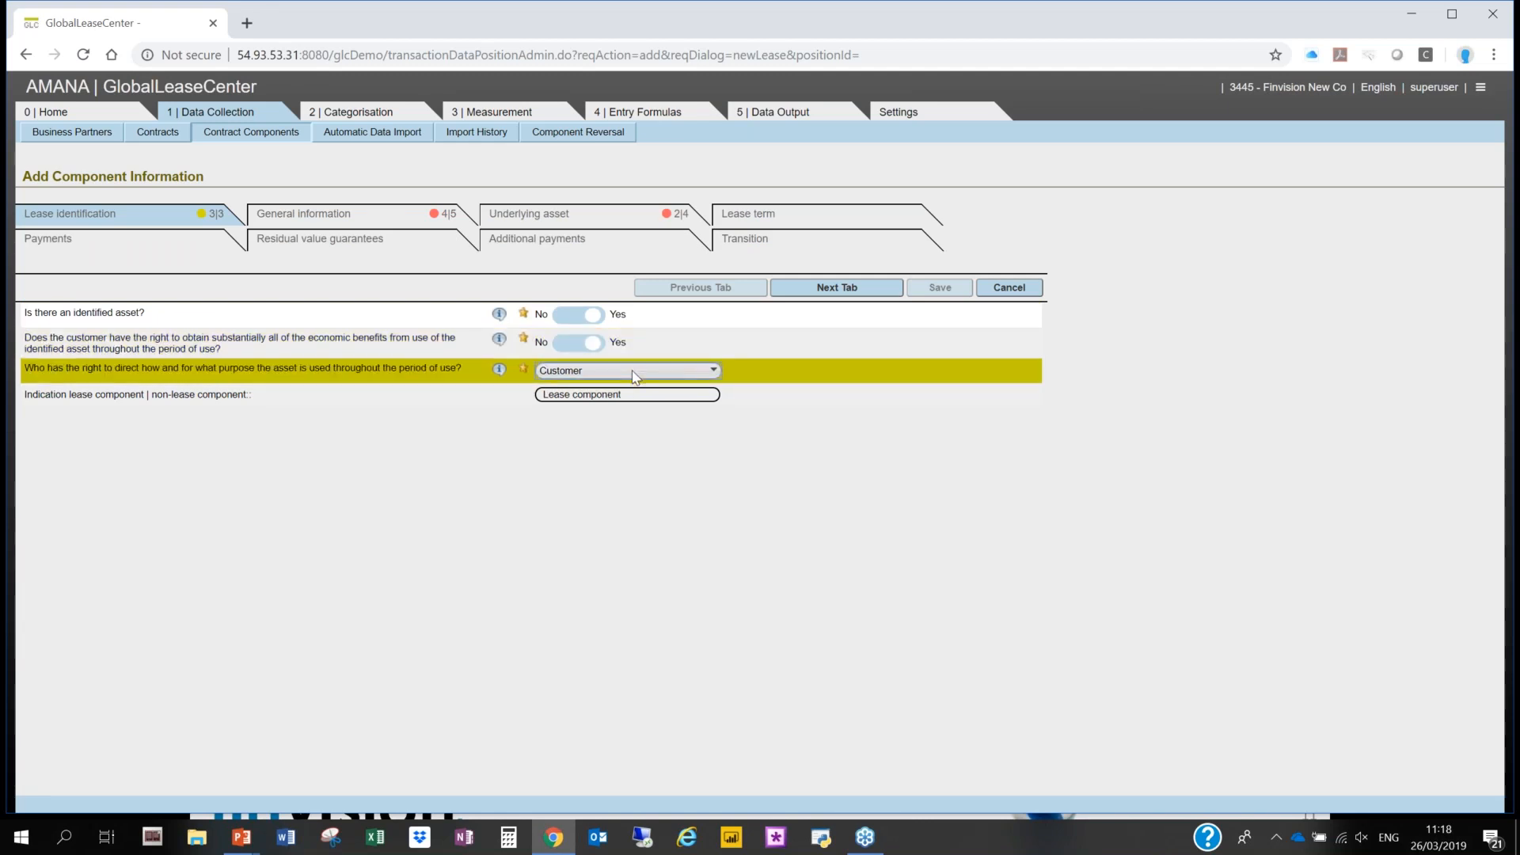
click(608, 468)
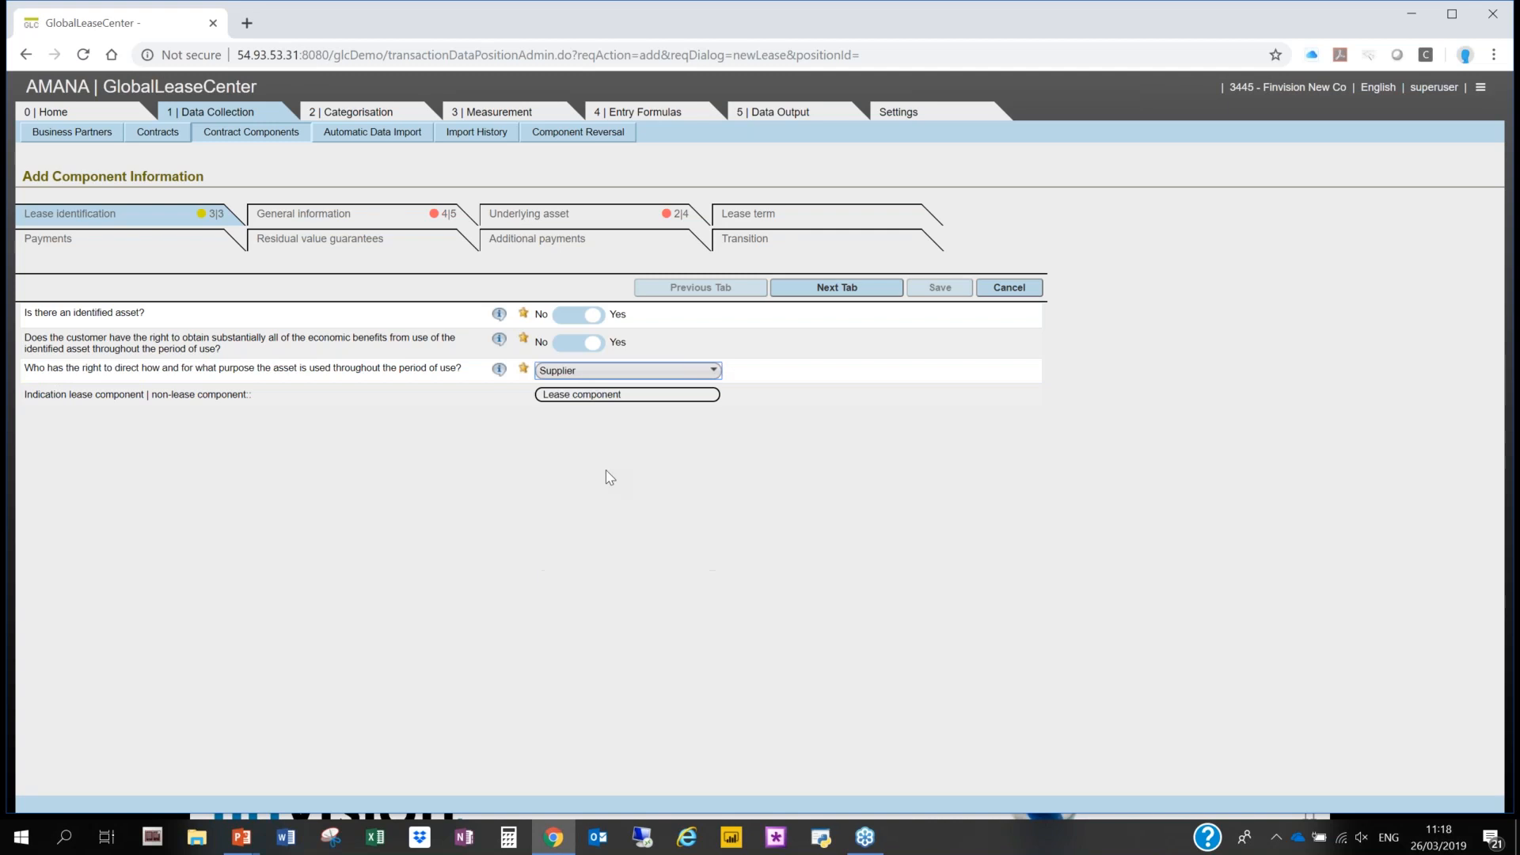
click(597, 370)
click(578, 441)
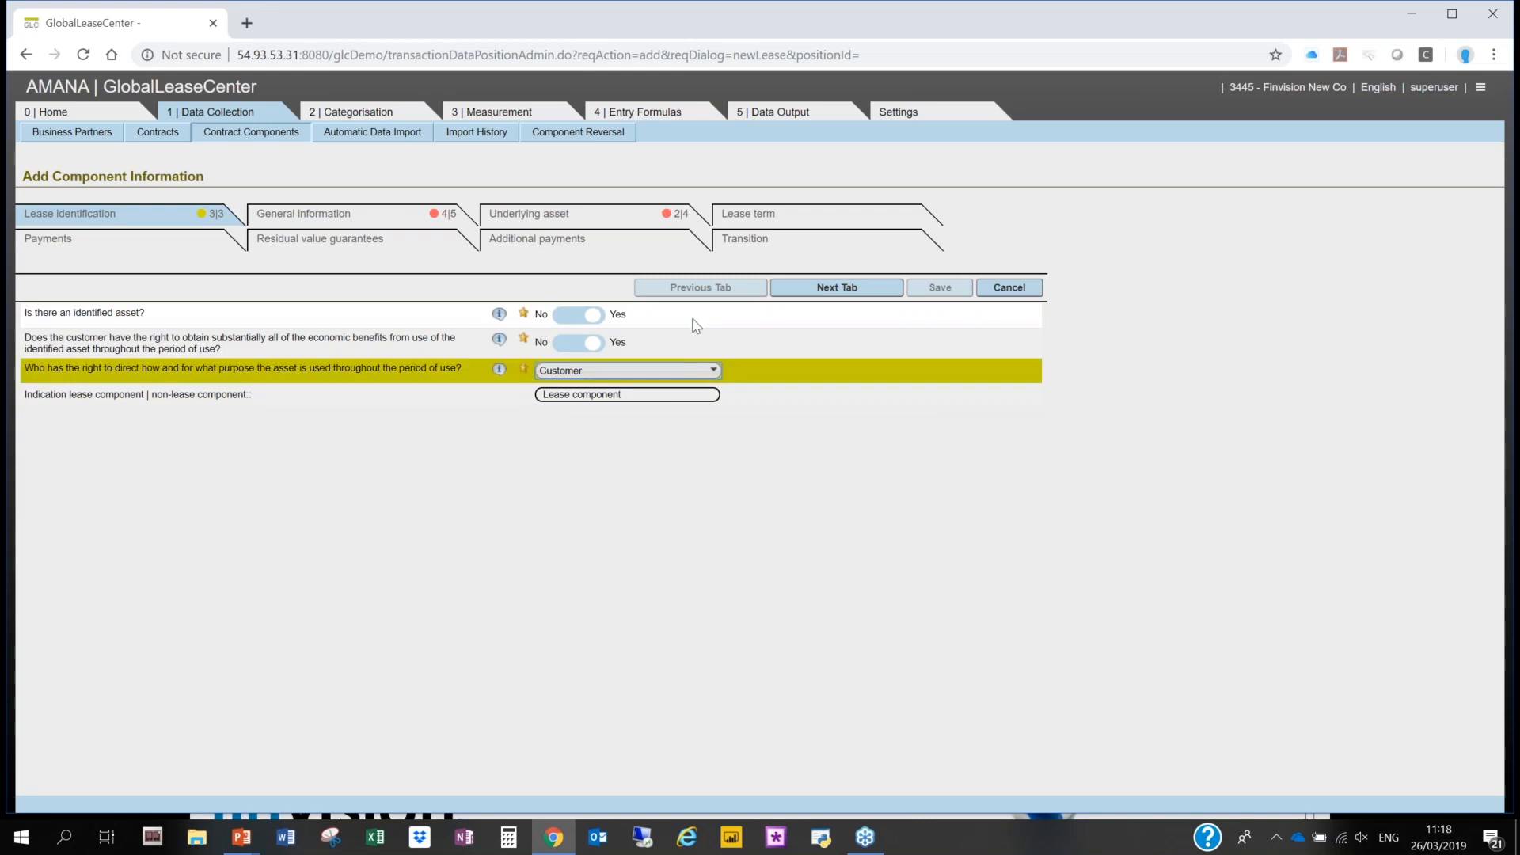
- Name the component BUILIING in its general information
click(308, 215)
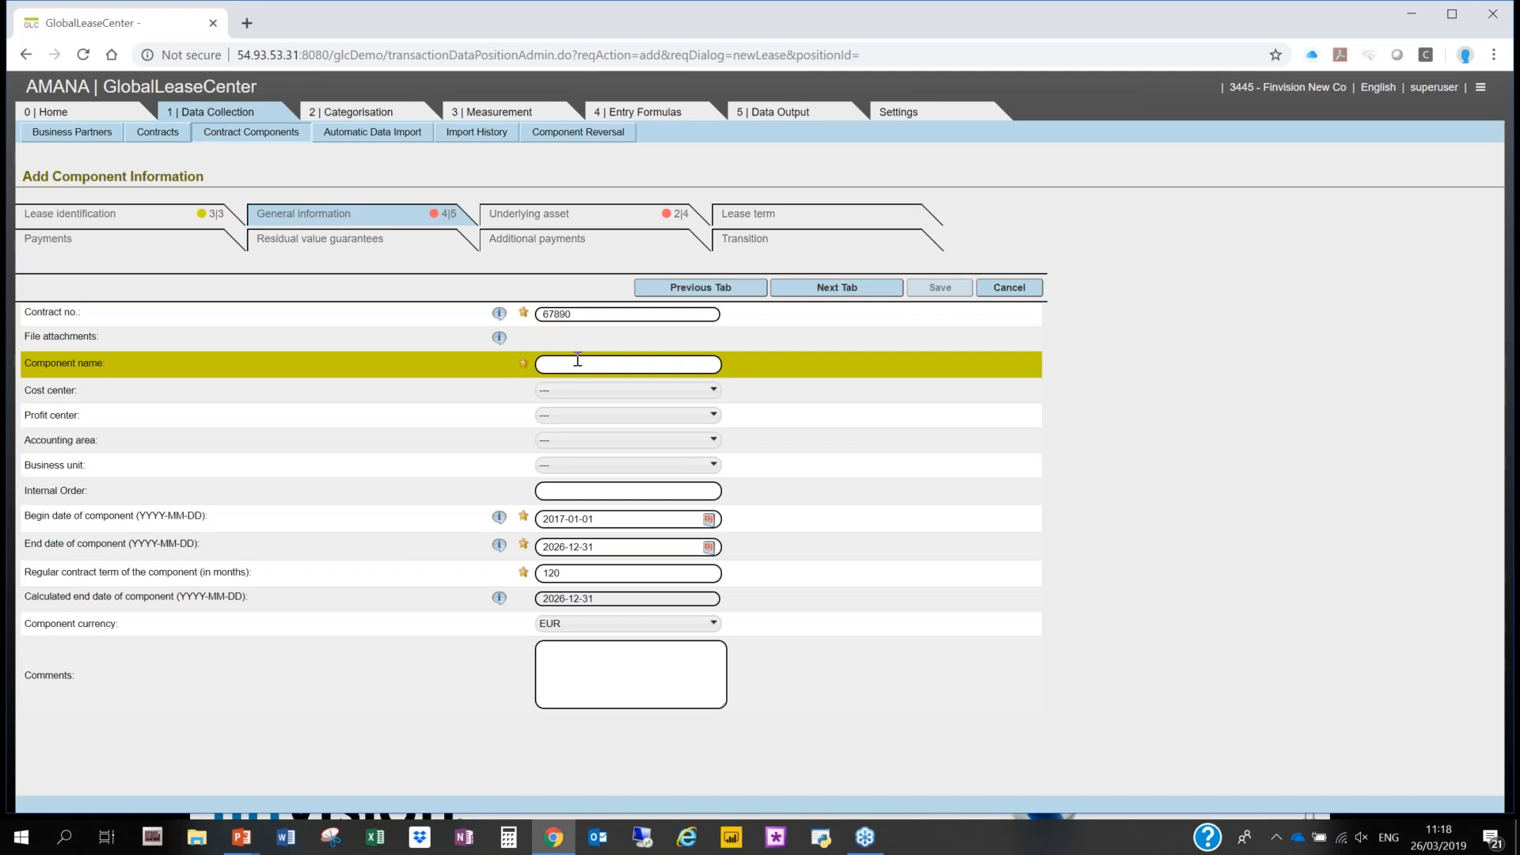
click(609, 365)
text(BUILIING)
click(671, 388)
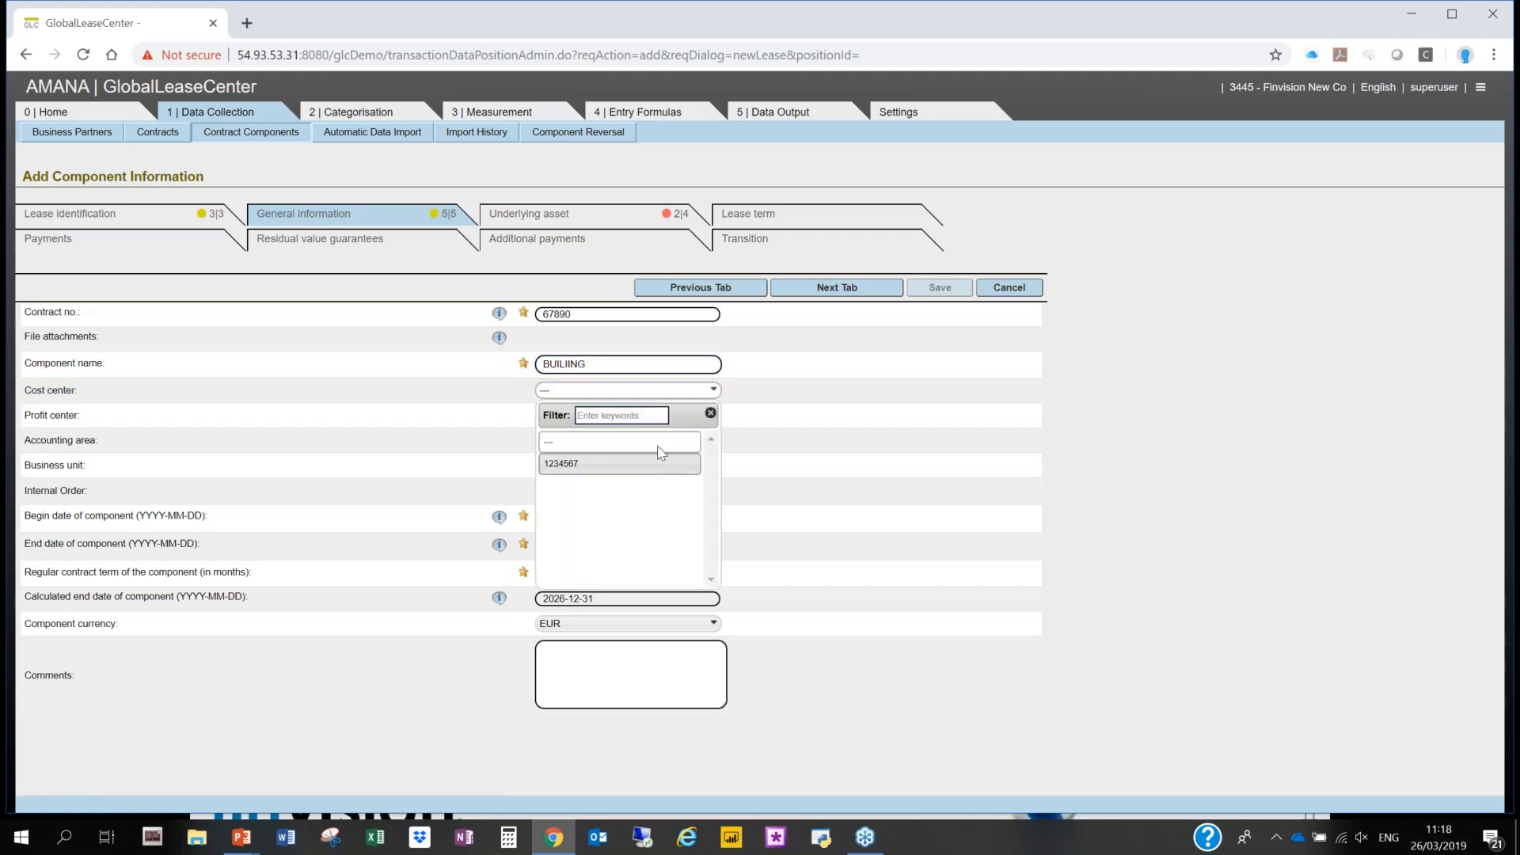
click(658, 463)
click(657, 415)
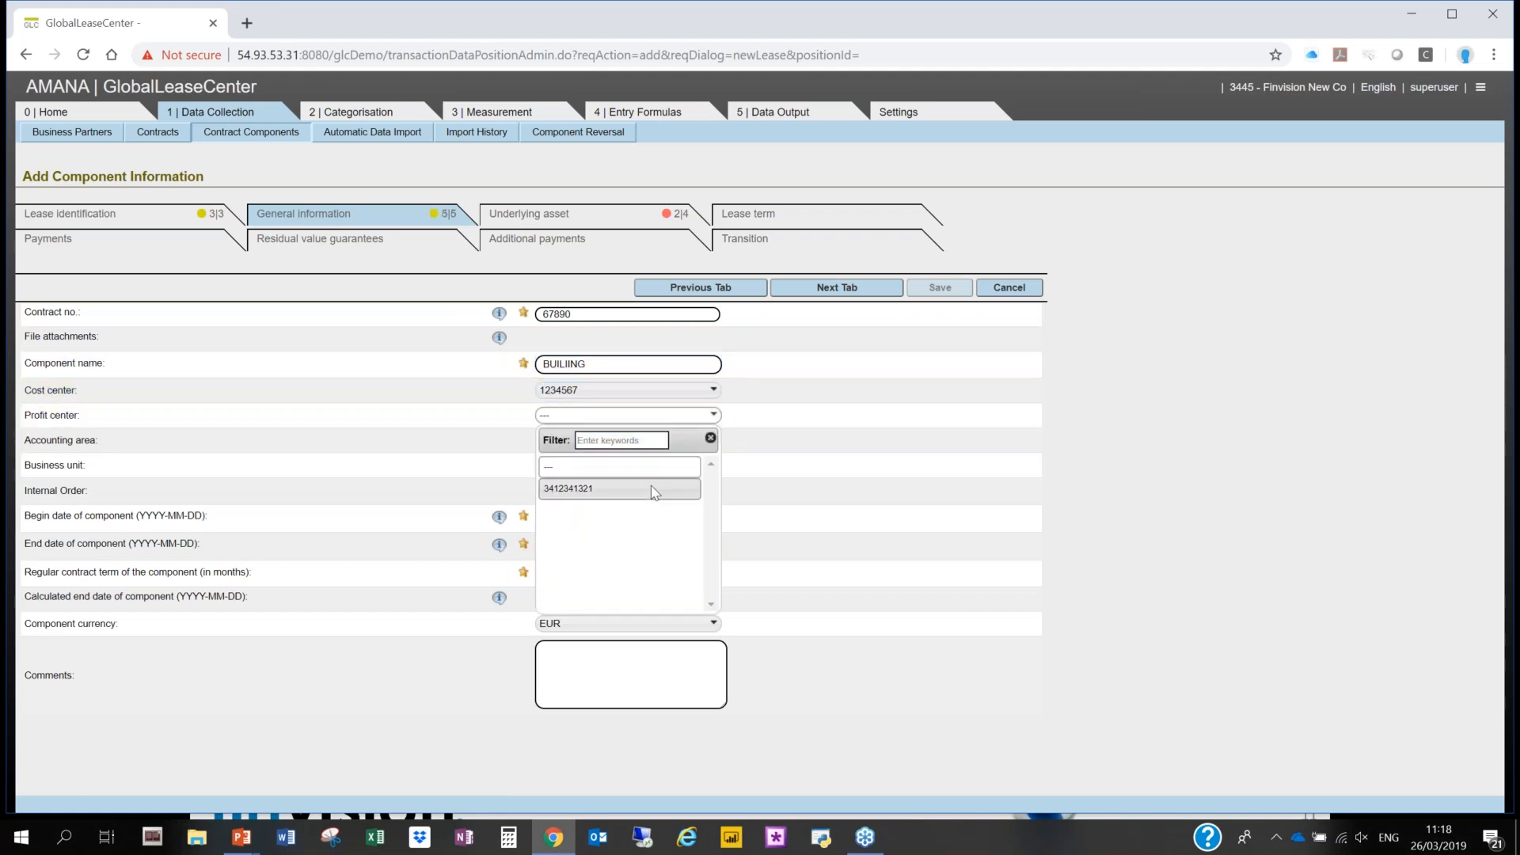
click(693, 483)
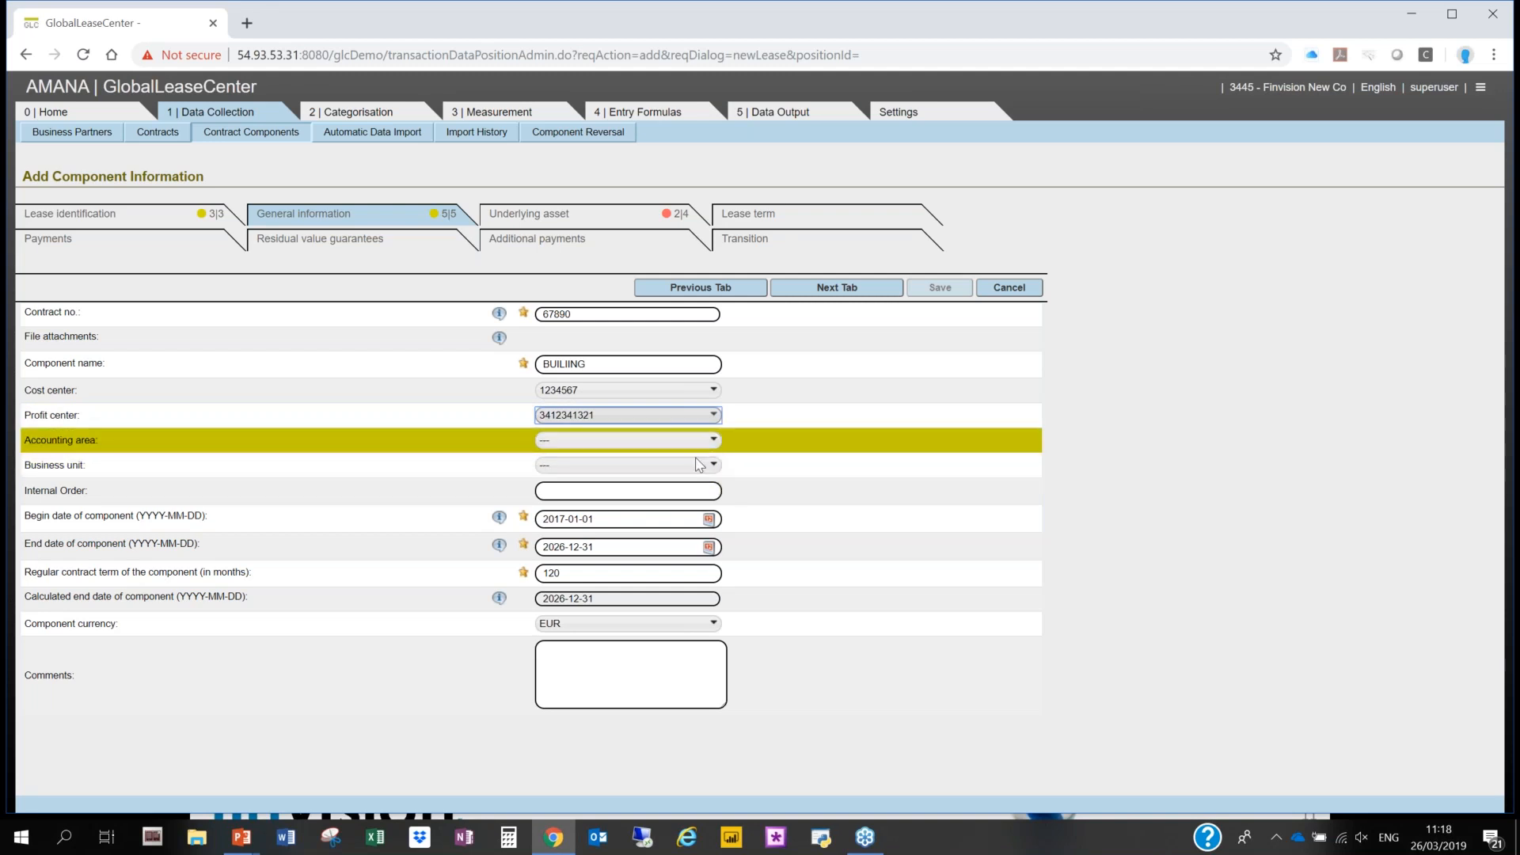
click(695, 489)
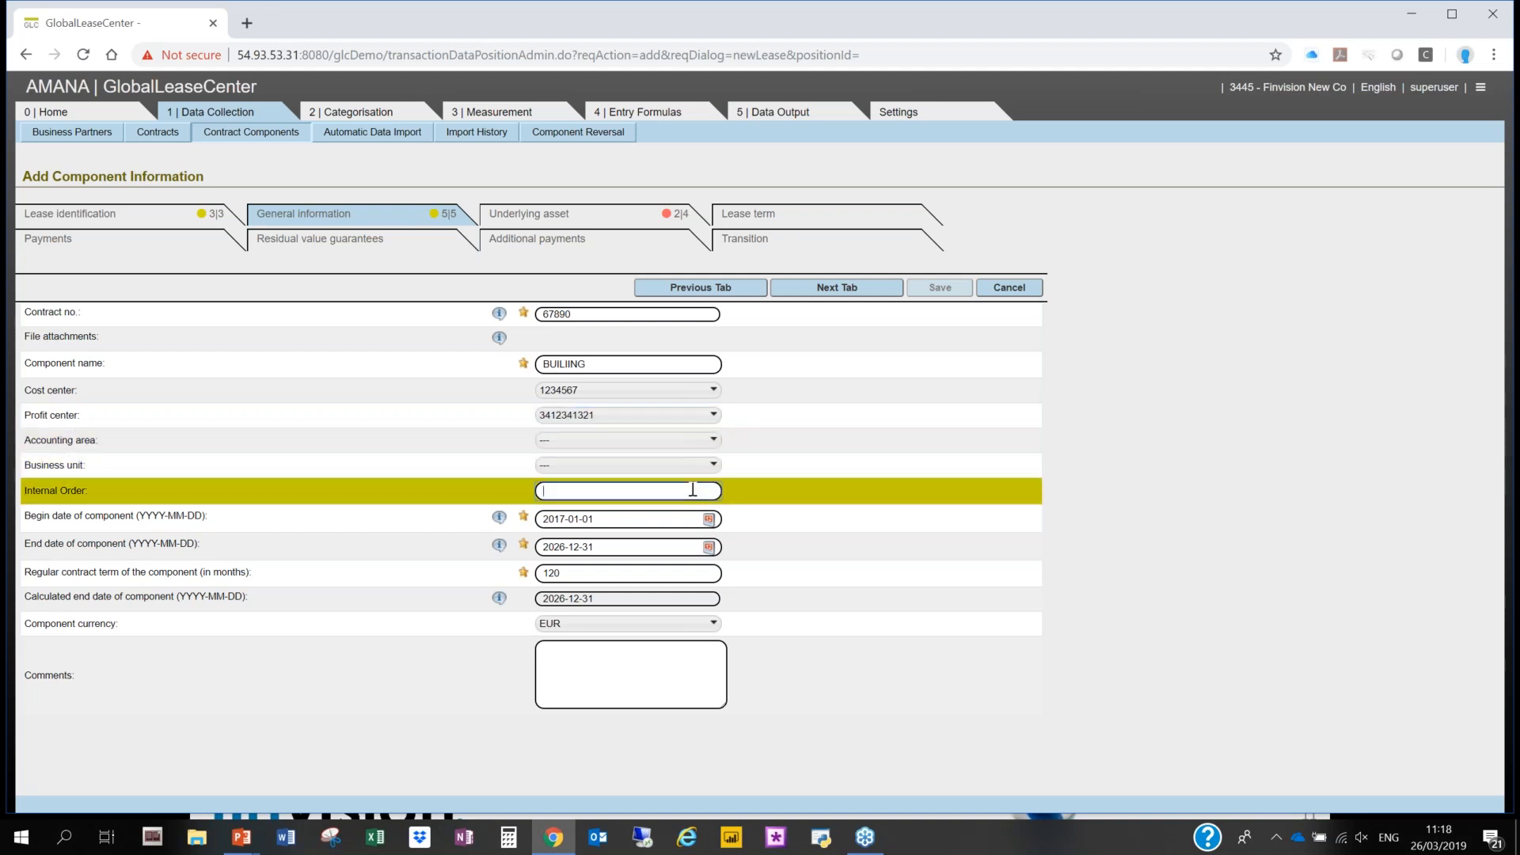
text(3456789)
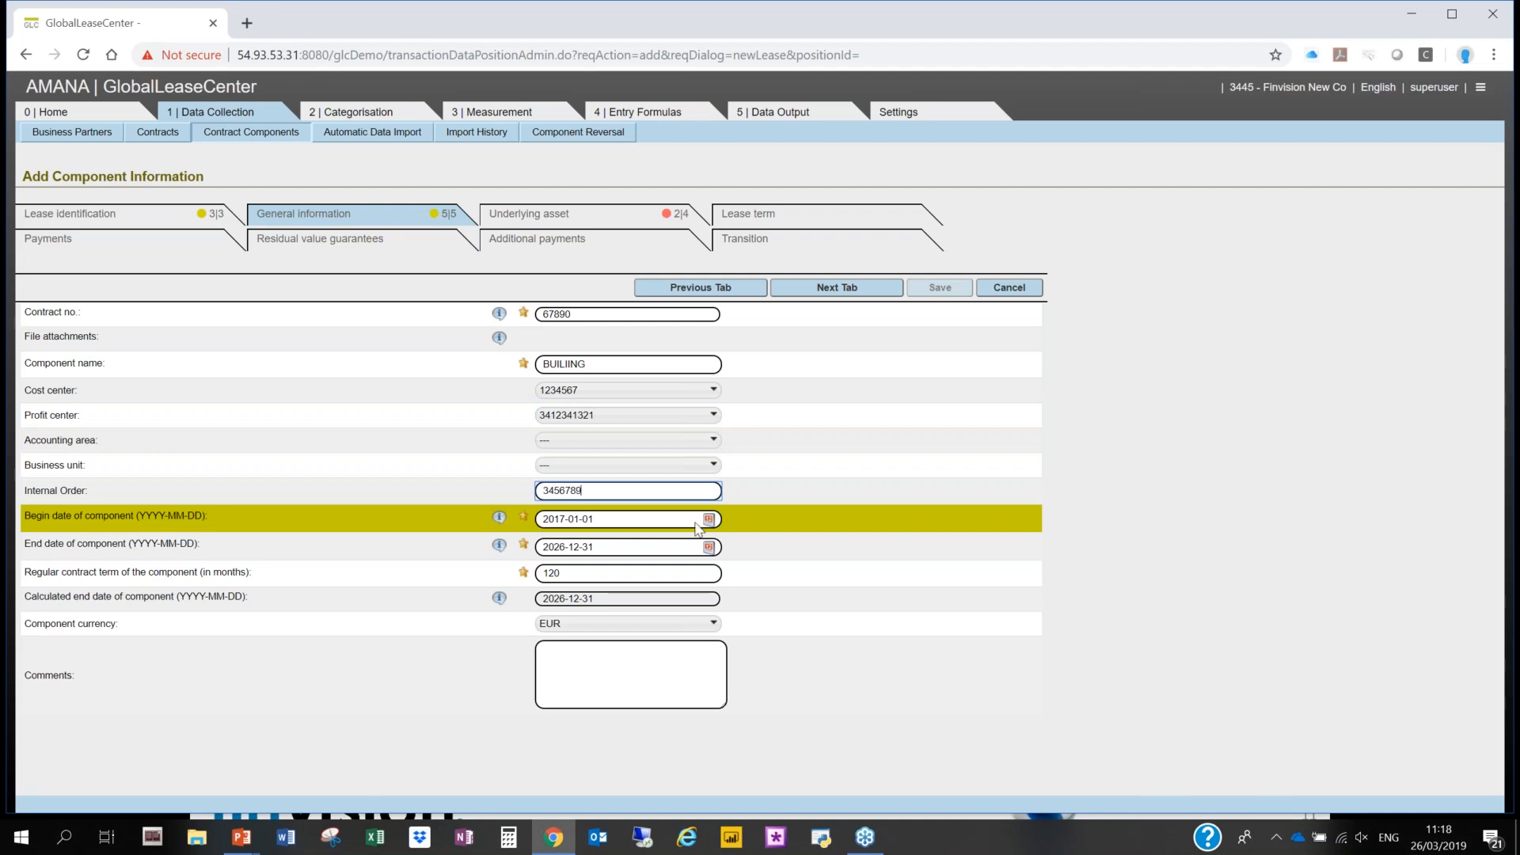
click(389, 491)
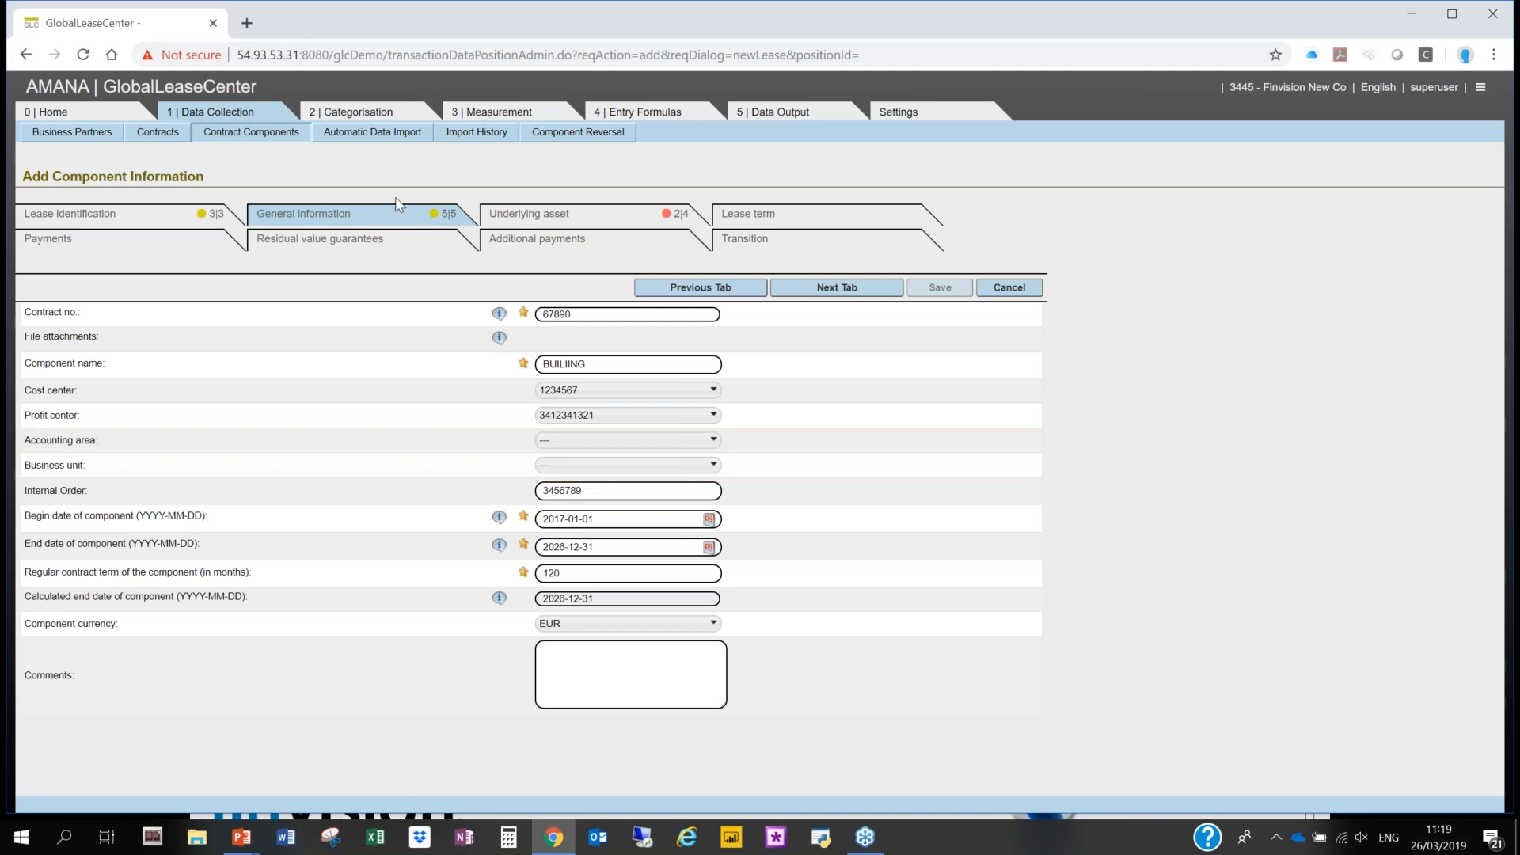
- Set the underlying asset's class to Real Estate and its useful life to 240 months
click(853, 290)
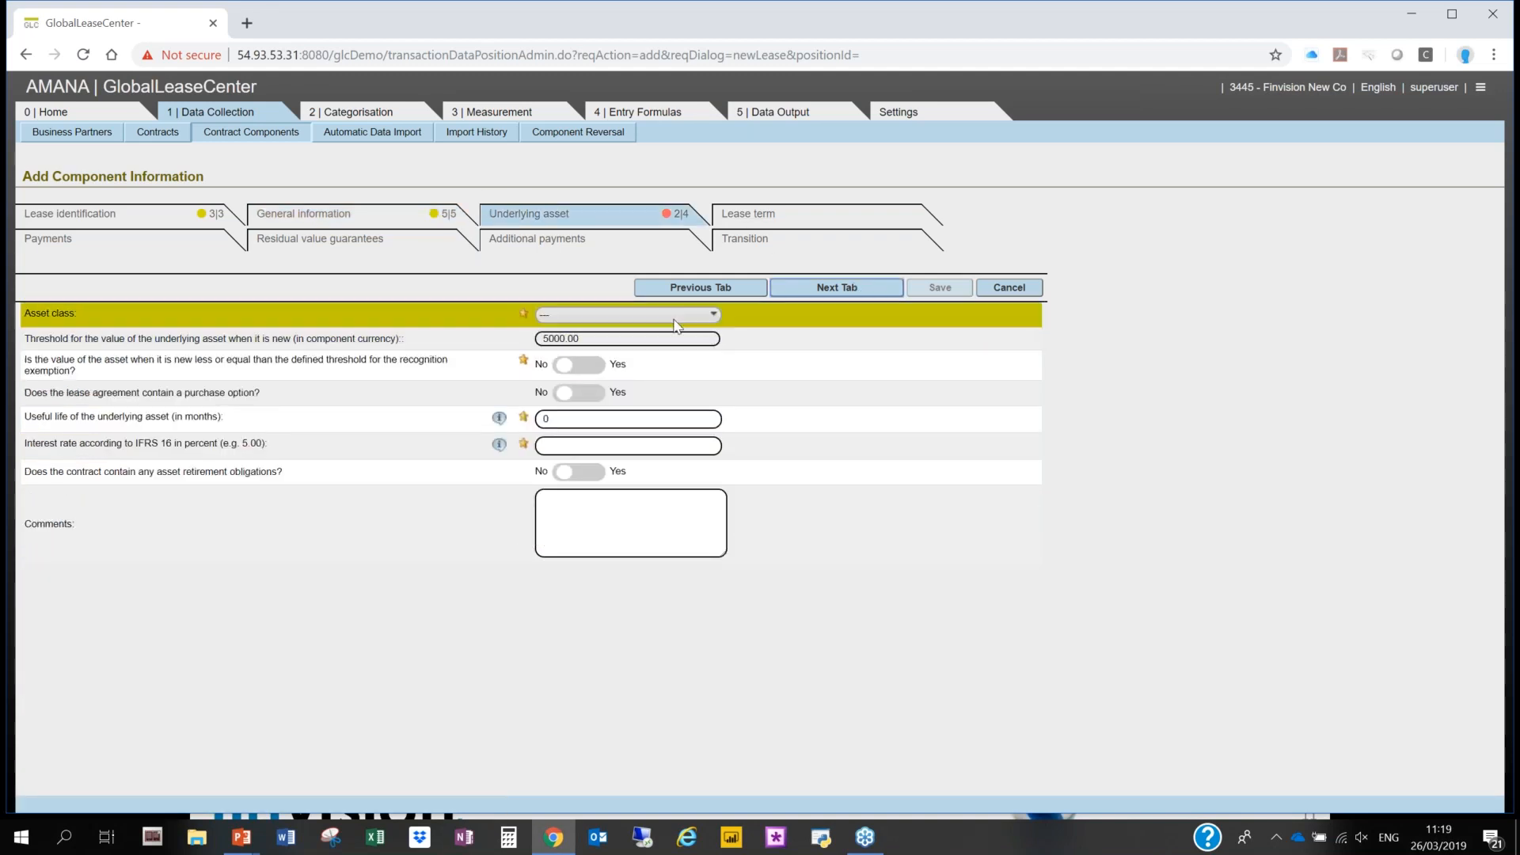
click(634, 314)
click(621, 411)
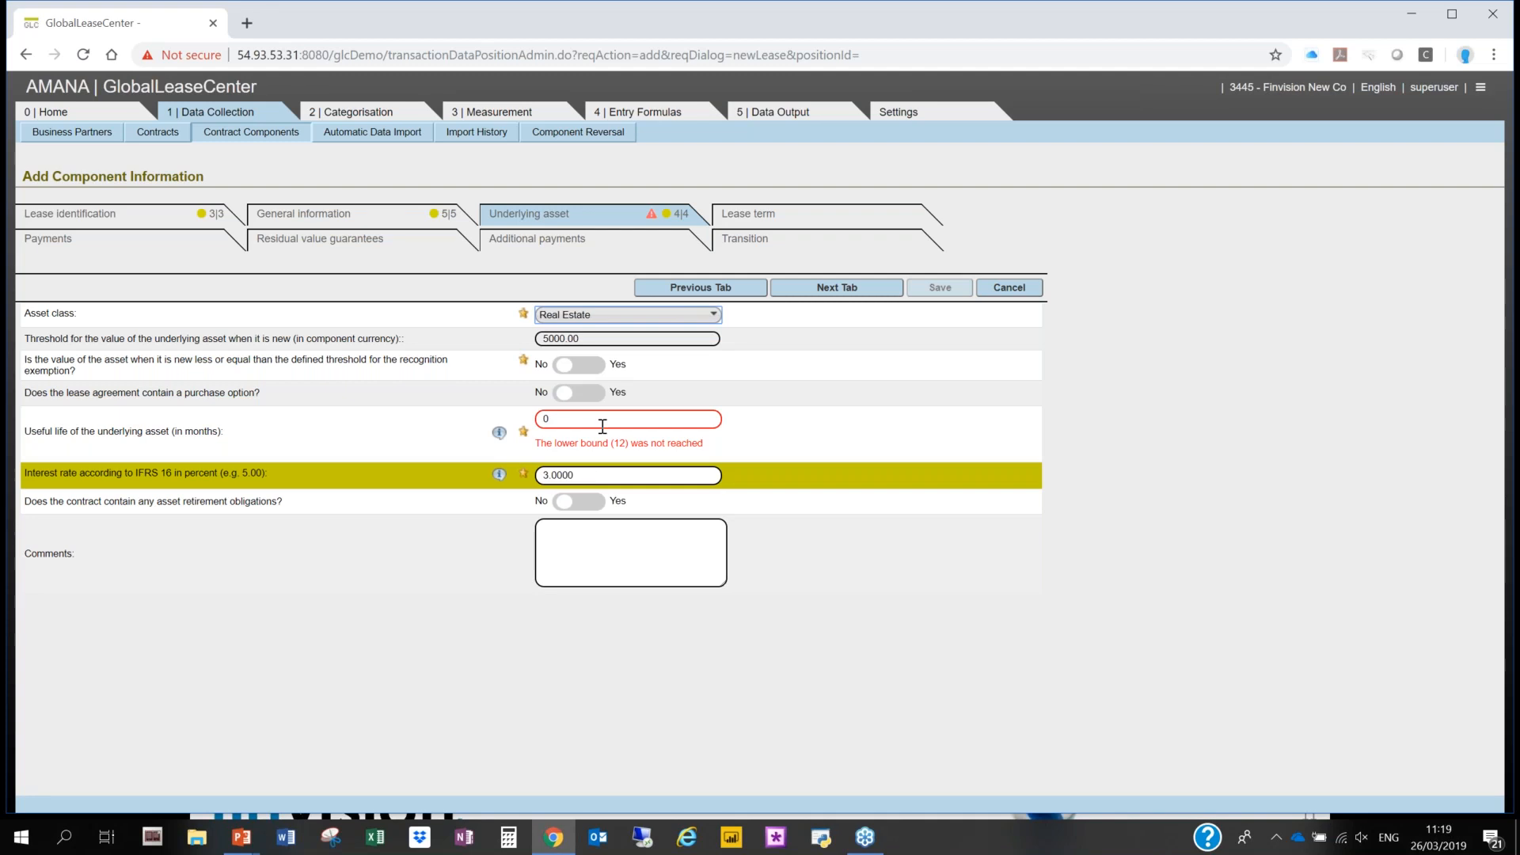
click(574, 418)
drag(574, 418, 527, 423)
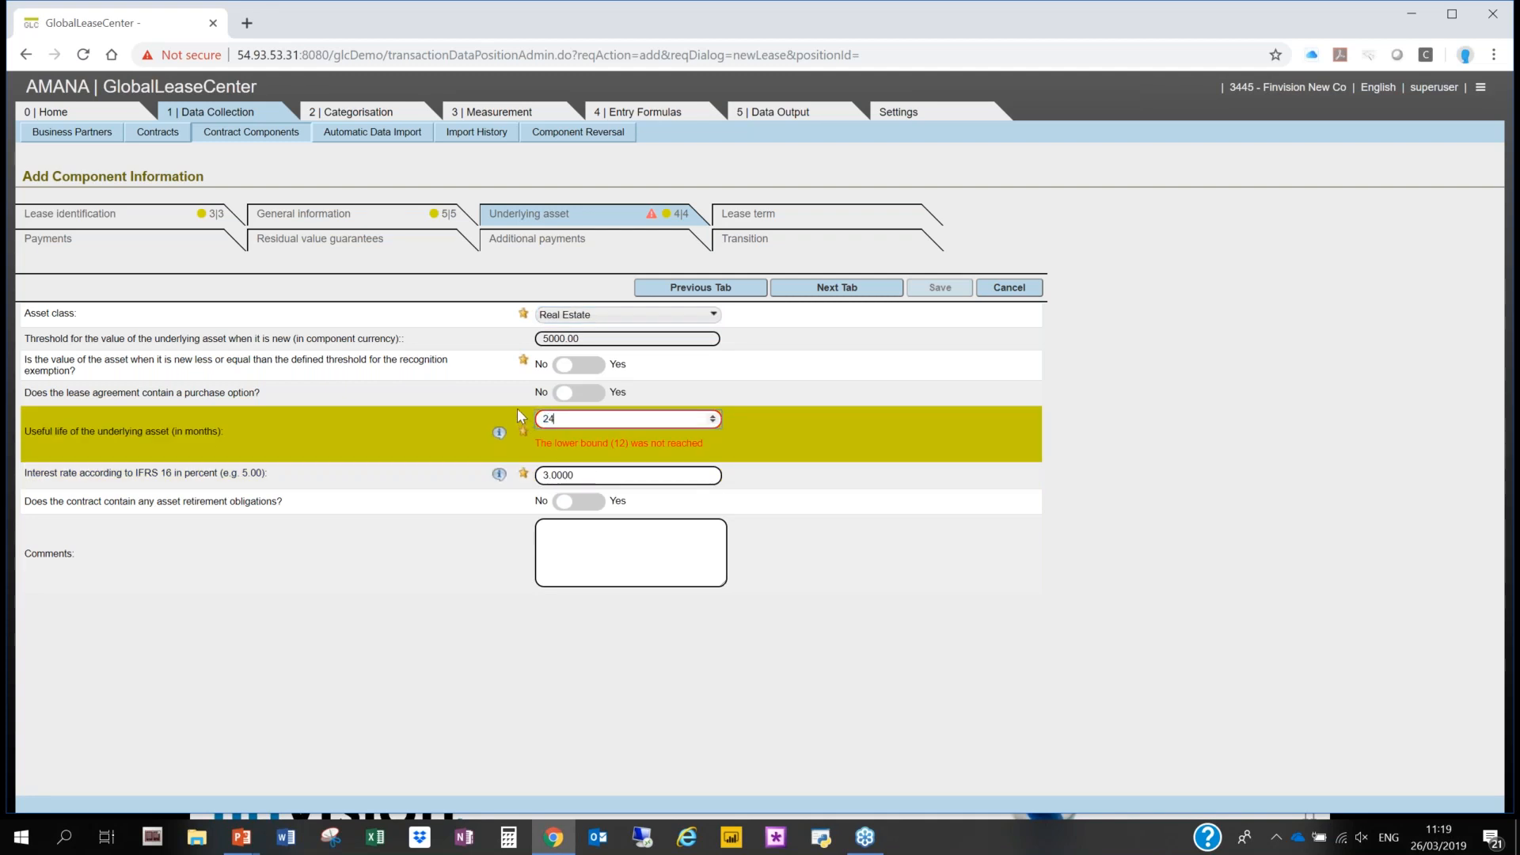
click(905, 444)
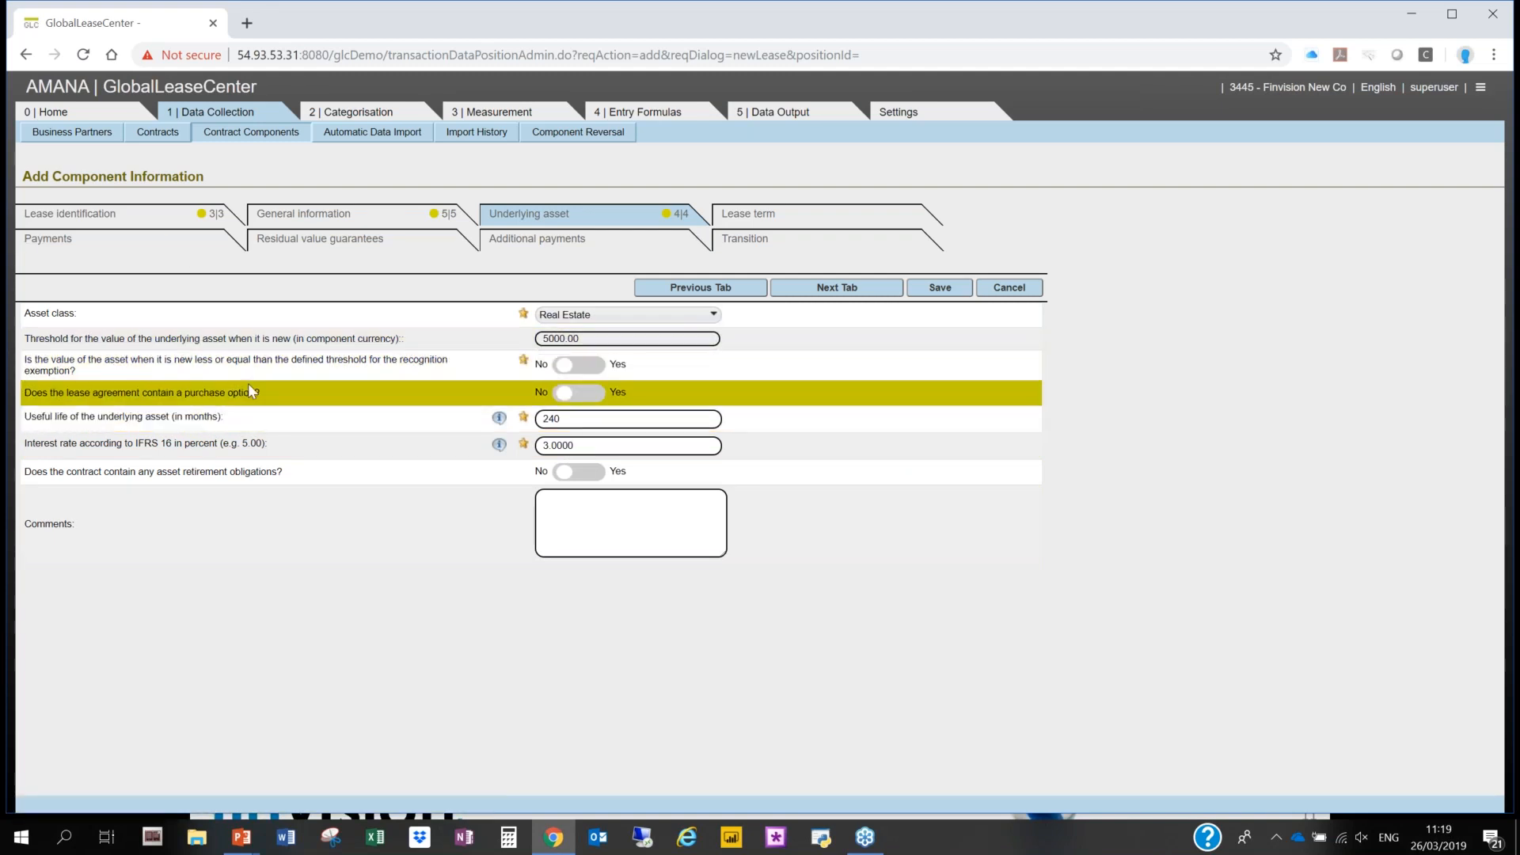
- Try Yes for the purchase option, restore No, and show the explanation of the asset's useful life
click(589, 396)
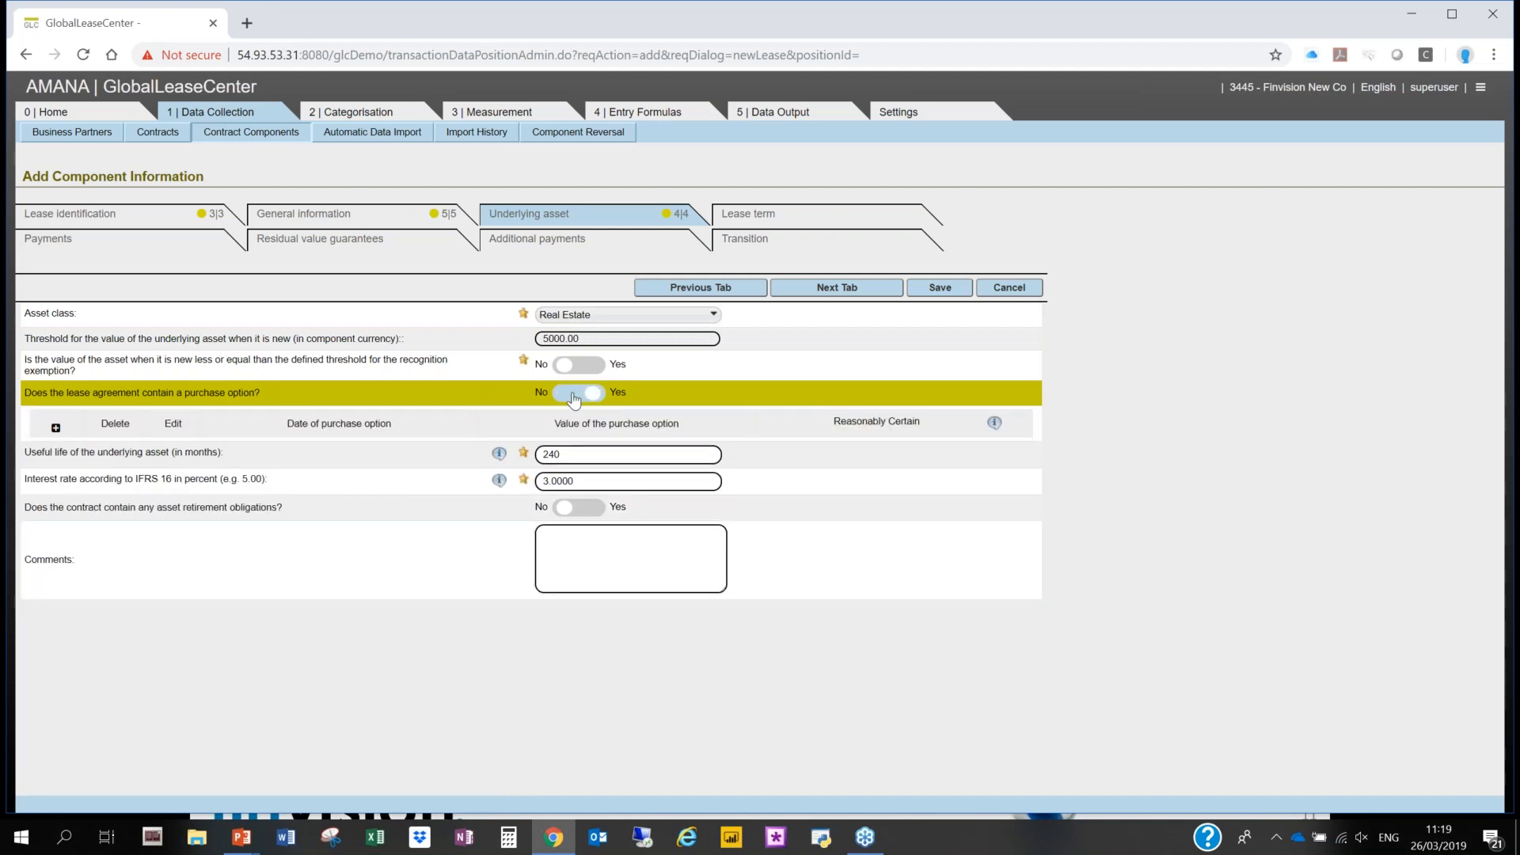
click(575, 395)
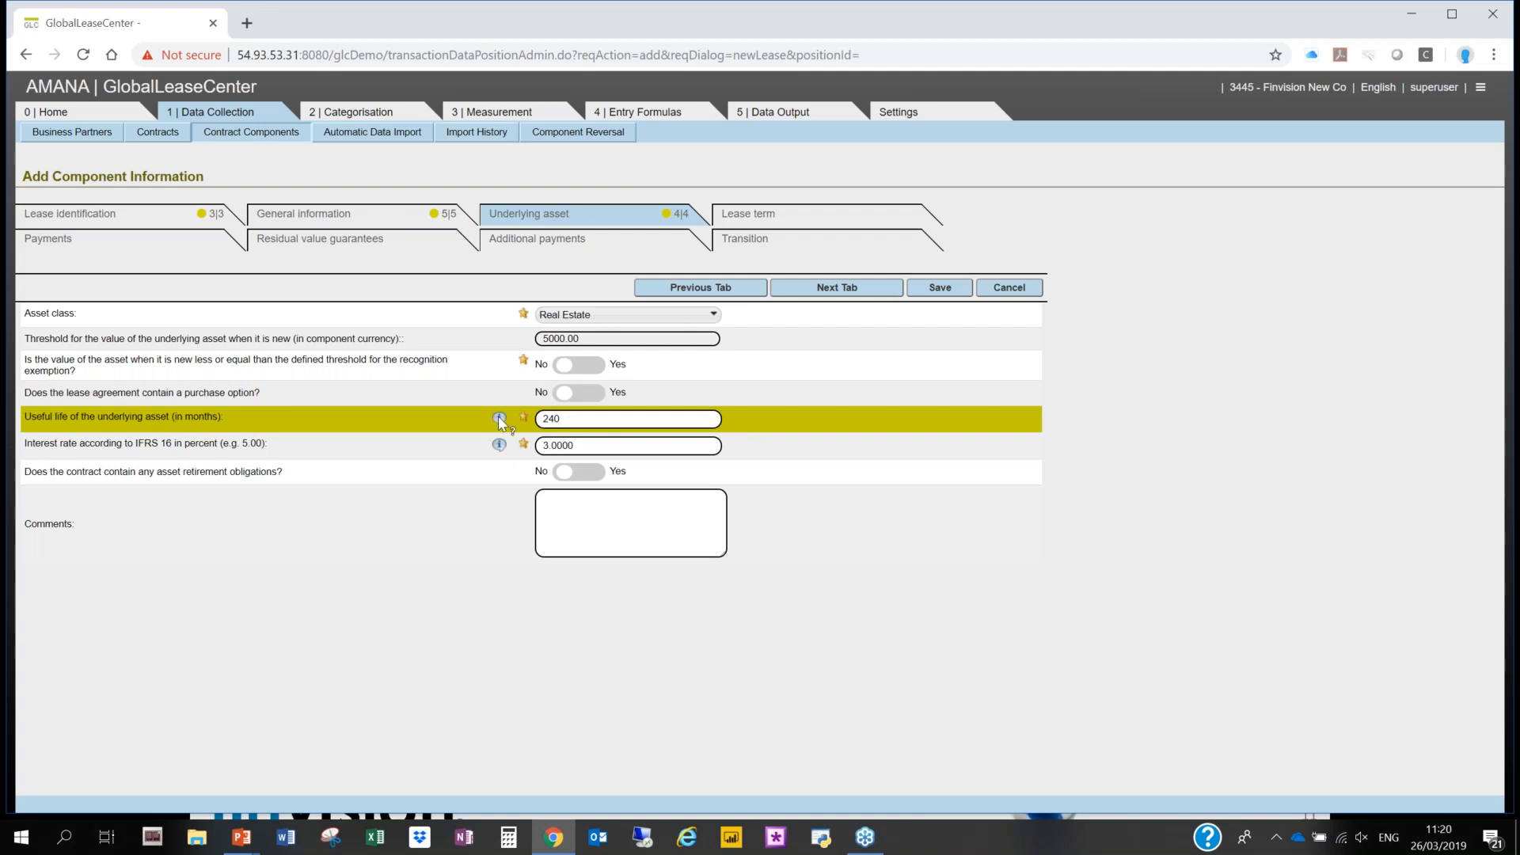
click(499, 418)
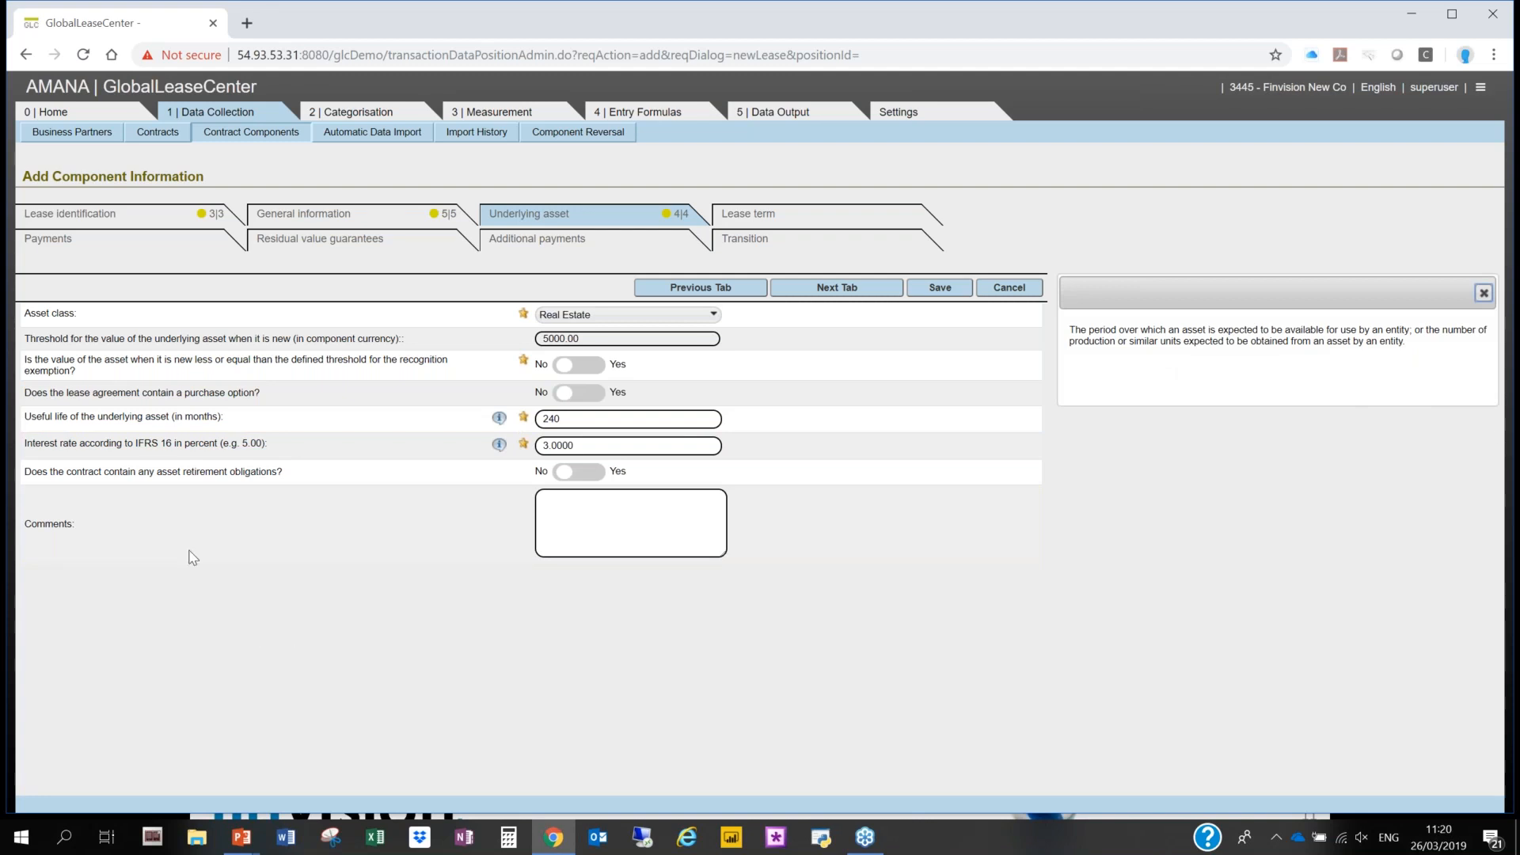
- Add a payment entry to the component's payments as a non-regular payment with an amount of 15000
click(56, 242)
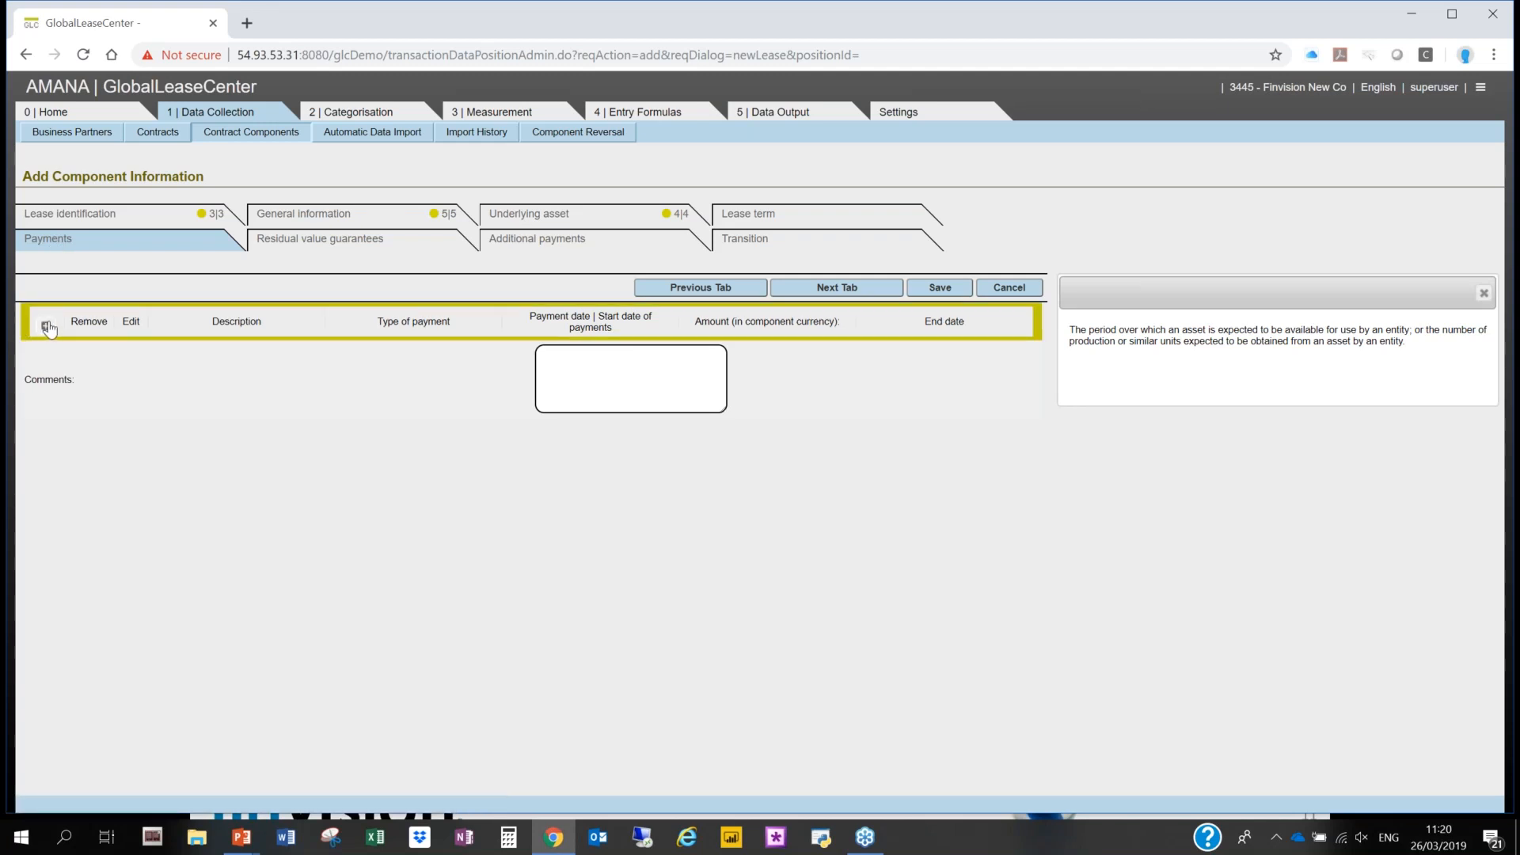
click(46, 326)
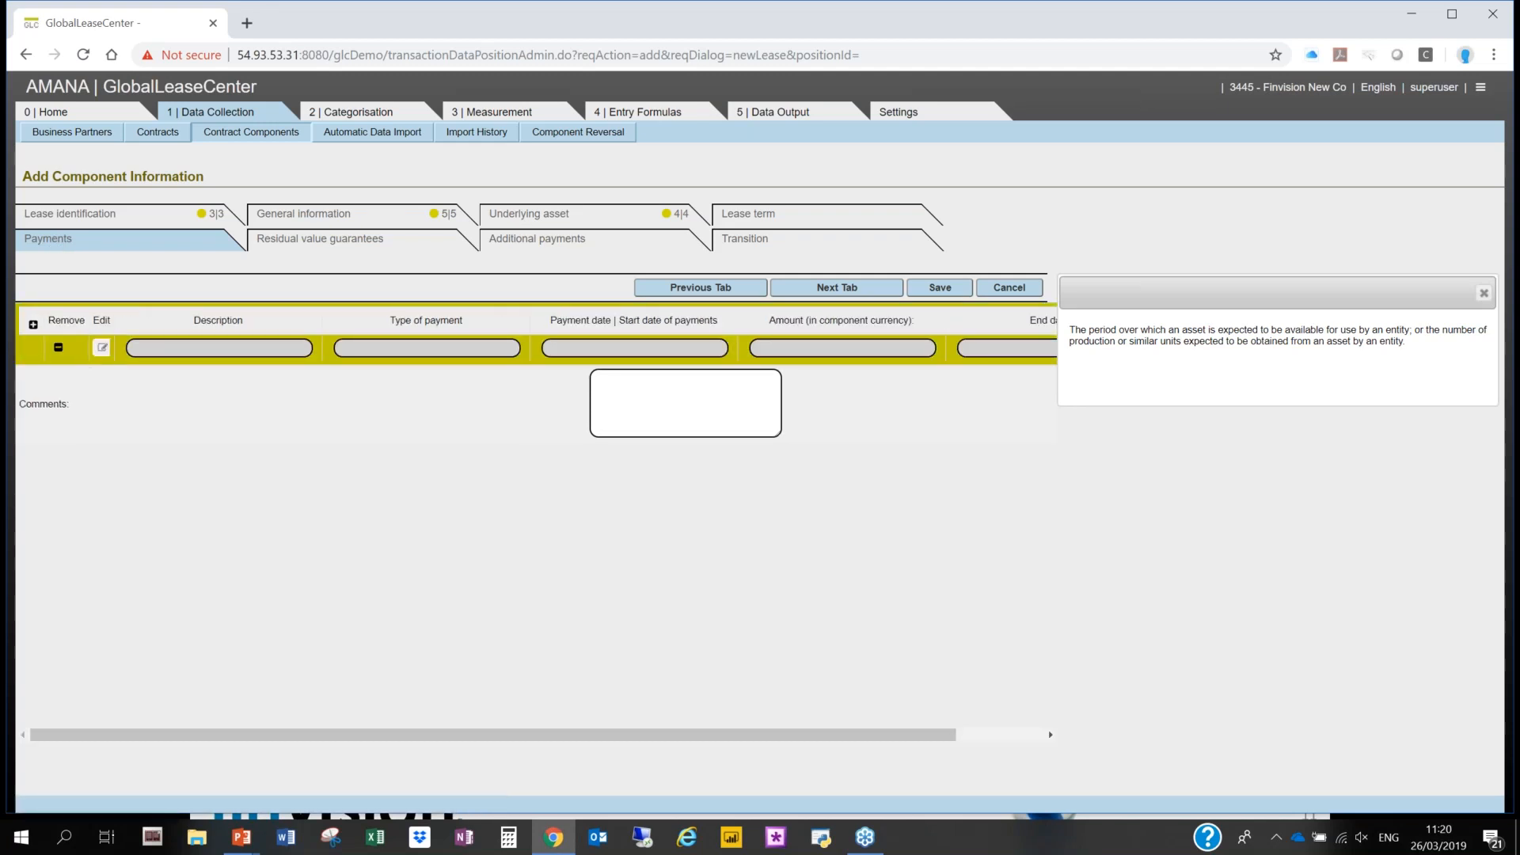
click(106, 347)
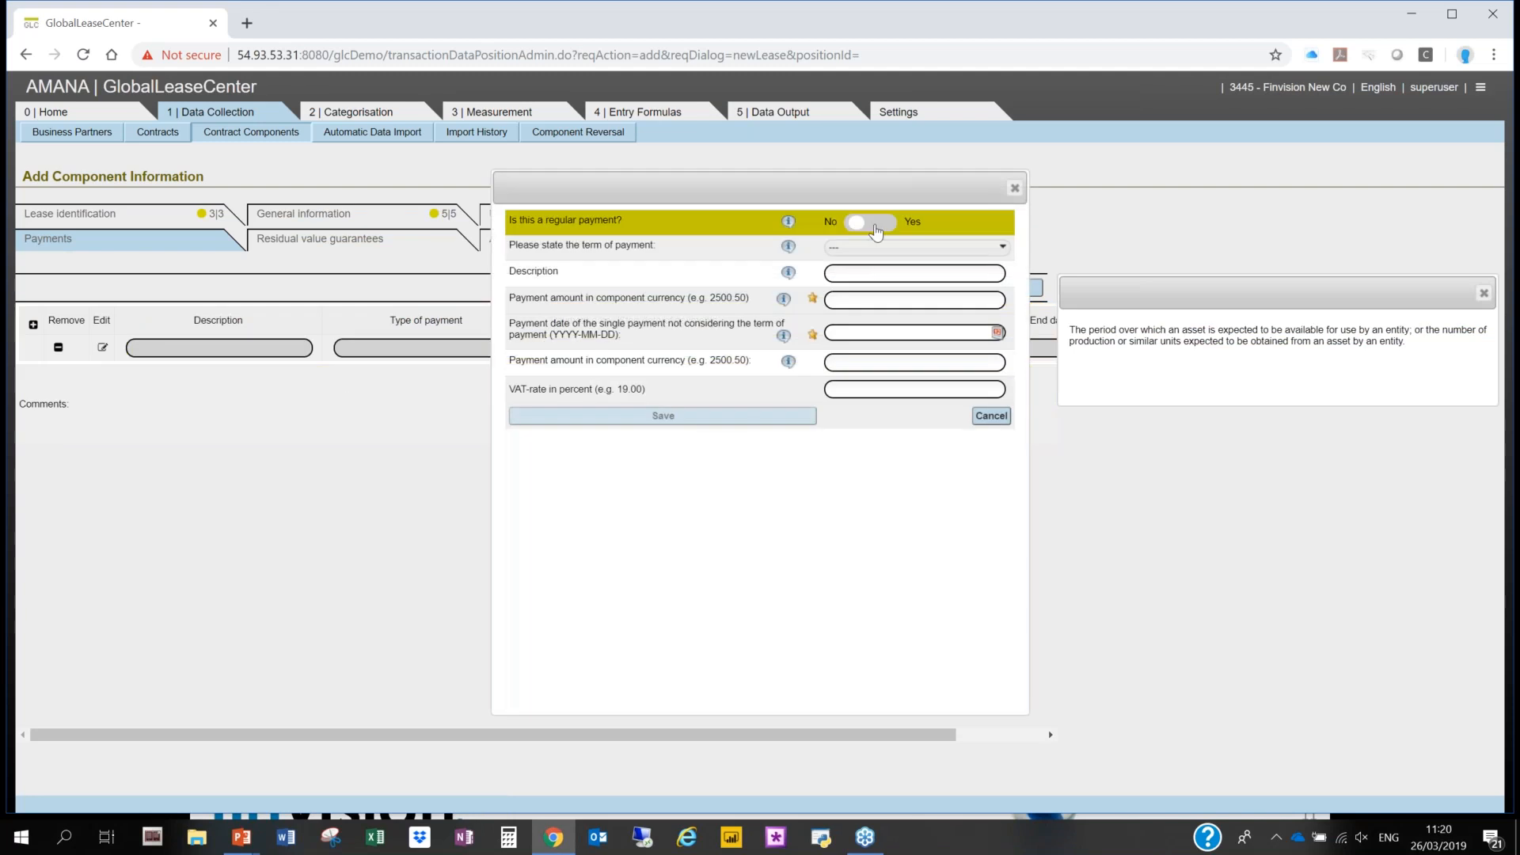
click(879, 300)
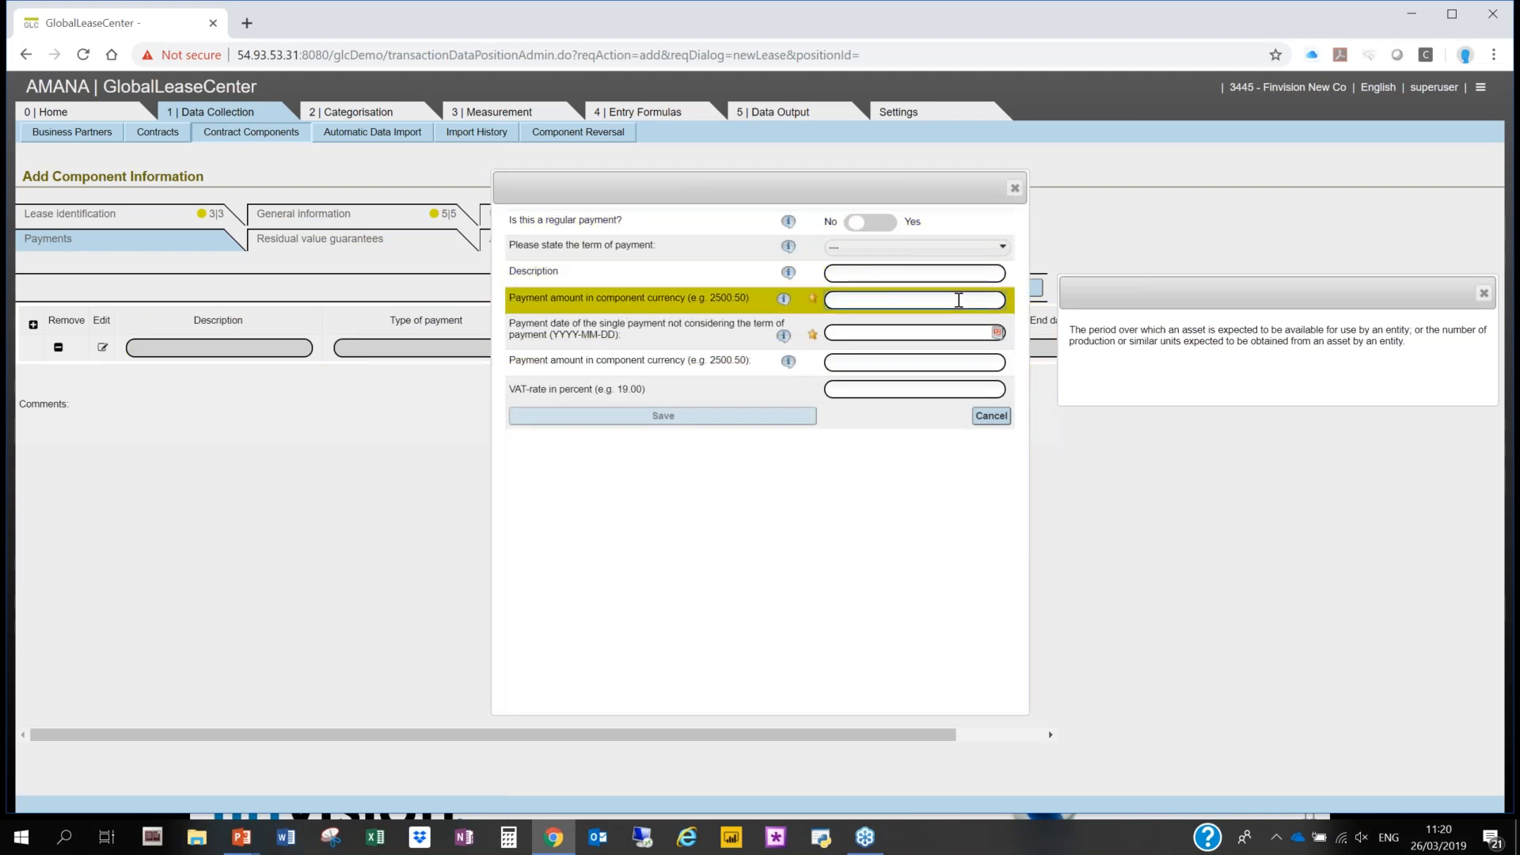
text(15000)
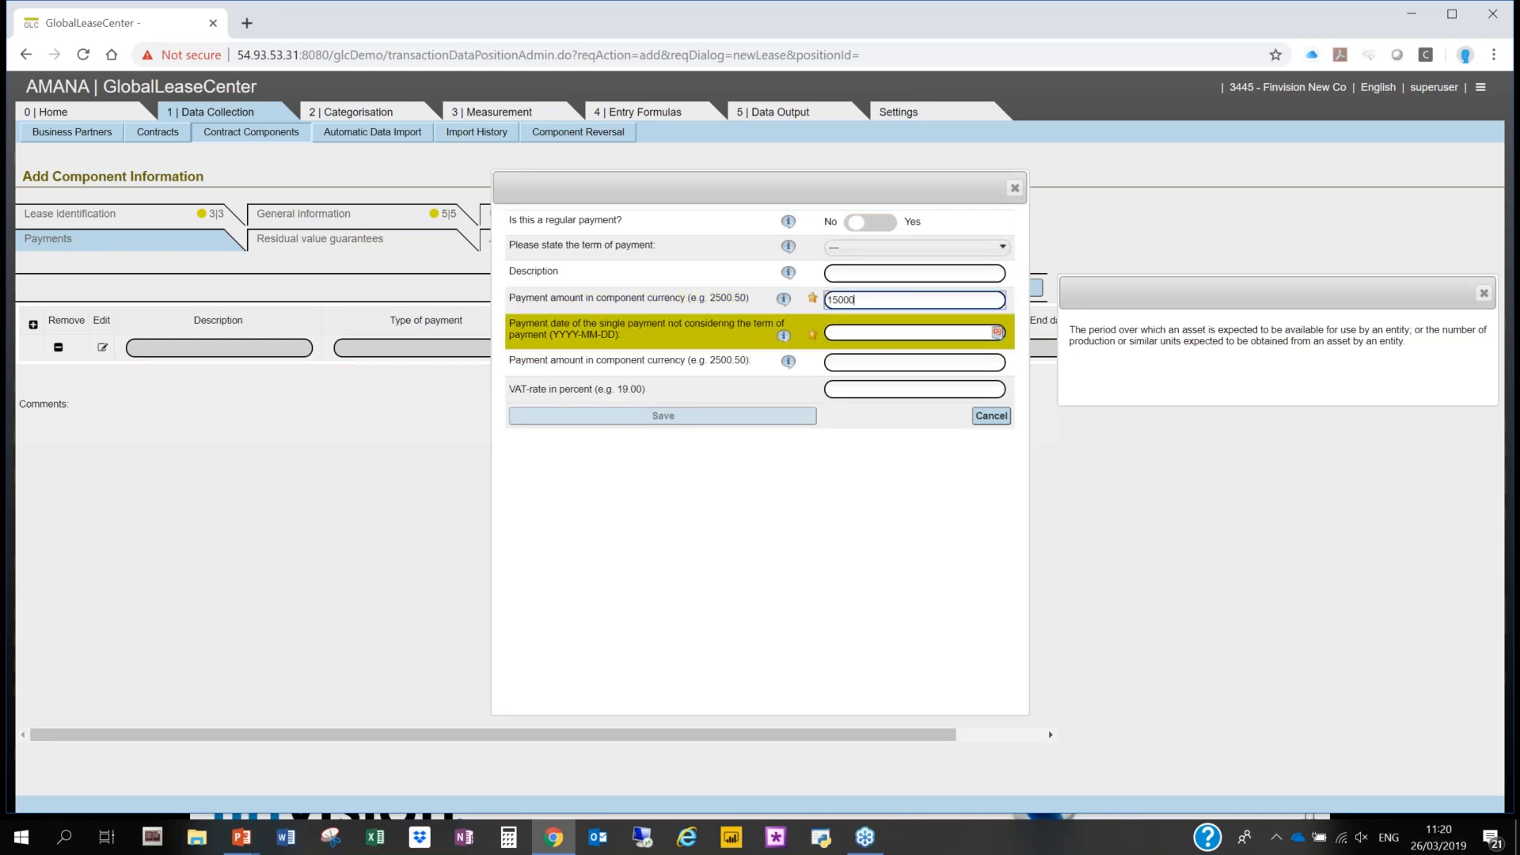
- Set the single payment's date to 2017-02-15 and save the payment
click(697, 333)
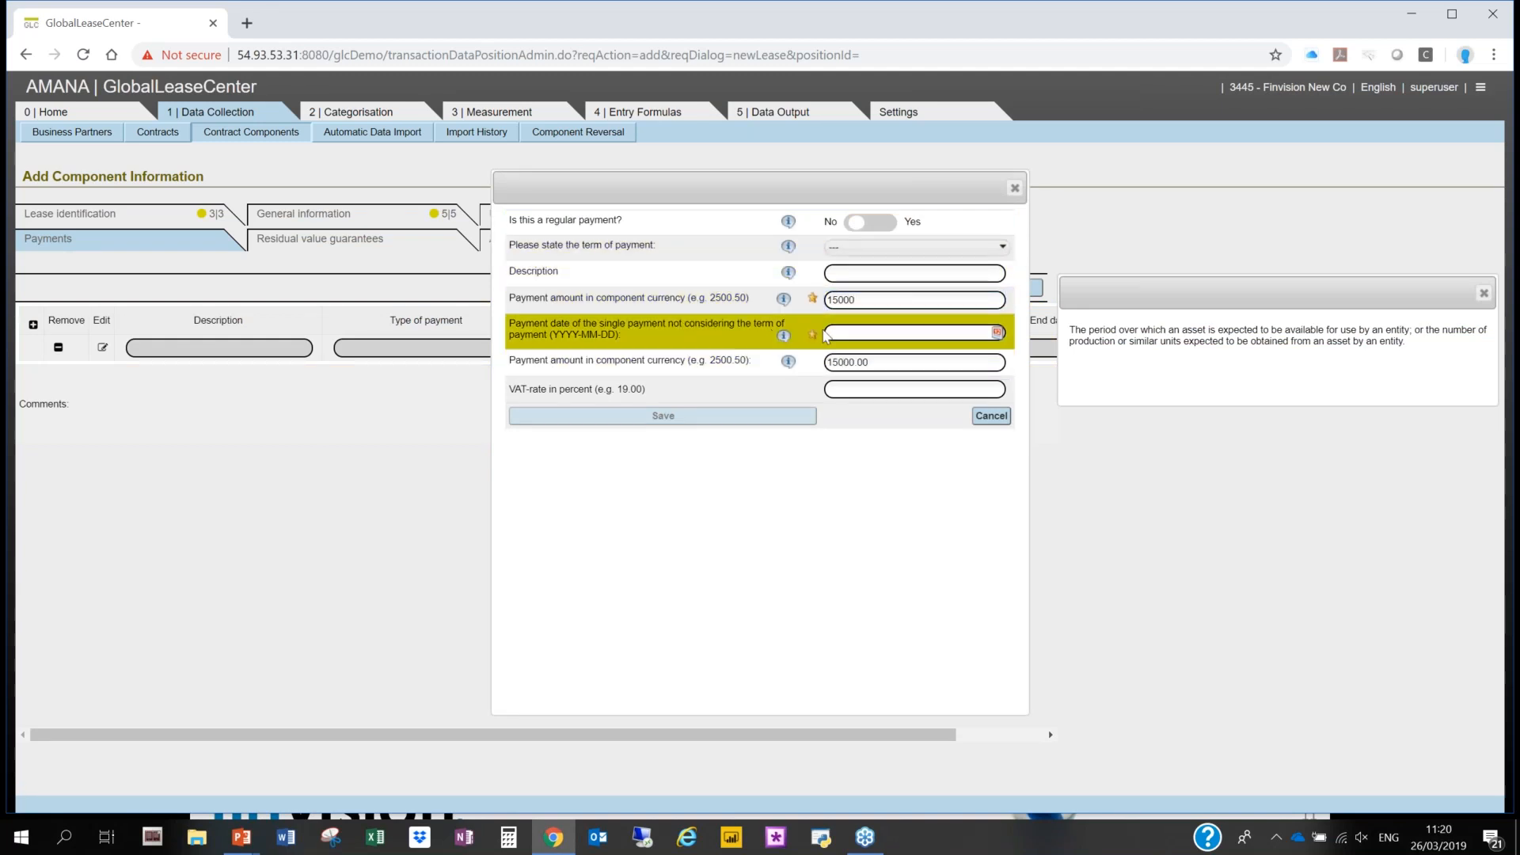
click(866, 333)
click(883, 361)
click(874, 380)
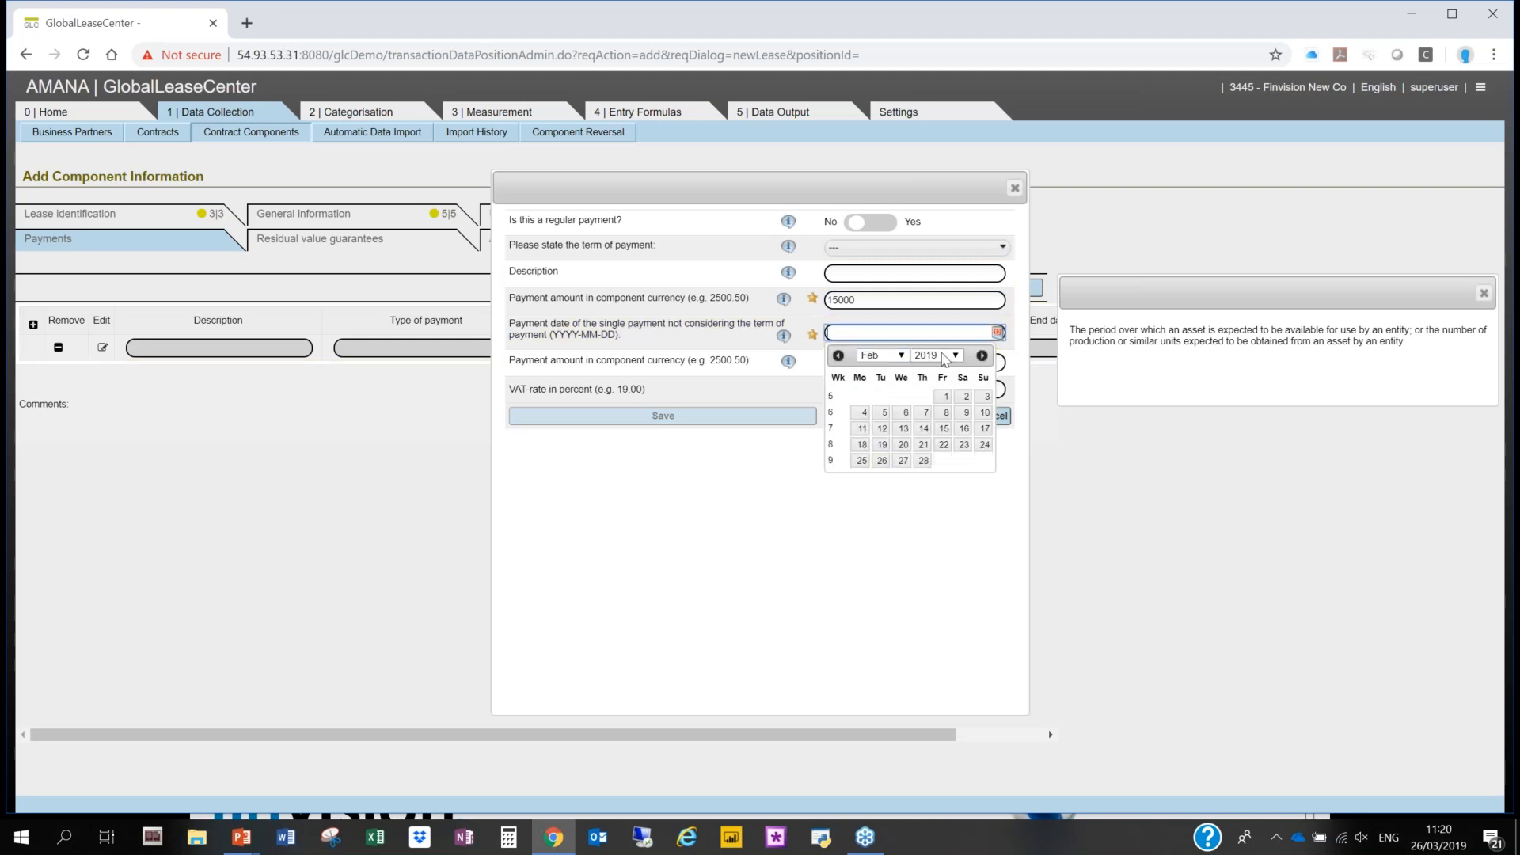
click(944, 357)
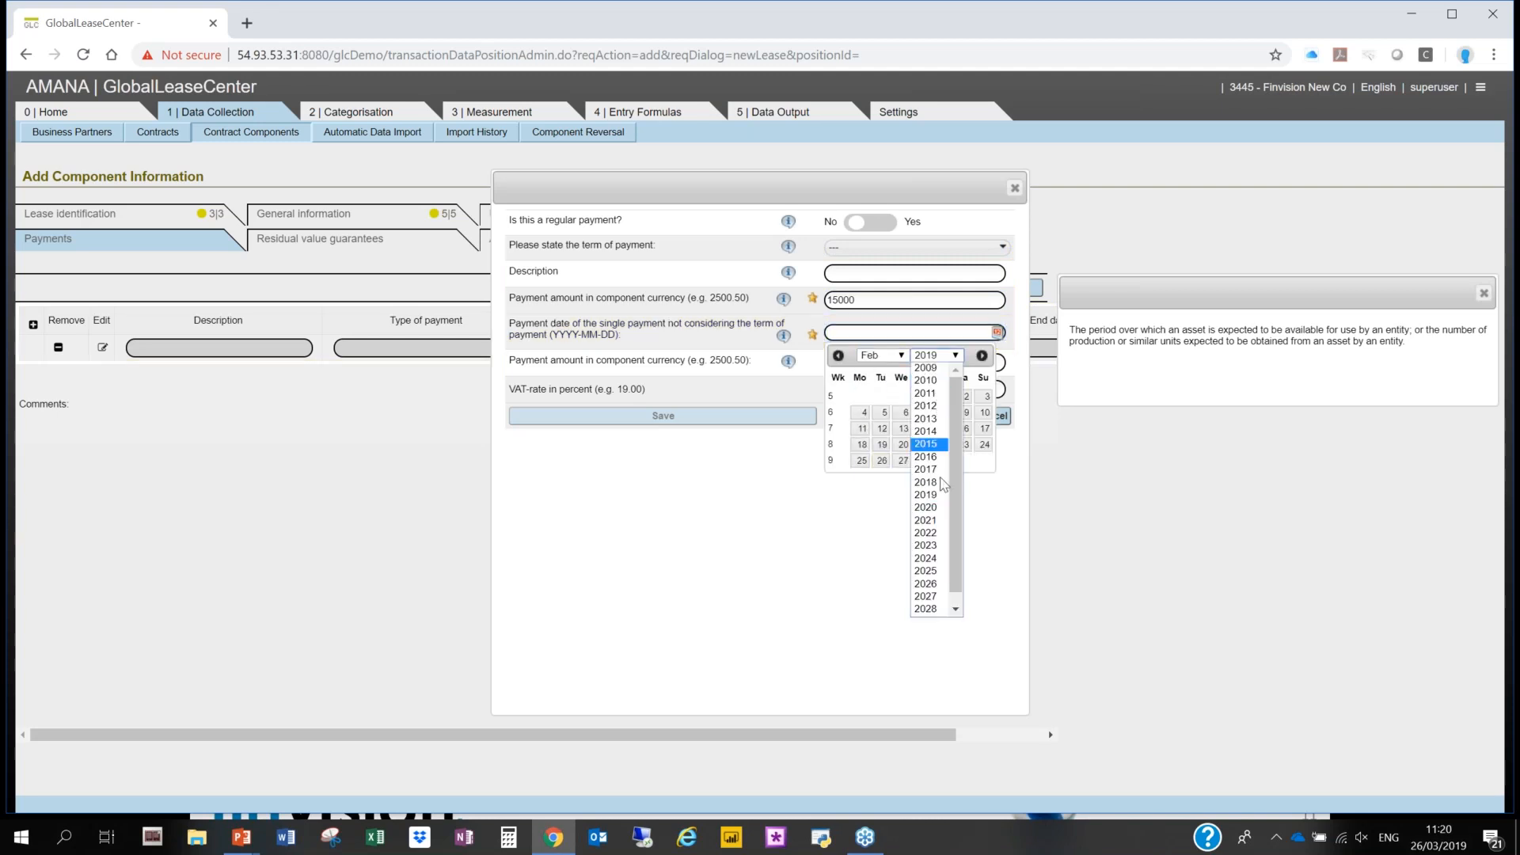
click(926, 468)
click(907, 430)
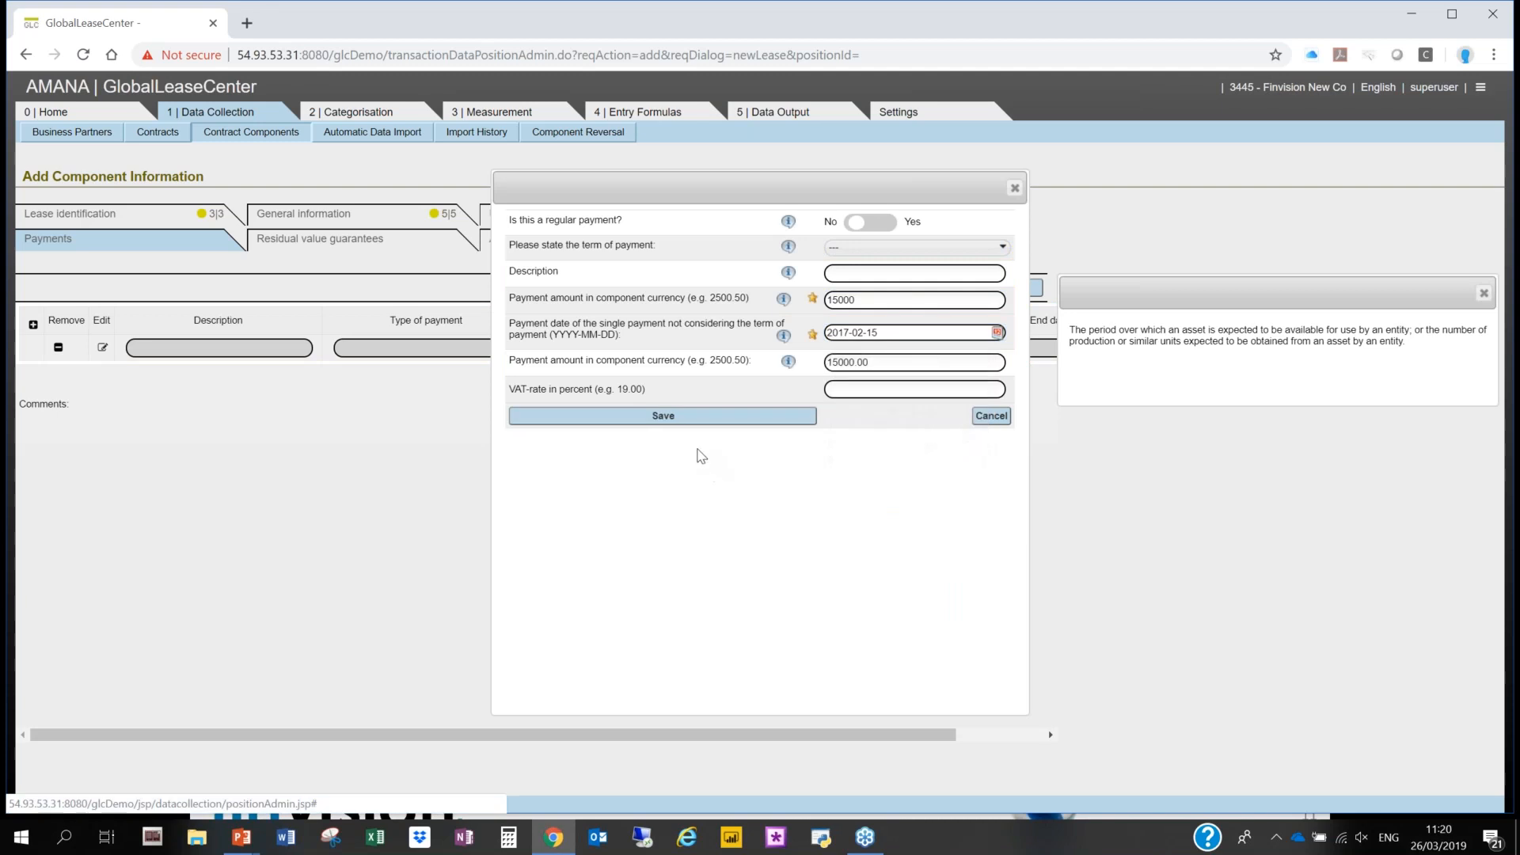
click(695, 415)
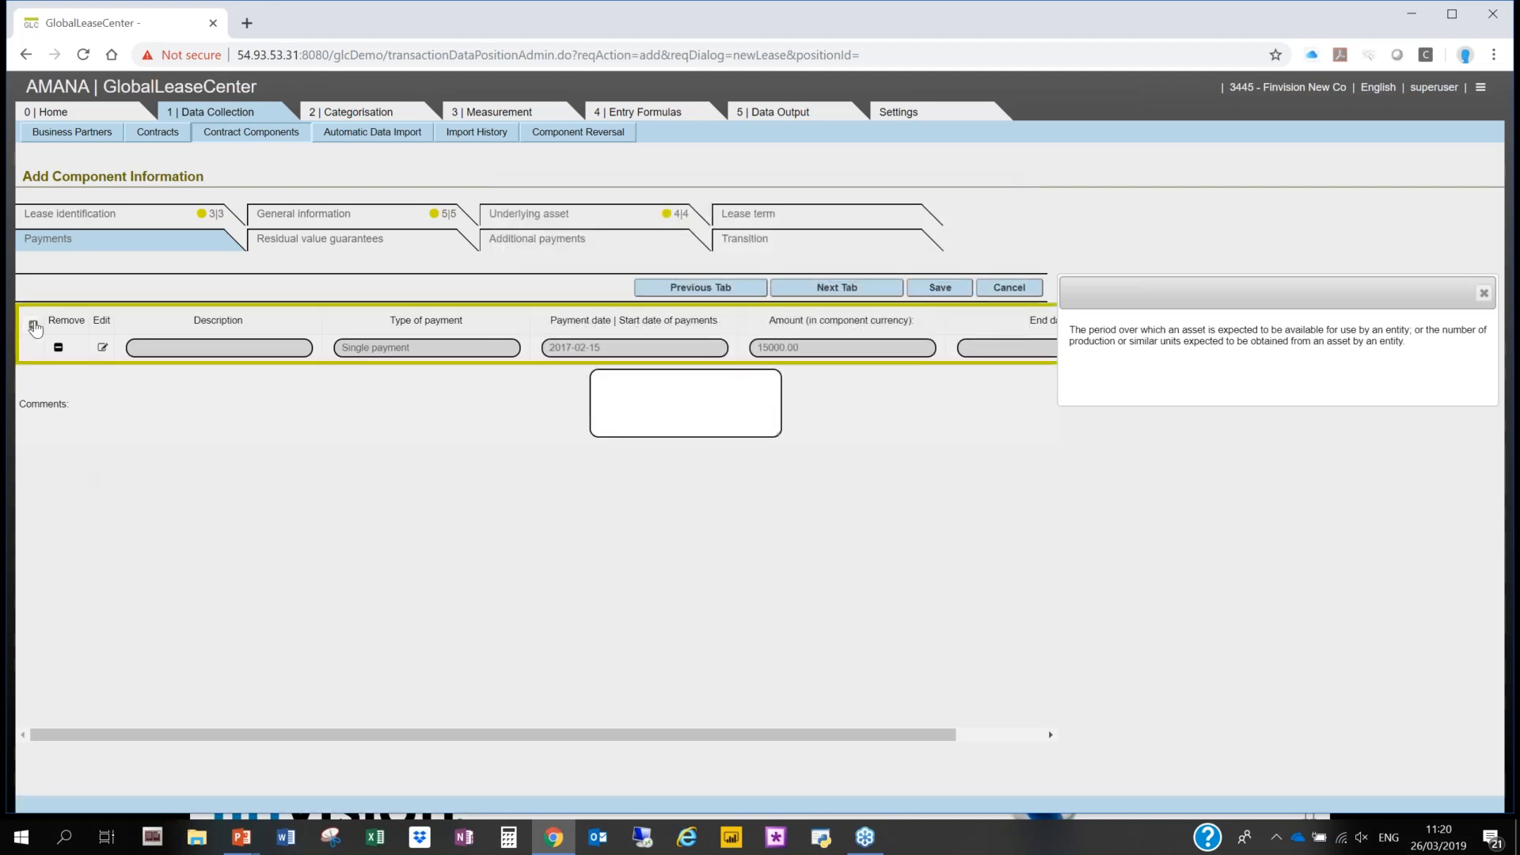
- Add a second payment entry as a regular payment of 10000 with the type Fixed payment
click(33, 324)
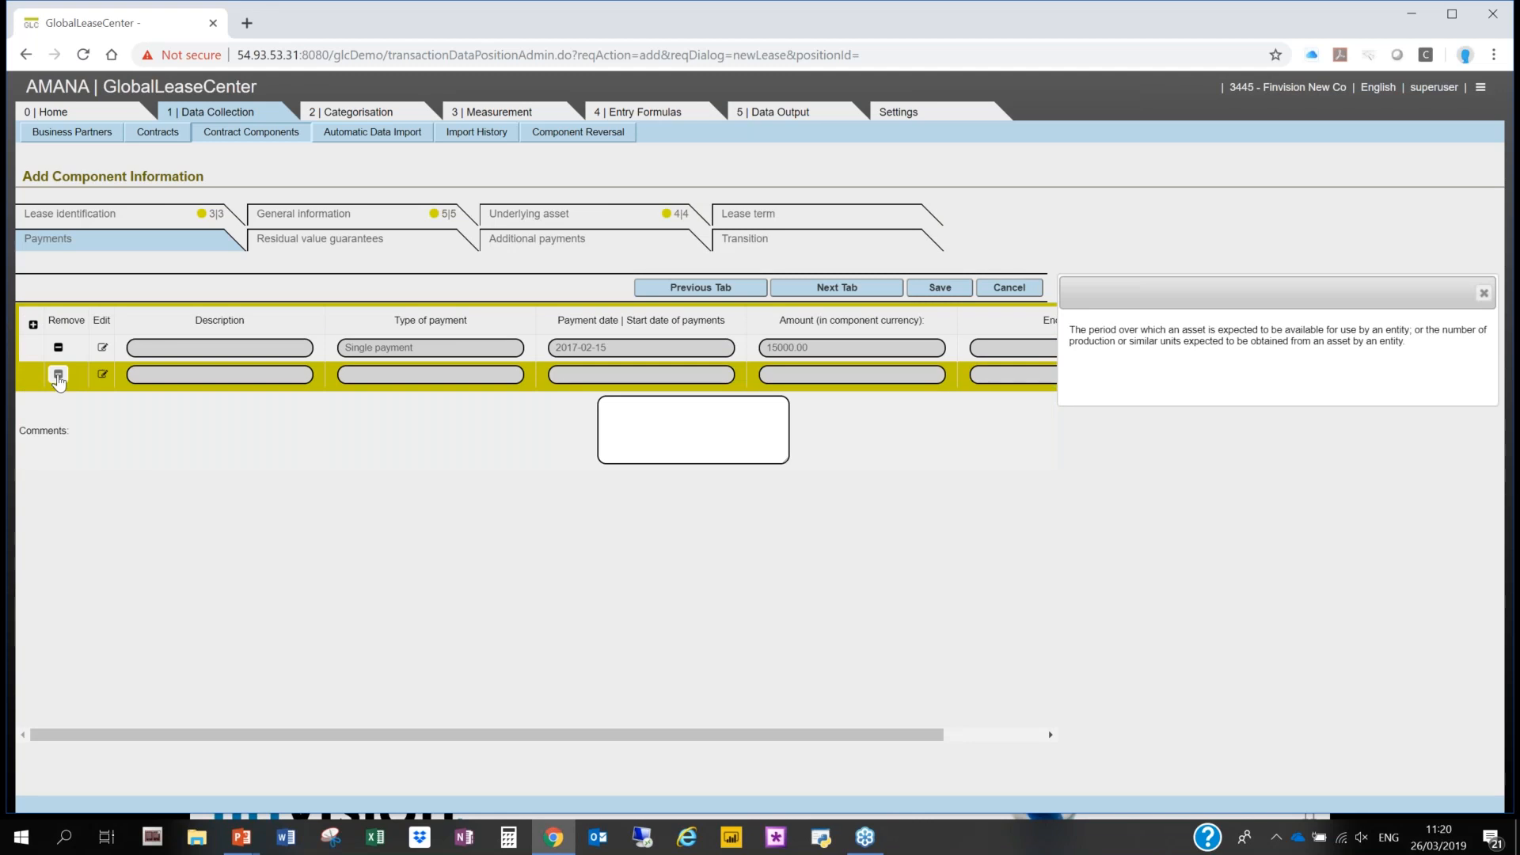
click(58, 375)
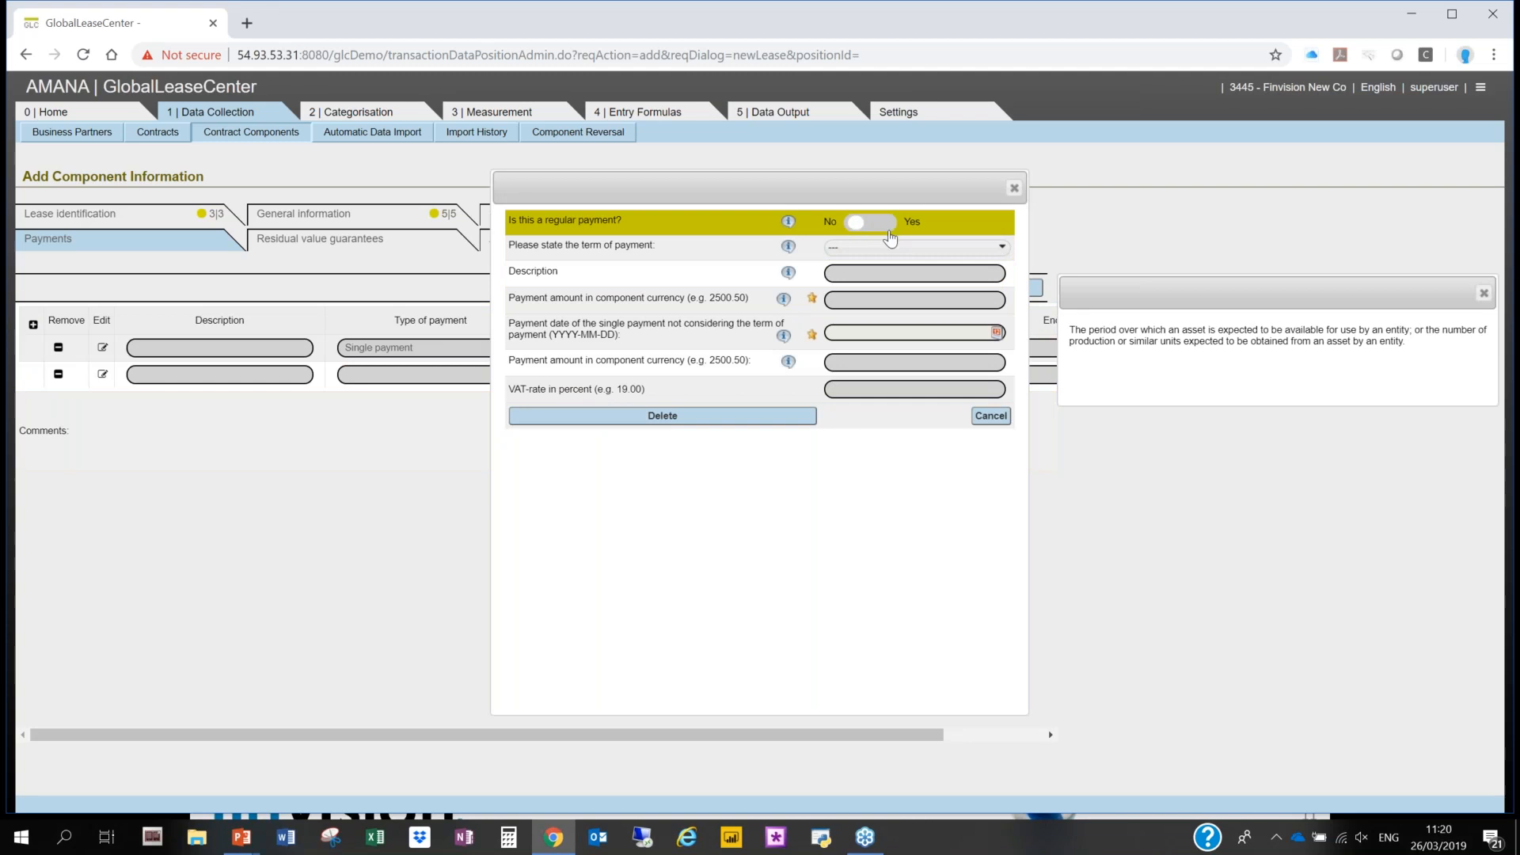
click(1014, 188)
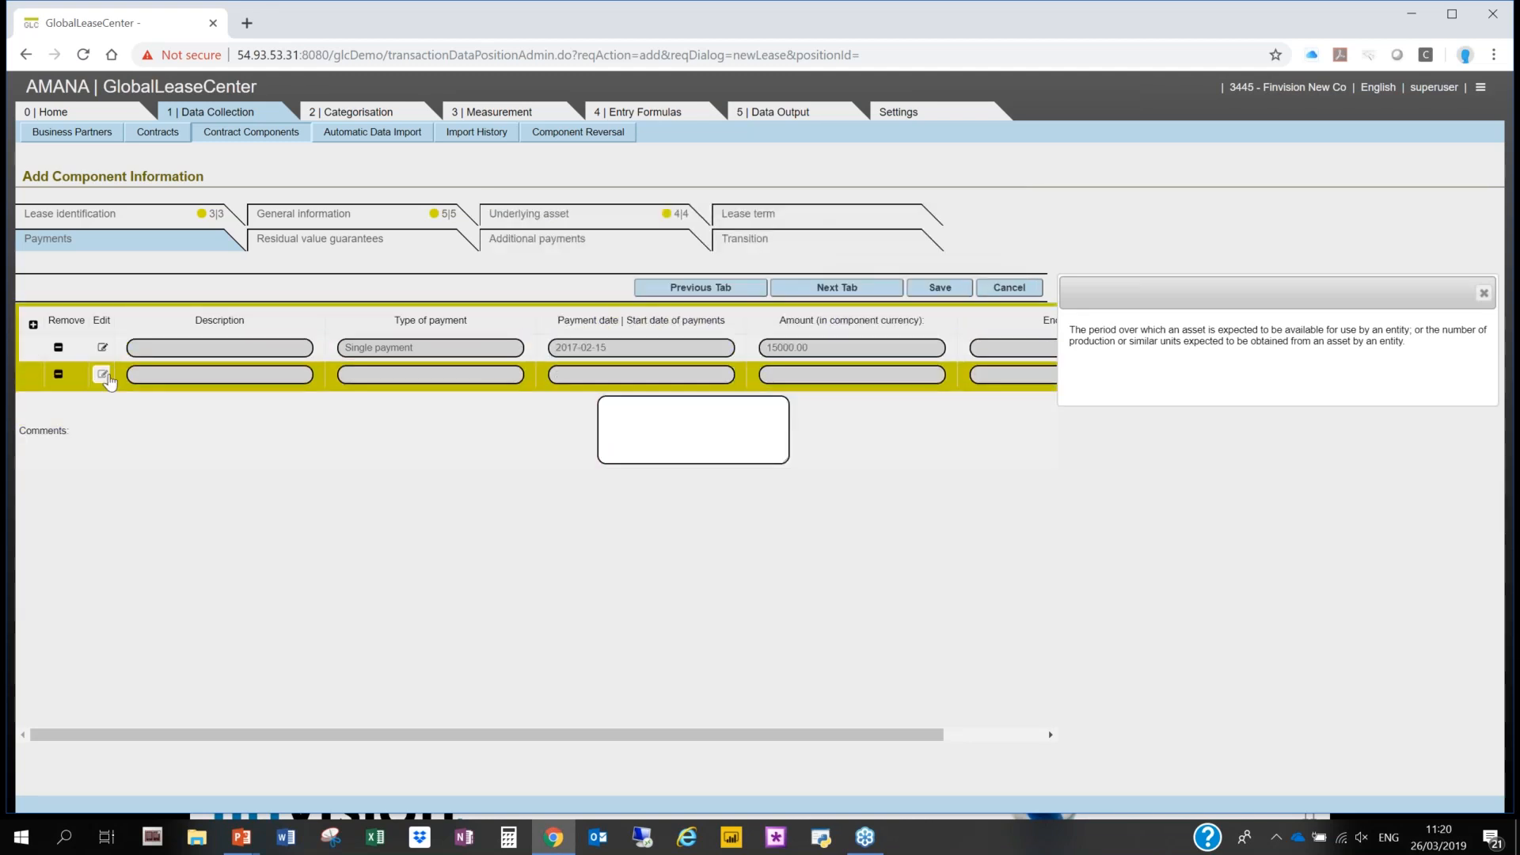
click(102, 374)
click(871, 224)
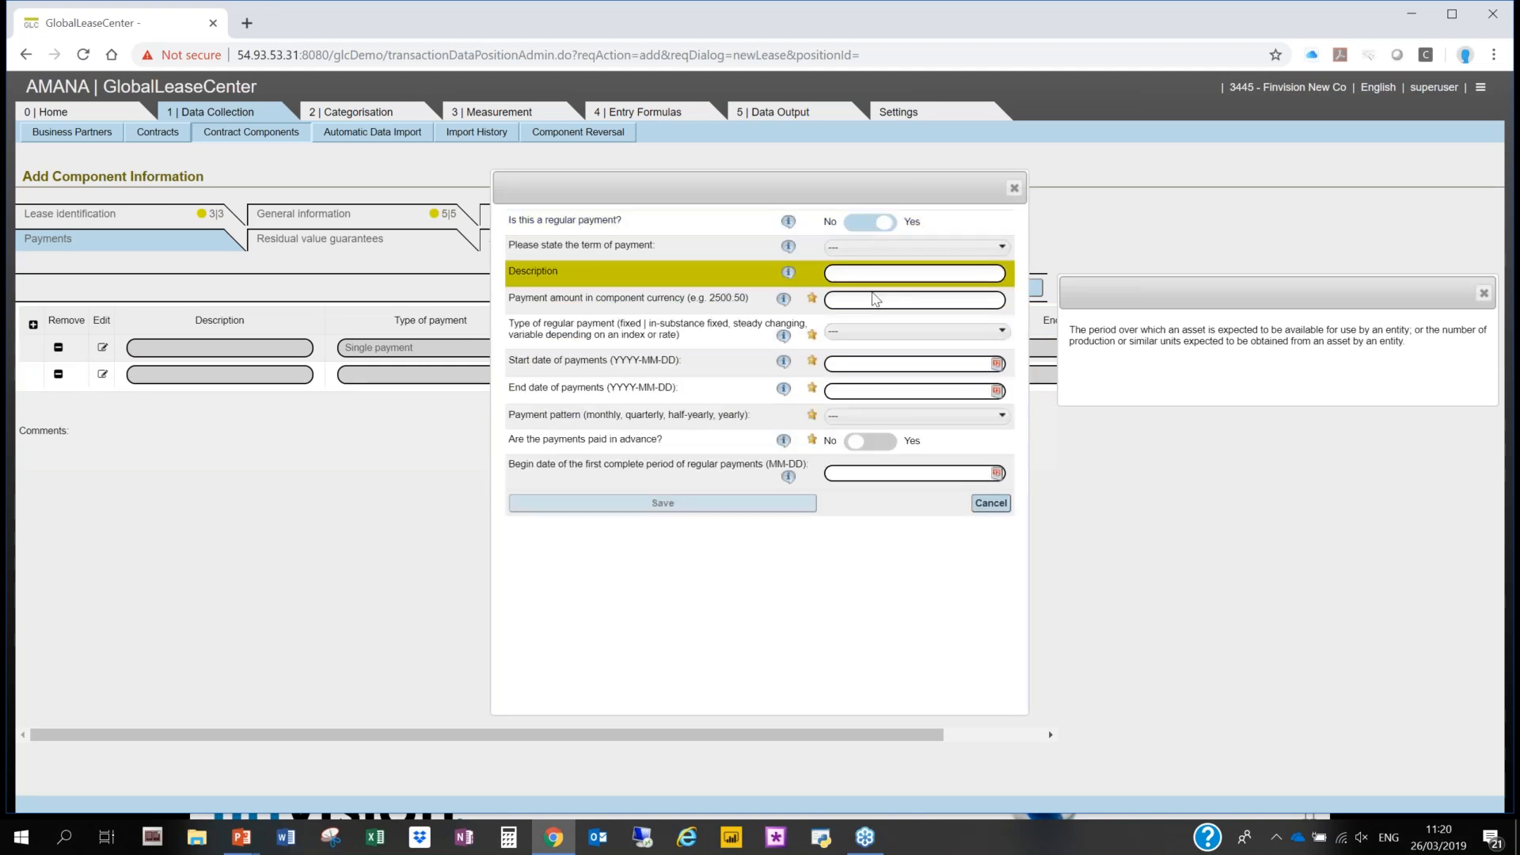
click(870, 301)
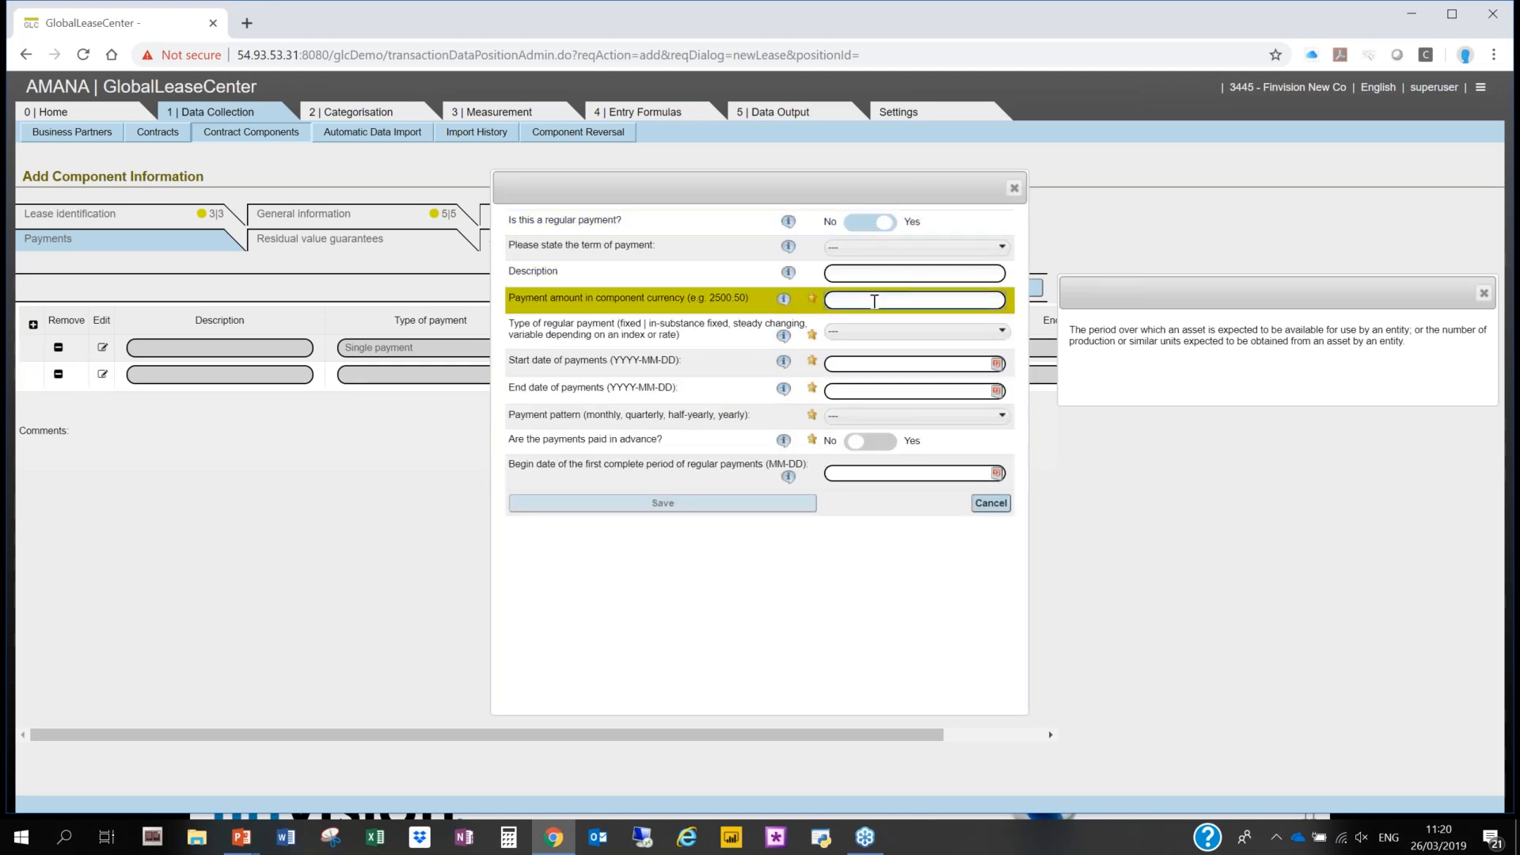
text(1000)
click(887, 331)
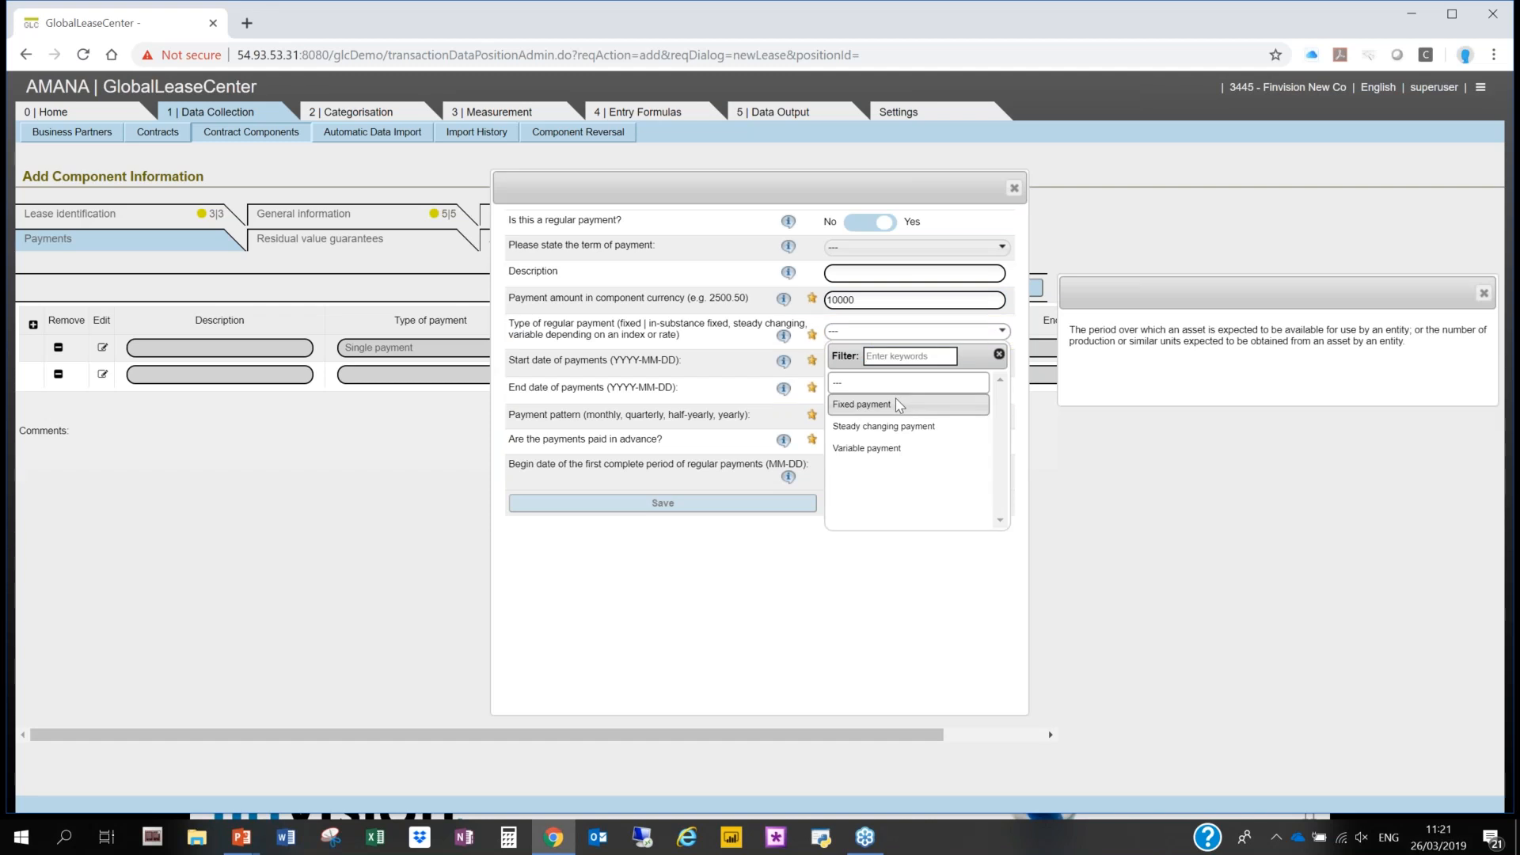
click(899, 405)
- Set the start date of the regular payments to 2017-01-01
click(902, 361)
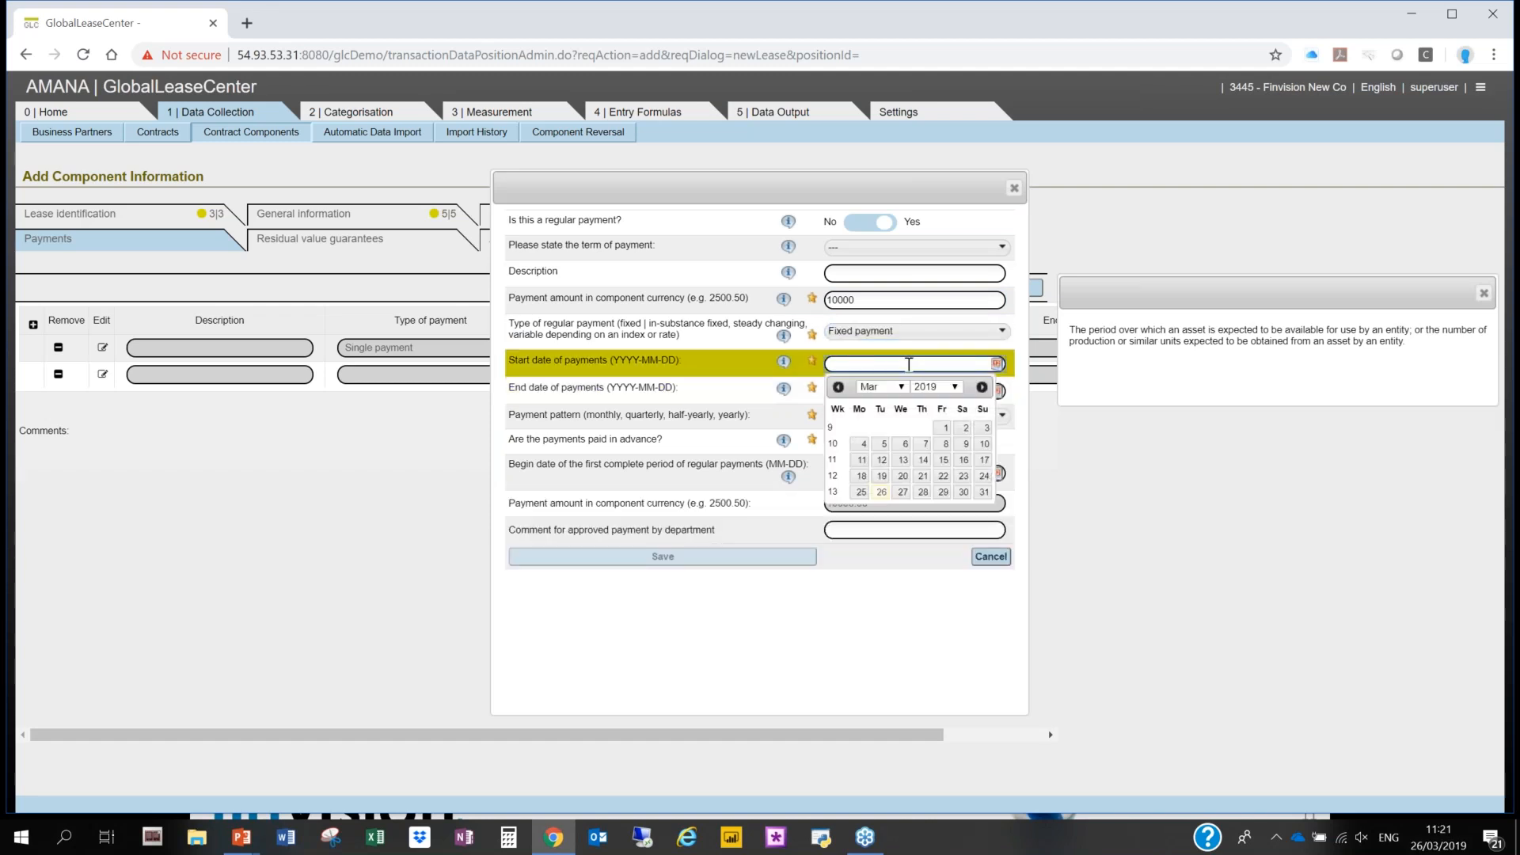
click(887, 387)
click(886, 390)
click(885, 389)
click(869, 399)
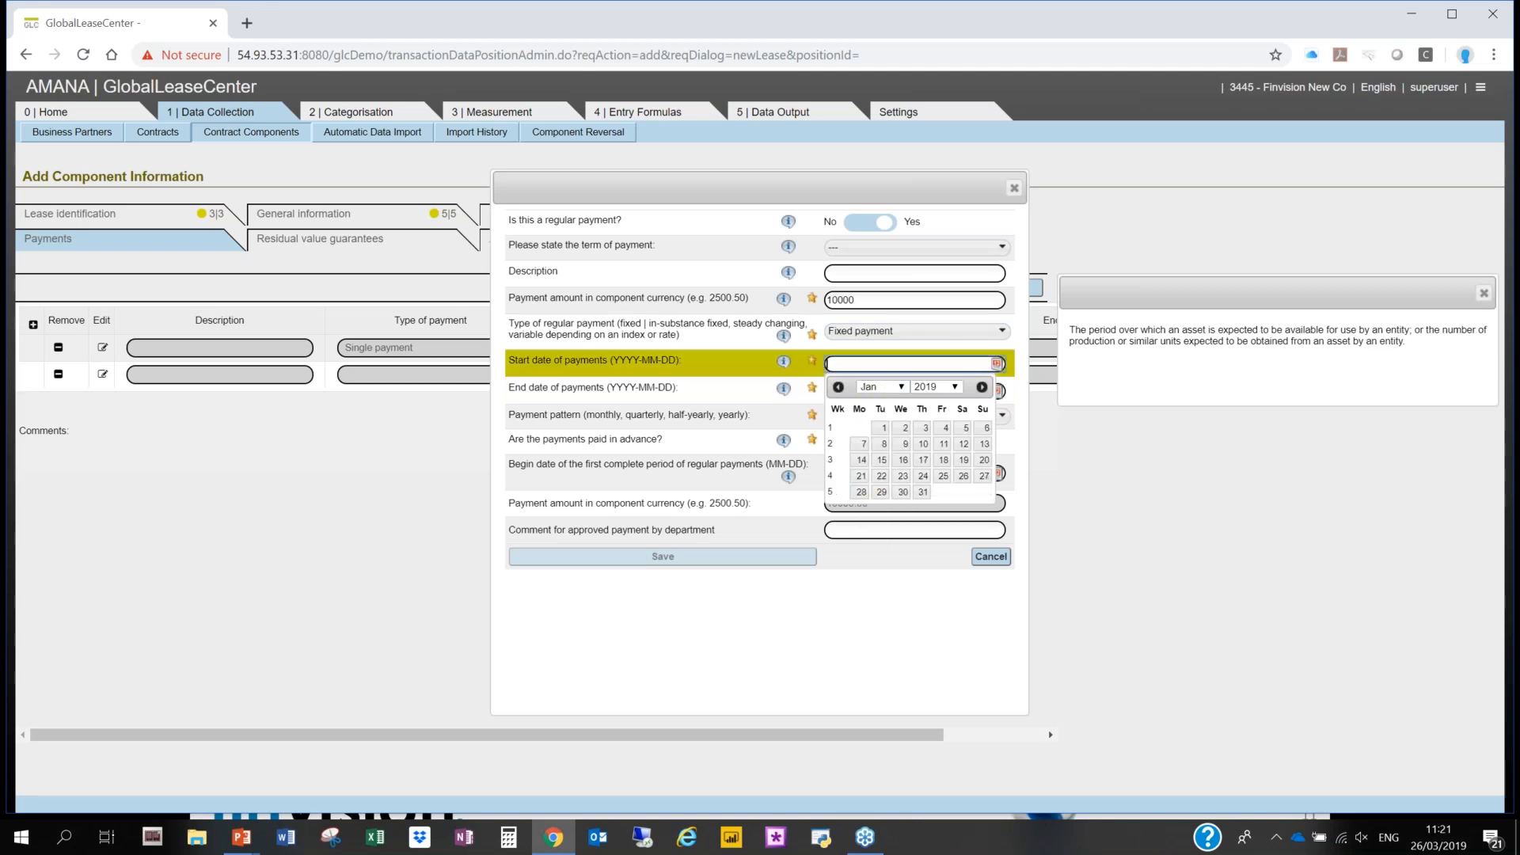
click(938, 387)
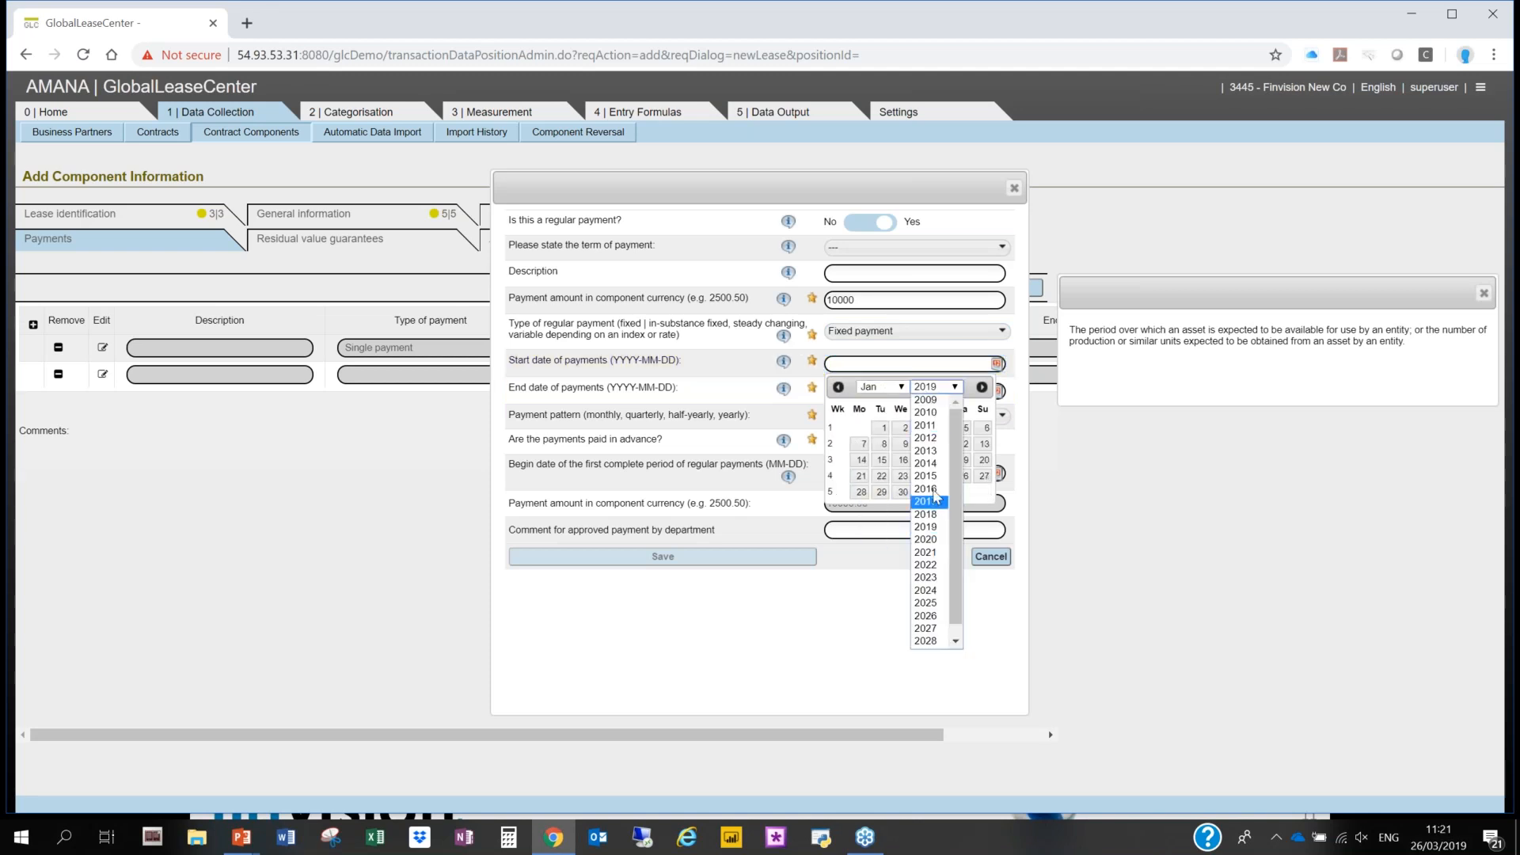
click(931, 515)
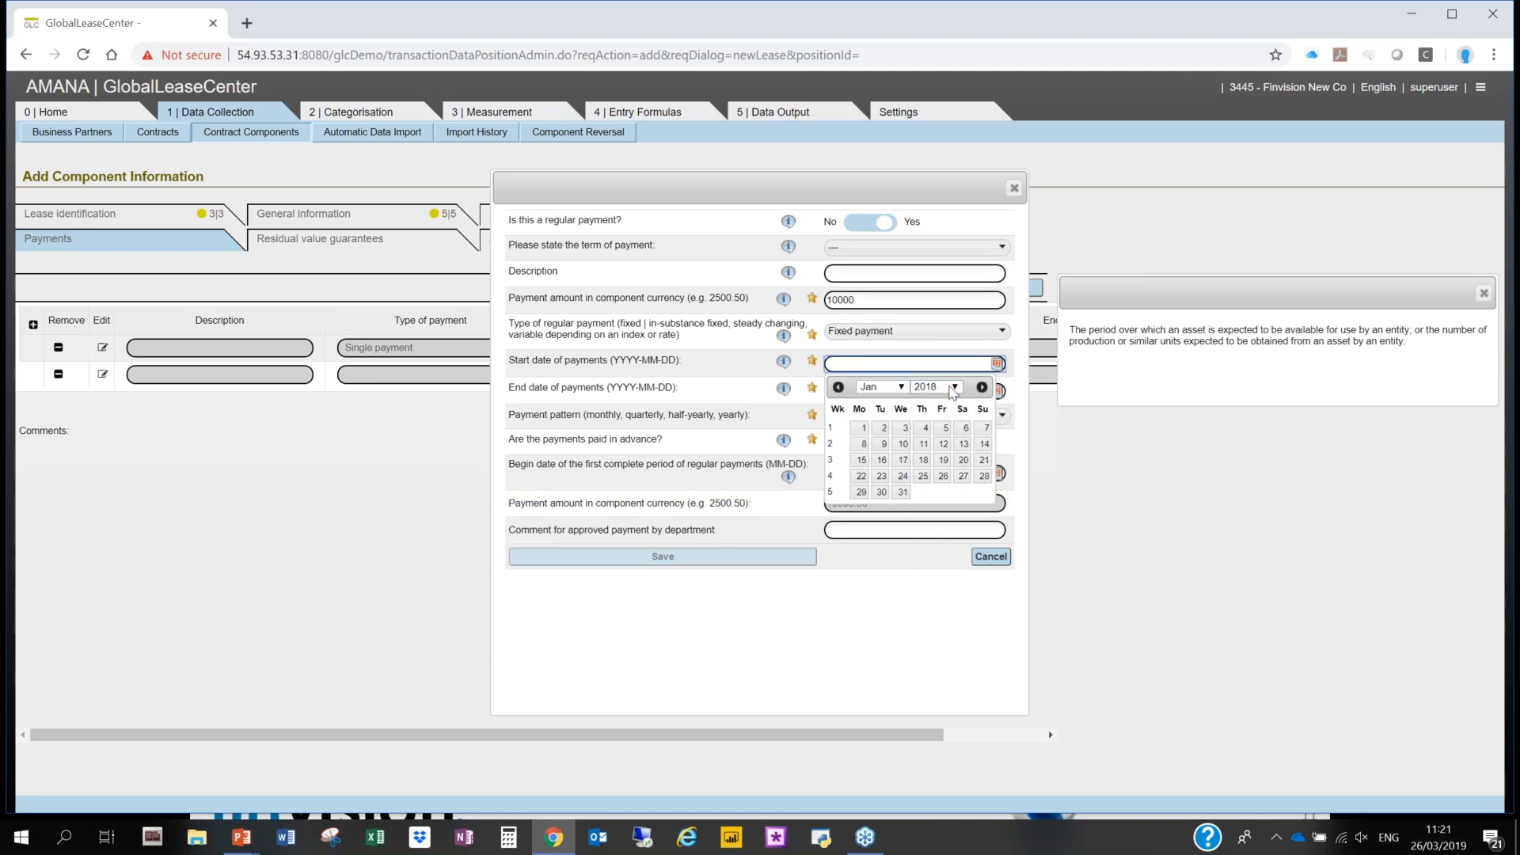
click(938, 387)
click(931, 513)
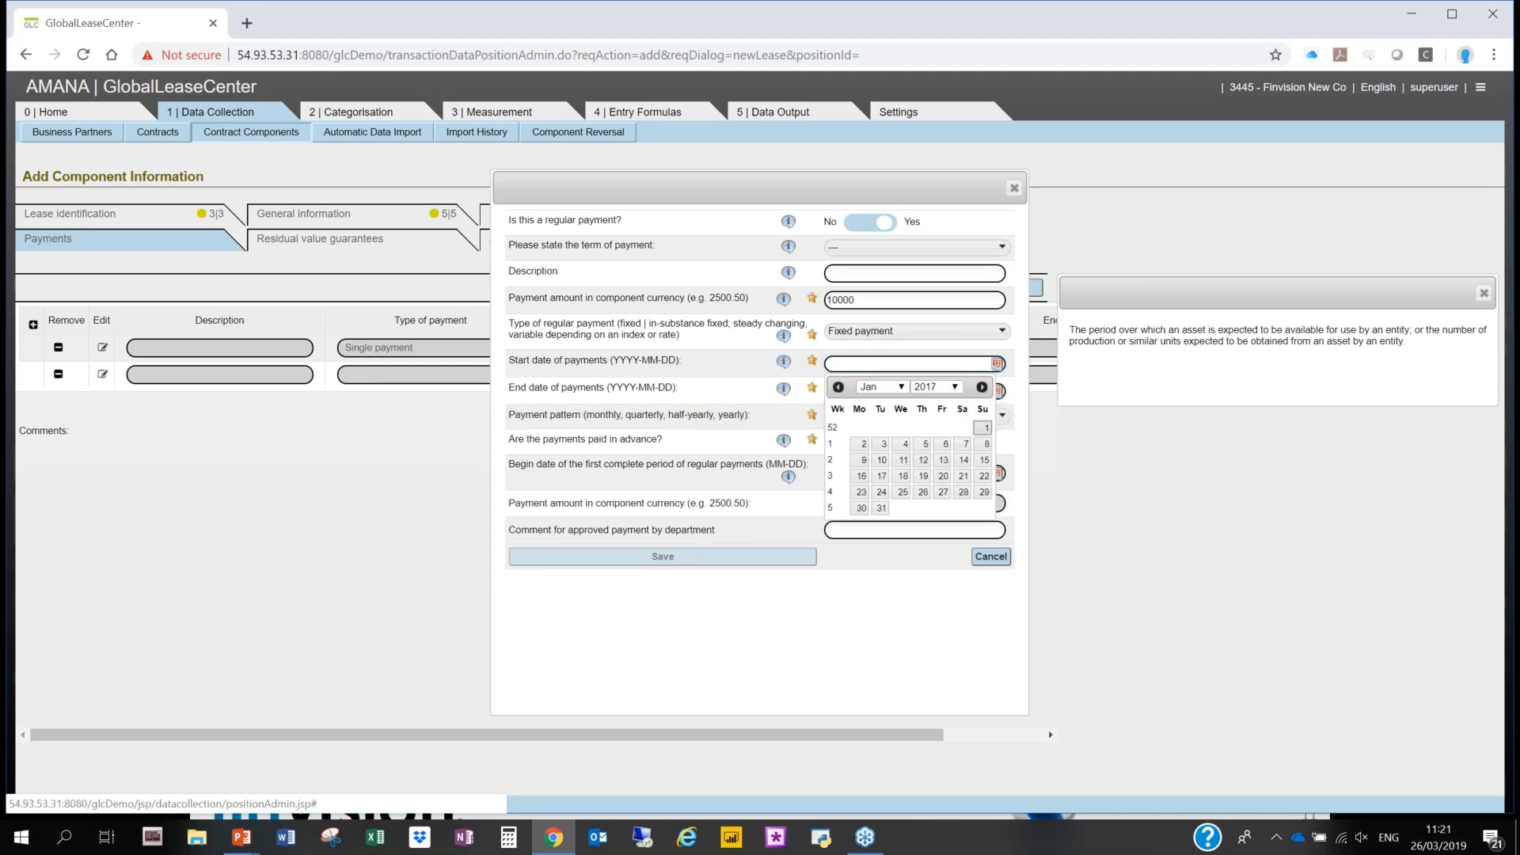
click(983, 427)
- Set the end date of the regular payments to 2026-12-31
click(884, 393)
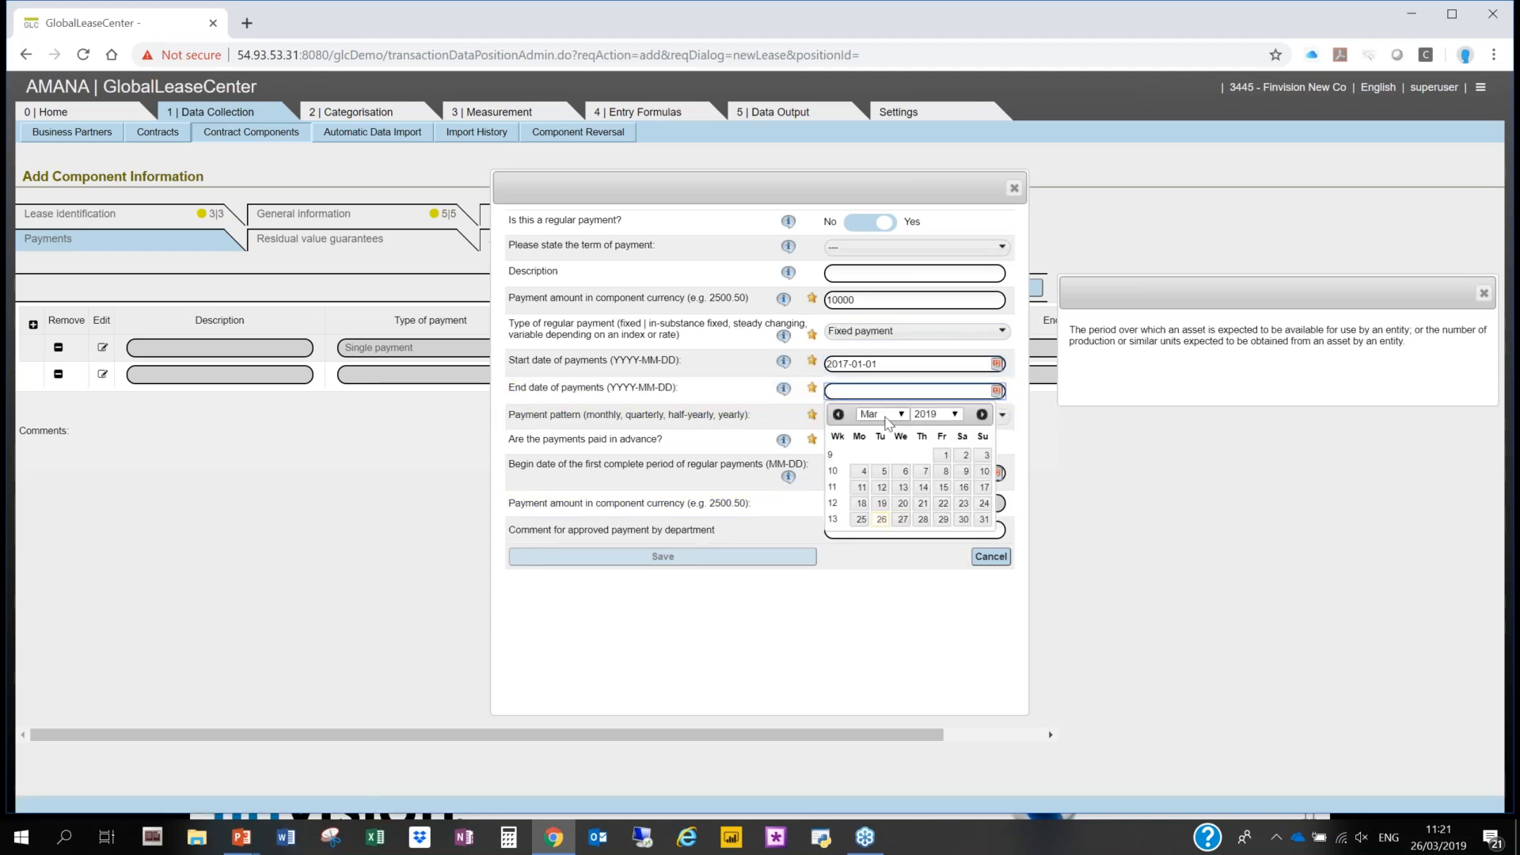
click(885, 415)
click(882, 552)
click(891, 417)
click(875, 567)
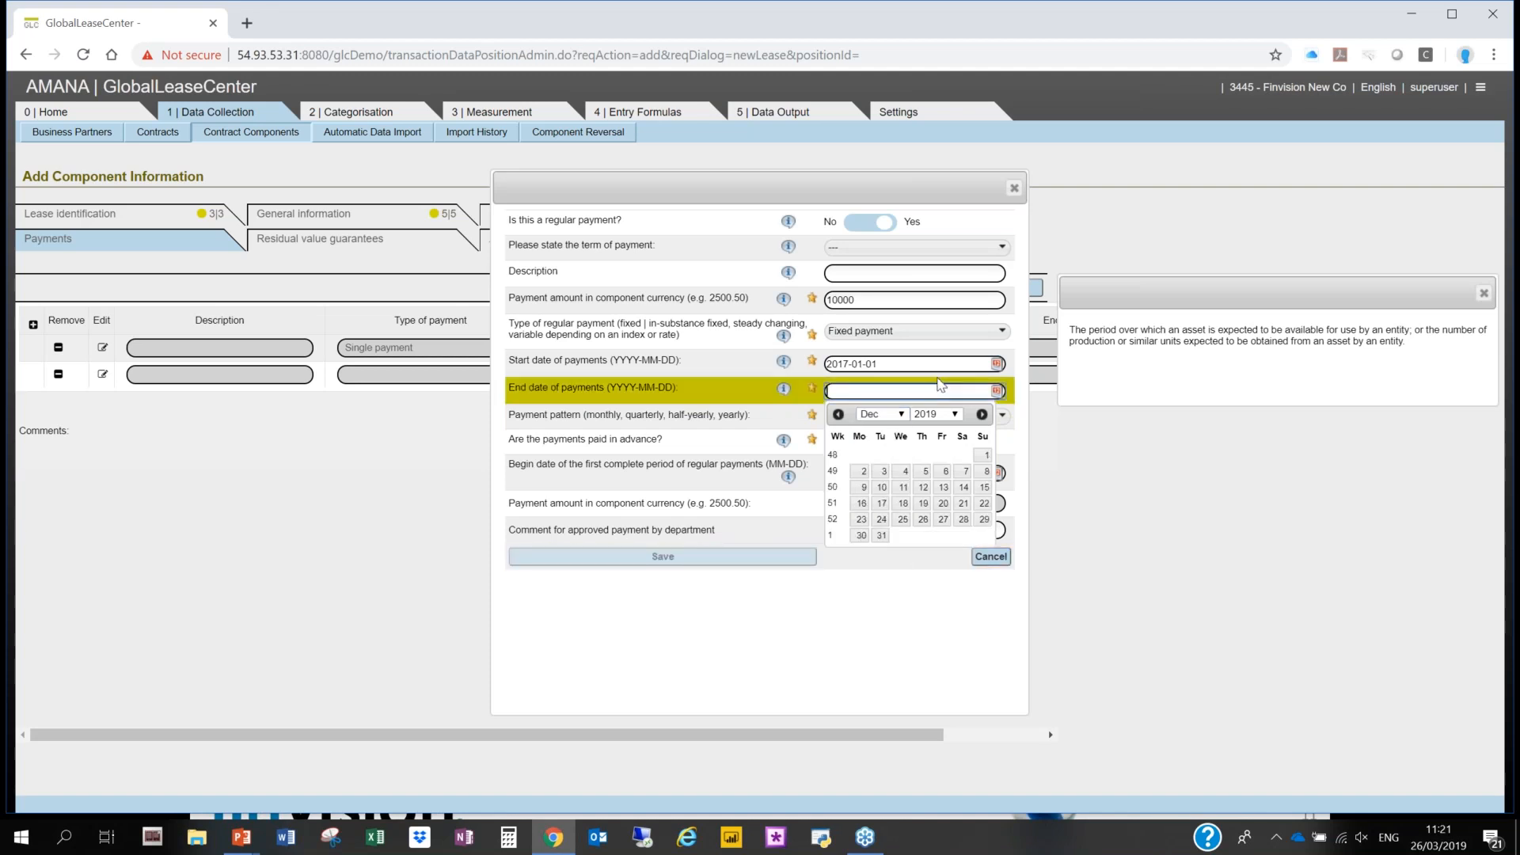
click(934, 414)
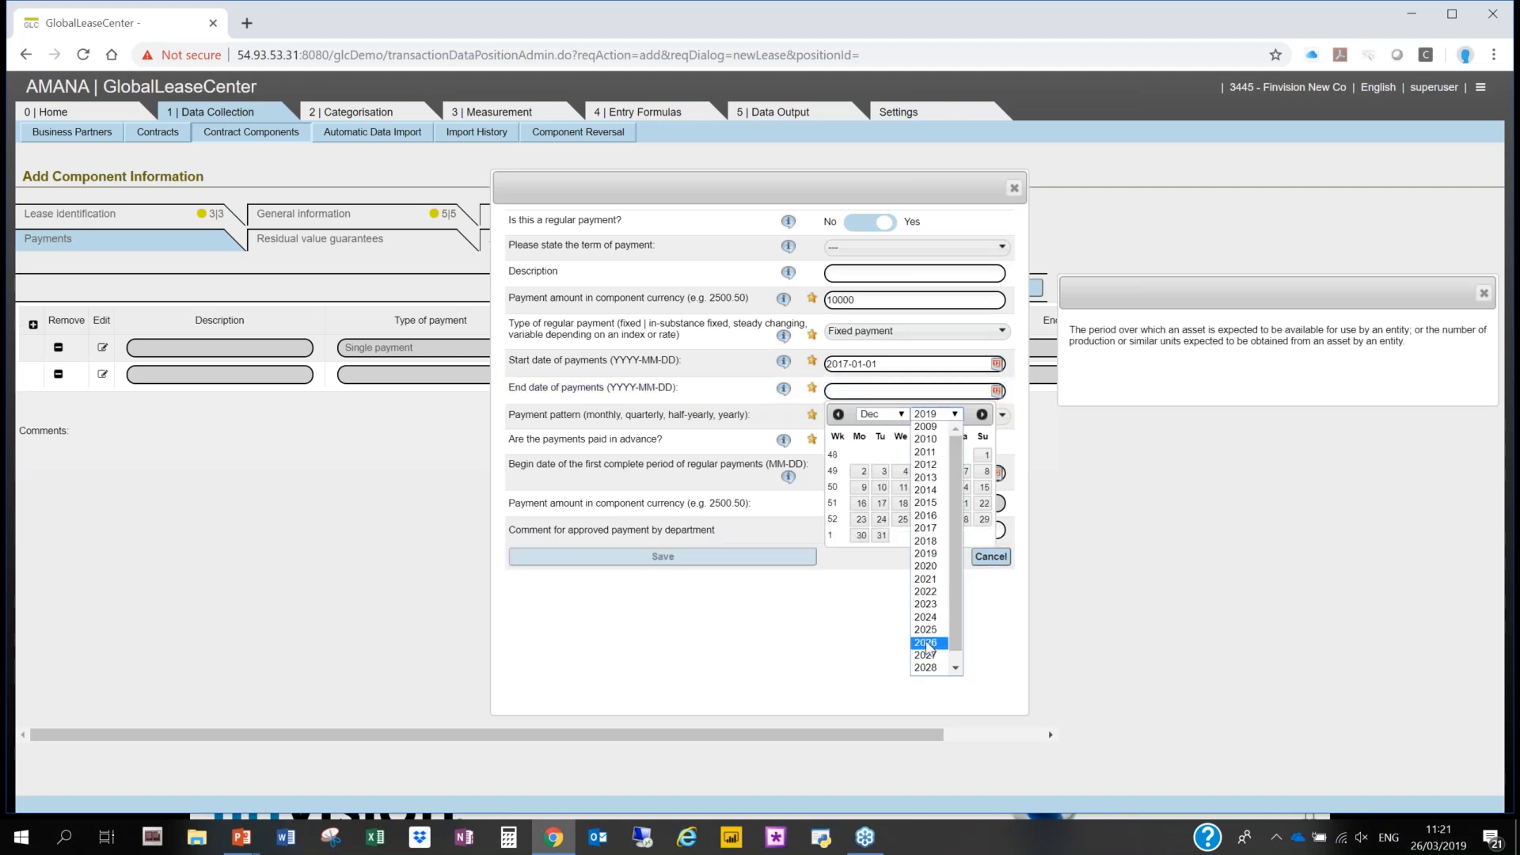
click(926, 643)
click(881, 535)
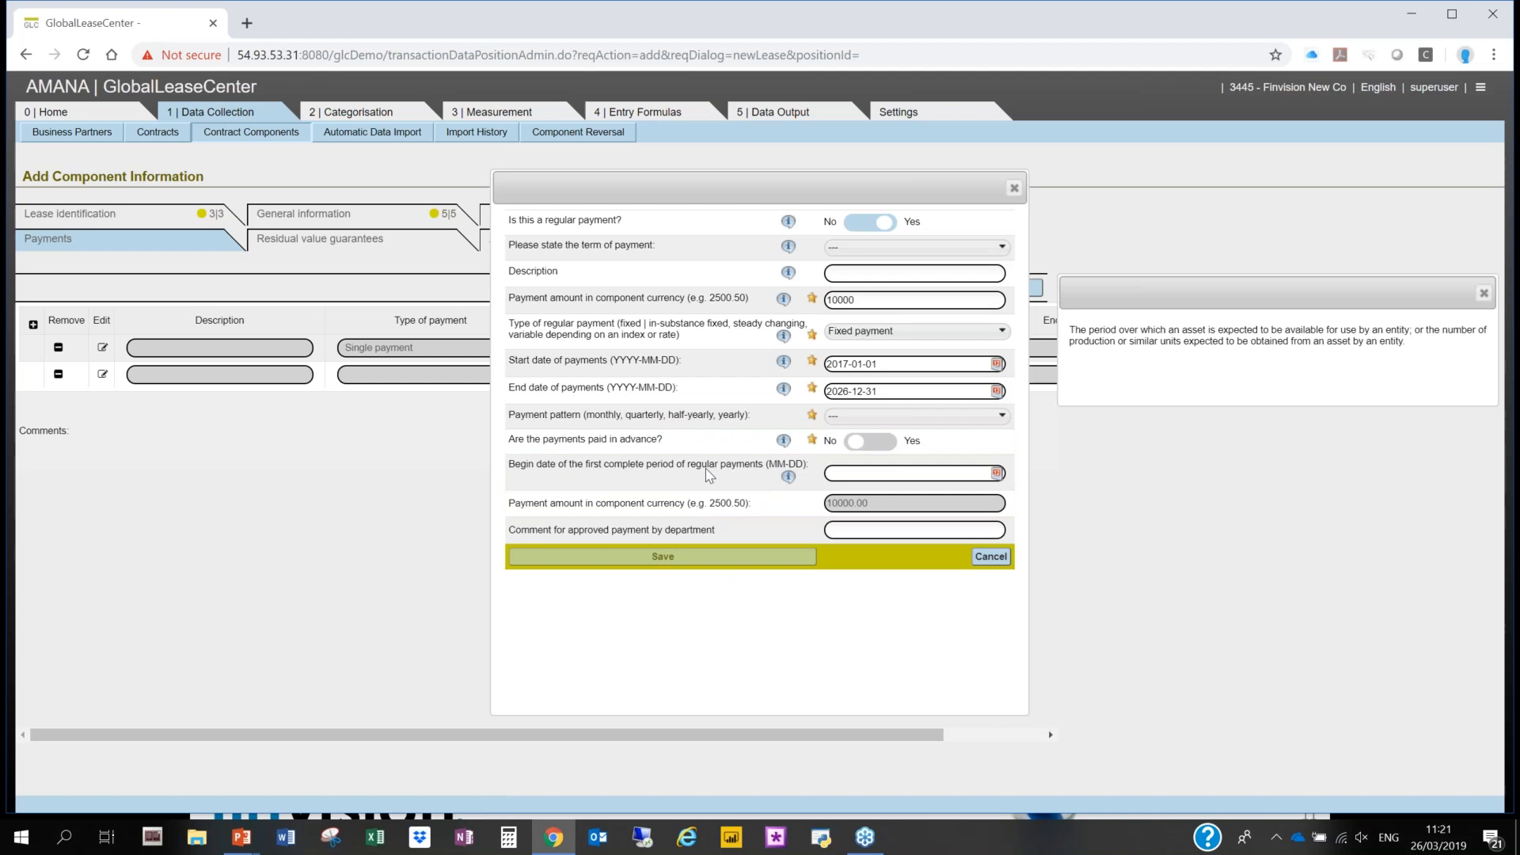
- Set the payment pattern of the regular payment to Monthly and save the payment
click(910, 416)
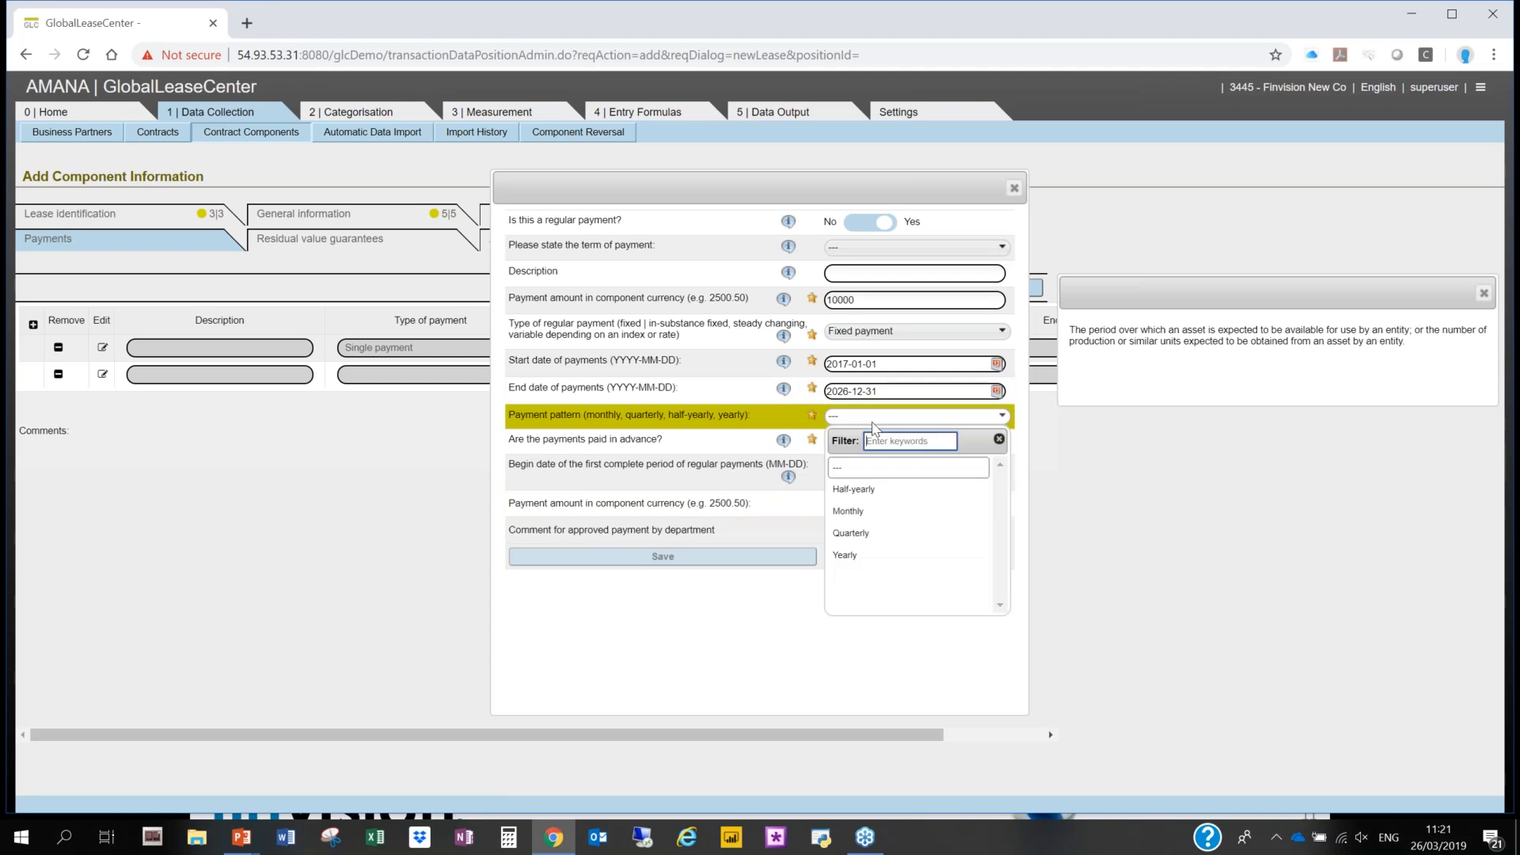
click(876, 510)
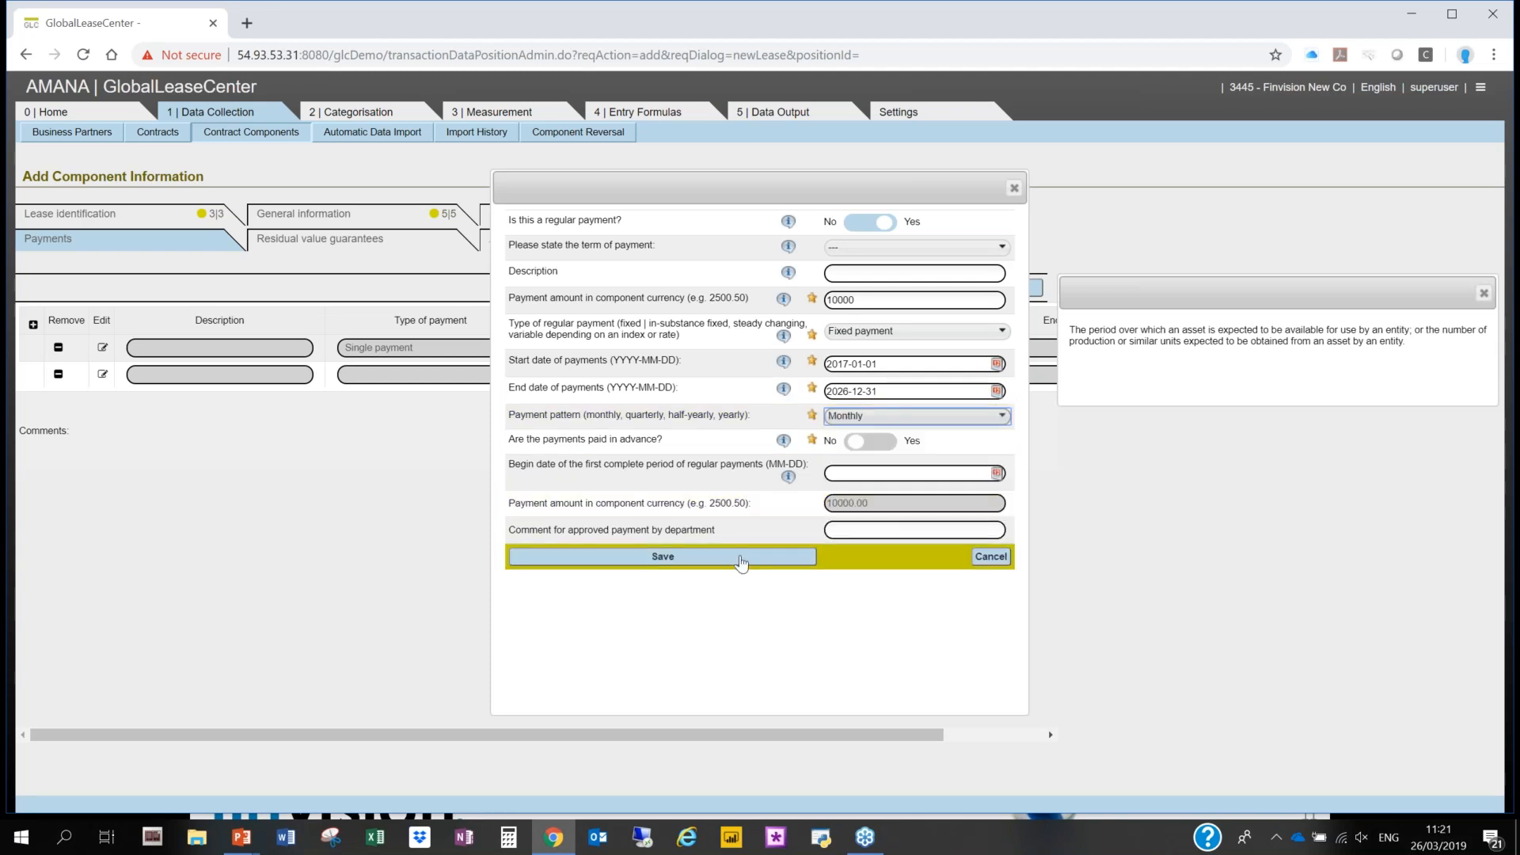
click(967, 419)
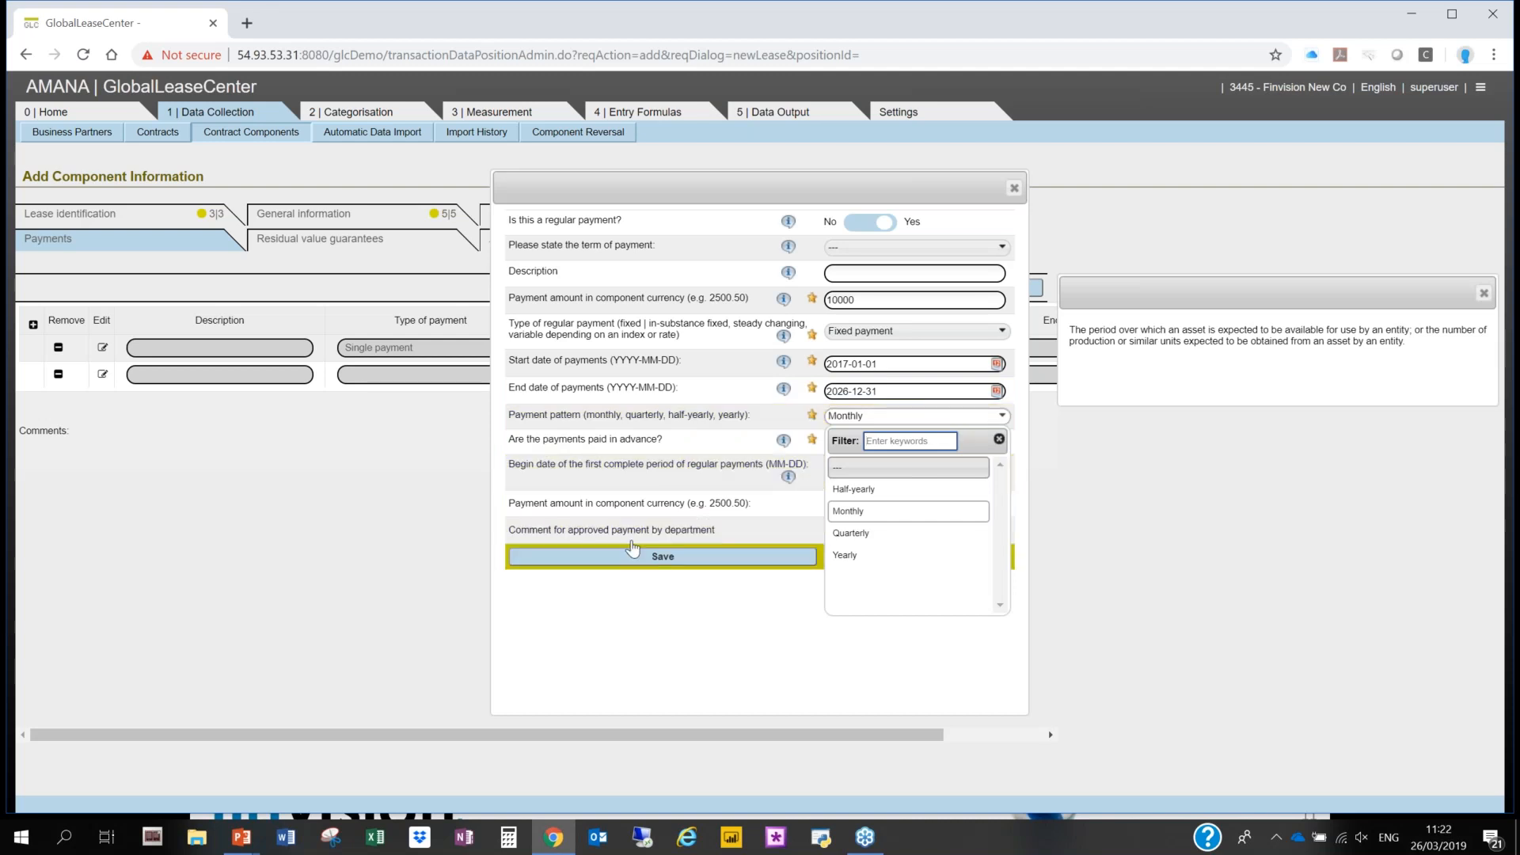
click(654, 542)
click(661, 556)
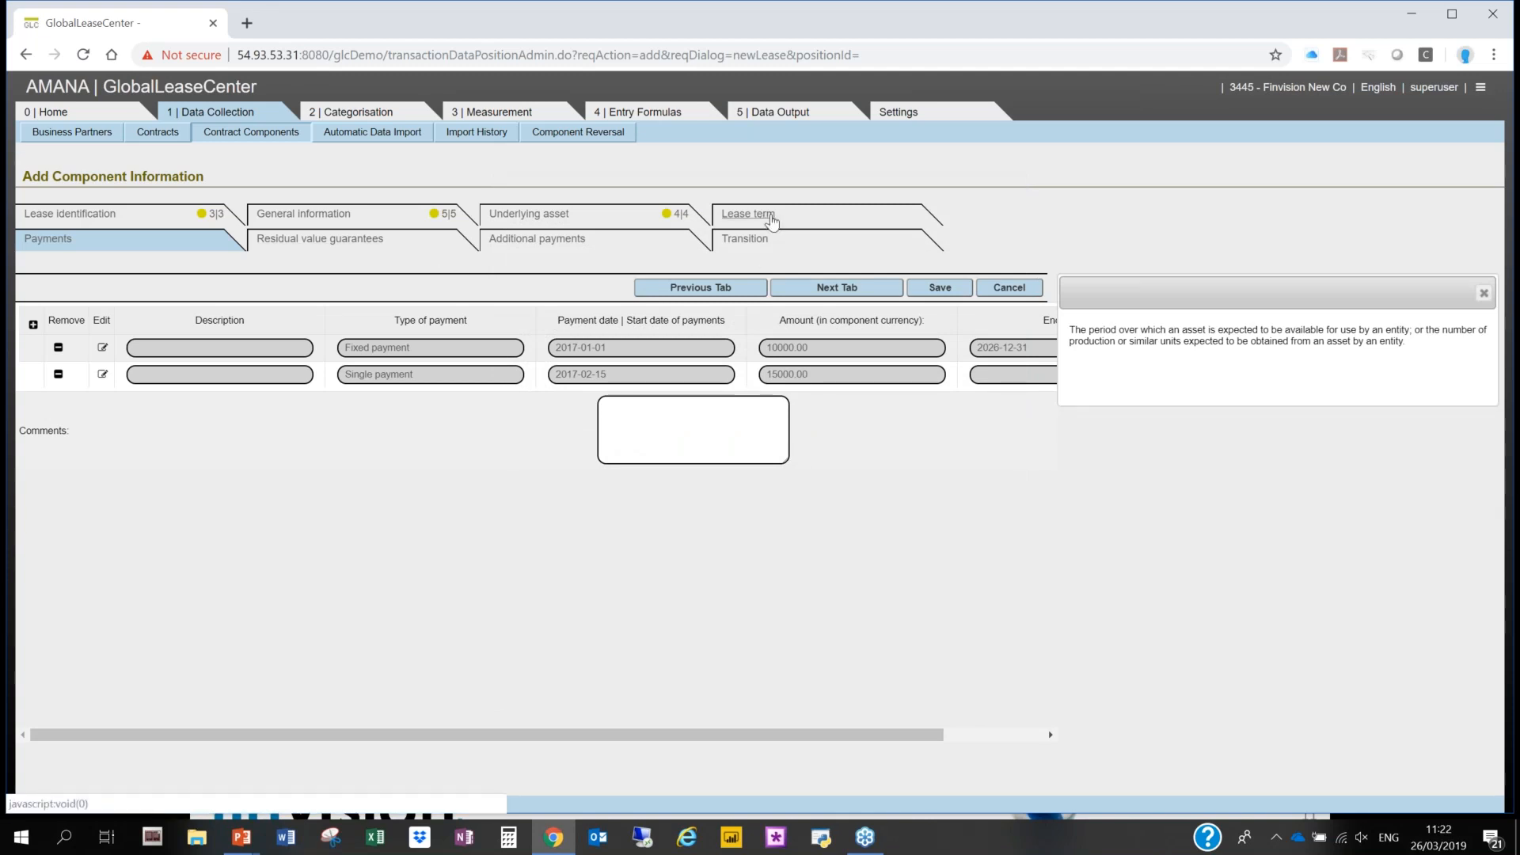
- Mark the contract as containing extension options in the lease term details and add an extension option entry
click(769, 223)
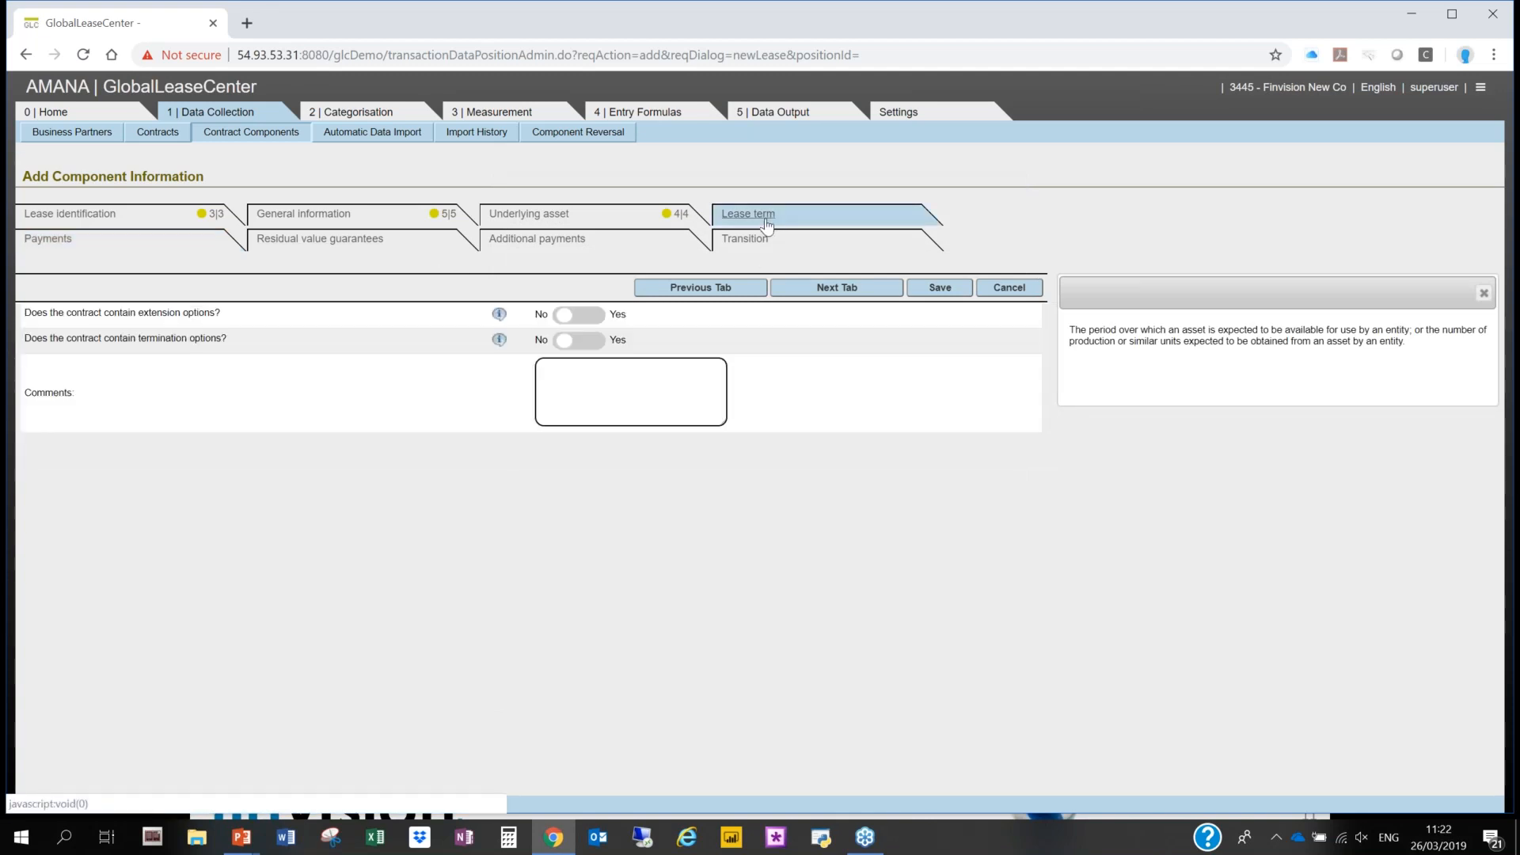
click(584, 320)
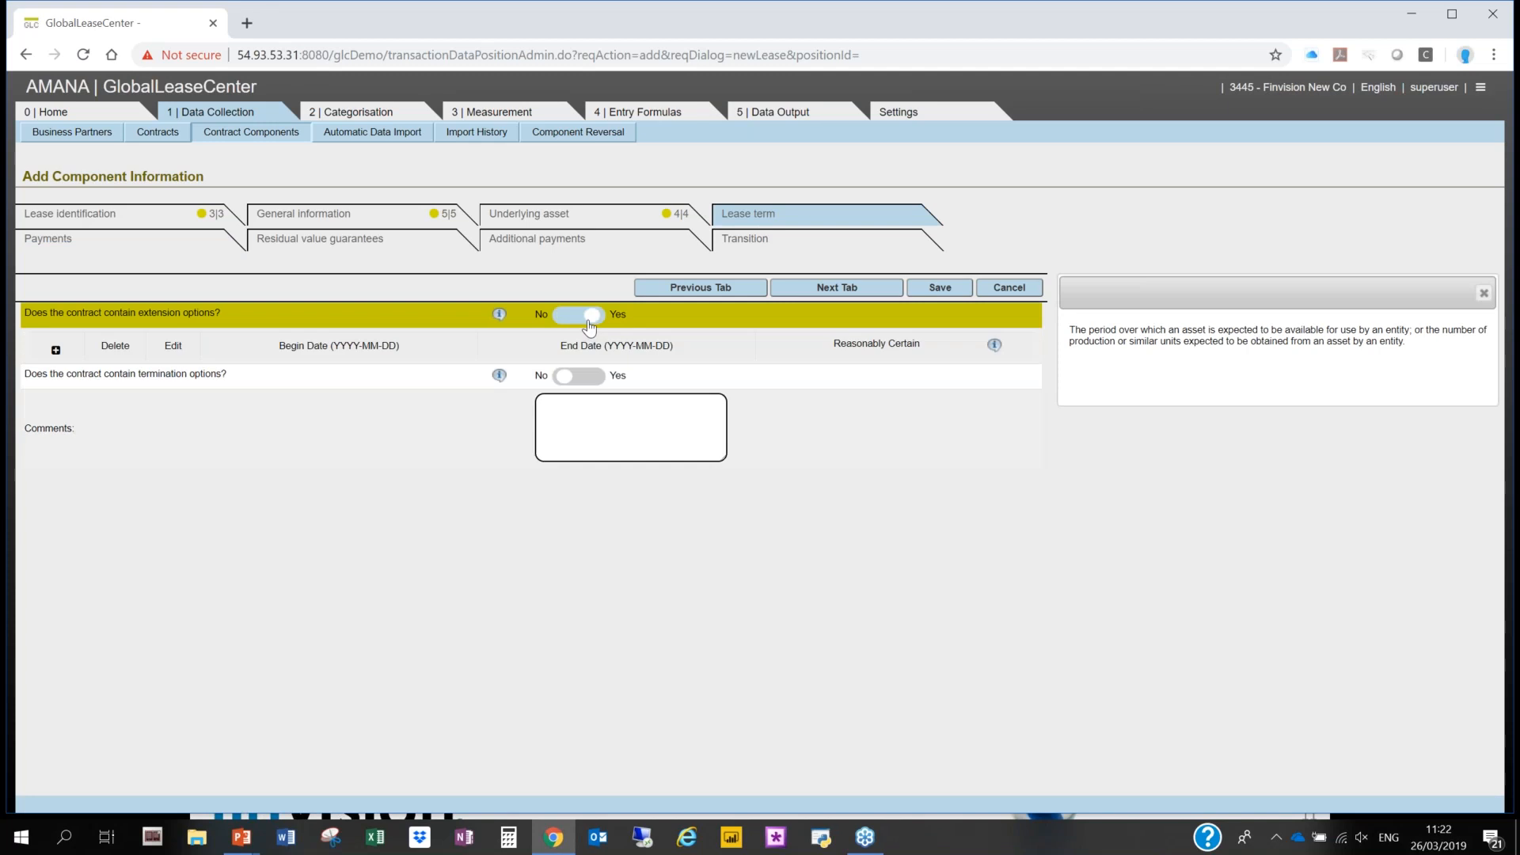
click(56, 351)
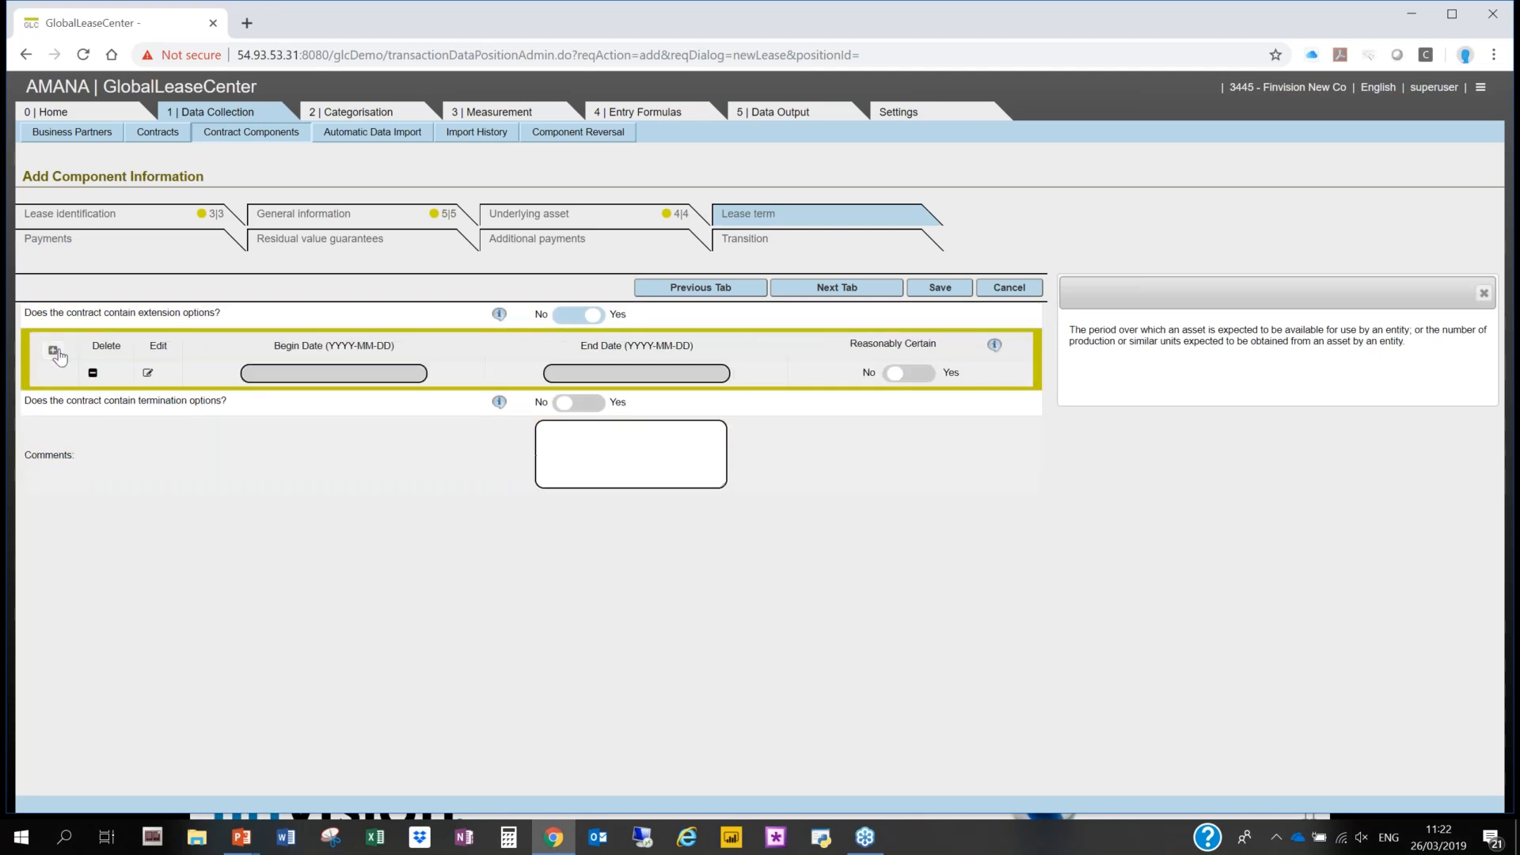
- Set the begin date of the new extension option to 2027-01-01
click(148, 374)
click(1057, 253)
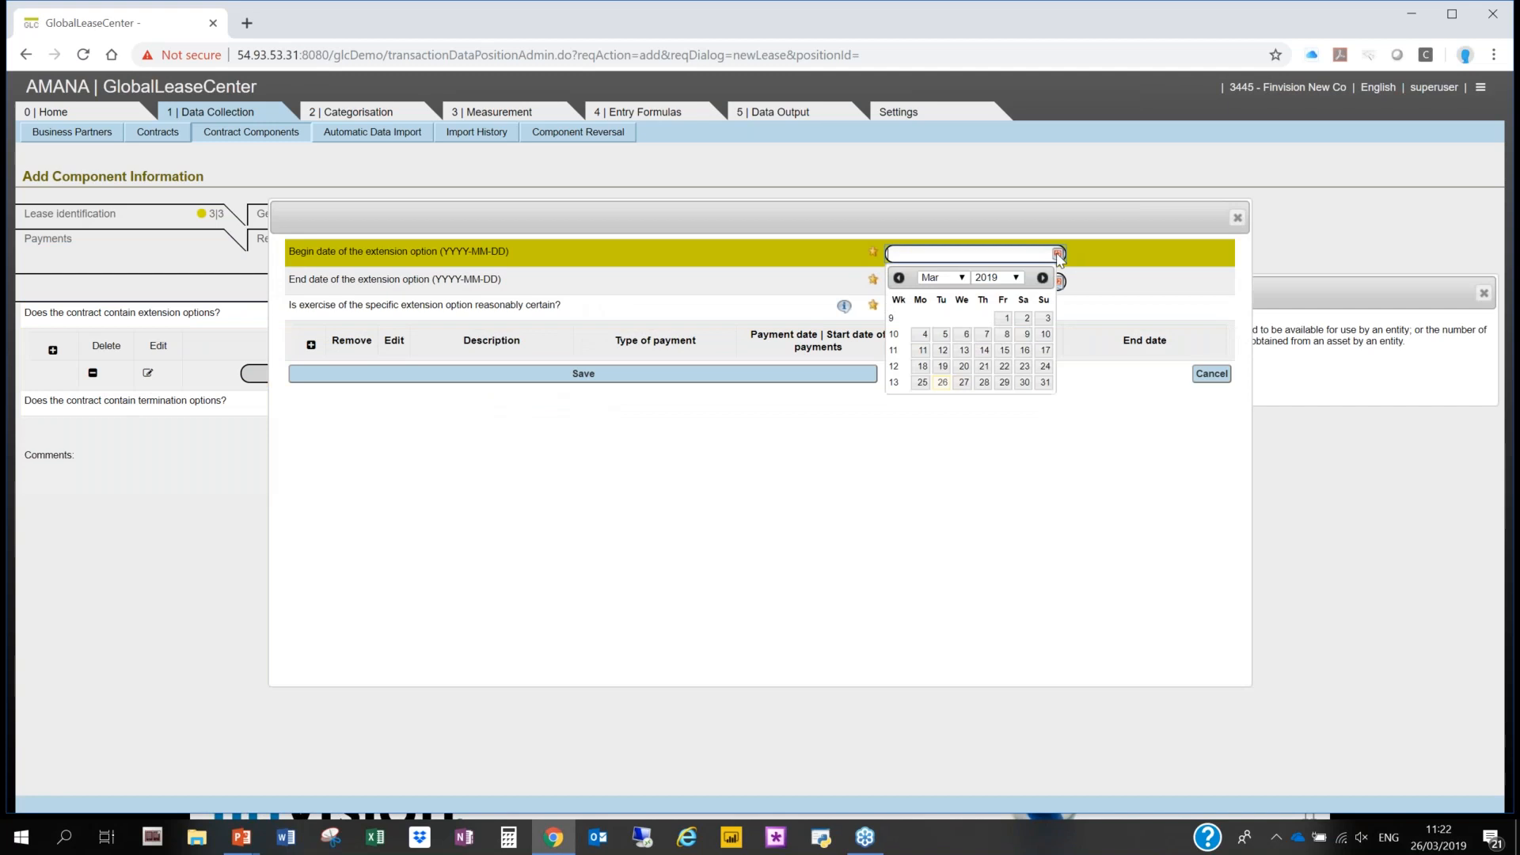
click(954, 278)
click(930, 291)
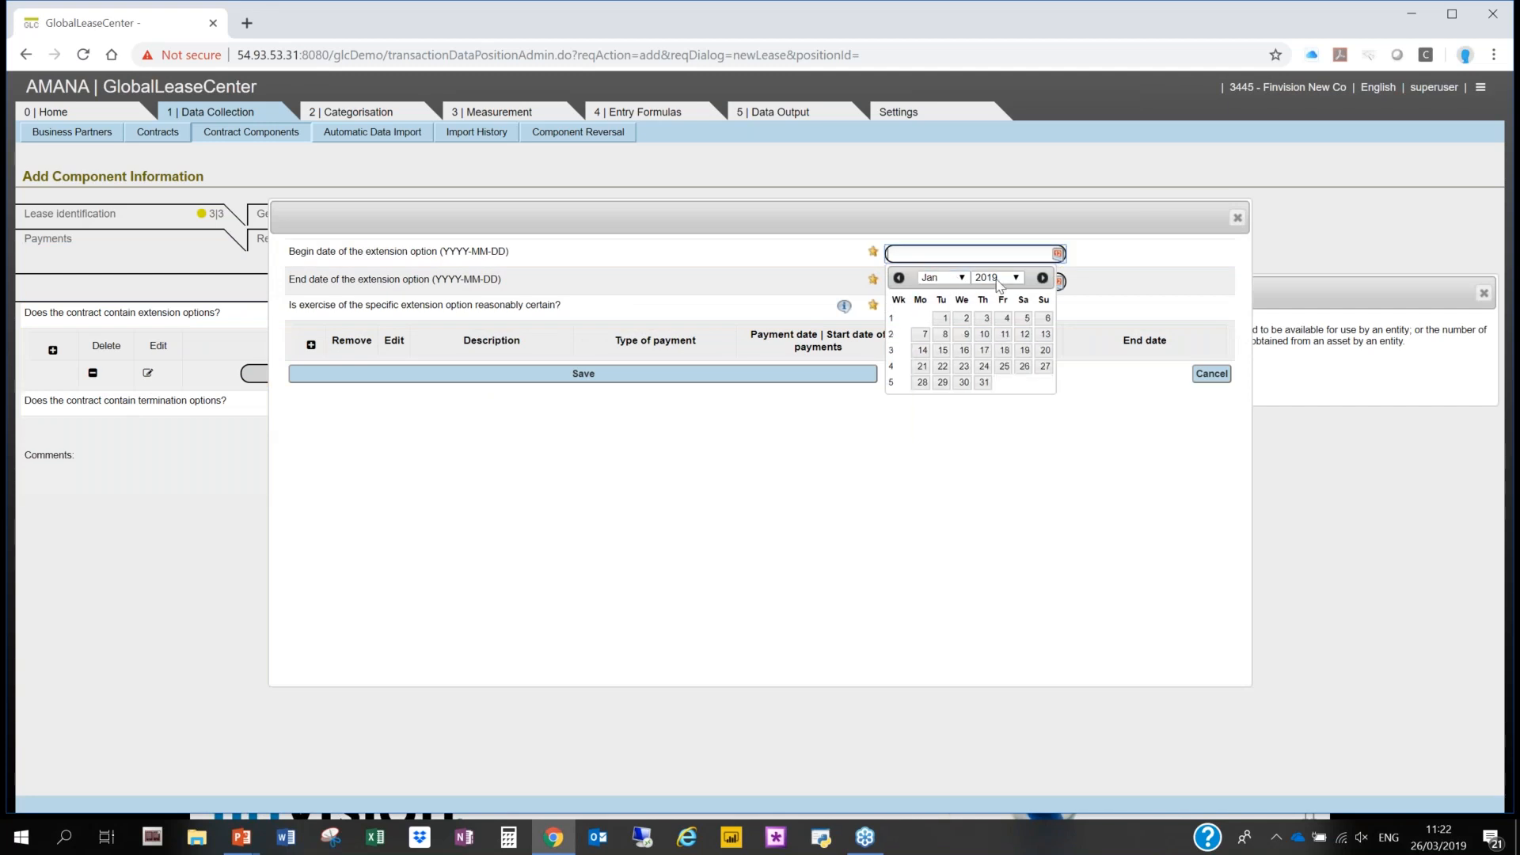
click(996, 278)
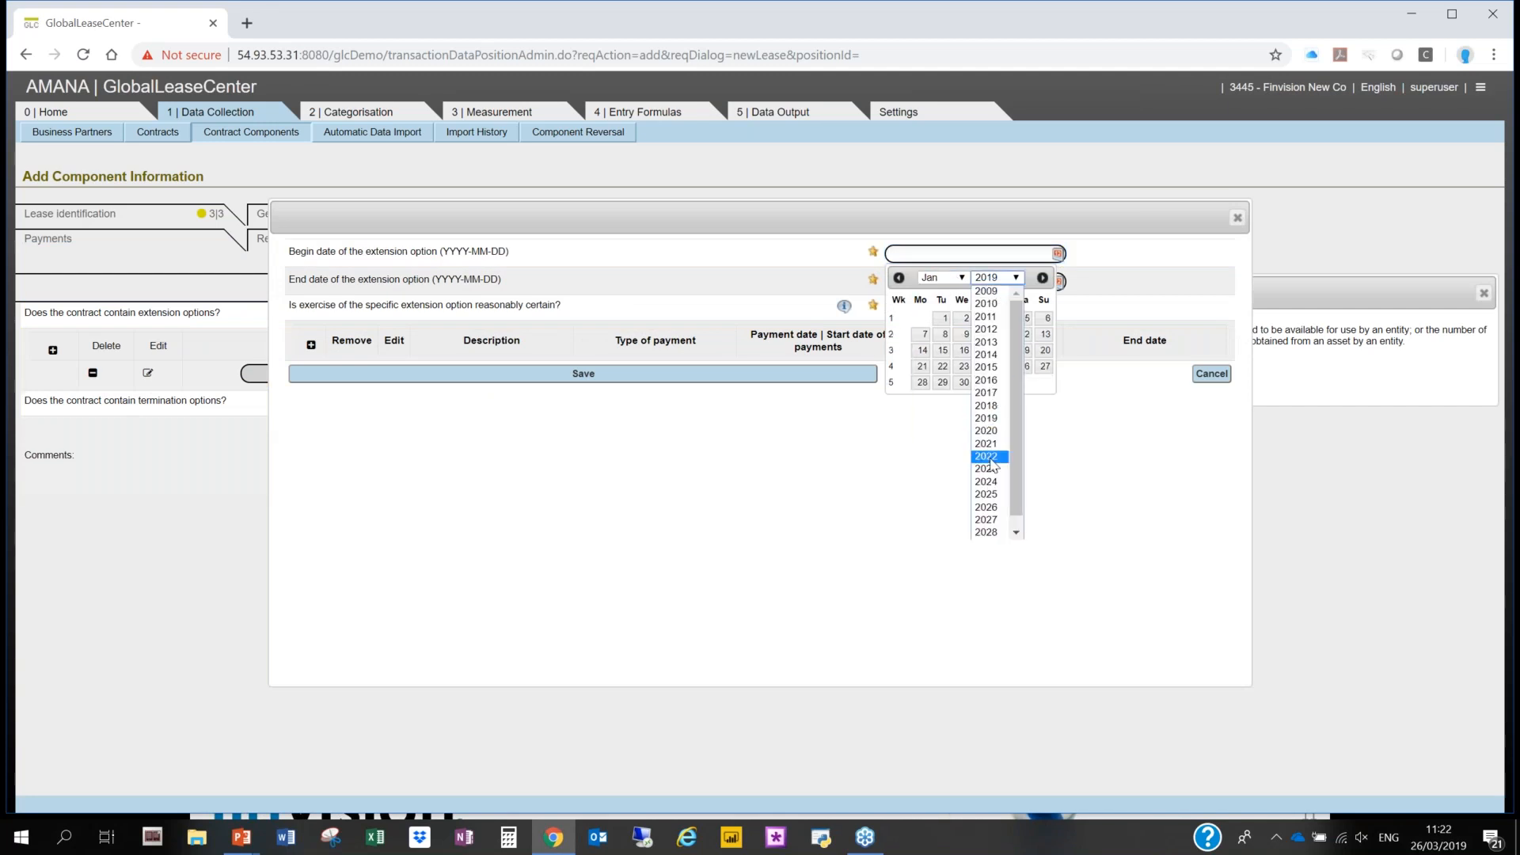
click(991, 519)
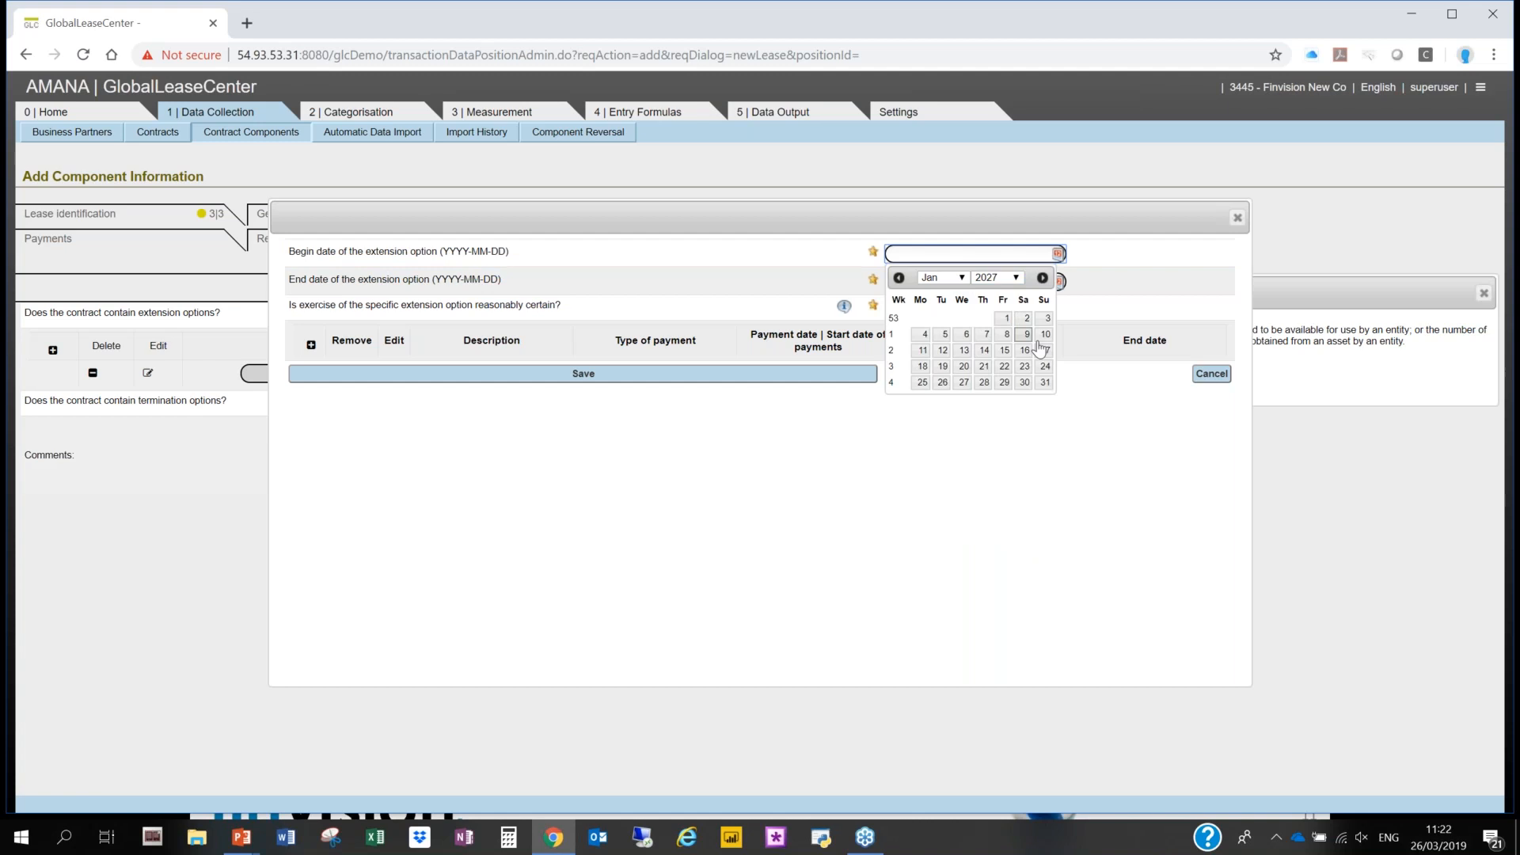
click(1006, 318)
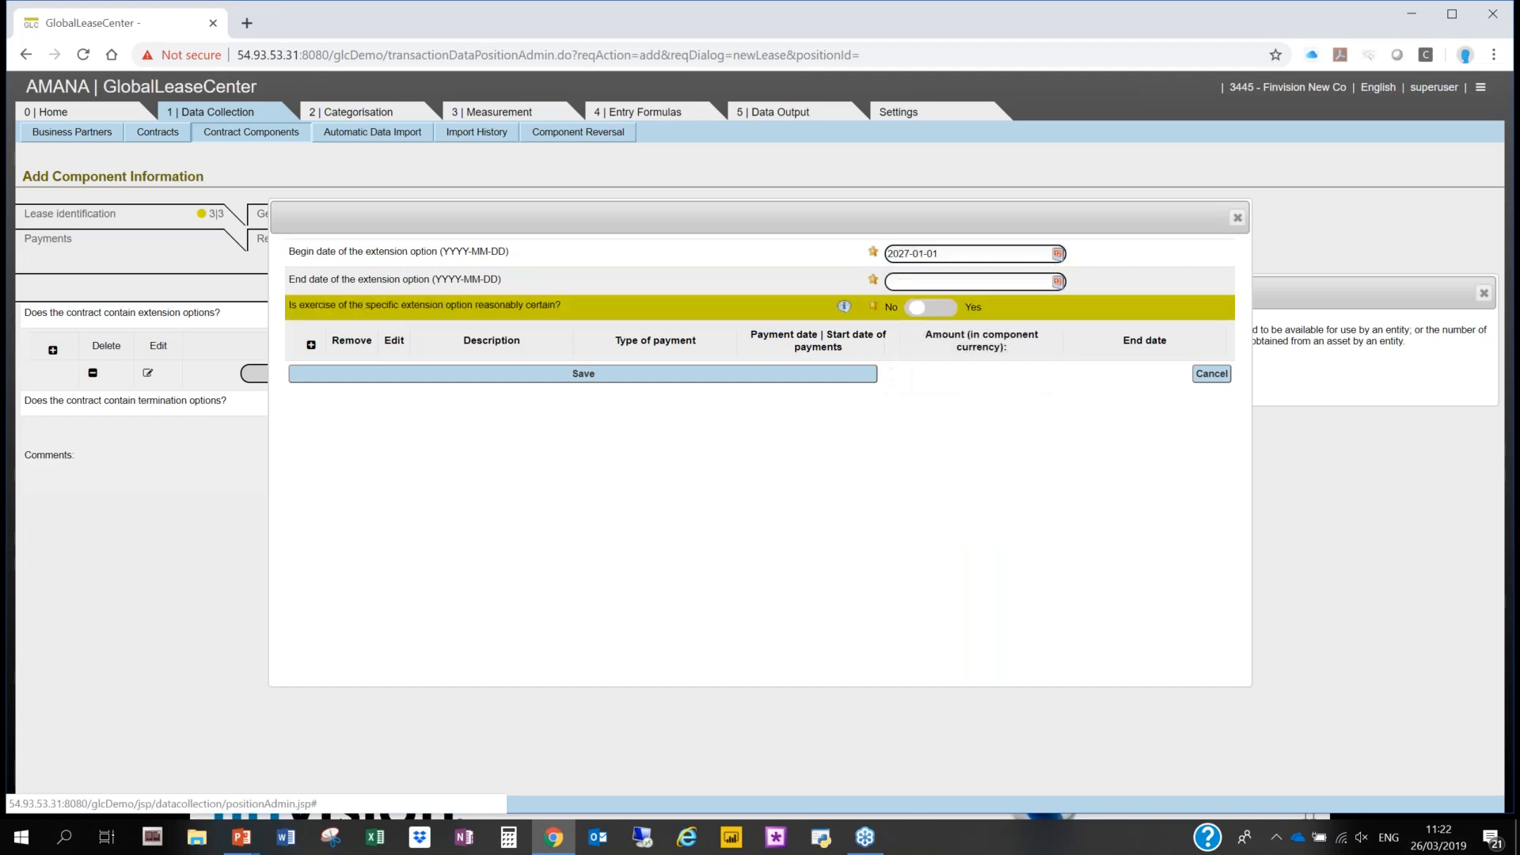
- Set the end date of the extension option to 2028-12-31
click(1034, 283)
click(995, 305)
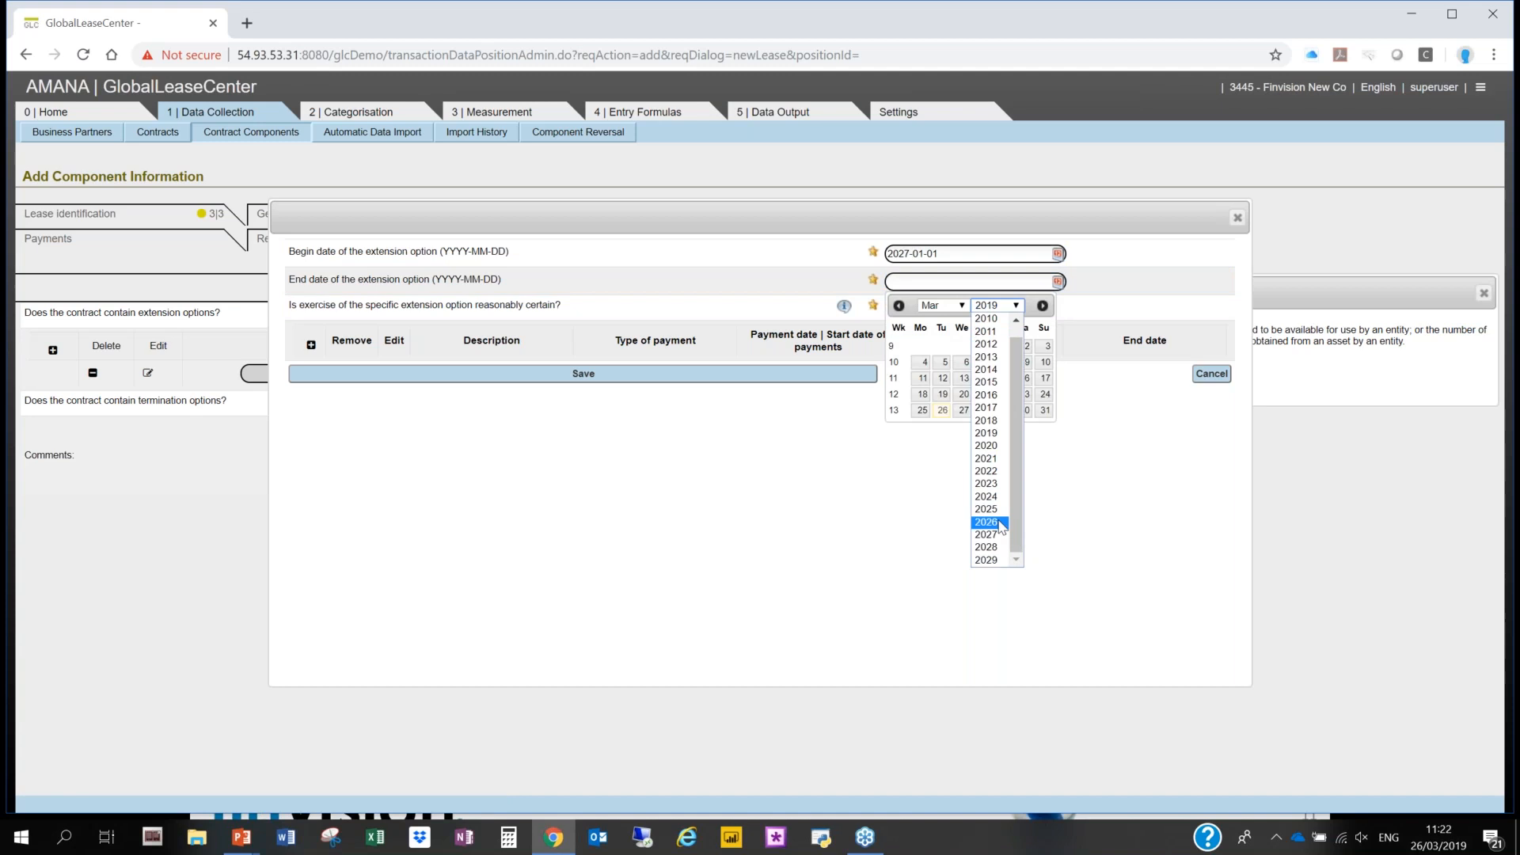
click(986, 547)
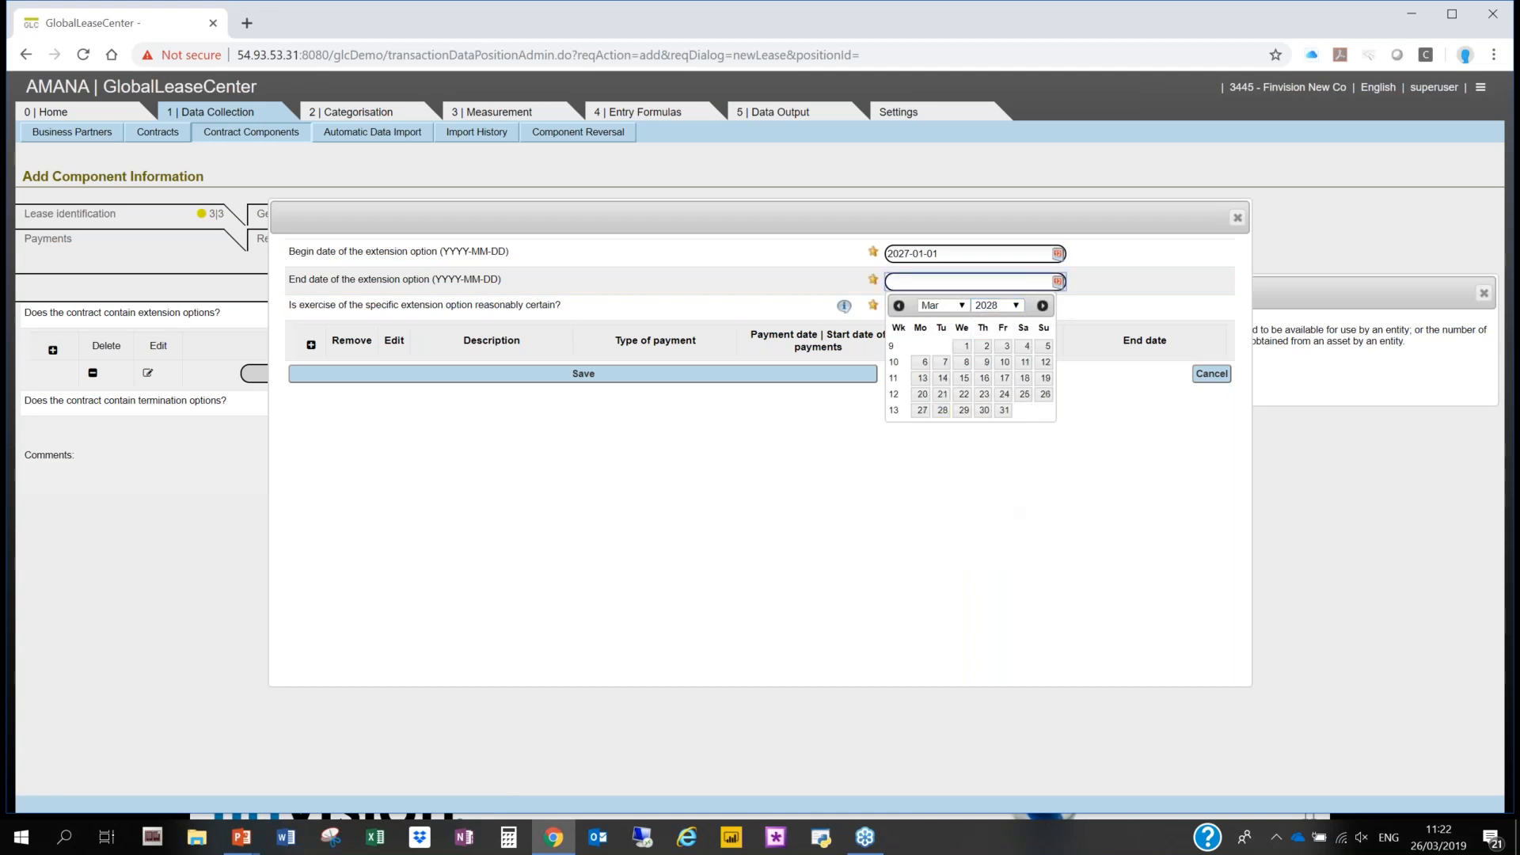
click(960, 307)
click(945, 458)
click(1043, 412)
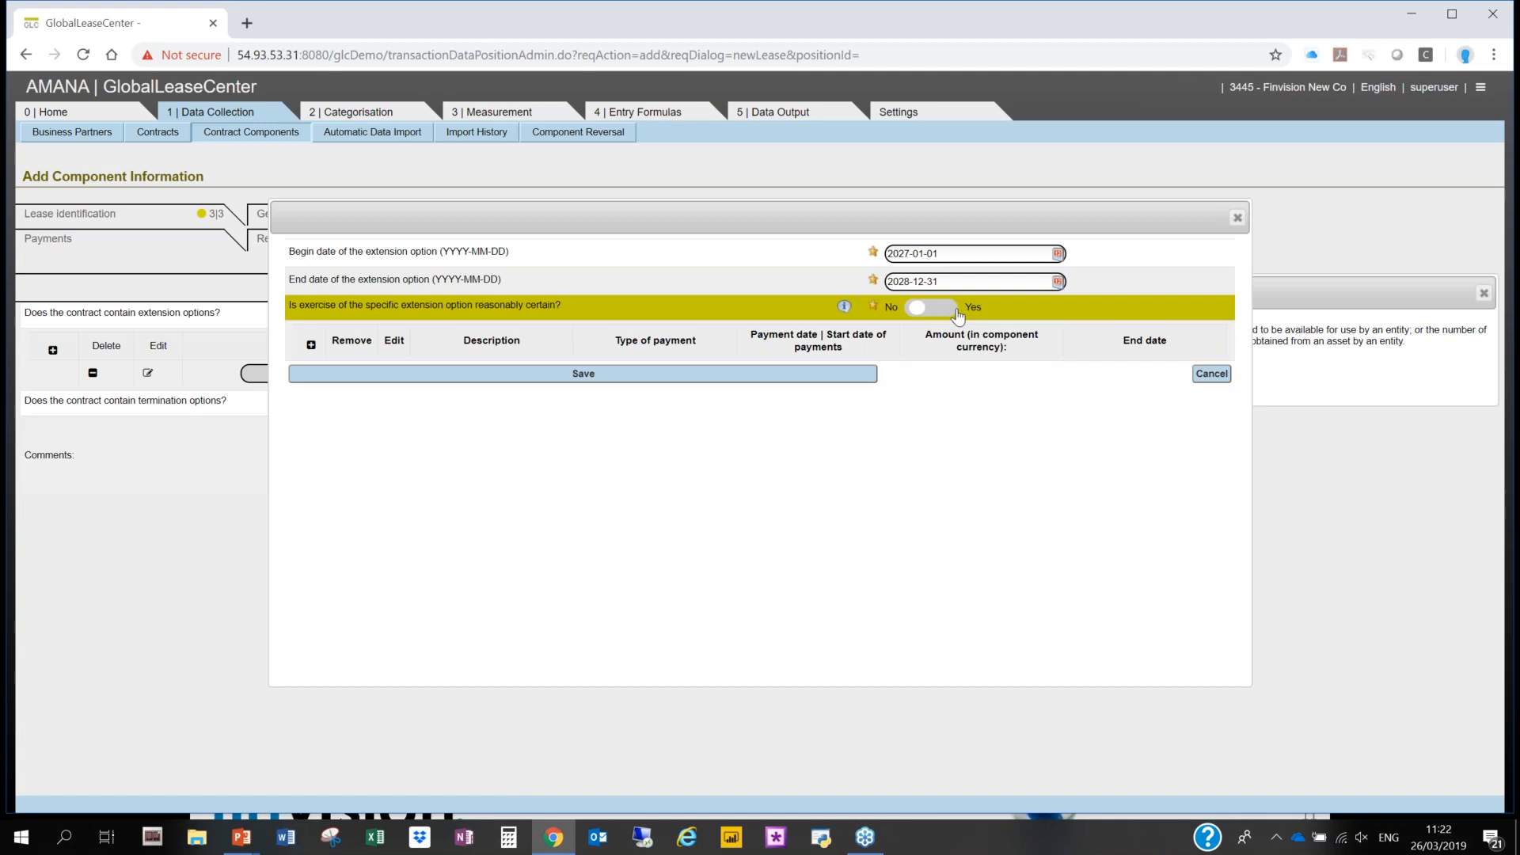
- Add a regular payment of 12000 with the type Fixed payment to the extension option
click(312, 345)
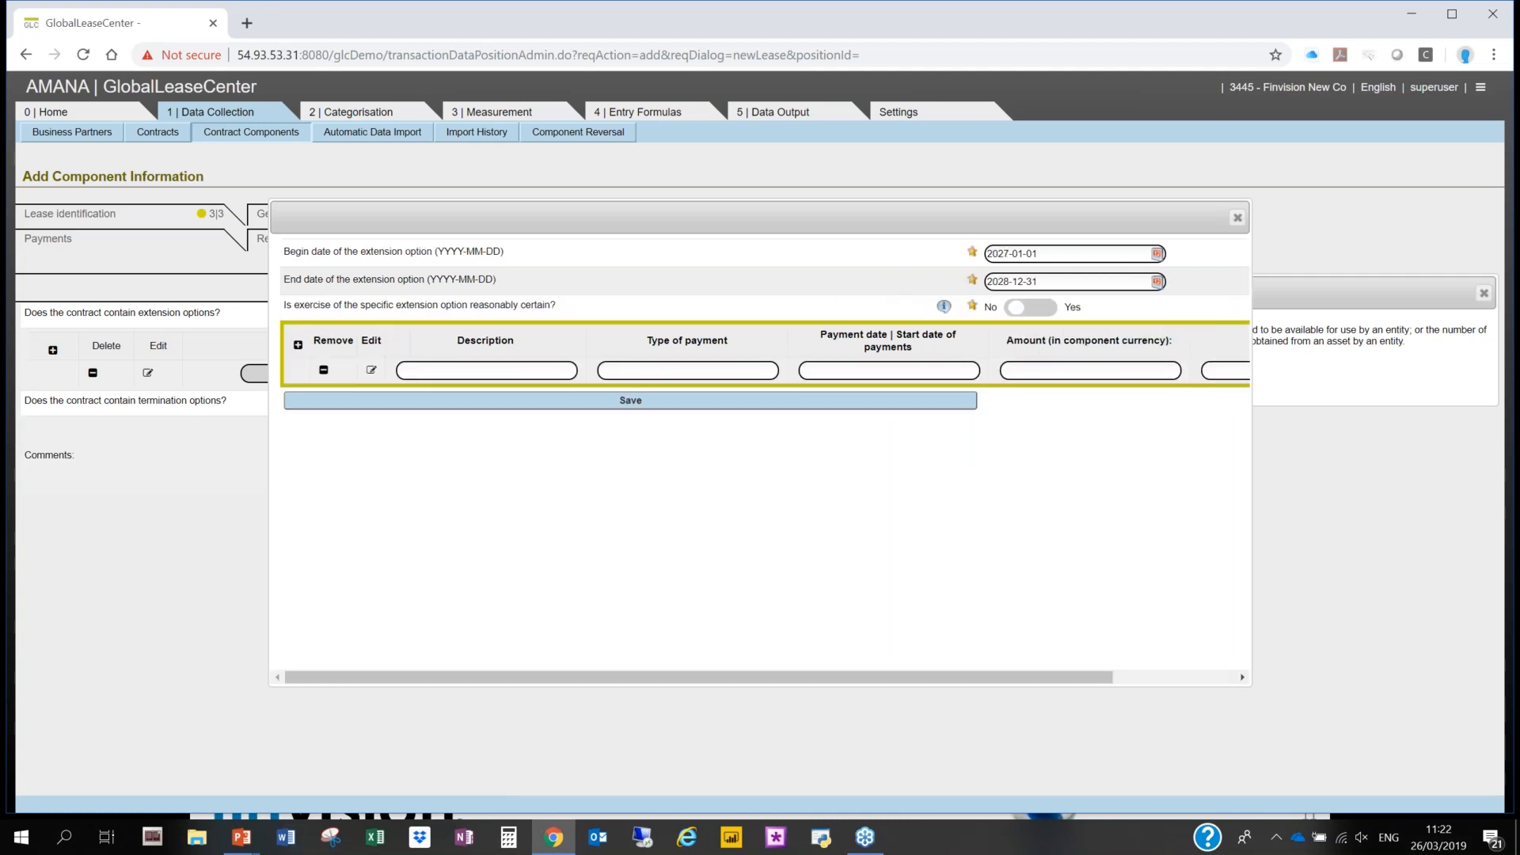
click(371, 372)
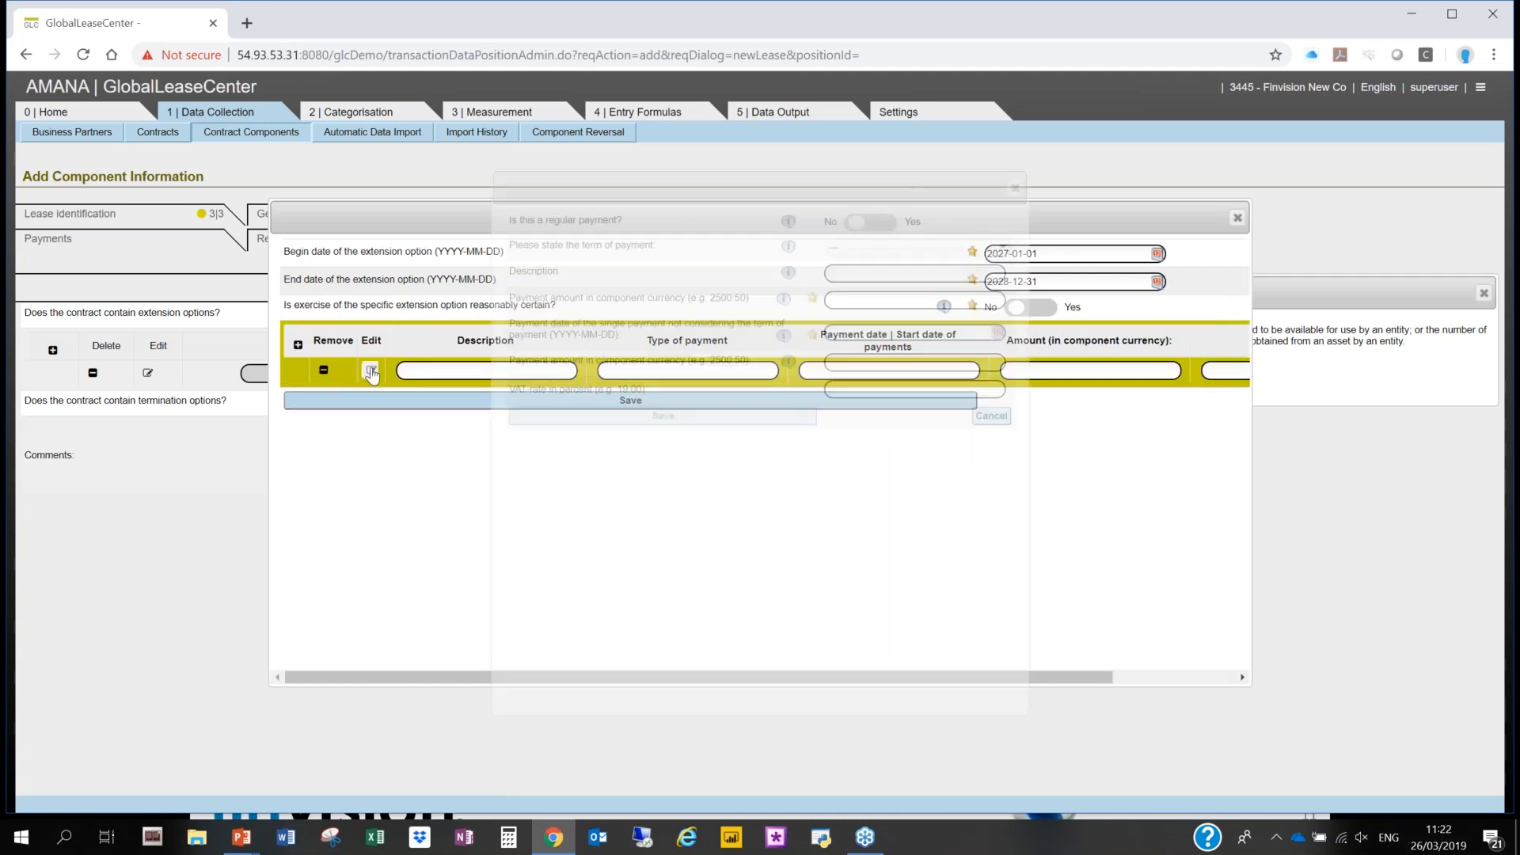
click(871, 221)
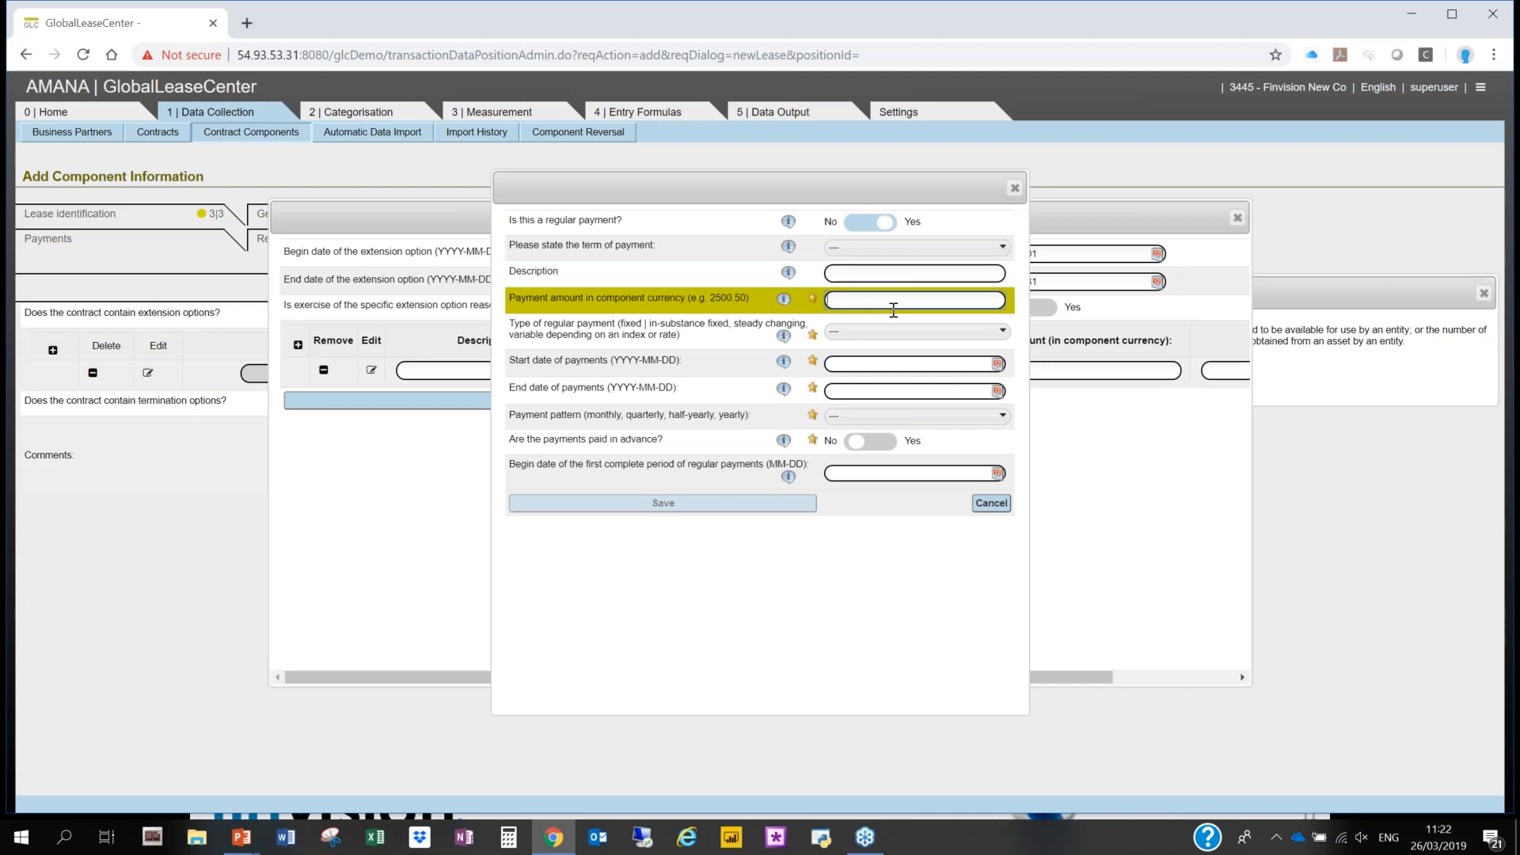
click(899, 301)
text(12000)
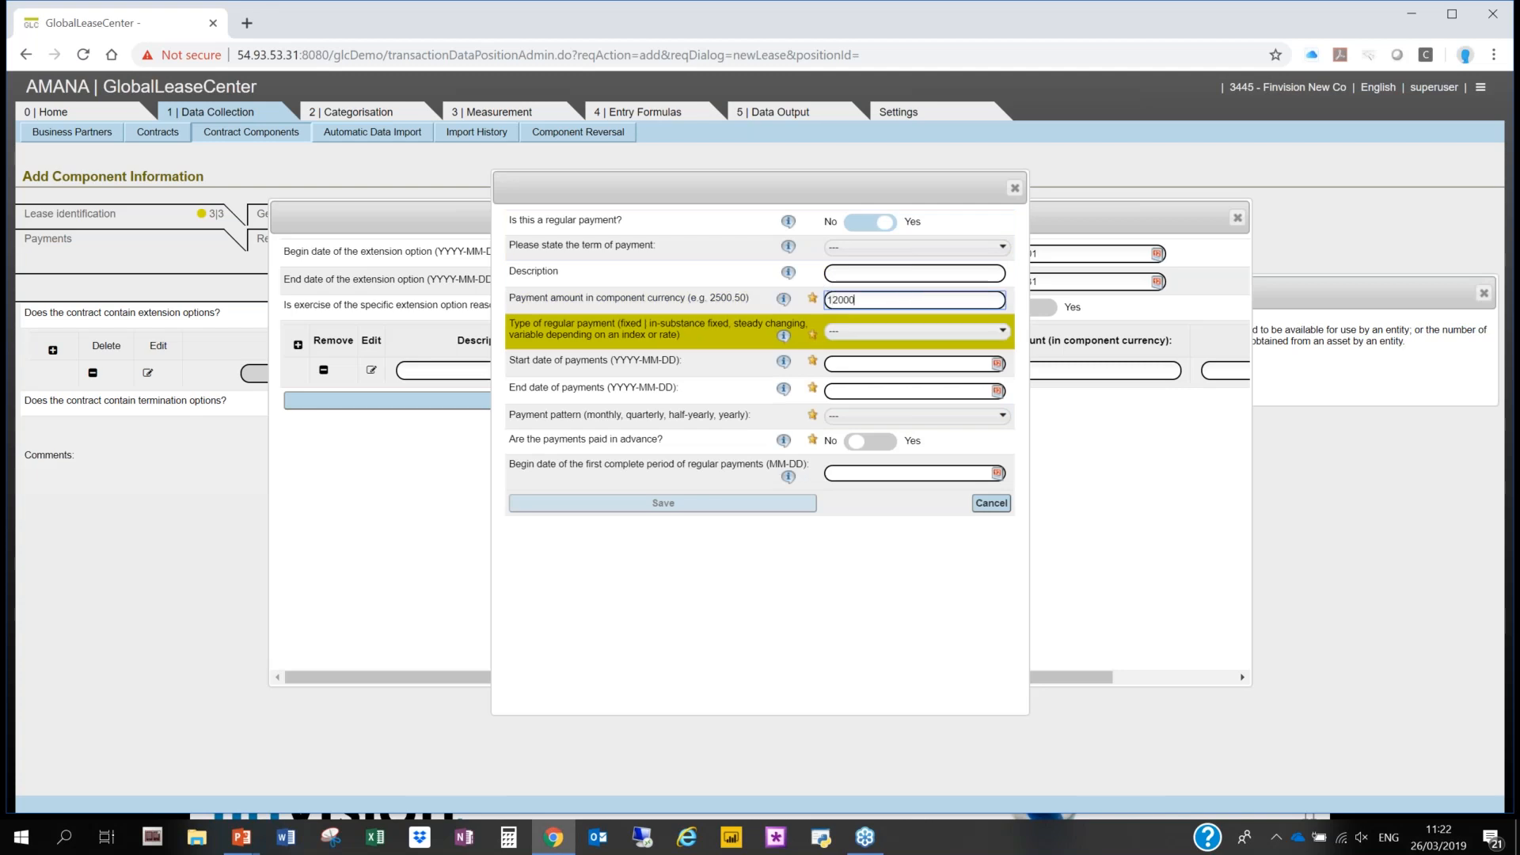
click(923, 329)
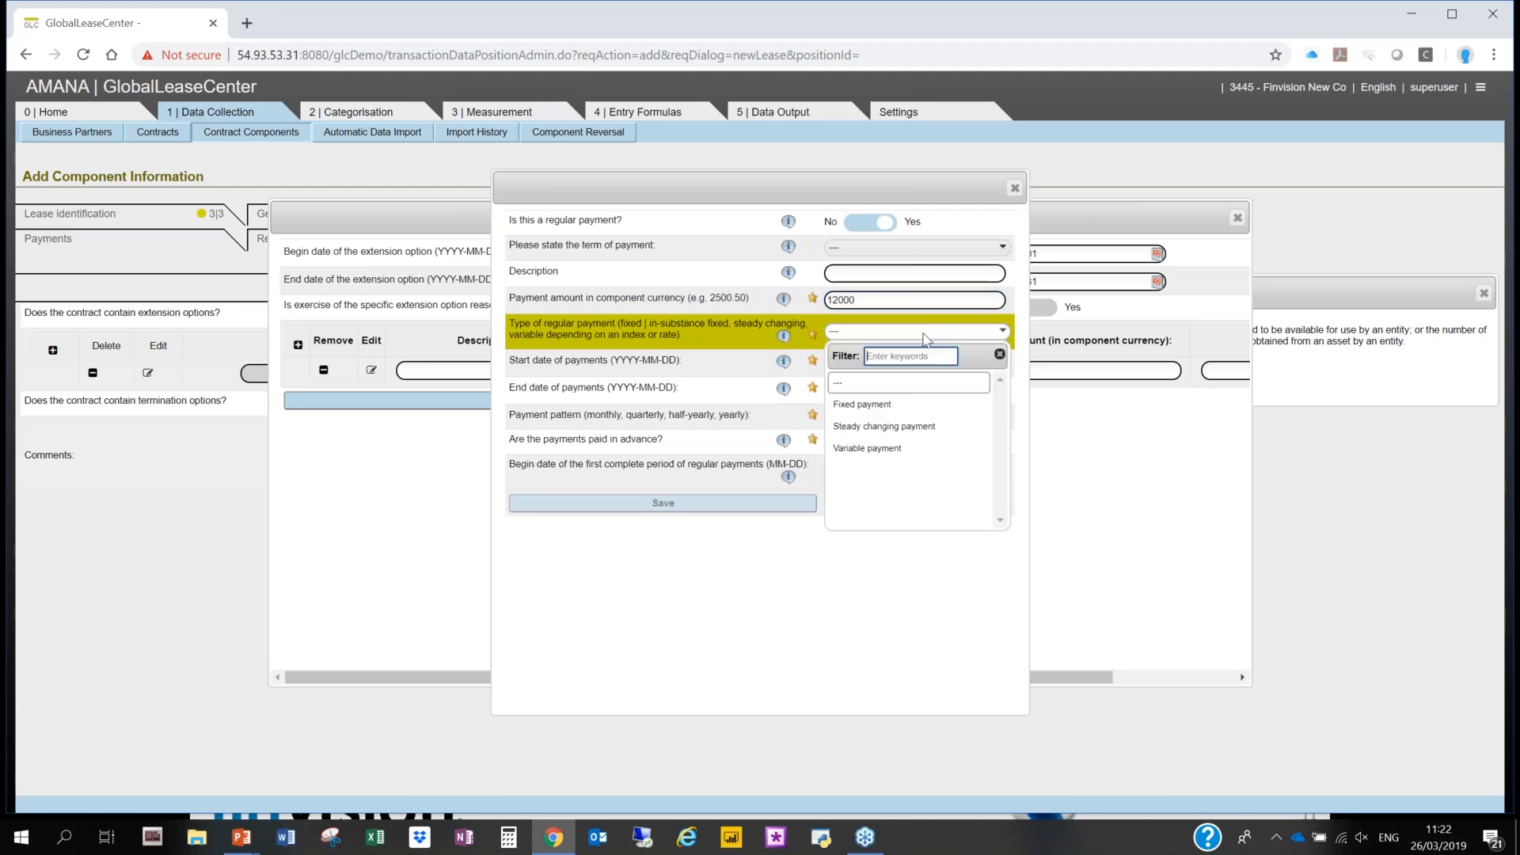
click(910, 405)
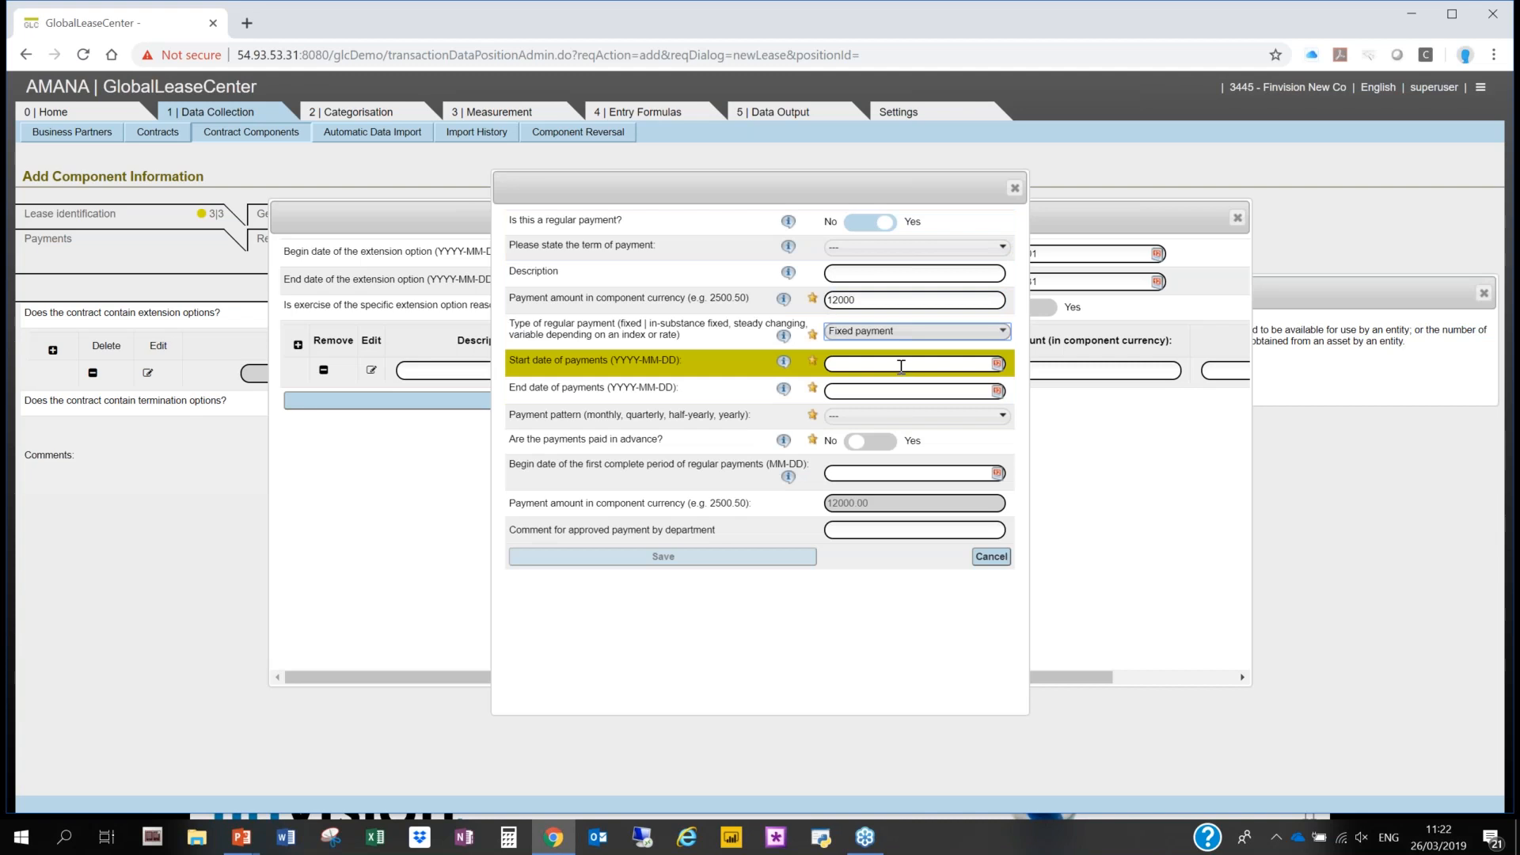
- Set the start date of the extension option's regular payments to 2027-01-01
click(900, 365)
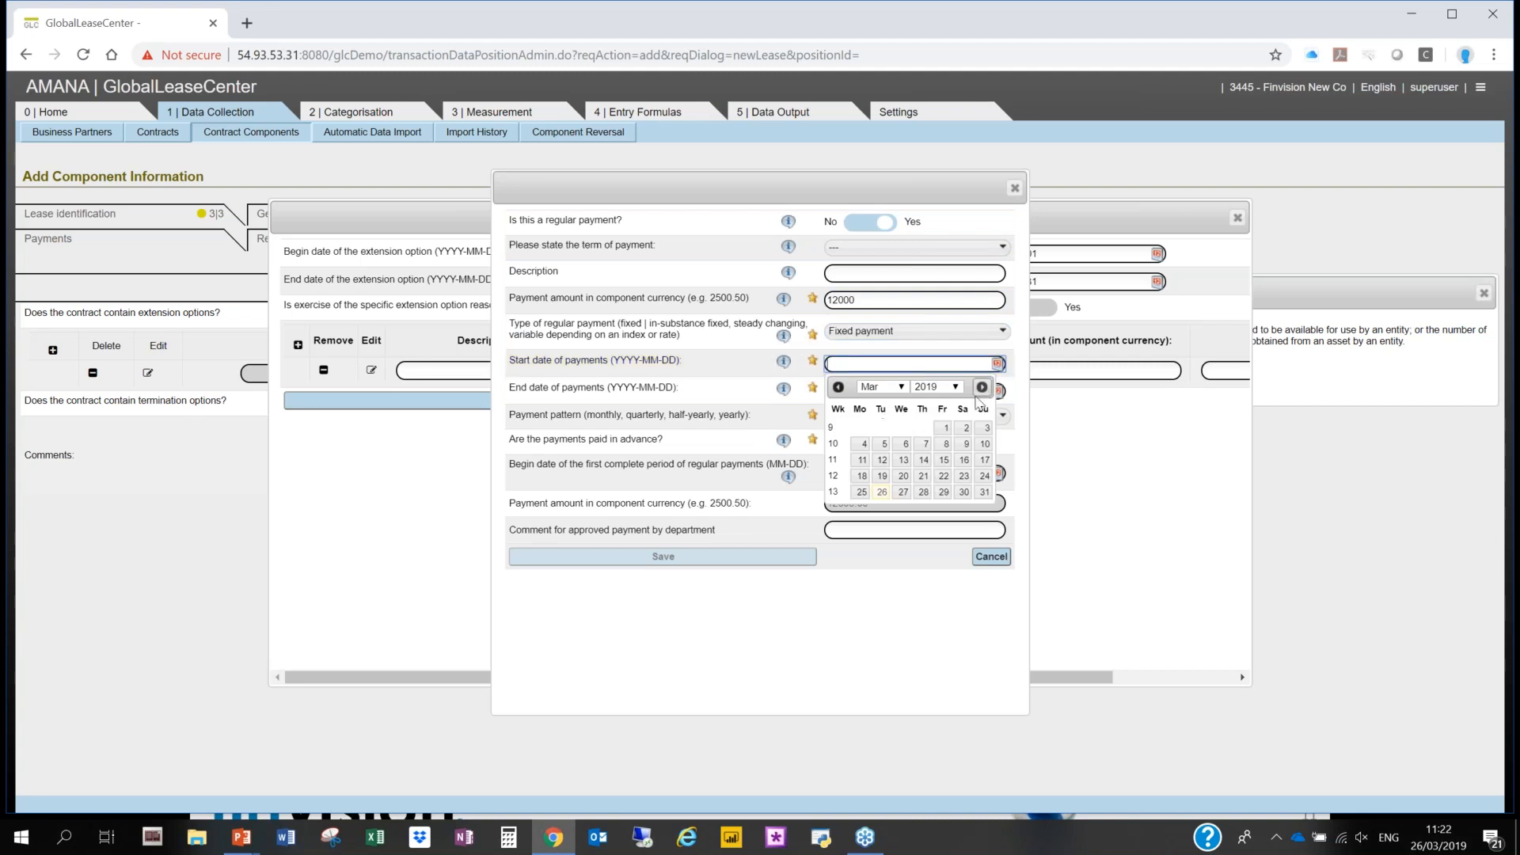
click(880, 386)
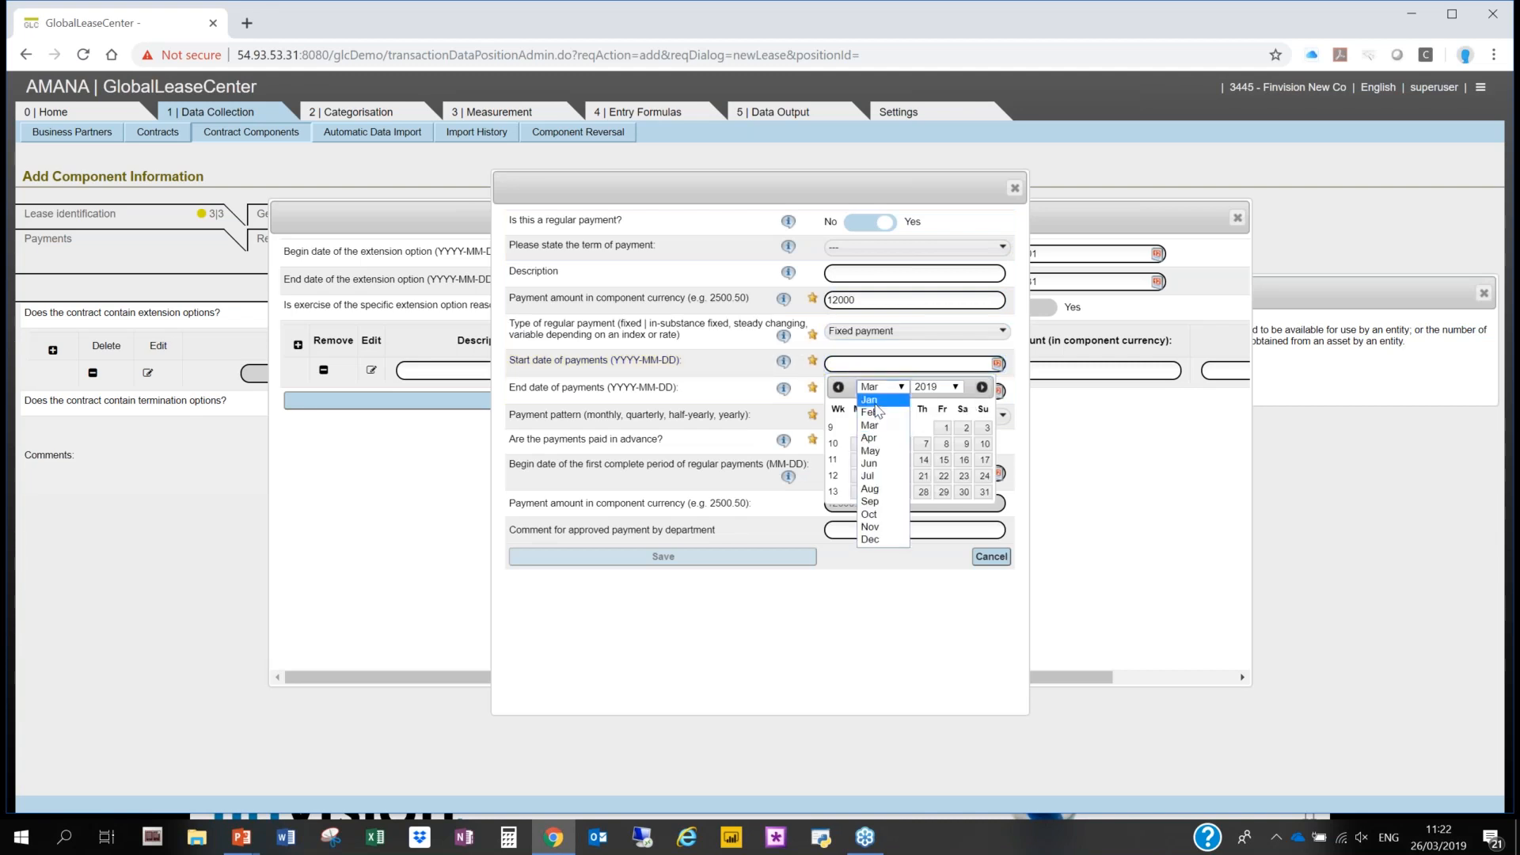
click(874, 399)
click(884, 430)
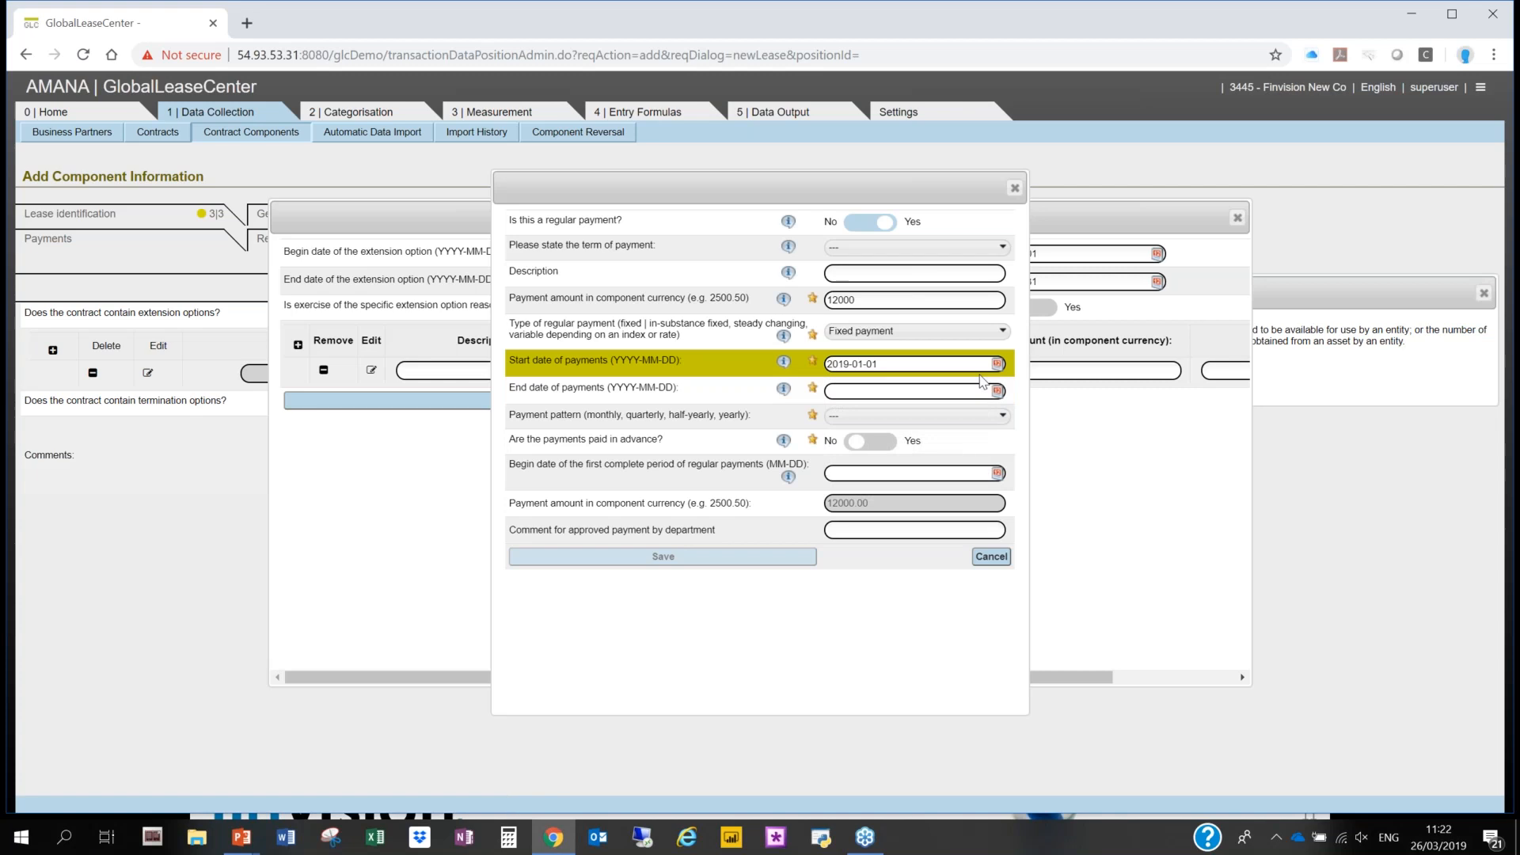
click(940, 392)
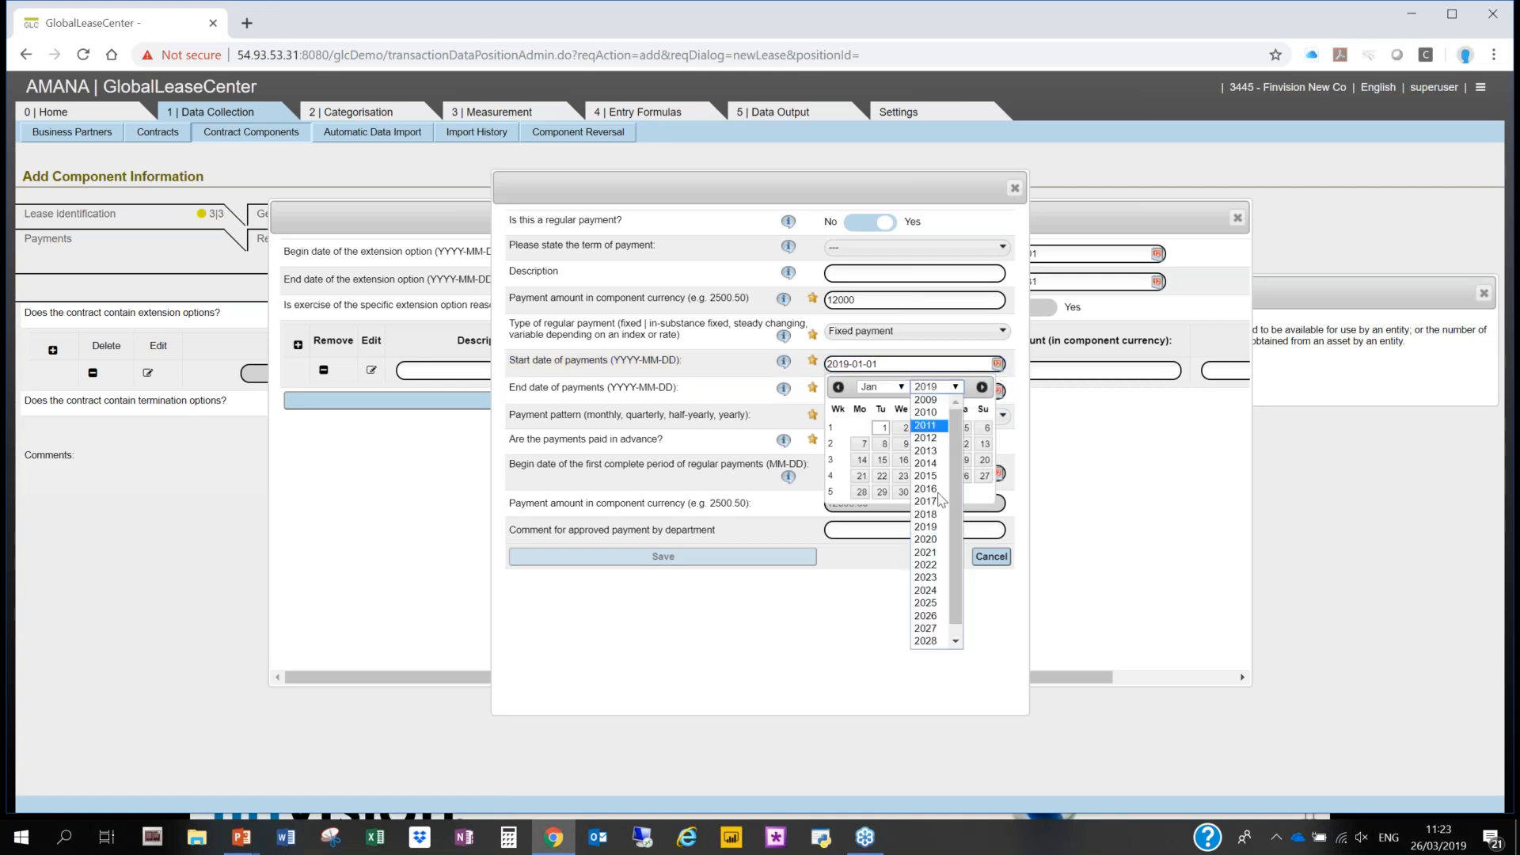
click(935, 629)
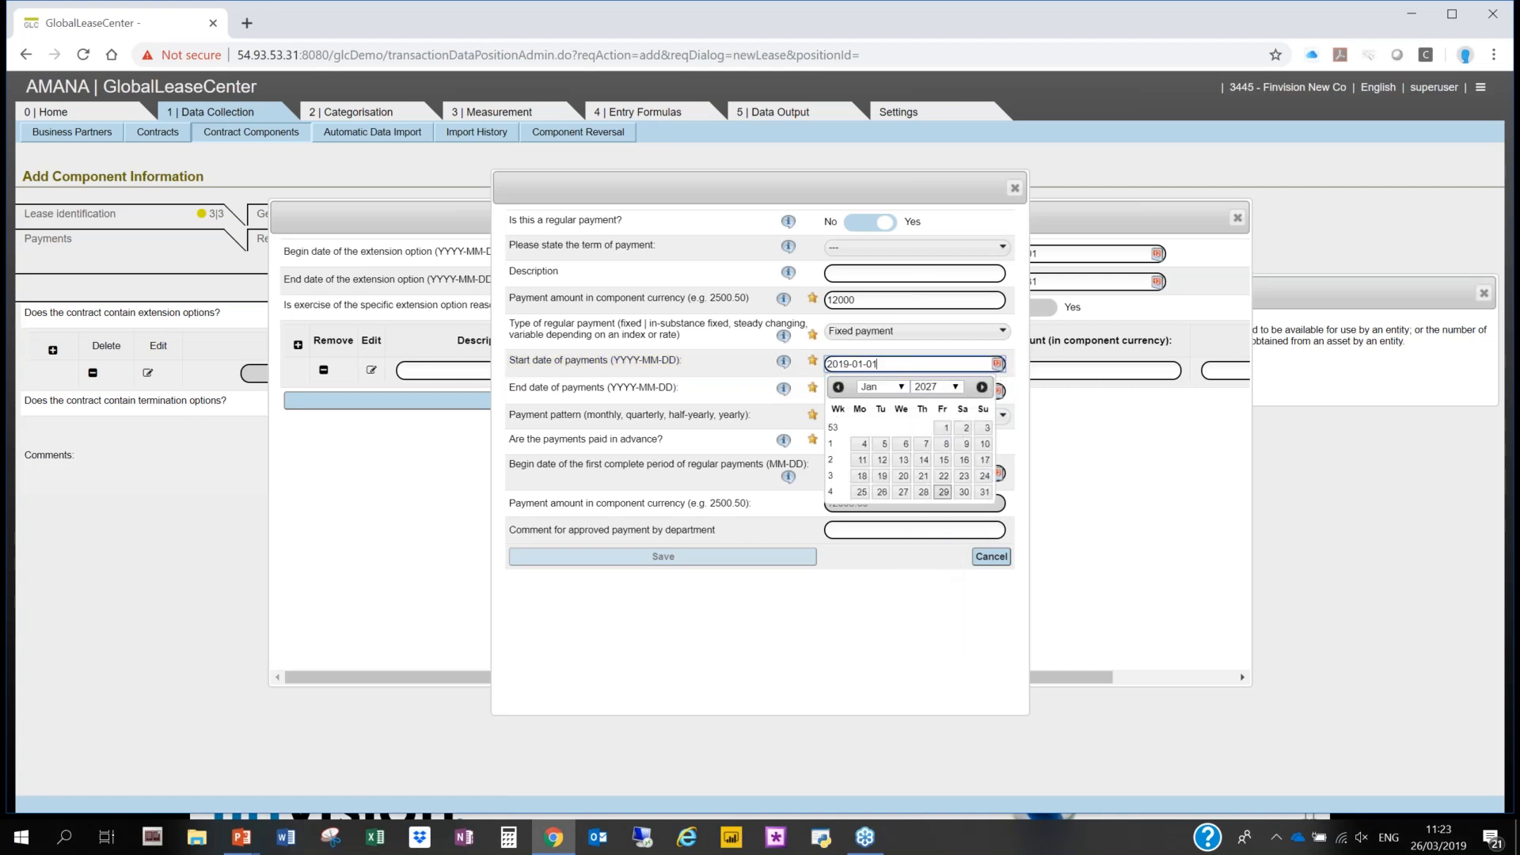
click(945, 428)
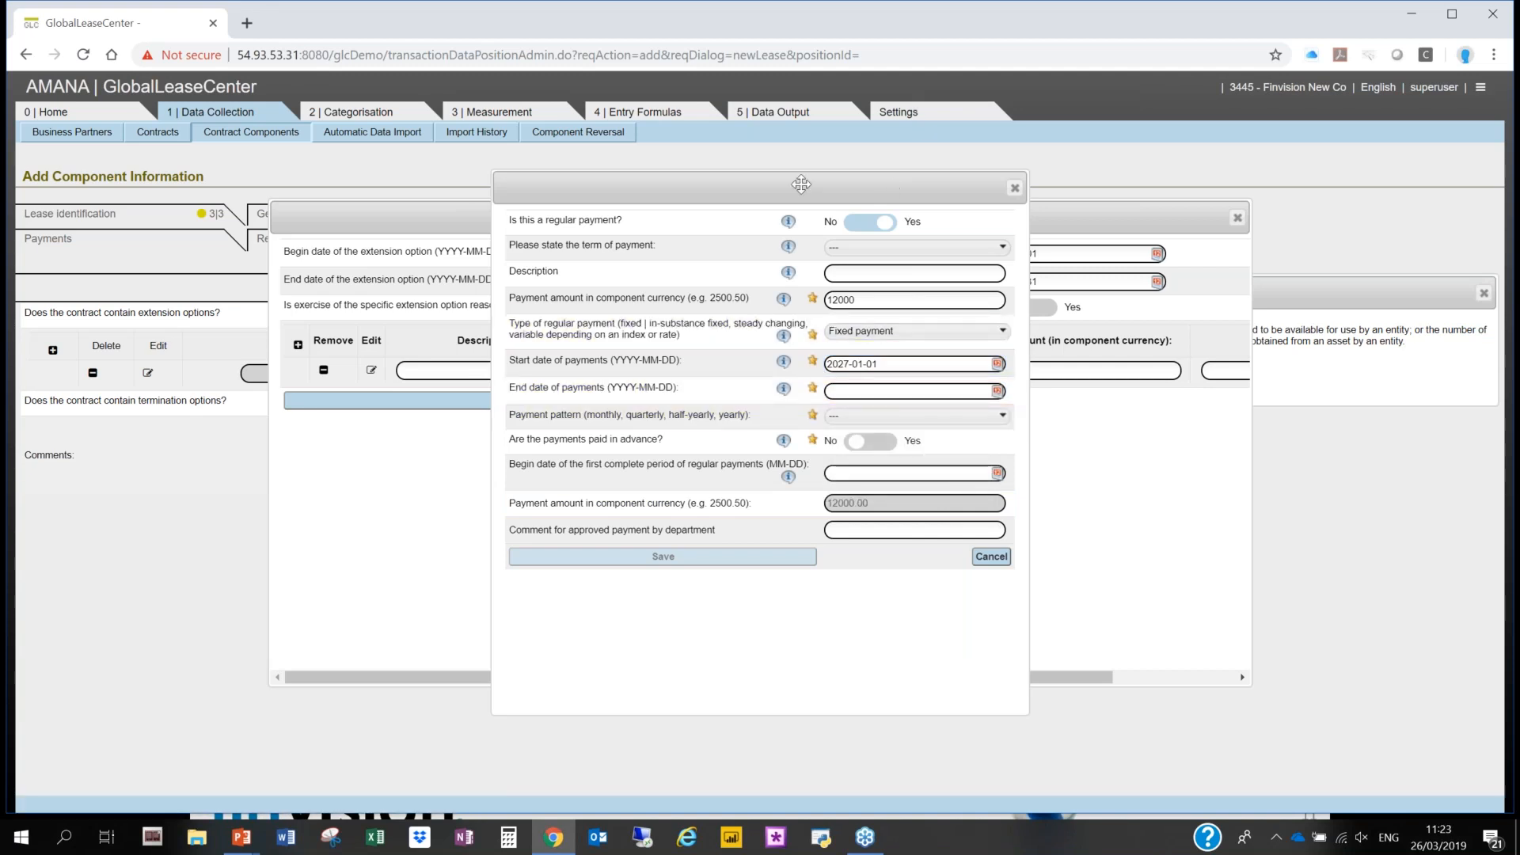
- Set the end date of the extension option's regular payments to 2028-12-31
drag(801, 184, 596, 186)
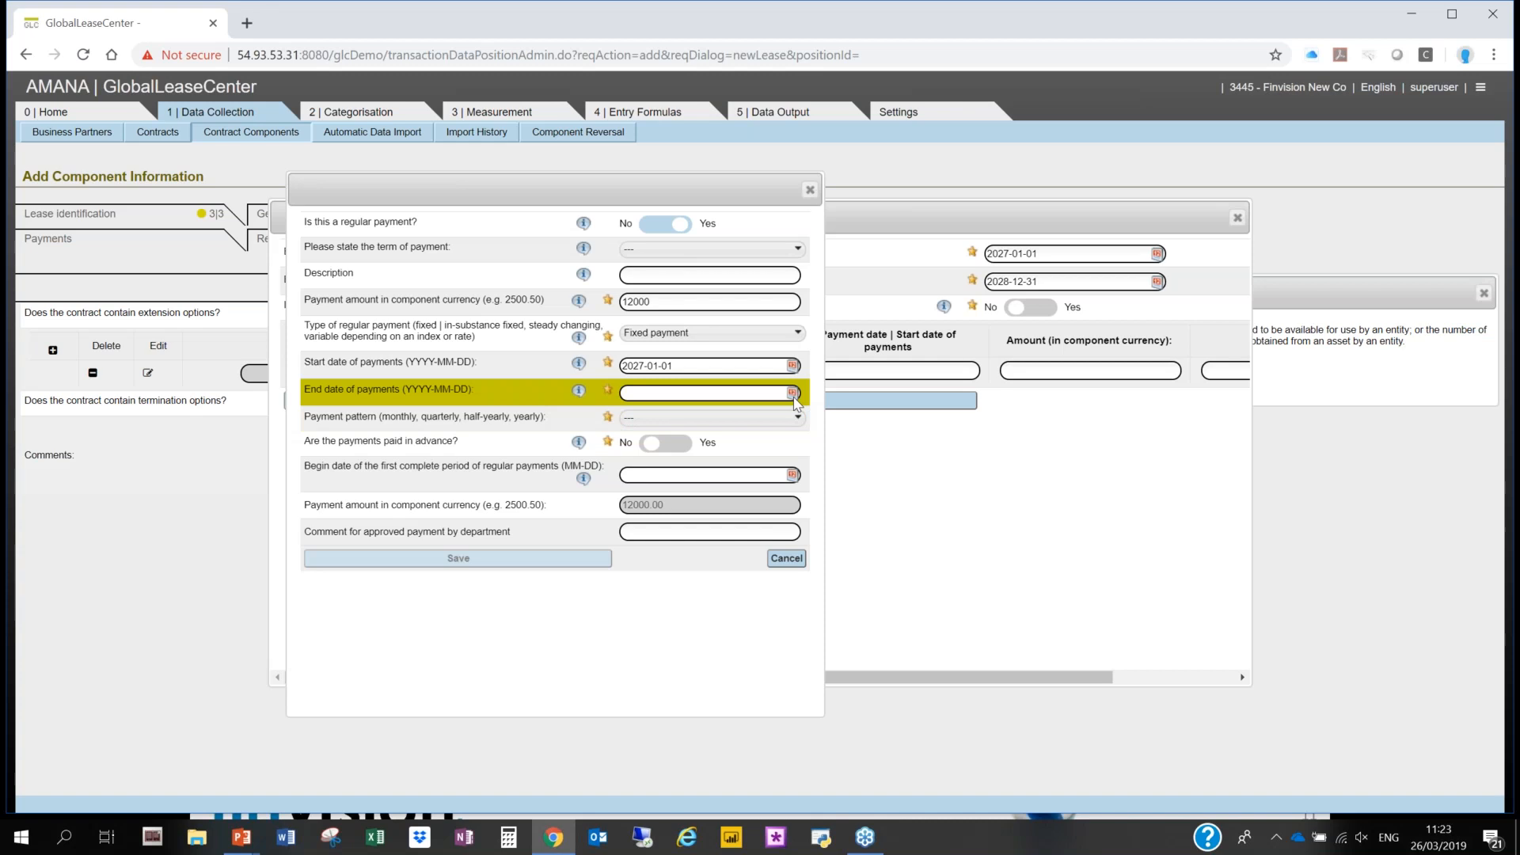
click(792, 393)
click(730, 415)
click(721, 670)
click(677, 415)
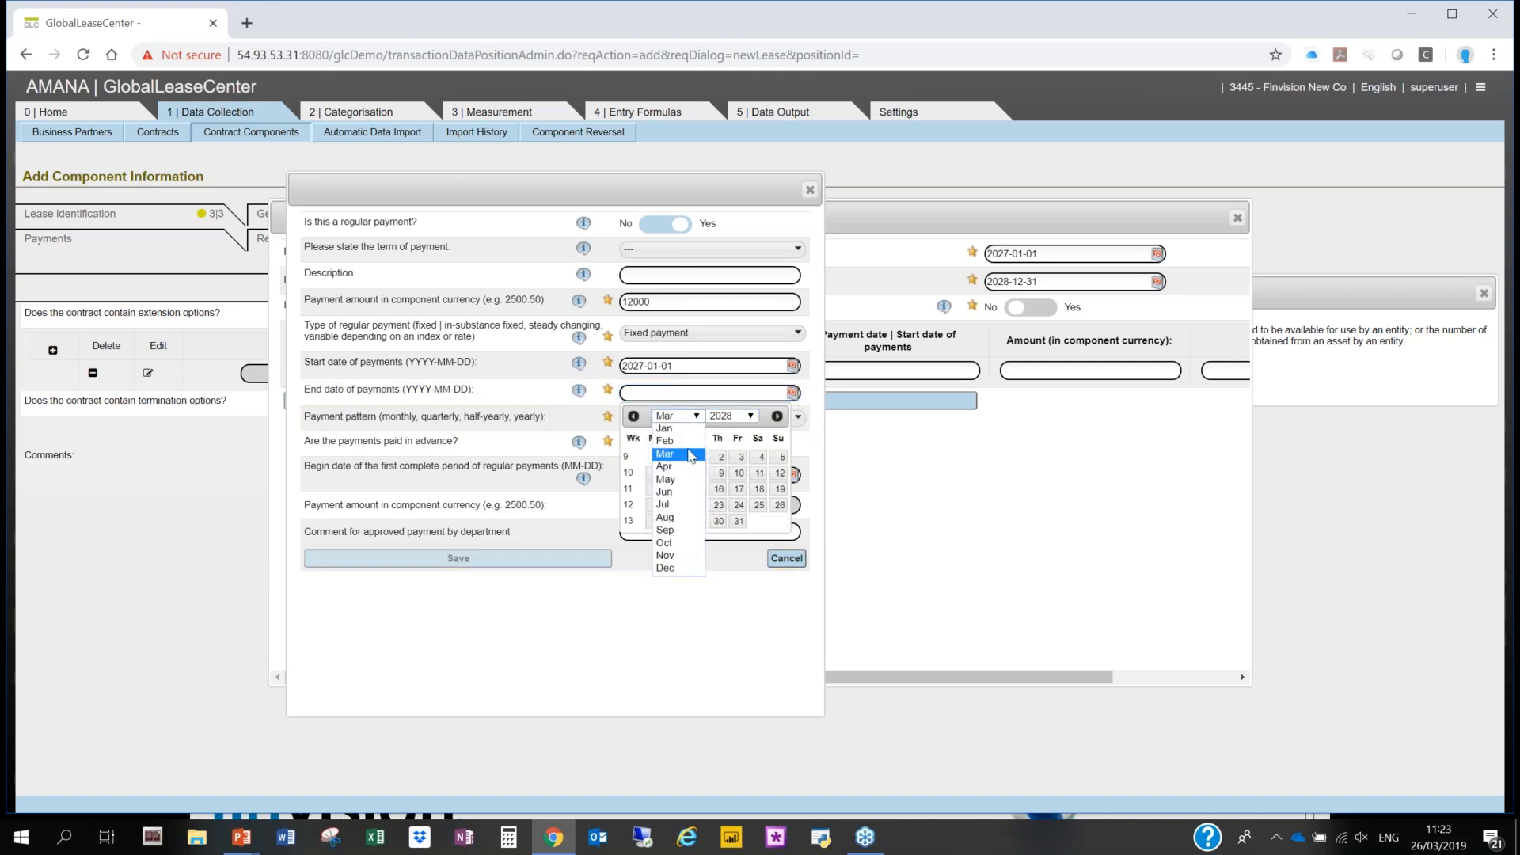
click(673, 570)
click(779, 521)
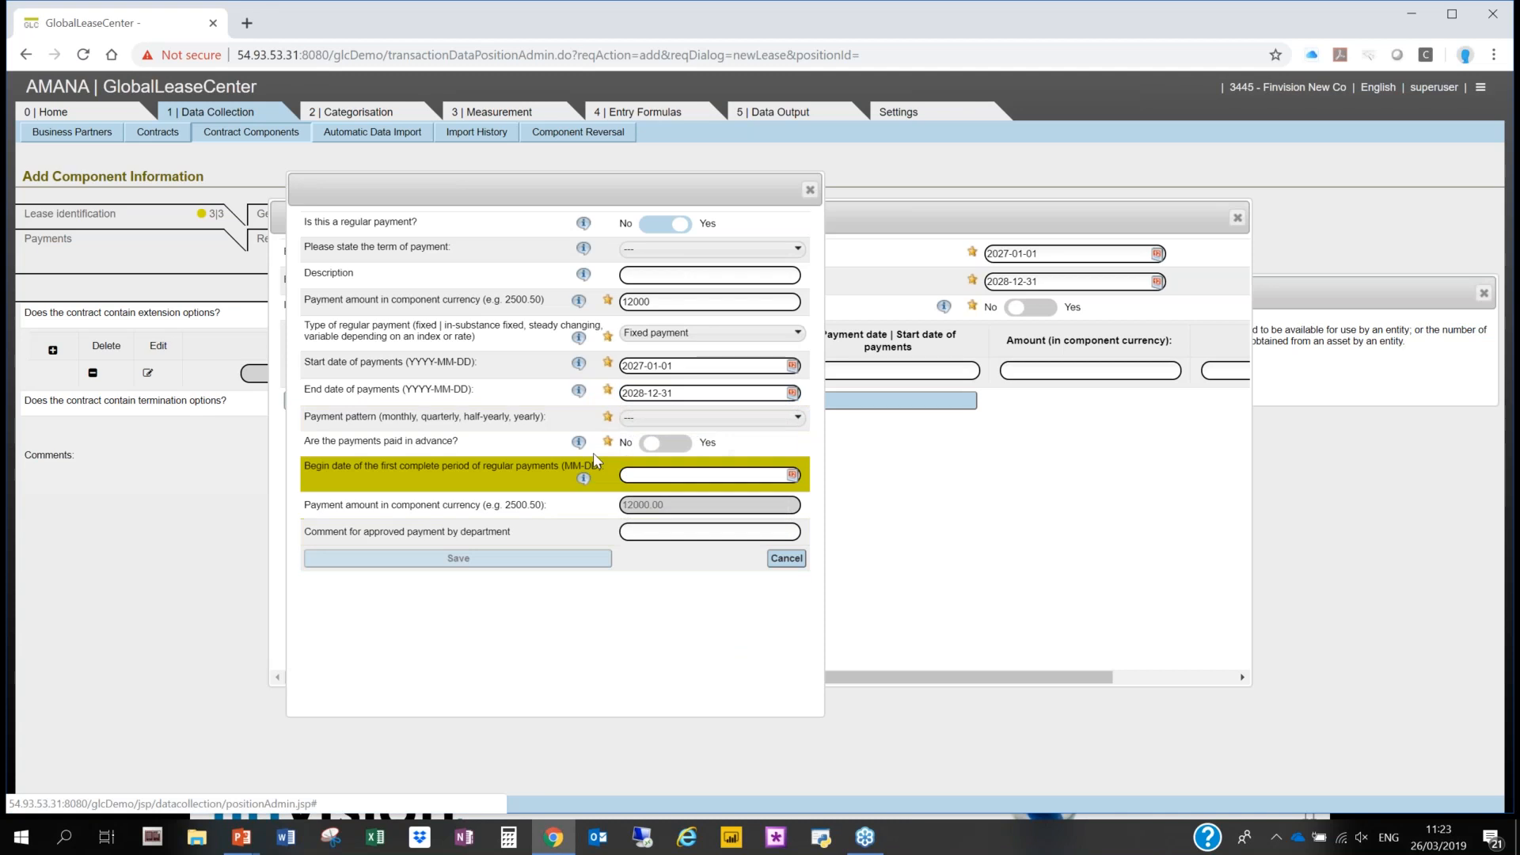
- Set the extension payment's pattern to Monthly and save both the payment and the extension option
click(656, 420)
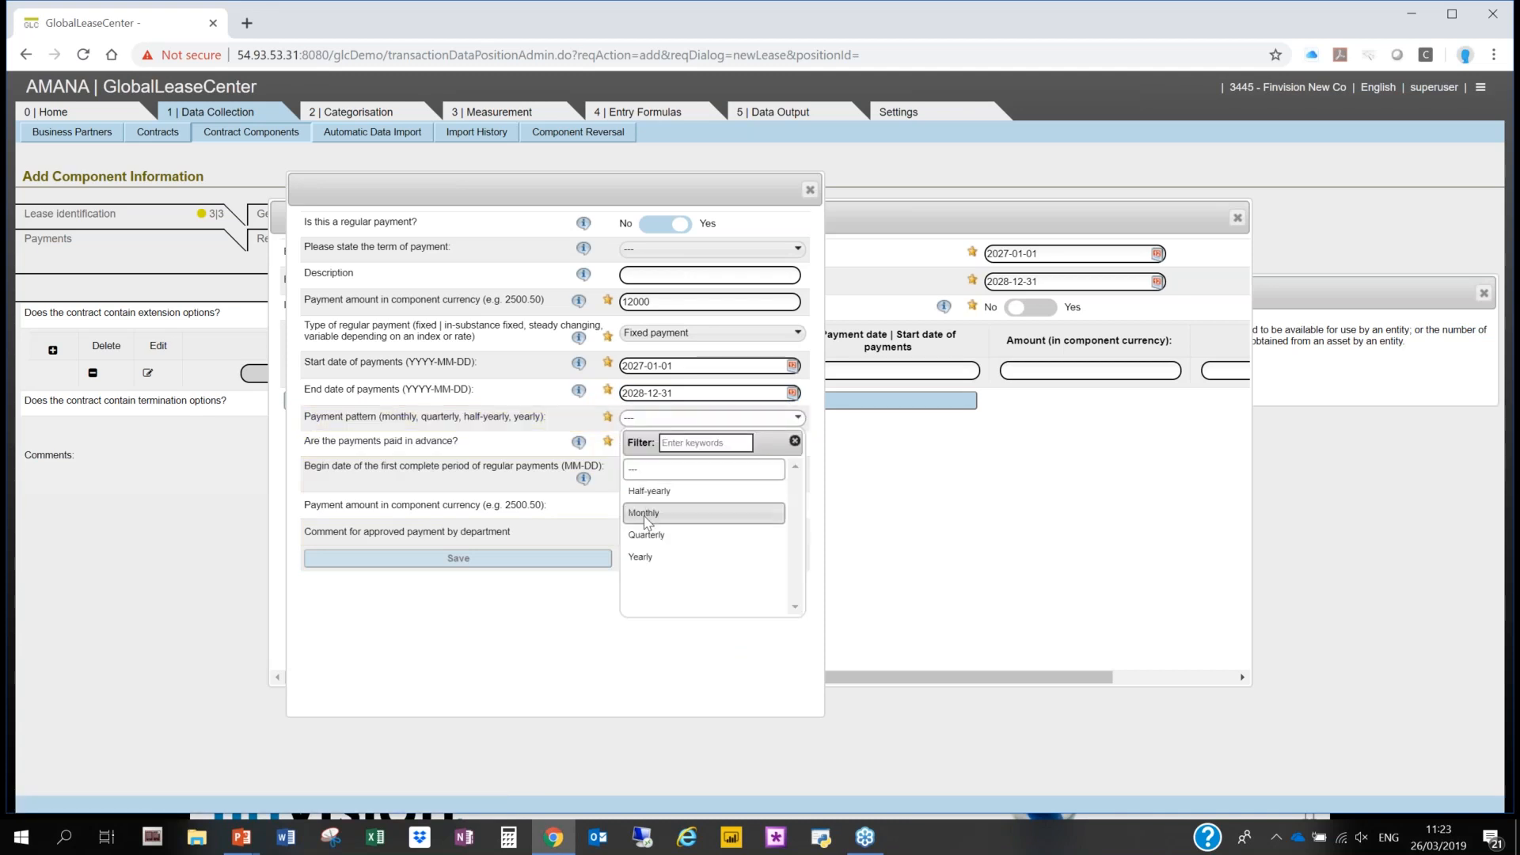
click(645, 516)
click(558, 559)
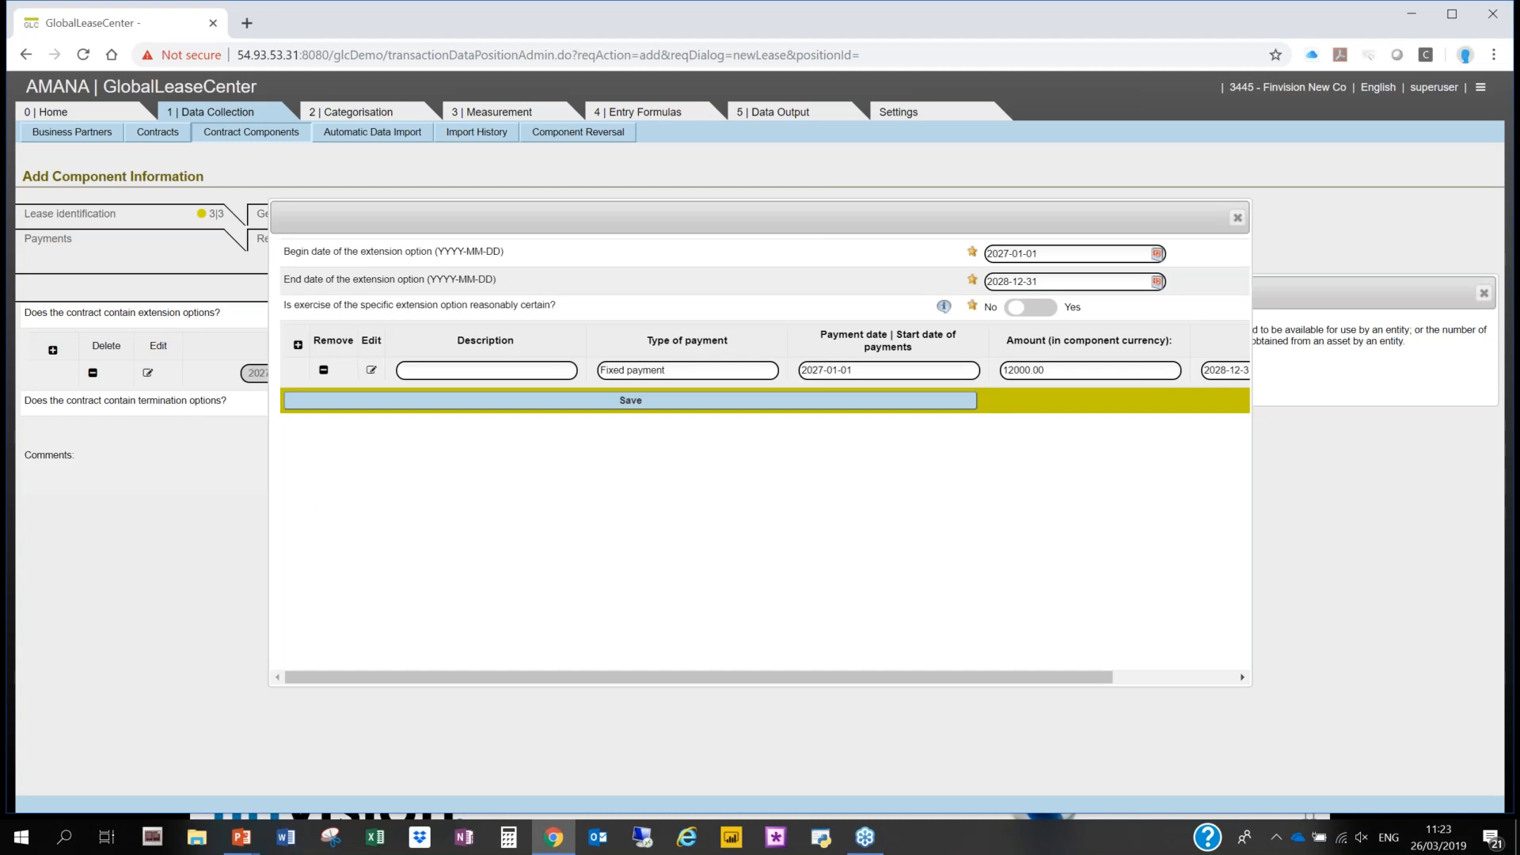
click(576, 400)
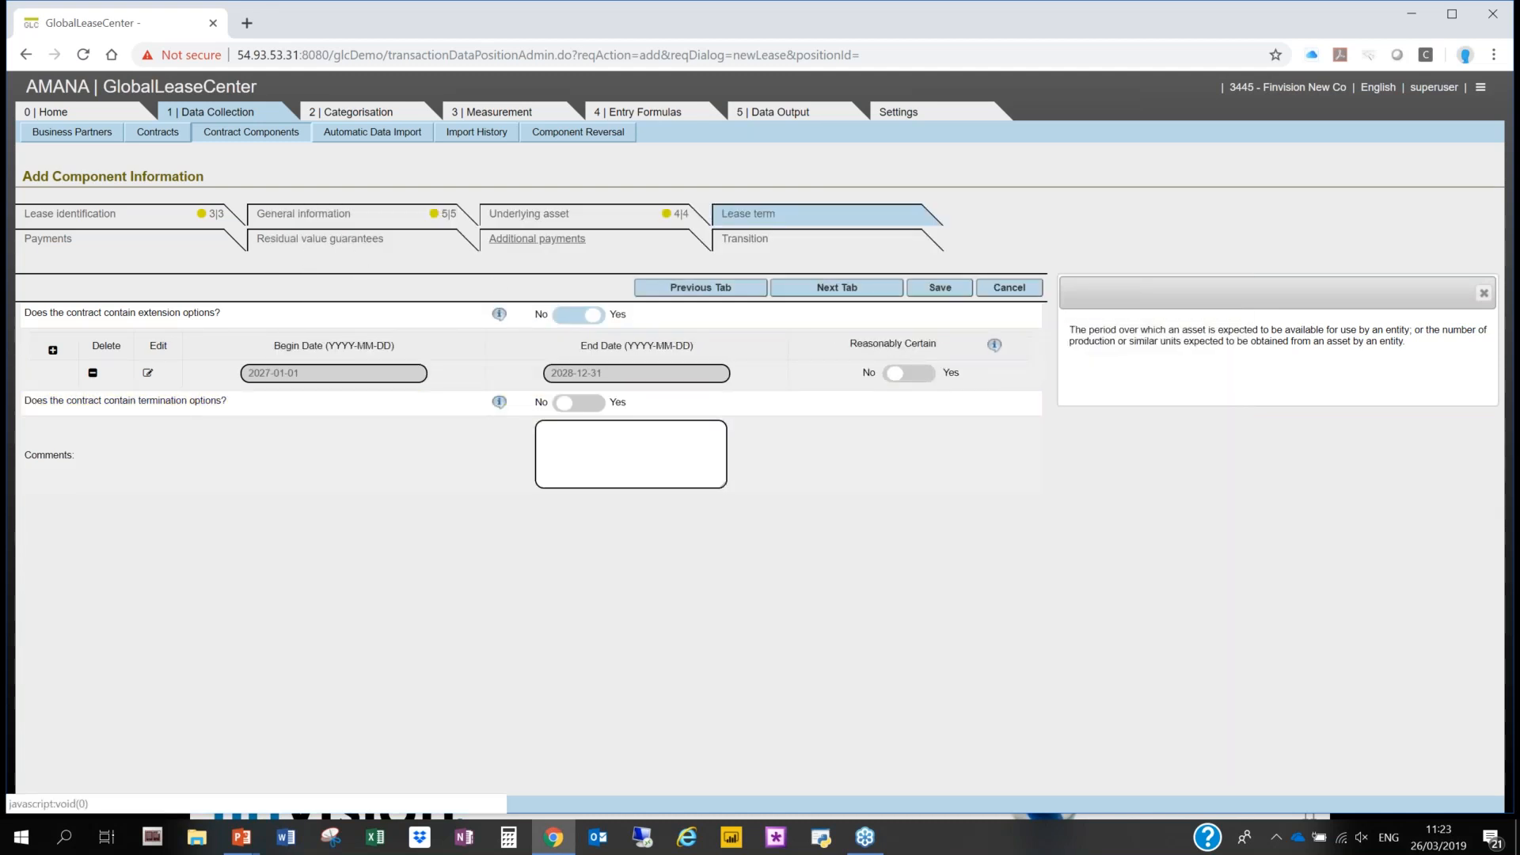
- Record initial direct costs of 50000 under the additional payments and save the building as a completed component
click(554, 240)
click(590, 314)
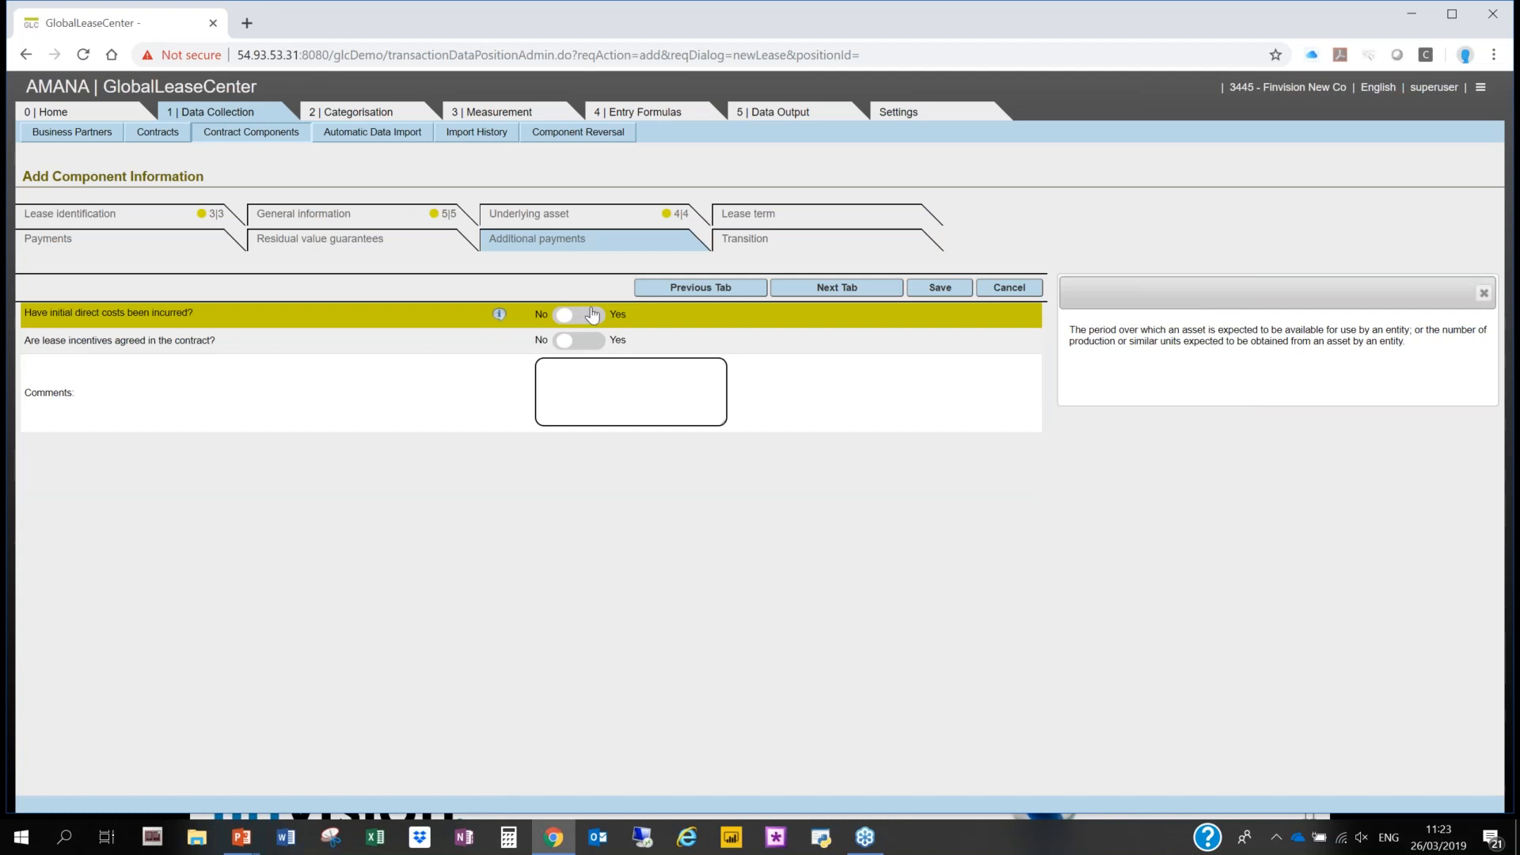
text(5)
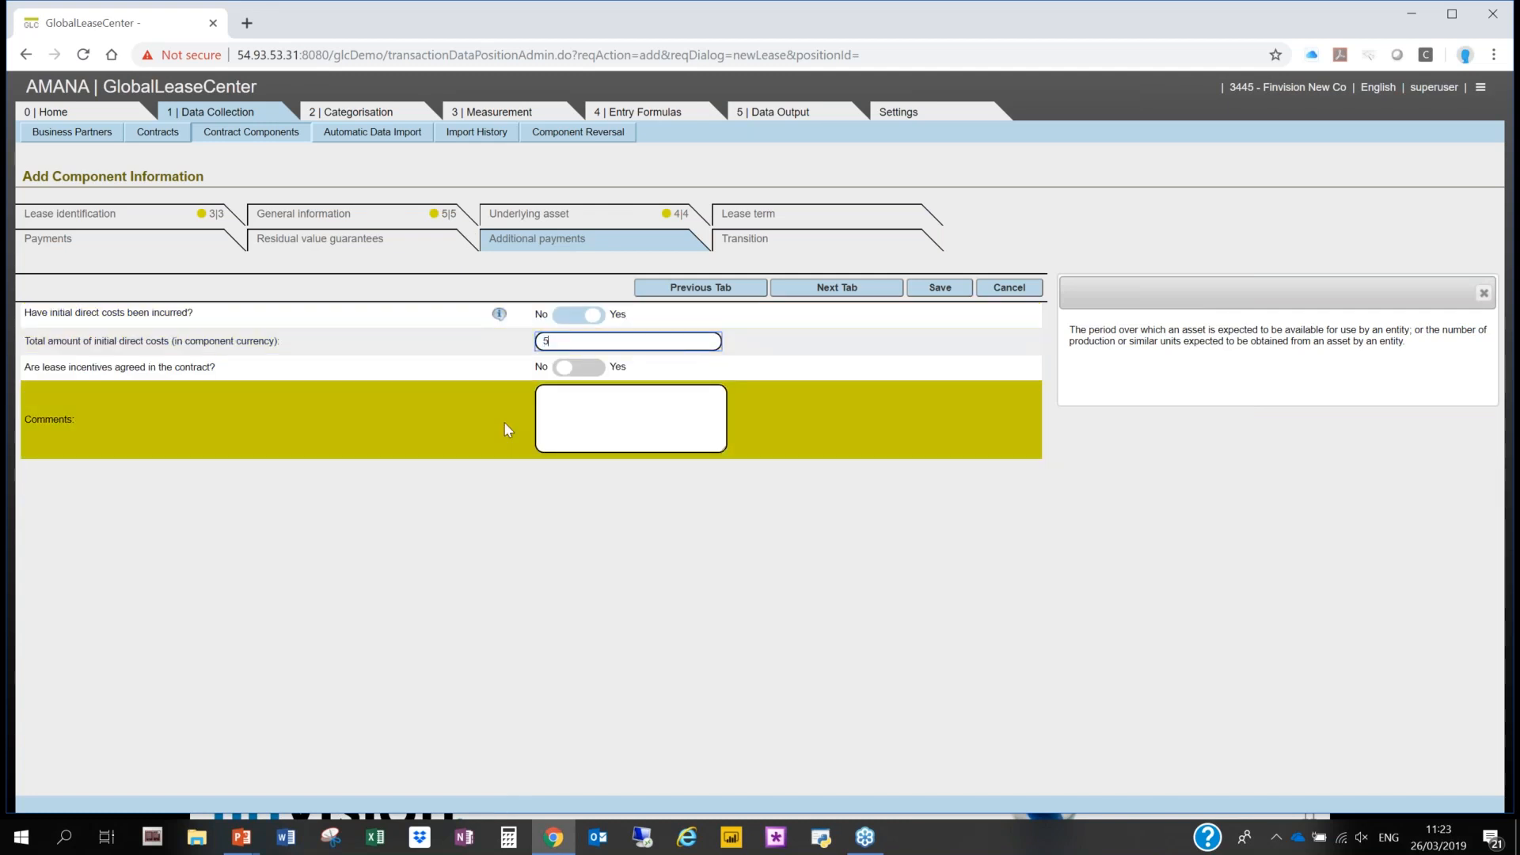
text(0000)
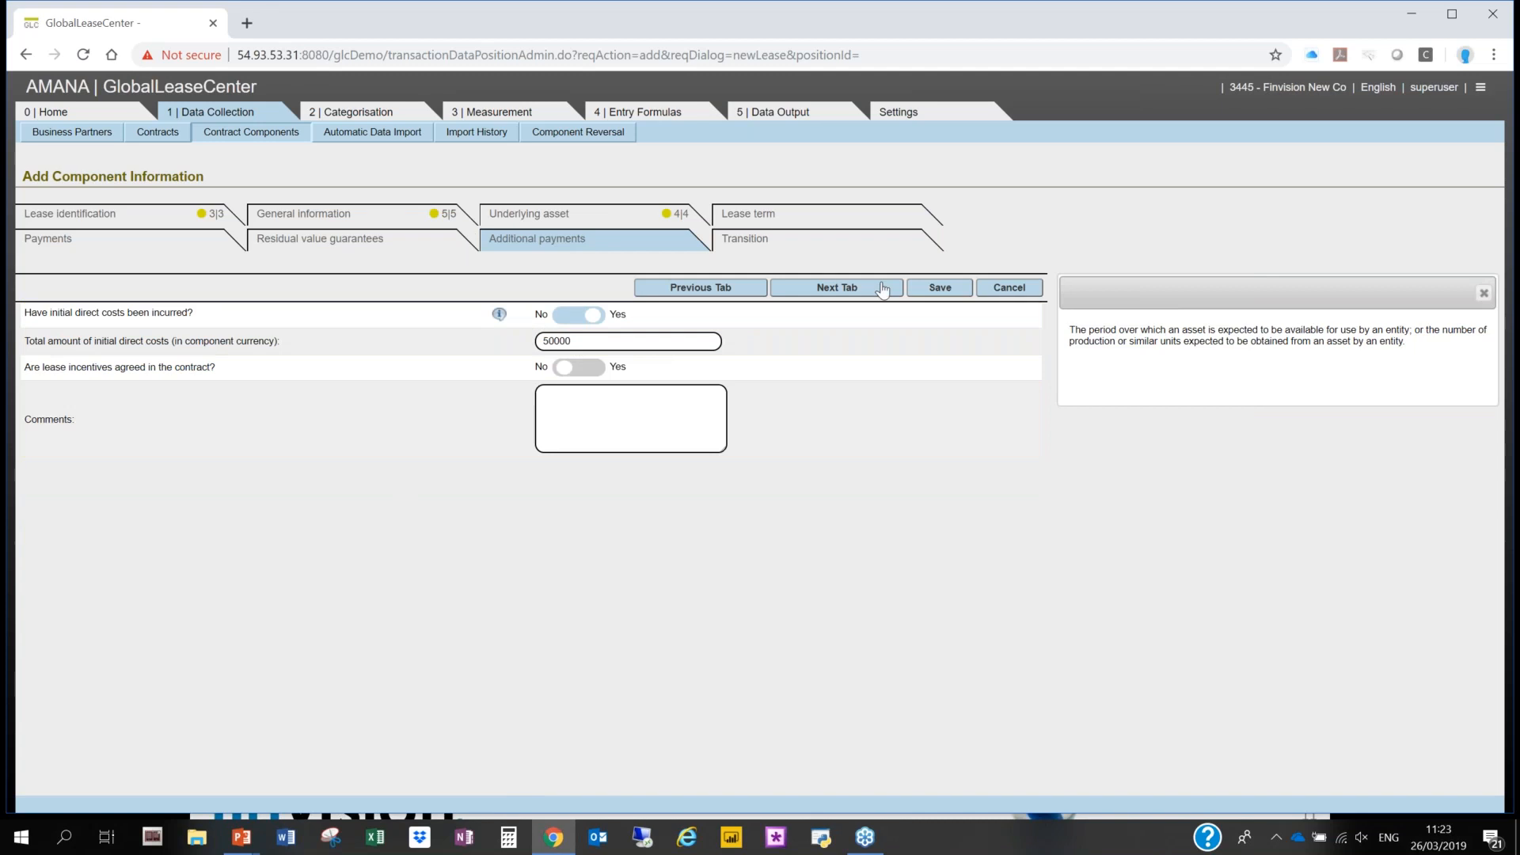
click(937, 287)
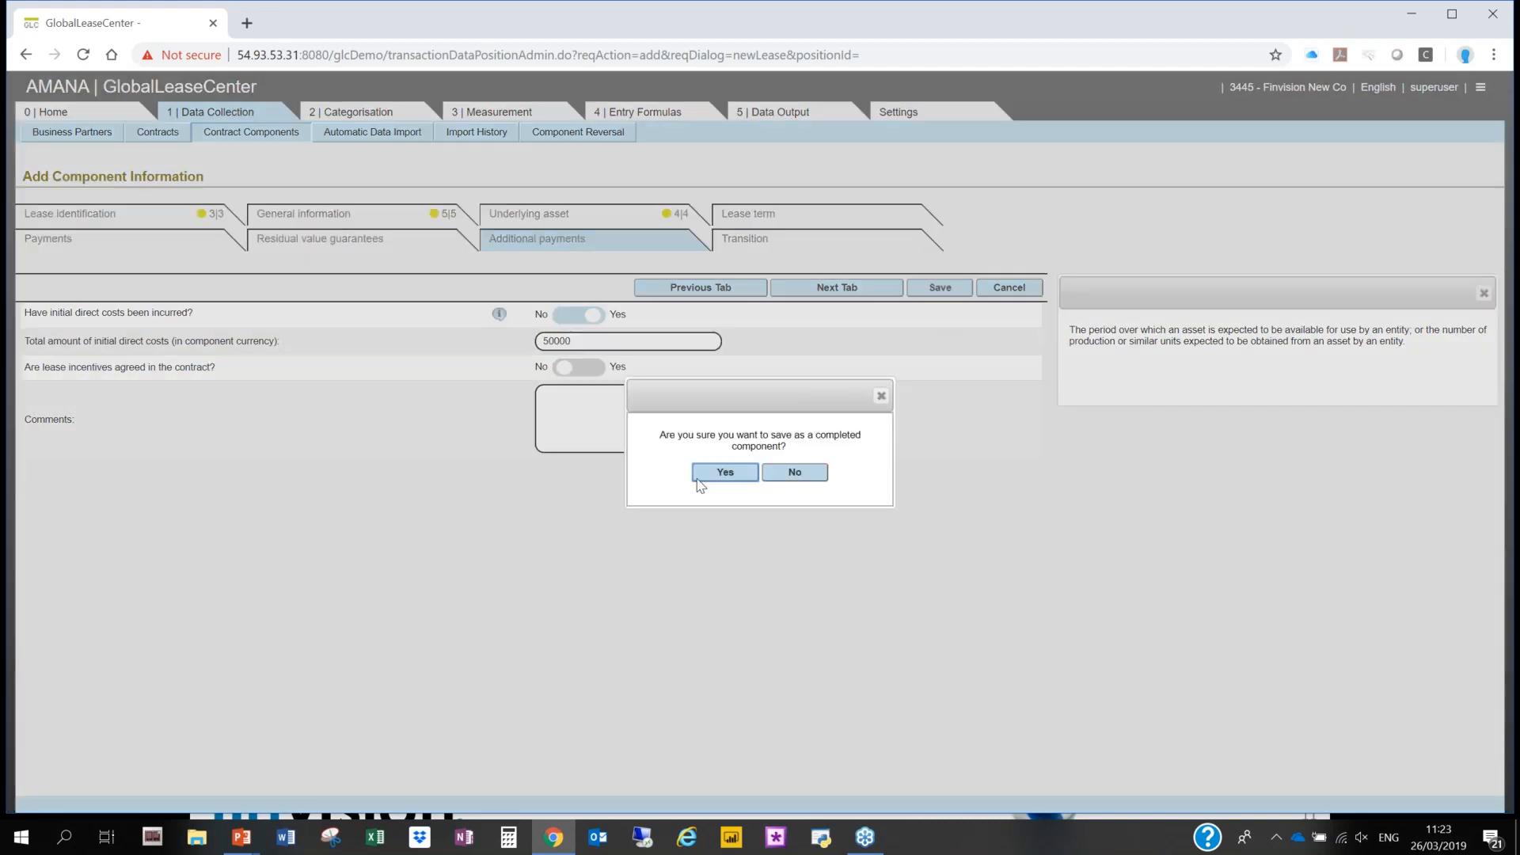
click(699, 475)
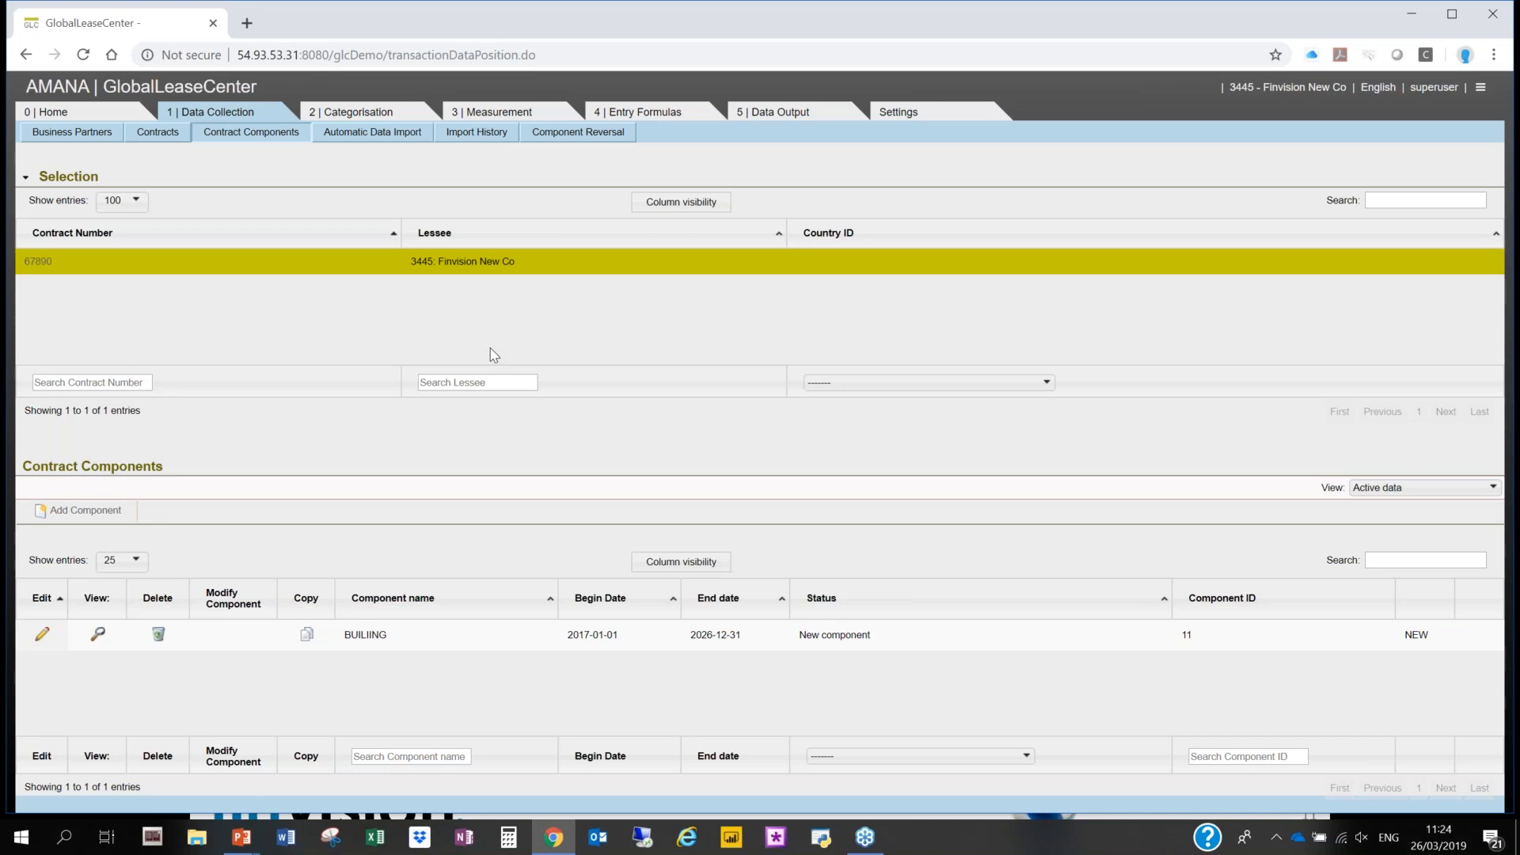
- Categorise the new building component and open the result on categorisation
click(364, 117)
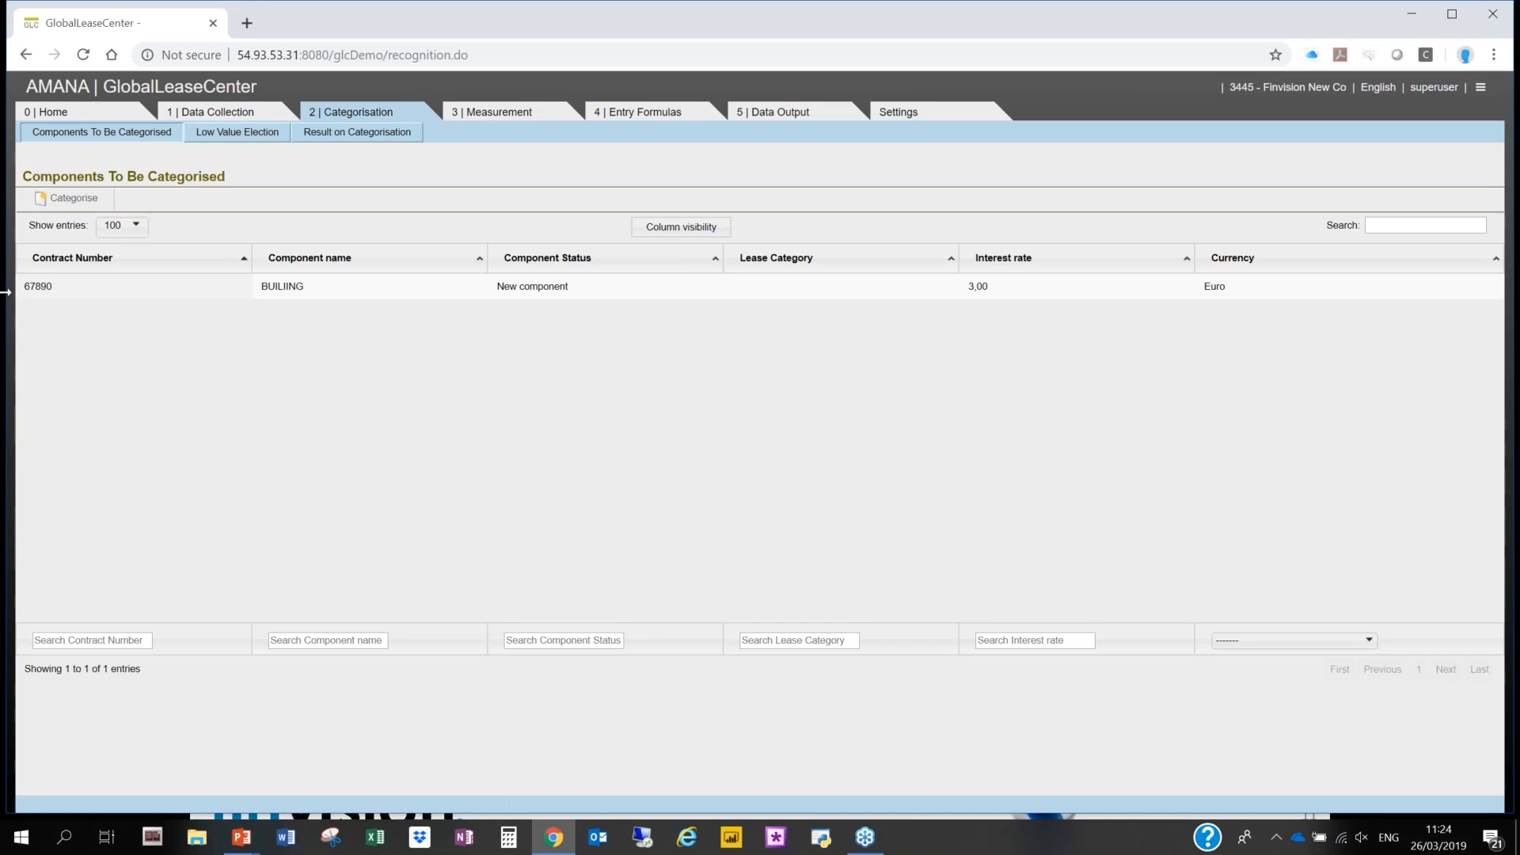
click(71, 198)
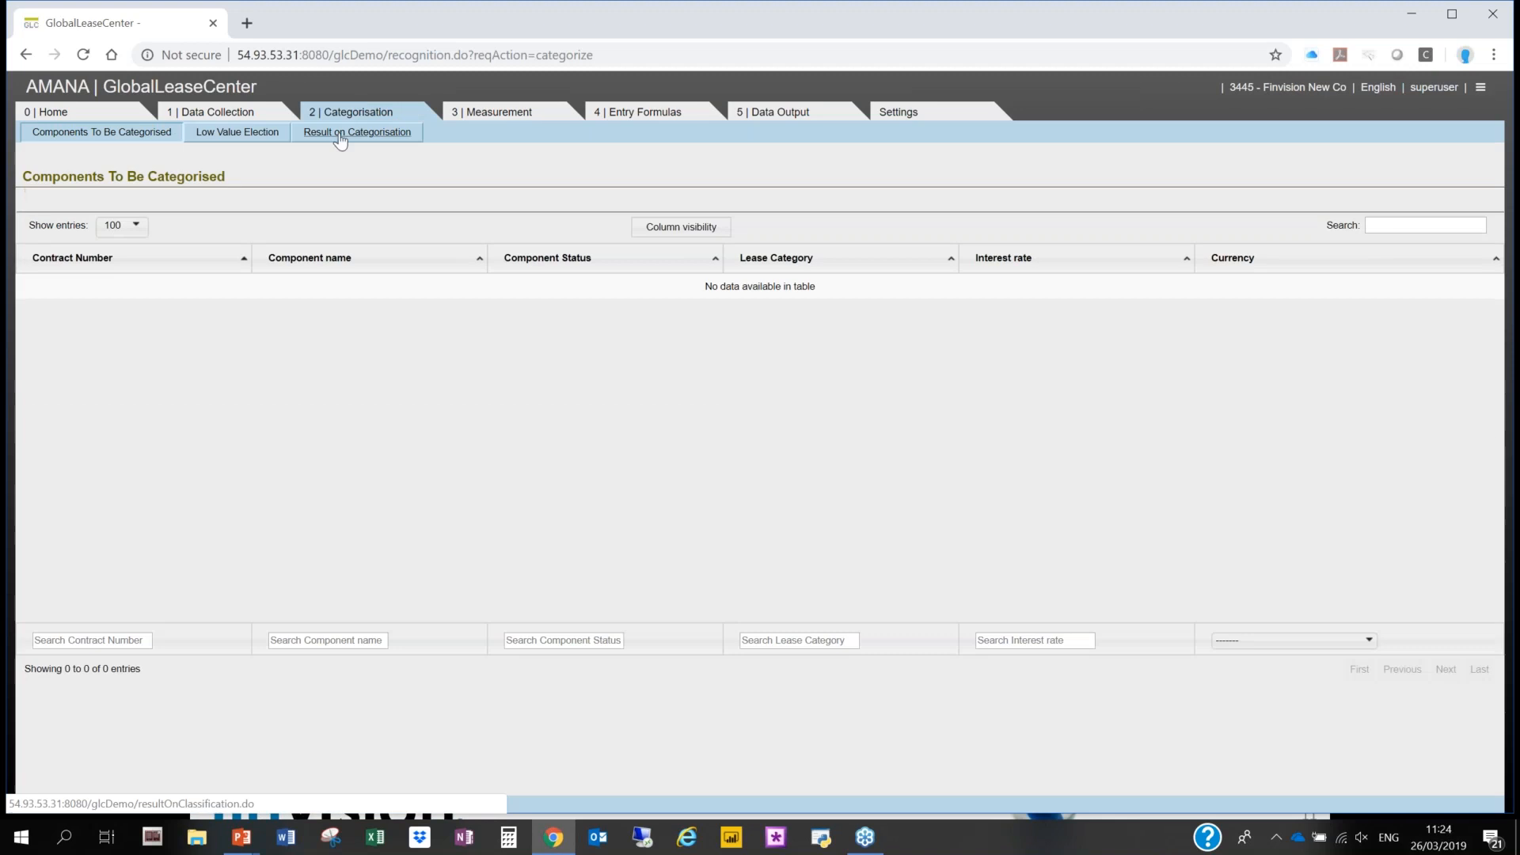
click(357, 132)
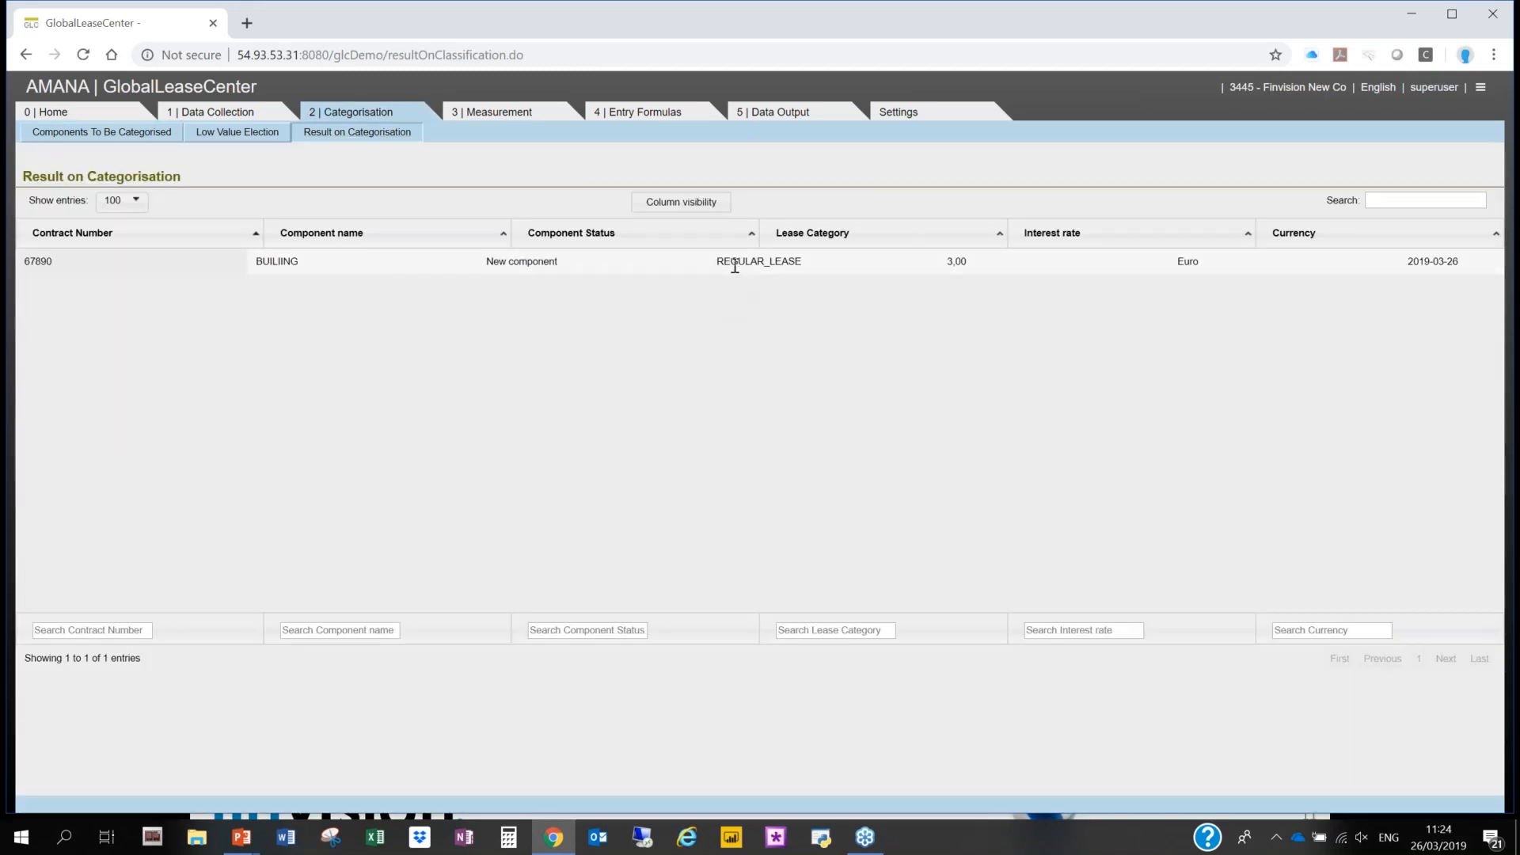
- Calculate the building component's lease liability preview and examine its payments, net liability and interest through the final periods
click(508, 119)
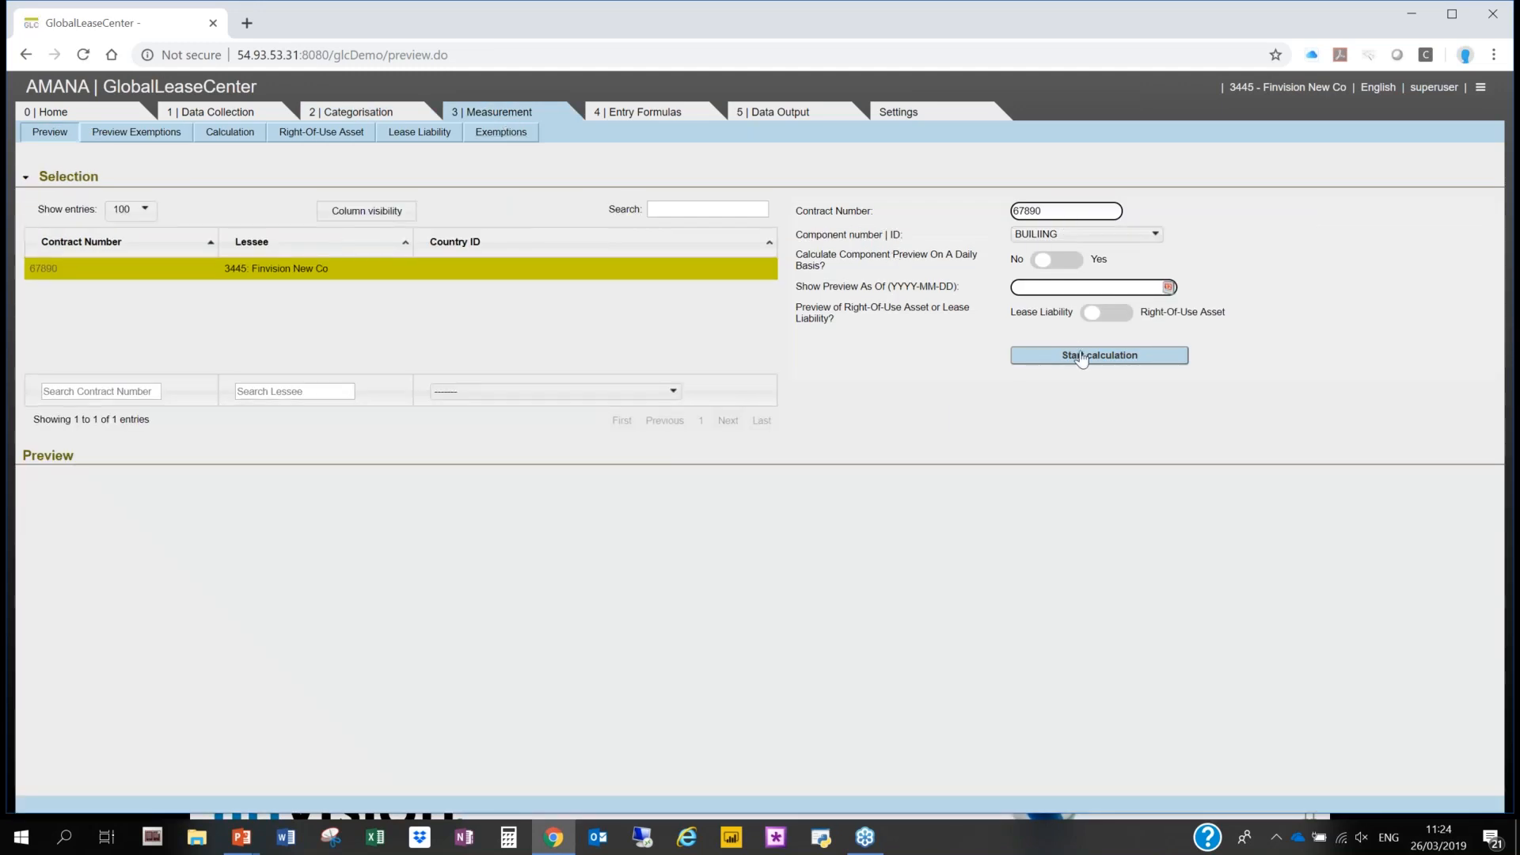
click(1077, 351)
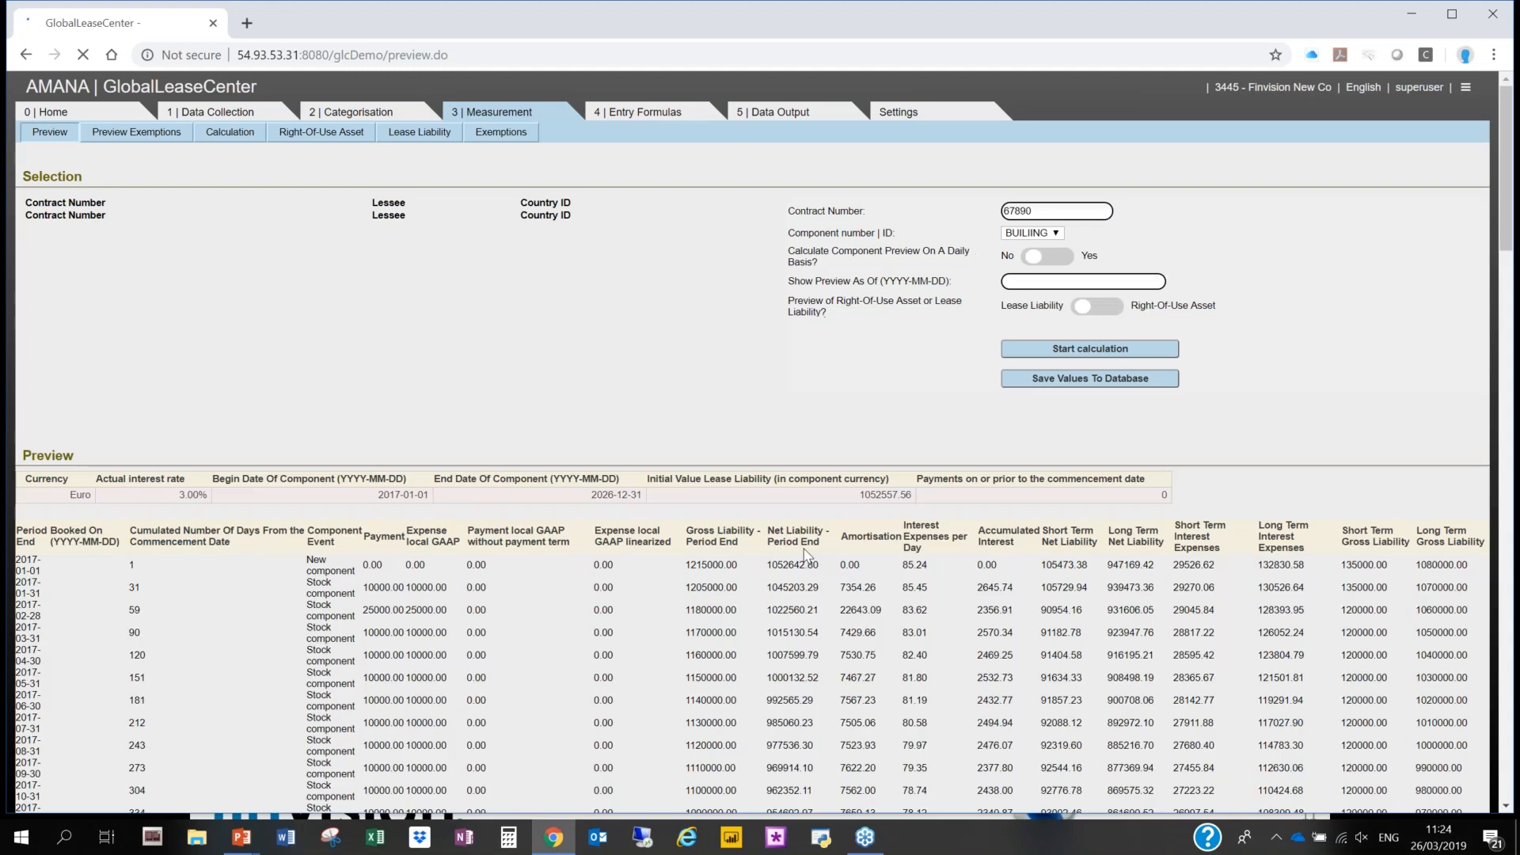
scroll(804, 548, down, 2)
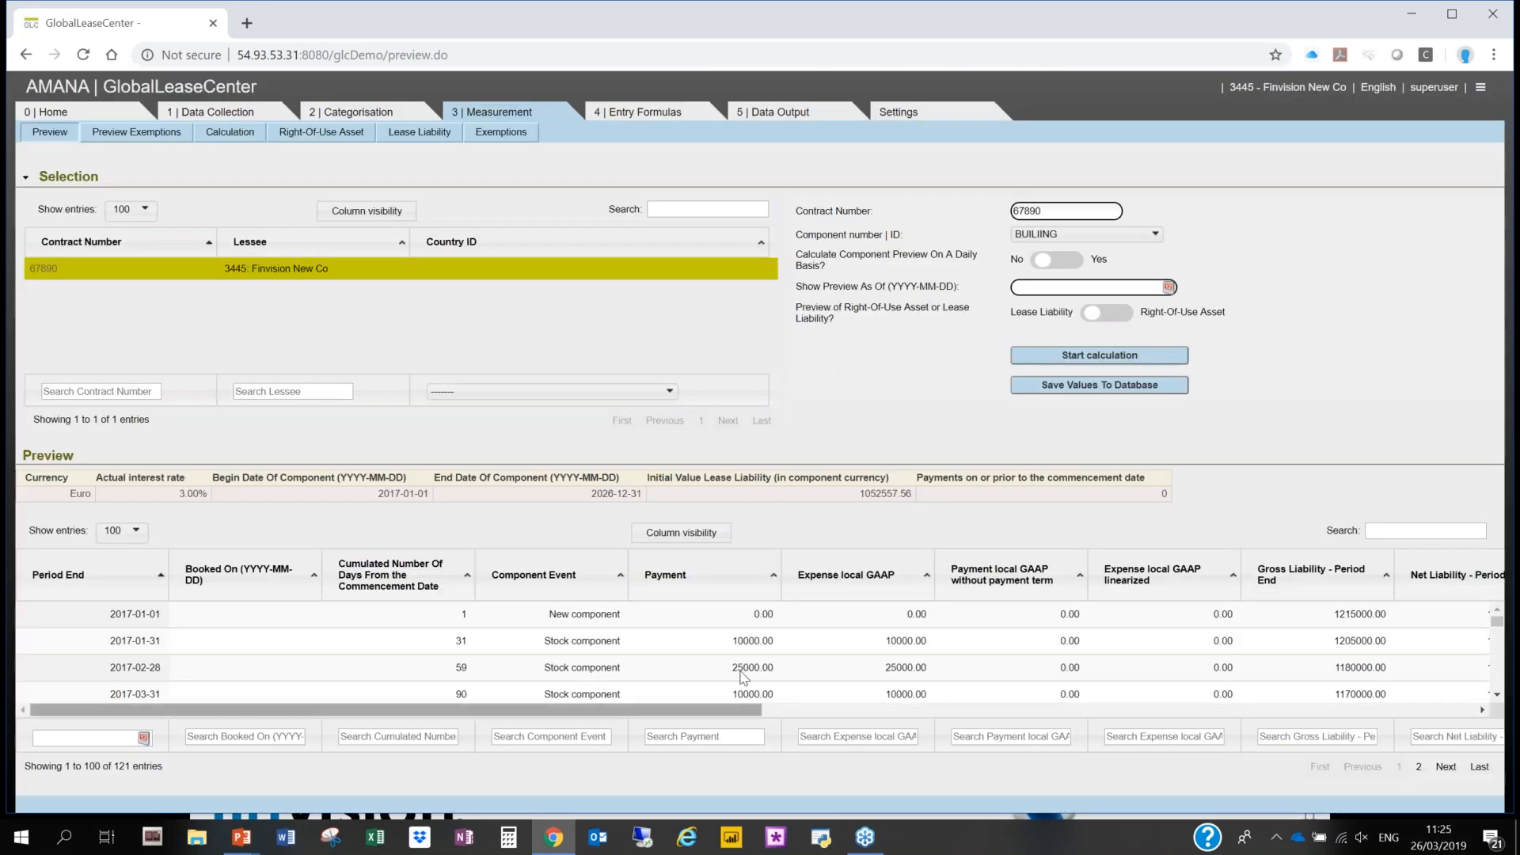
drag(754, 668, 703, 676)
click(741, 667)
scroll(833, 643, down, 1)
scroll(833, 643, up, 1)
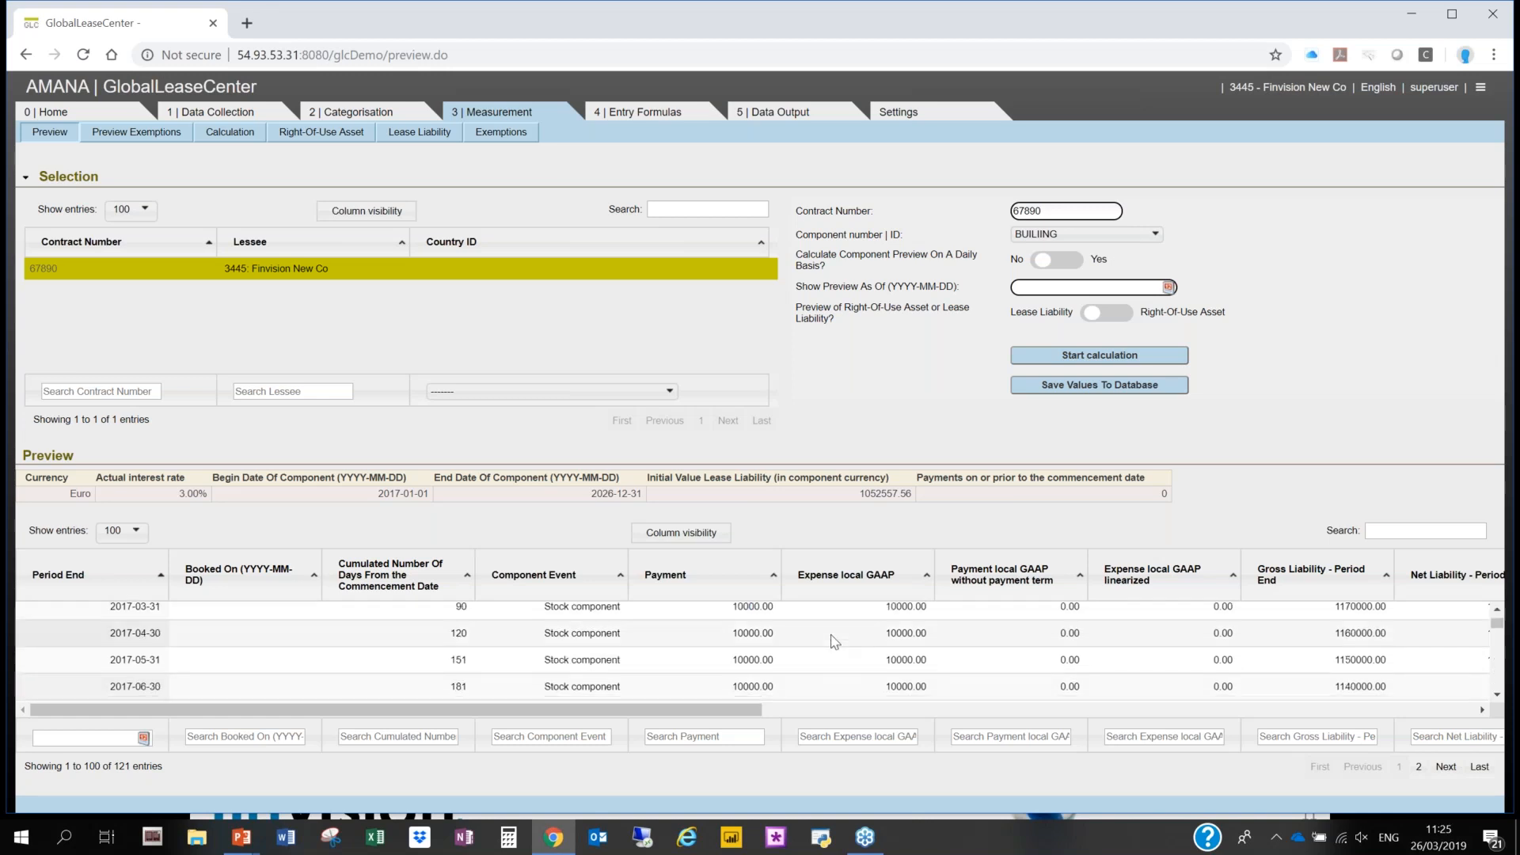
click(24, 179)
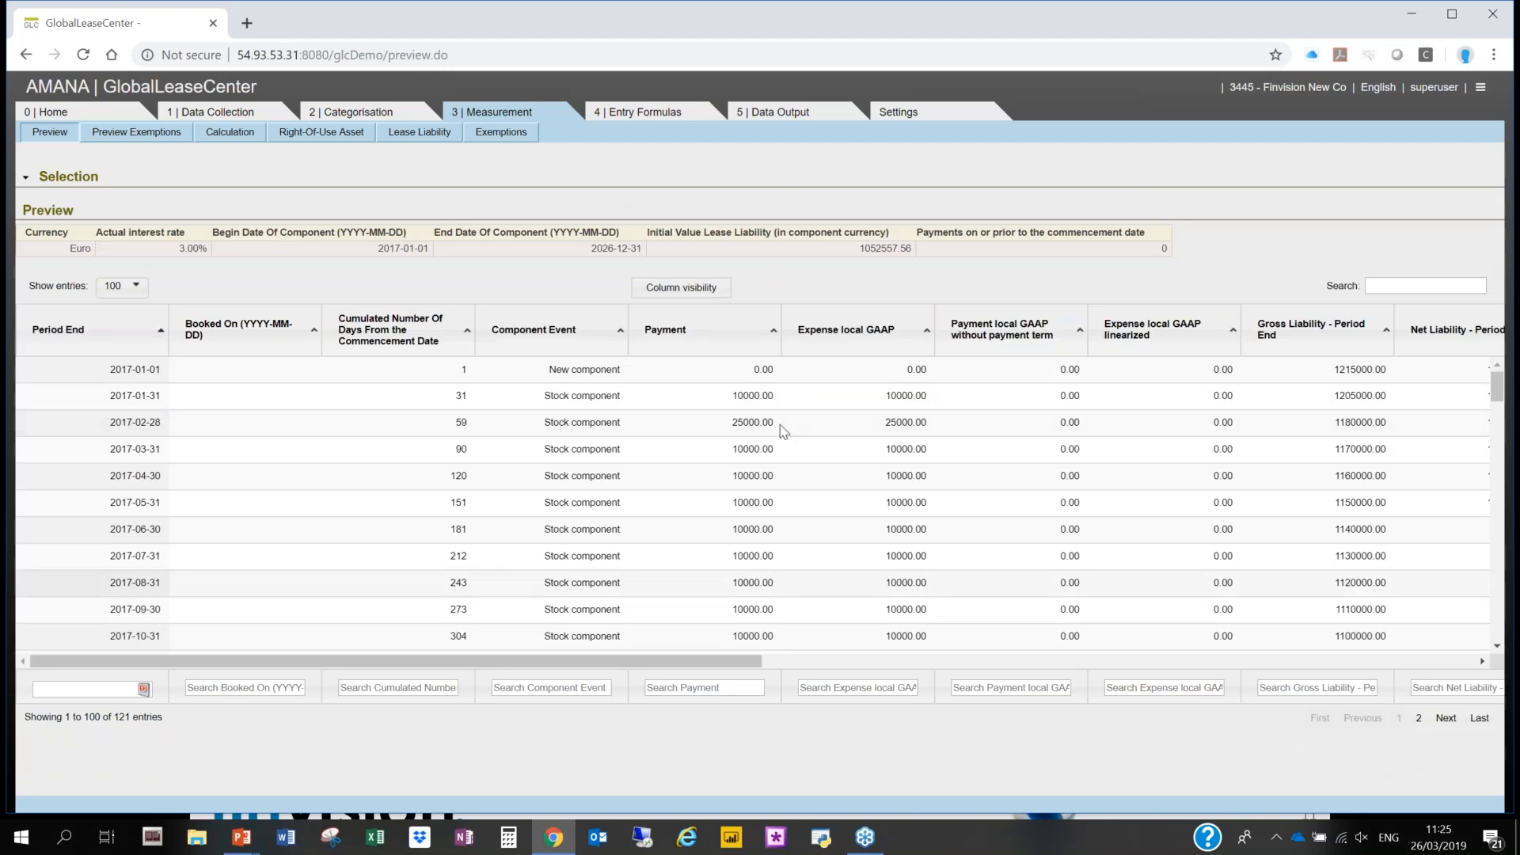
click(1416, 718)
scroll(507, 554, down, 4)
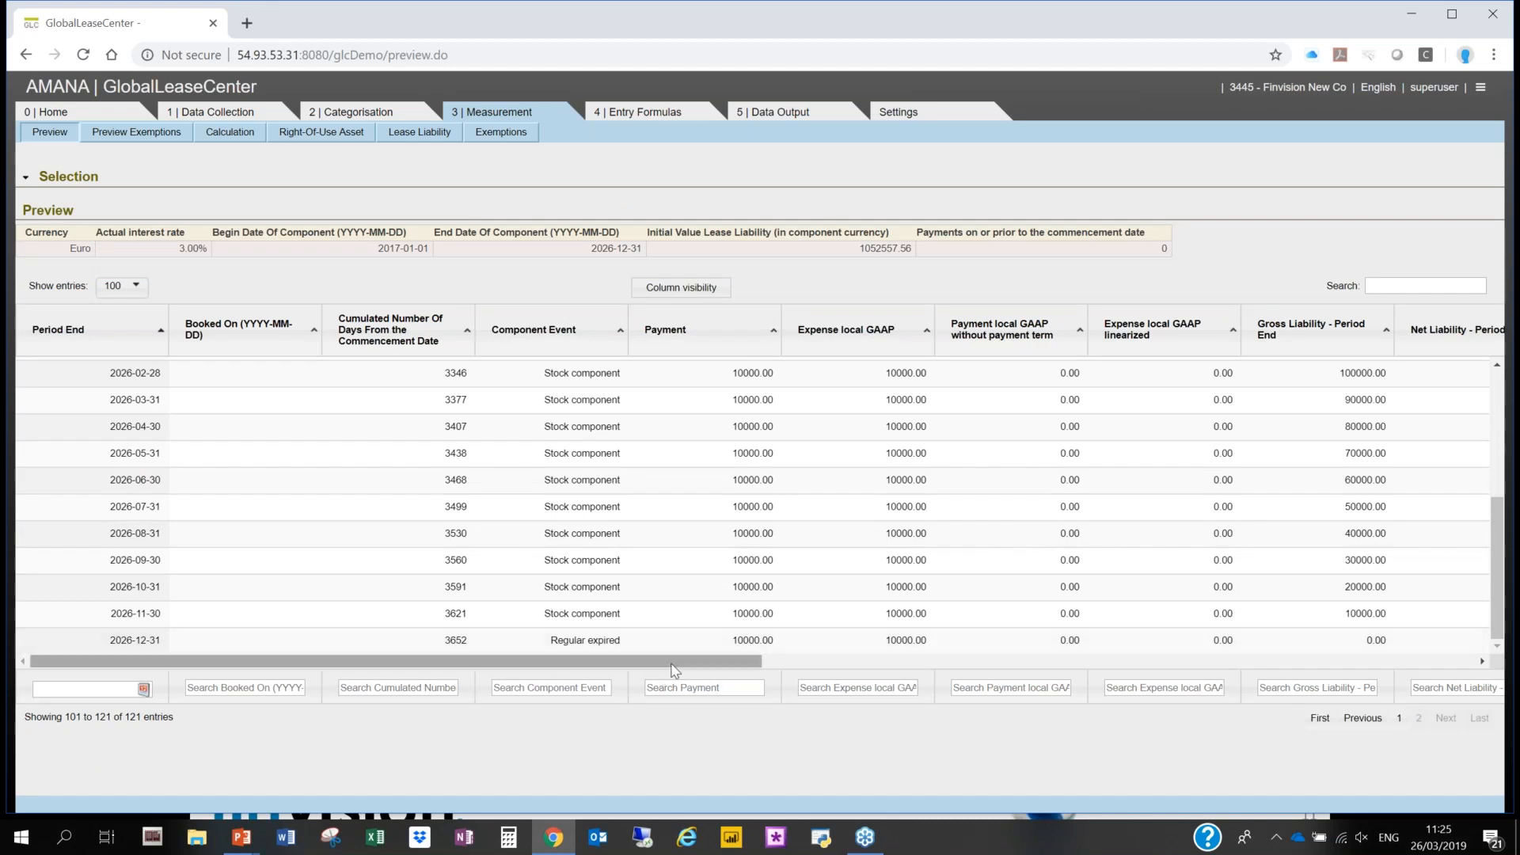
drag(720, 663, 1207, 633)
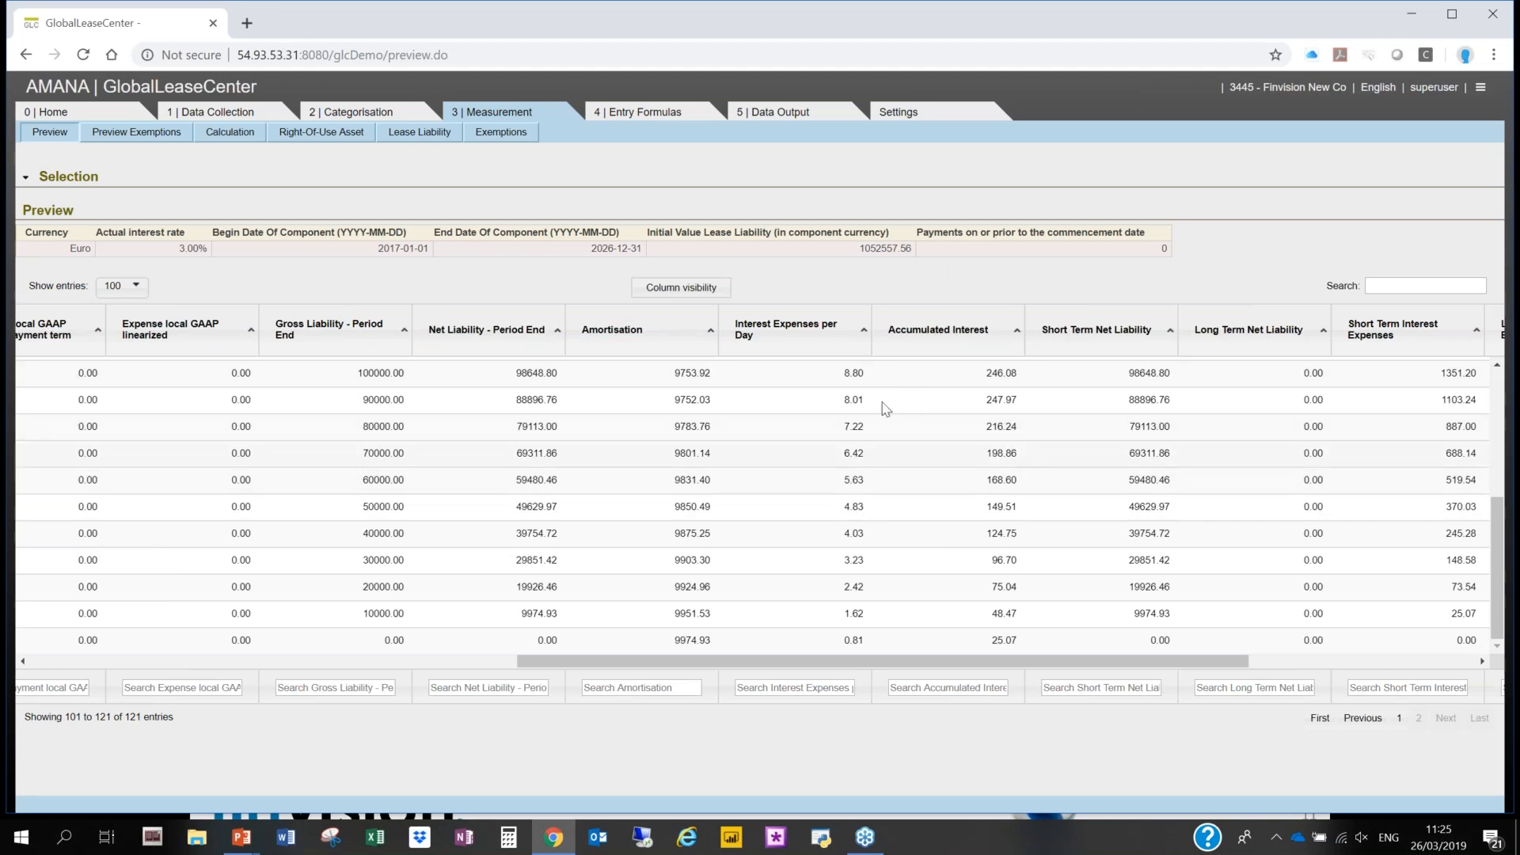
- Calculate the building component's Right-Of-Use Asset preview and save the calculated values to the database
click(24, 182)
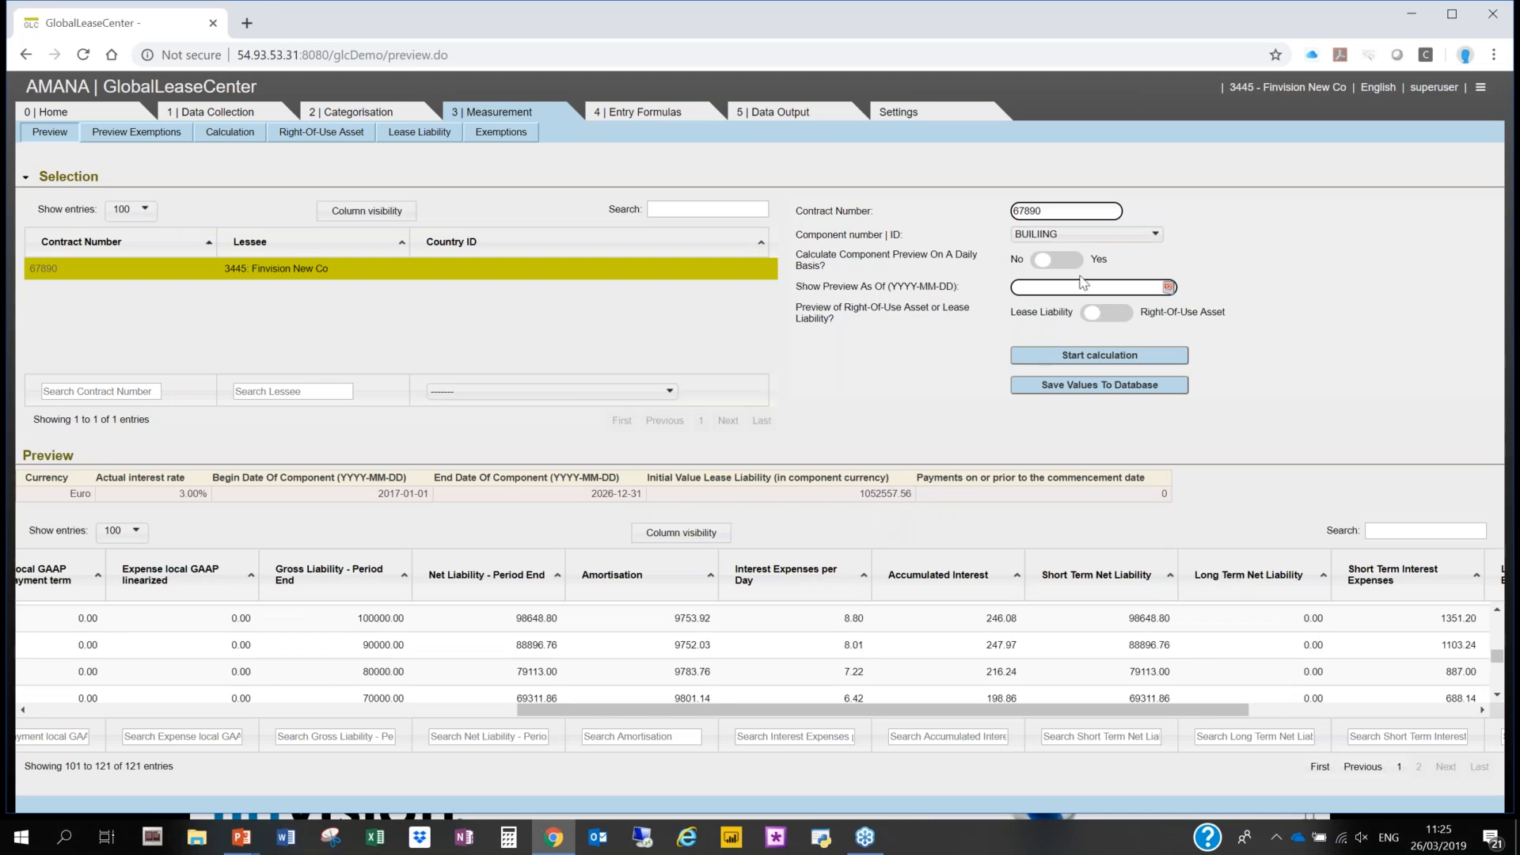
click(1113, 316)
click(1109, 357)
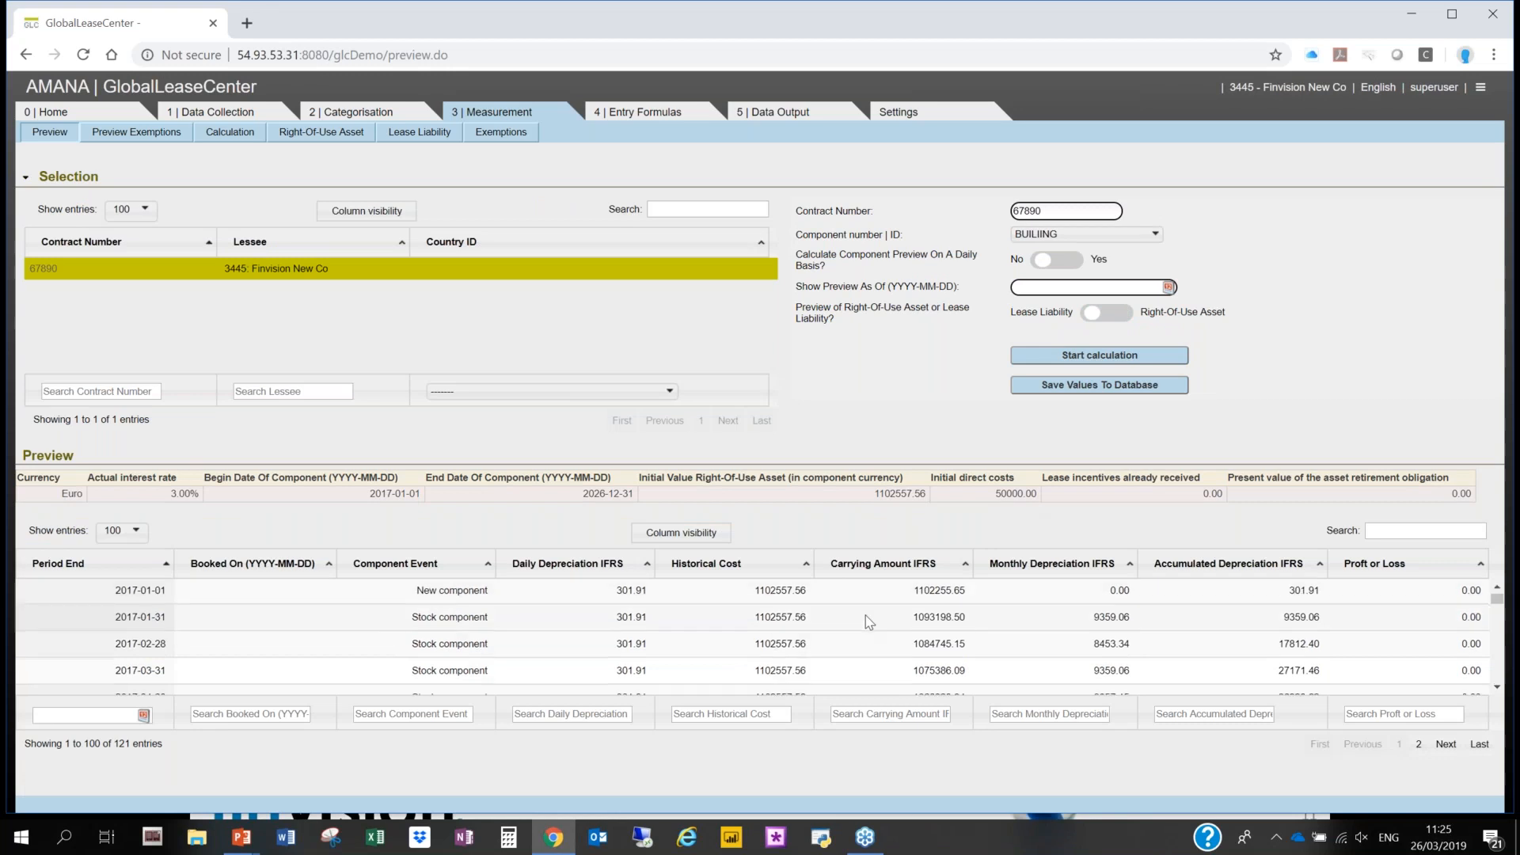
scroll(865, 615, down, 3)
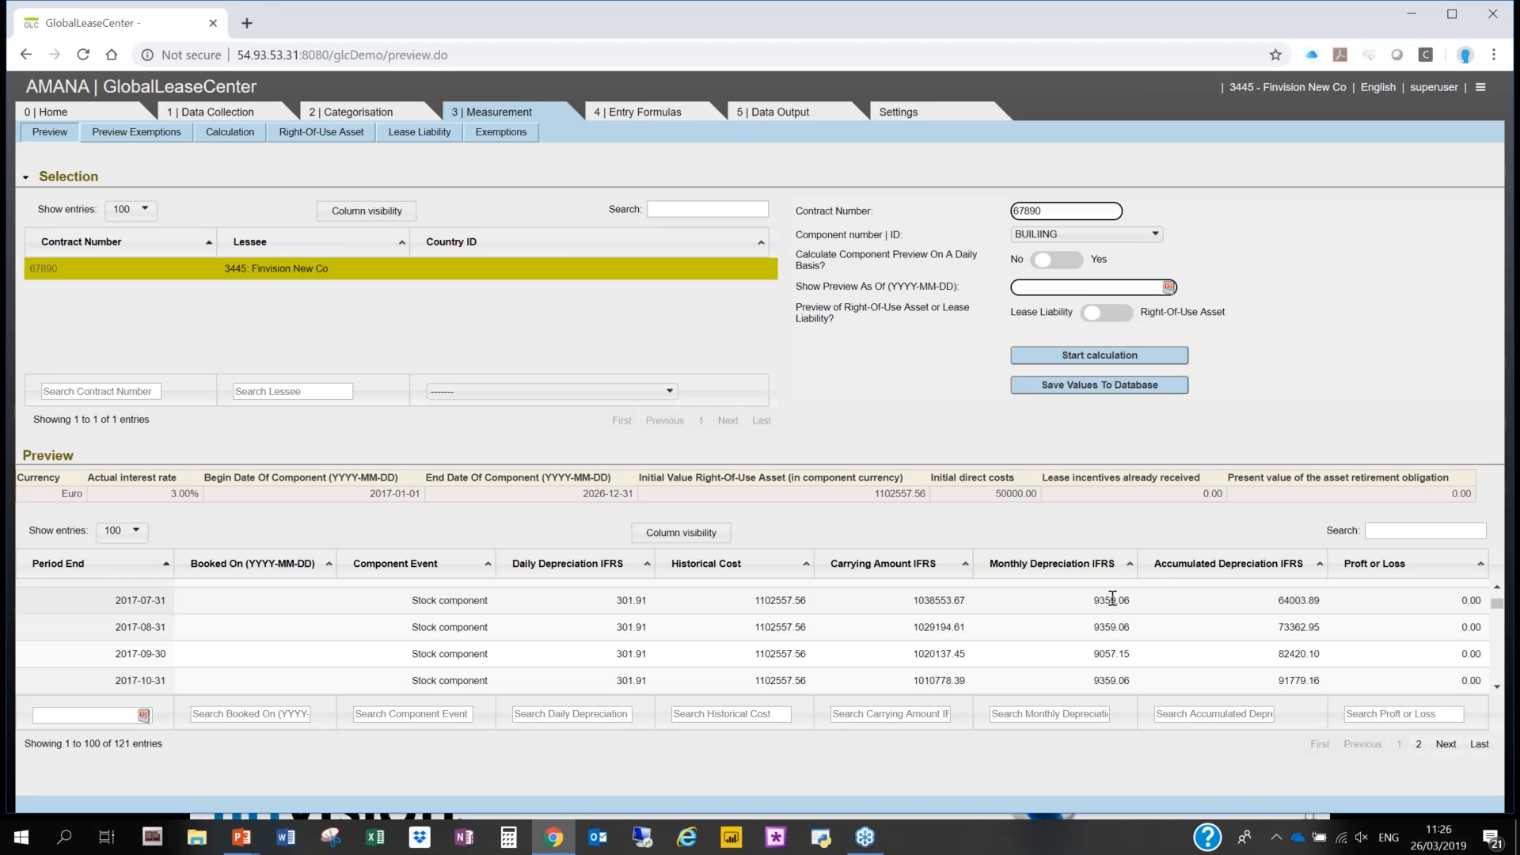
click(1069, 390)
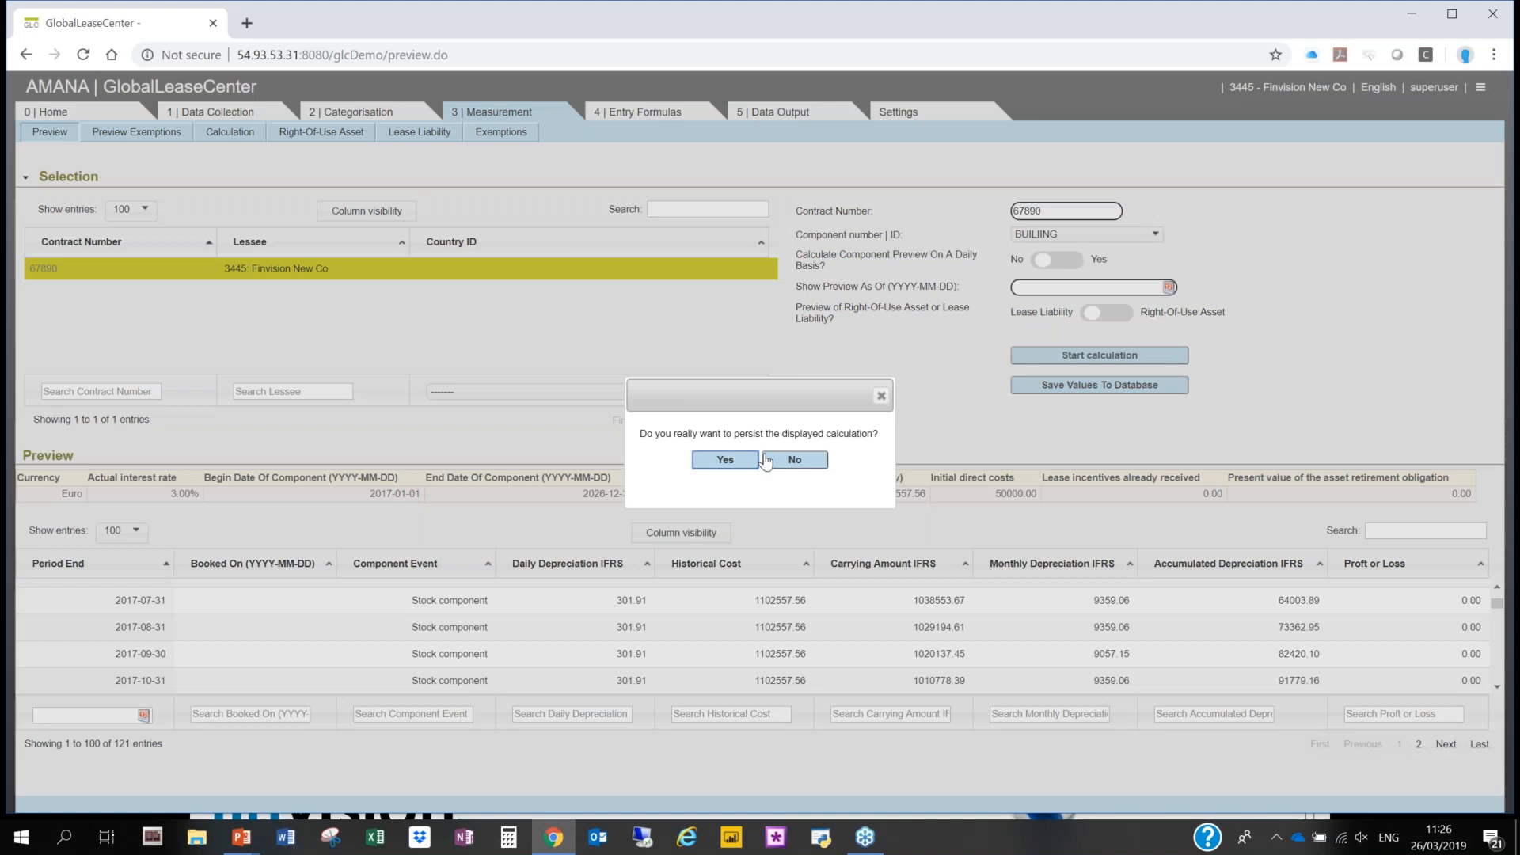
click(763, 460)
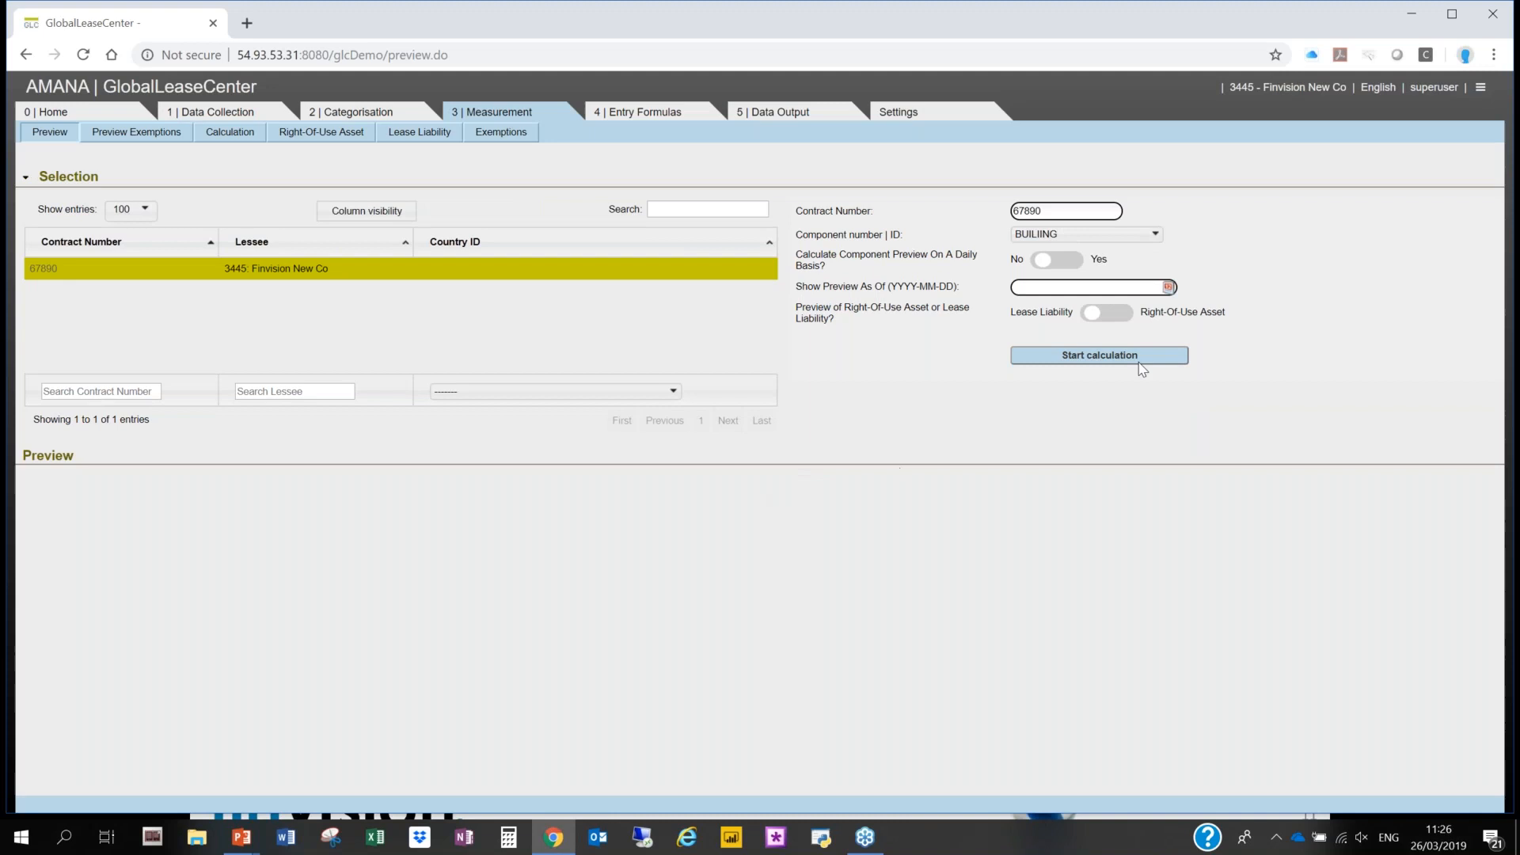
- Examine the transaction plan of the entry formulas for the book-in transactions and their debit and credit accounts
click(645, 116)
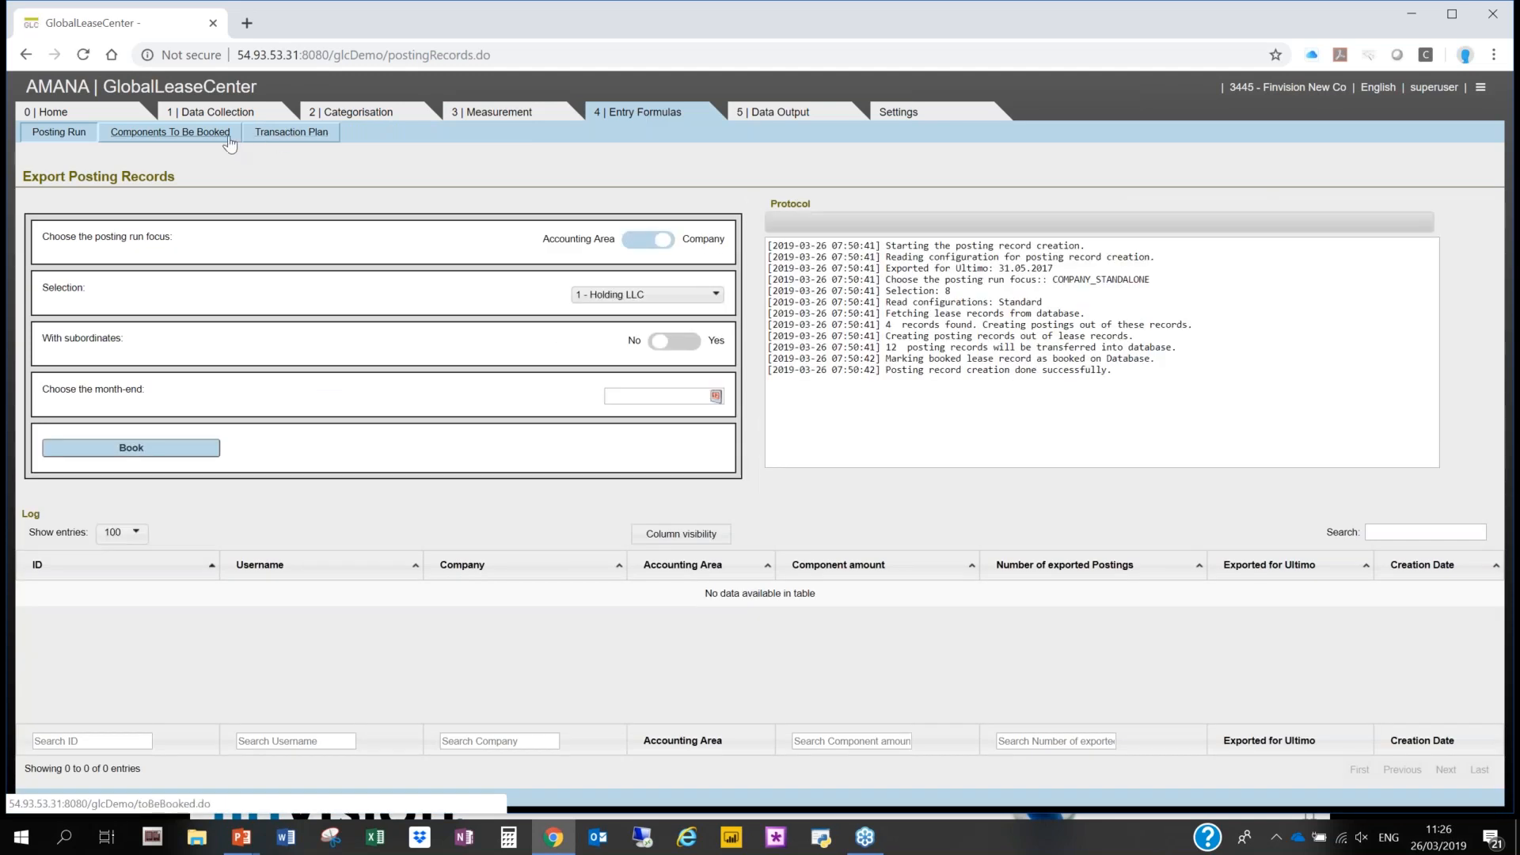
click(291, 144)
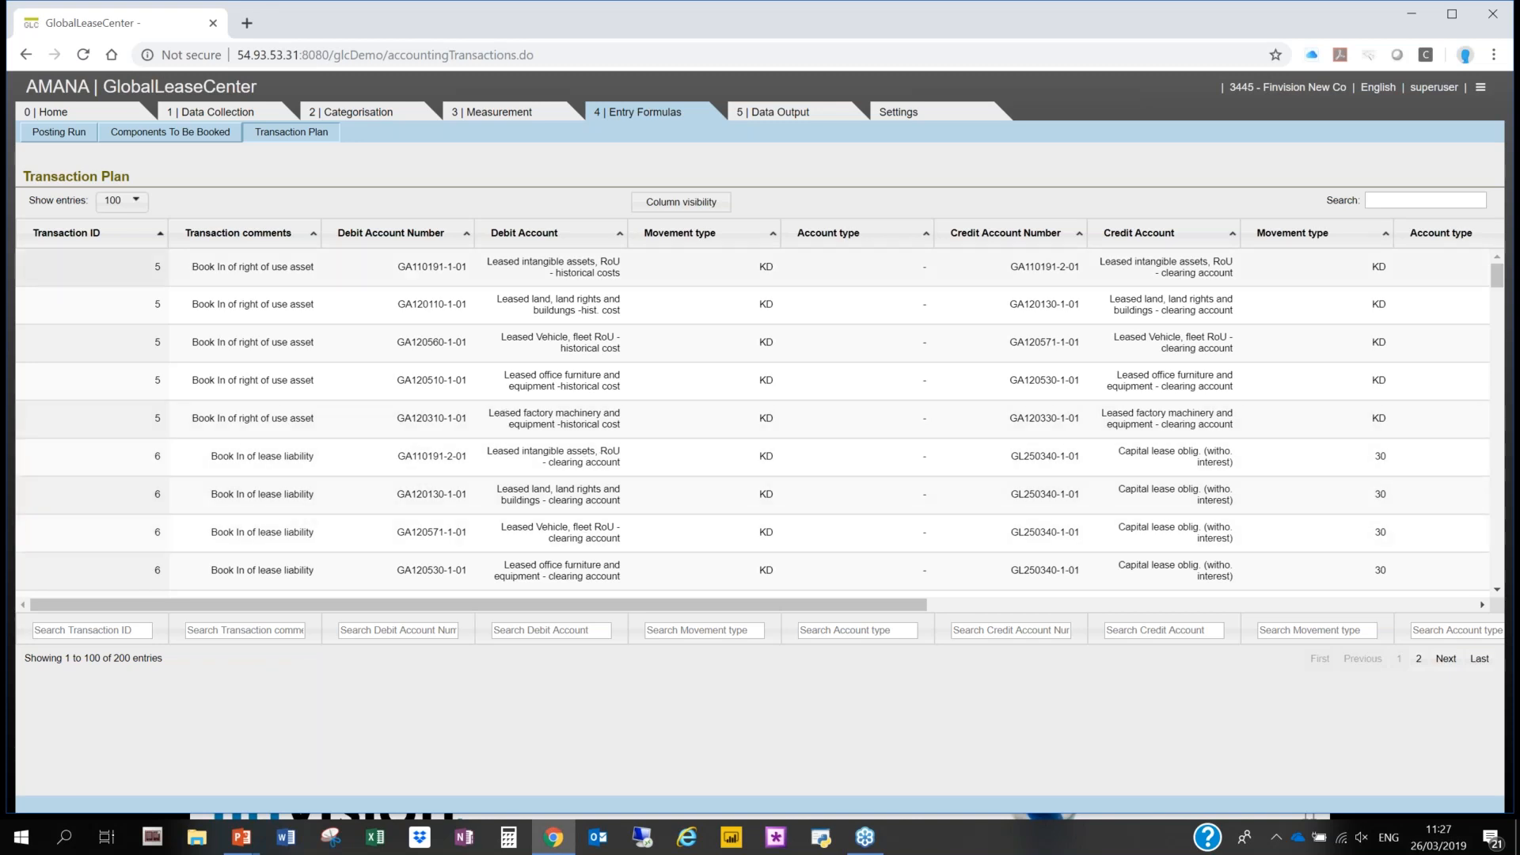
scroll(752, 420, down, 1)
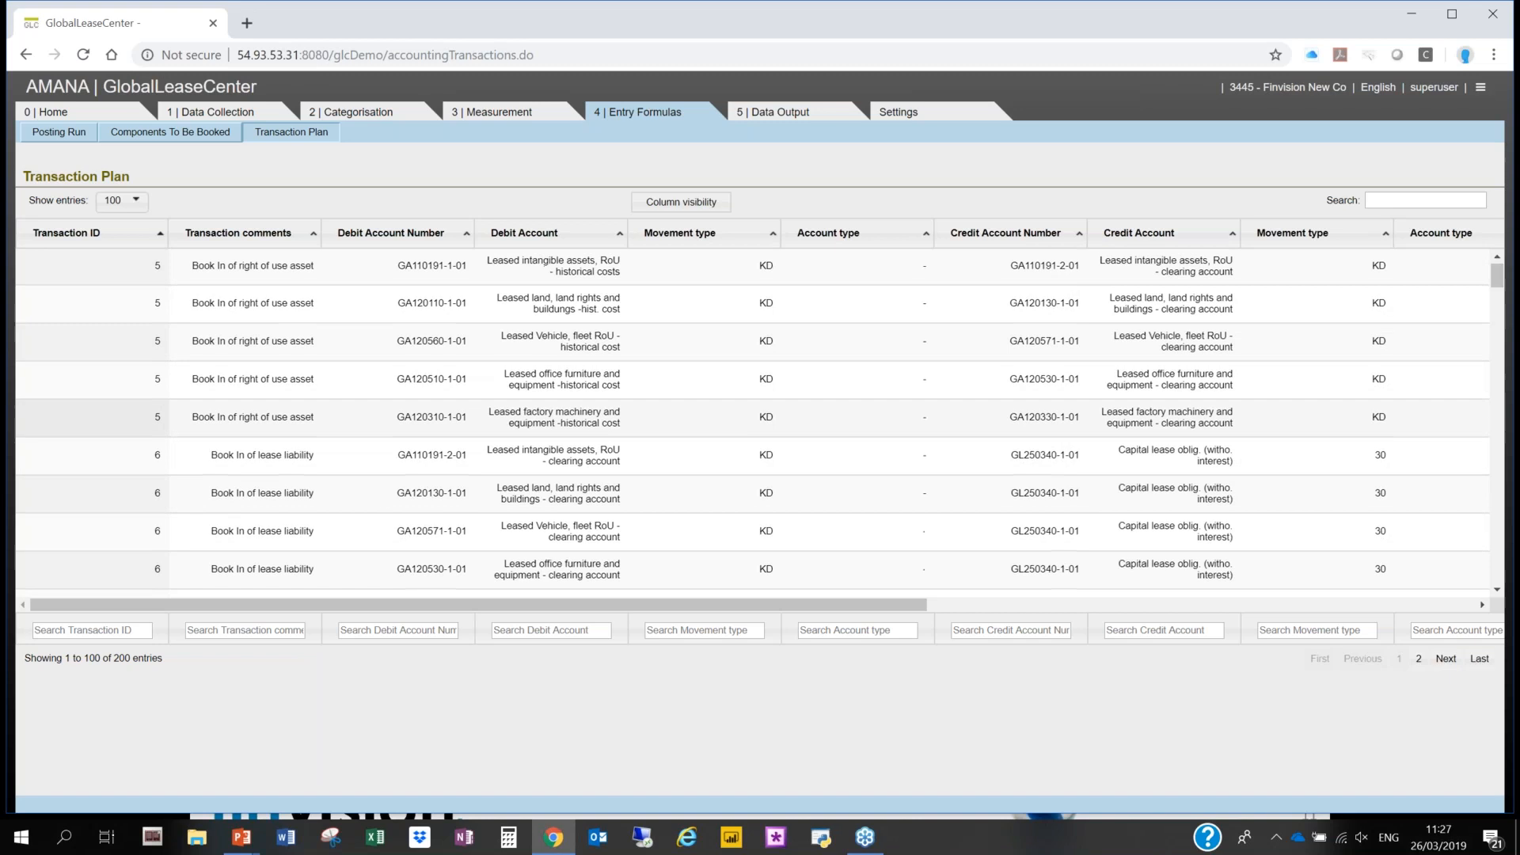
scroll(332, 459, down, 5)
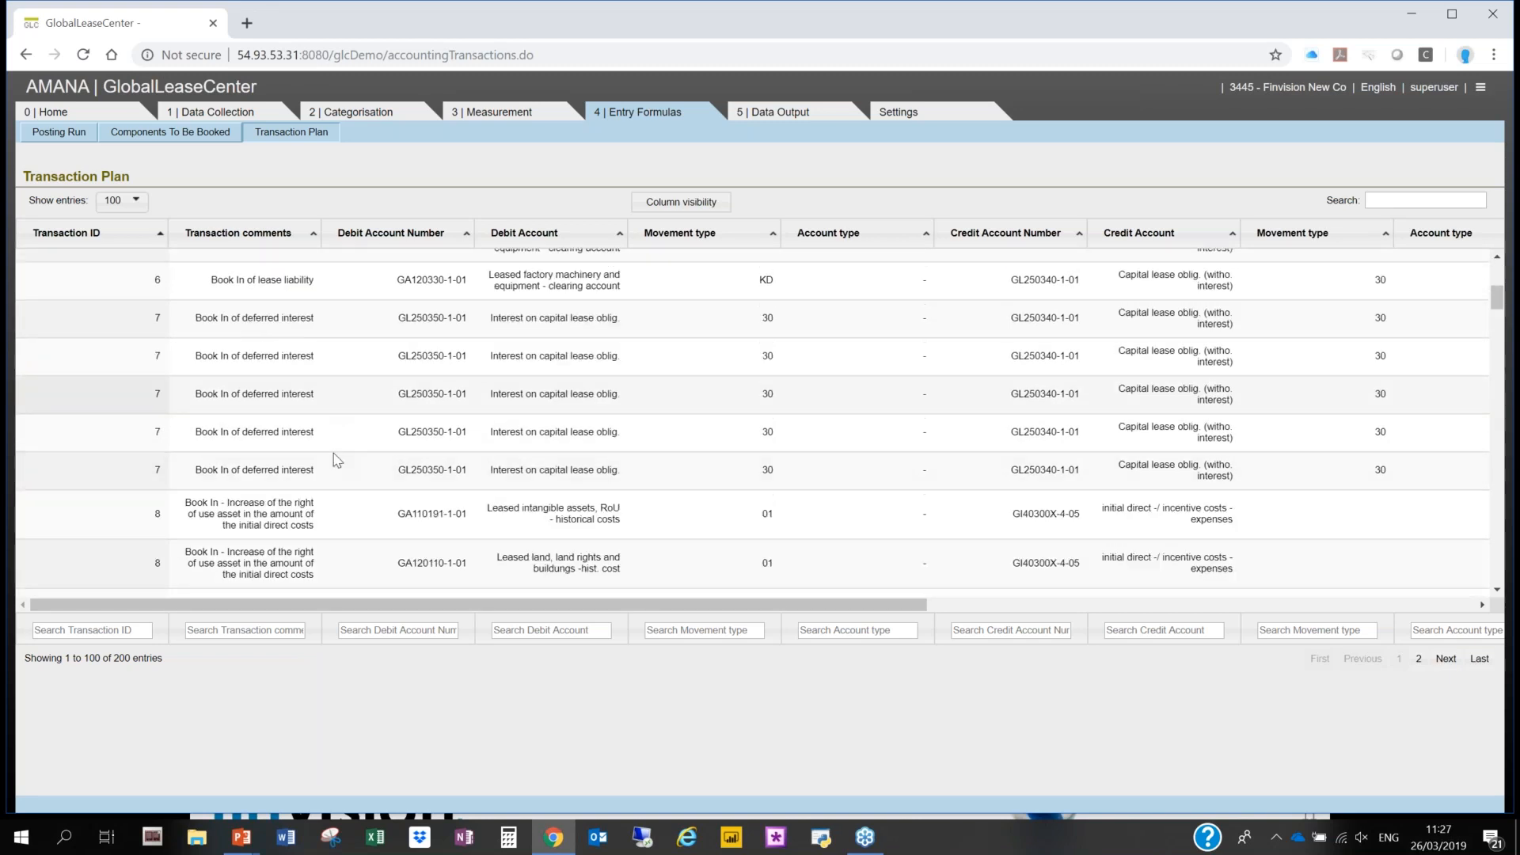
scroll(296, 401, down, 4)
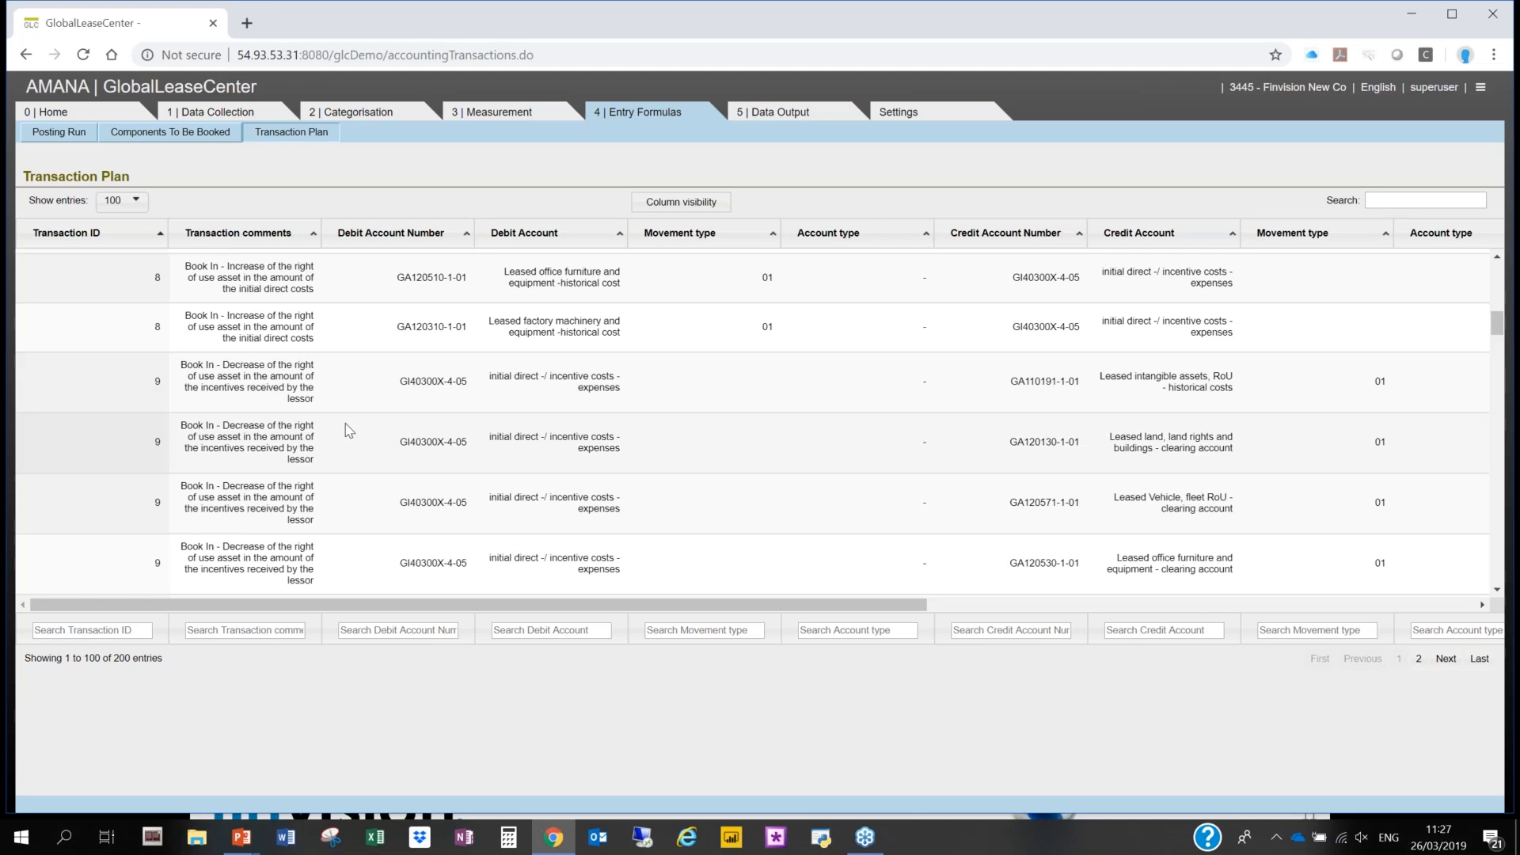
- Book a posting run for company 3445 - Finvision New Co without subordinates for month-end 2017-03-31
click(69, 134)
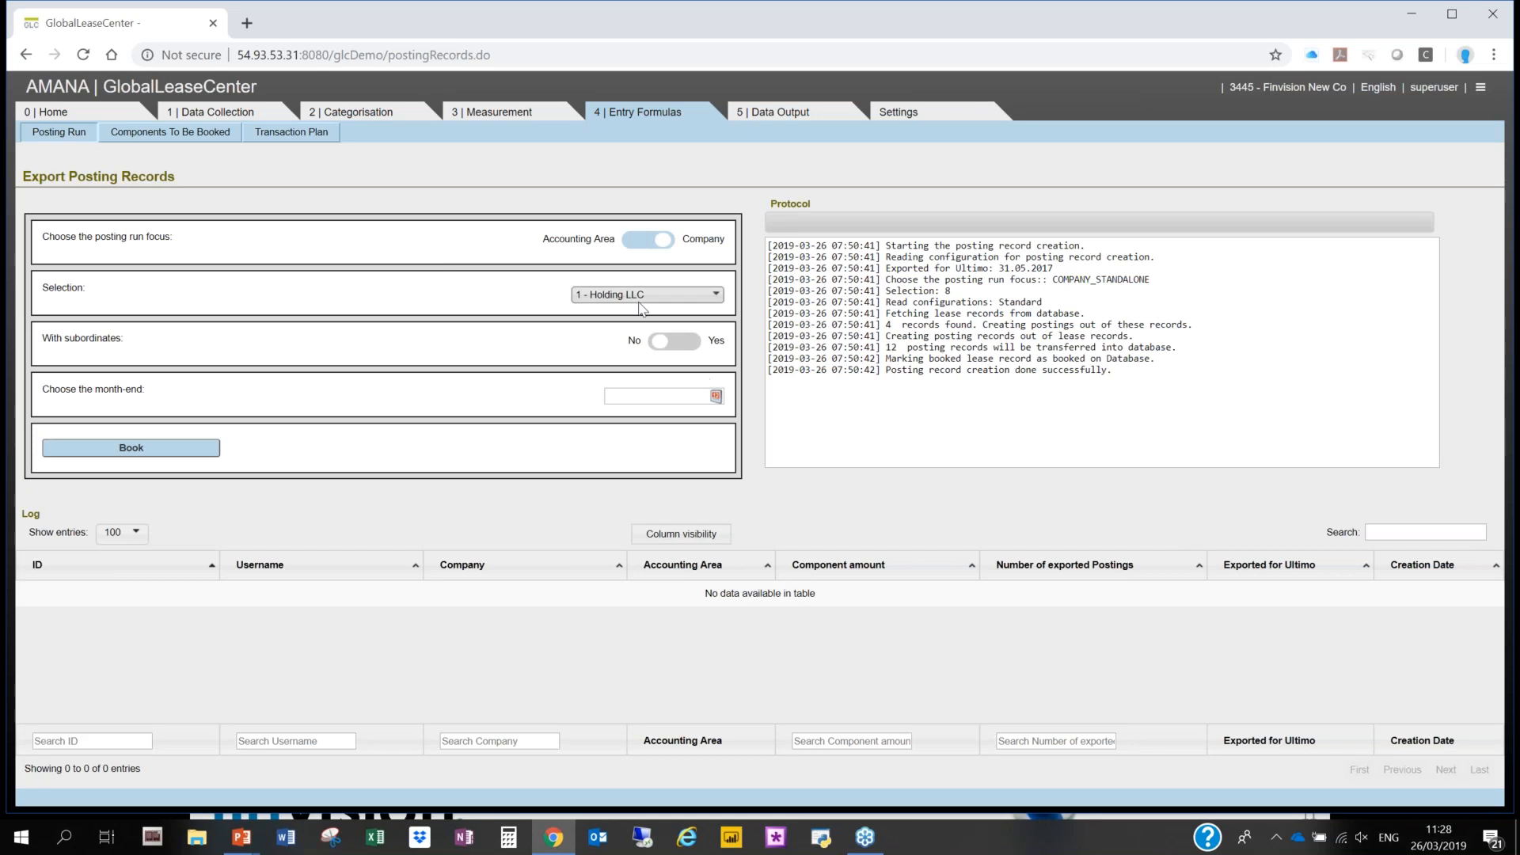
click(645, 294)
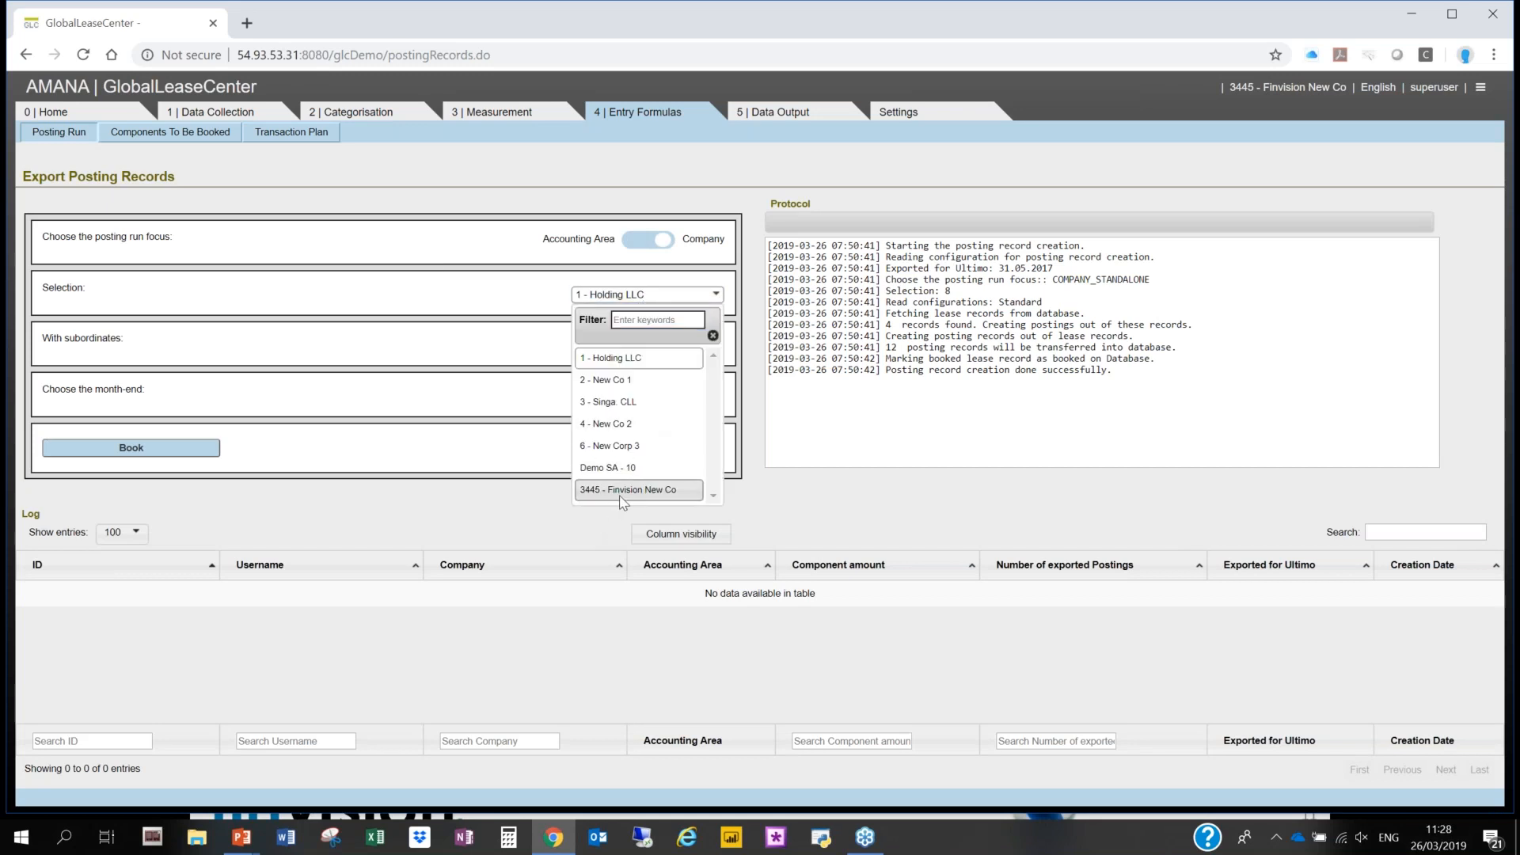
click(656, 490)
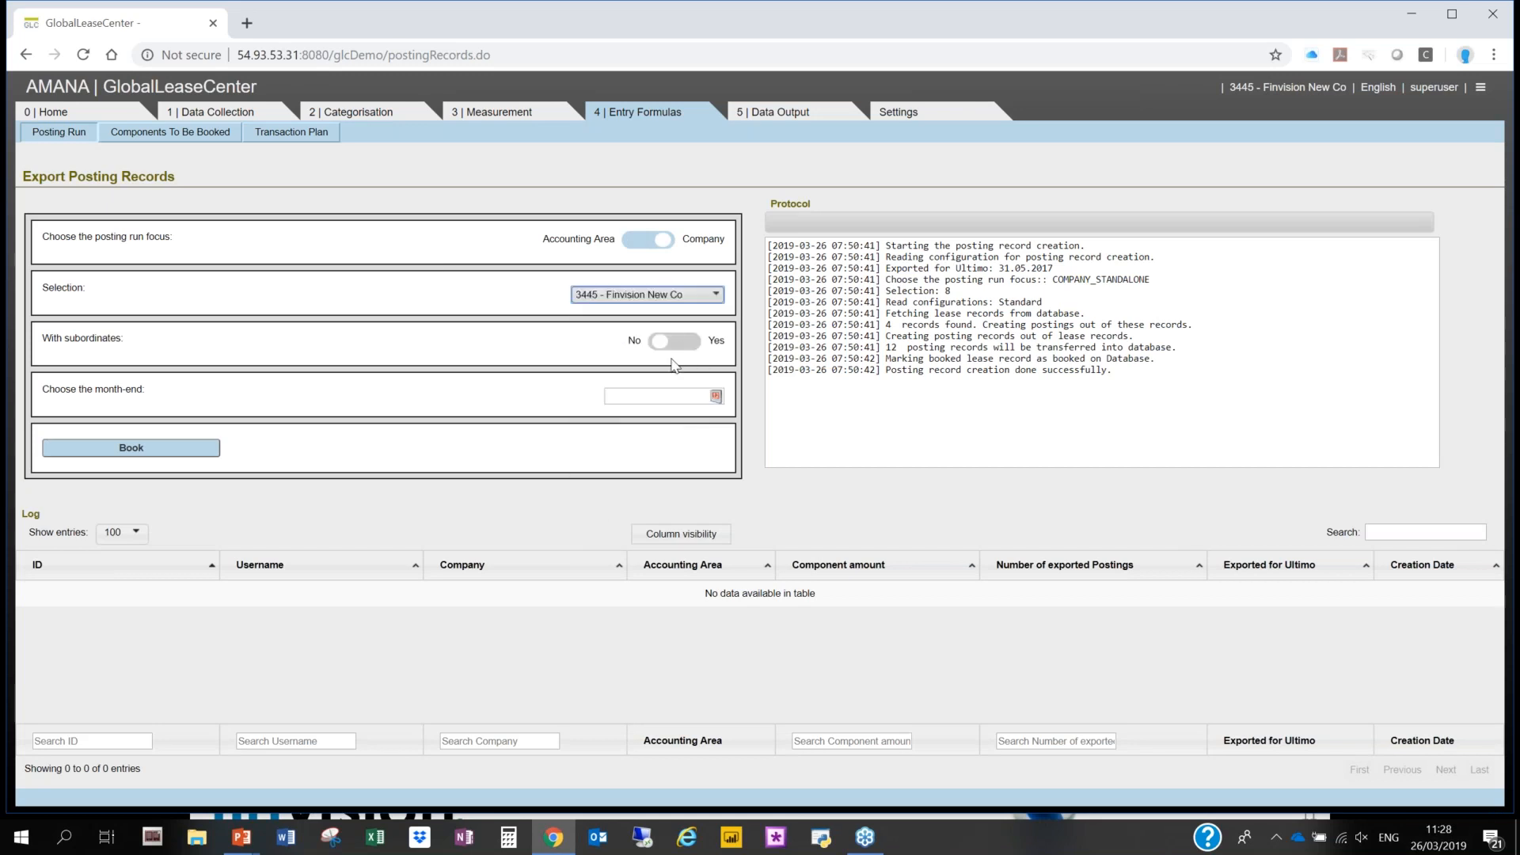
click(711, 395)
click(716, 420)
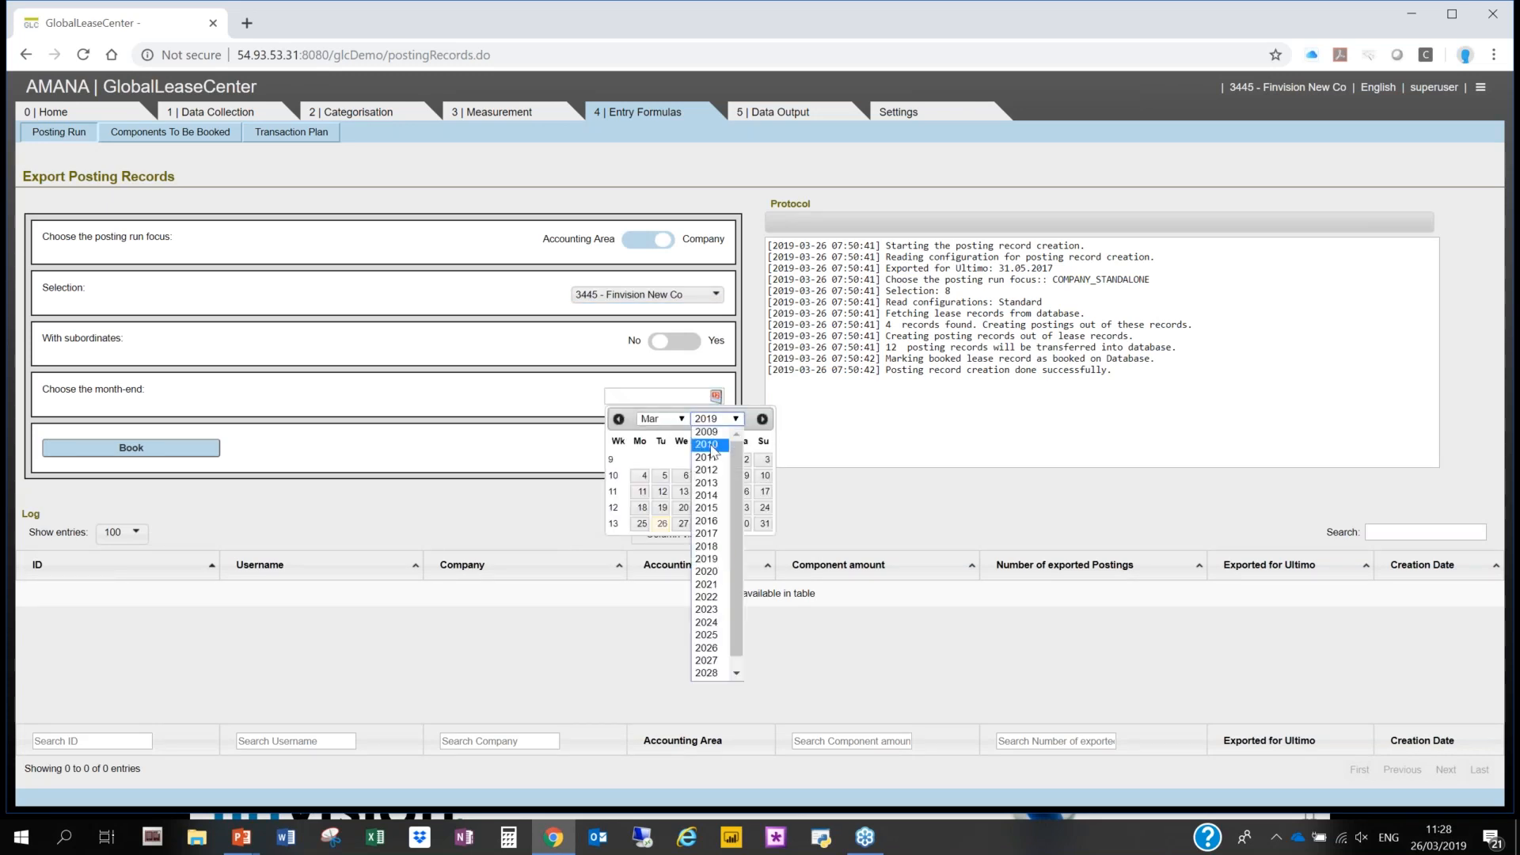
click(716, 535)
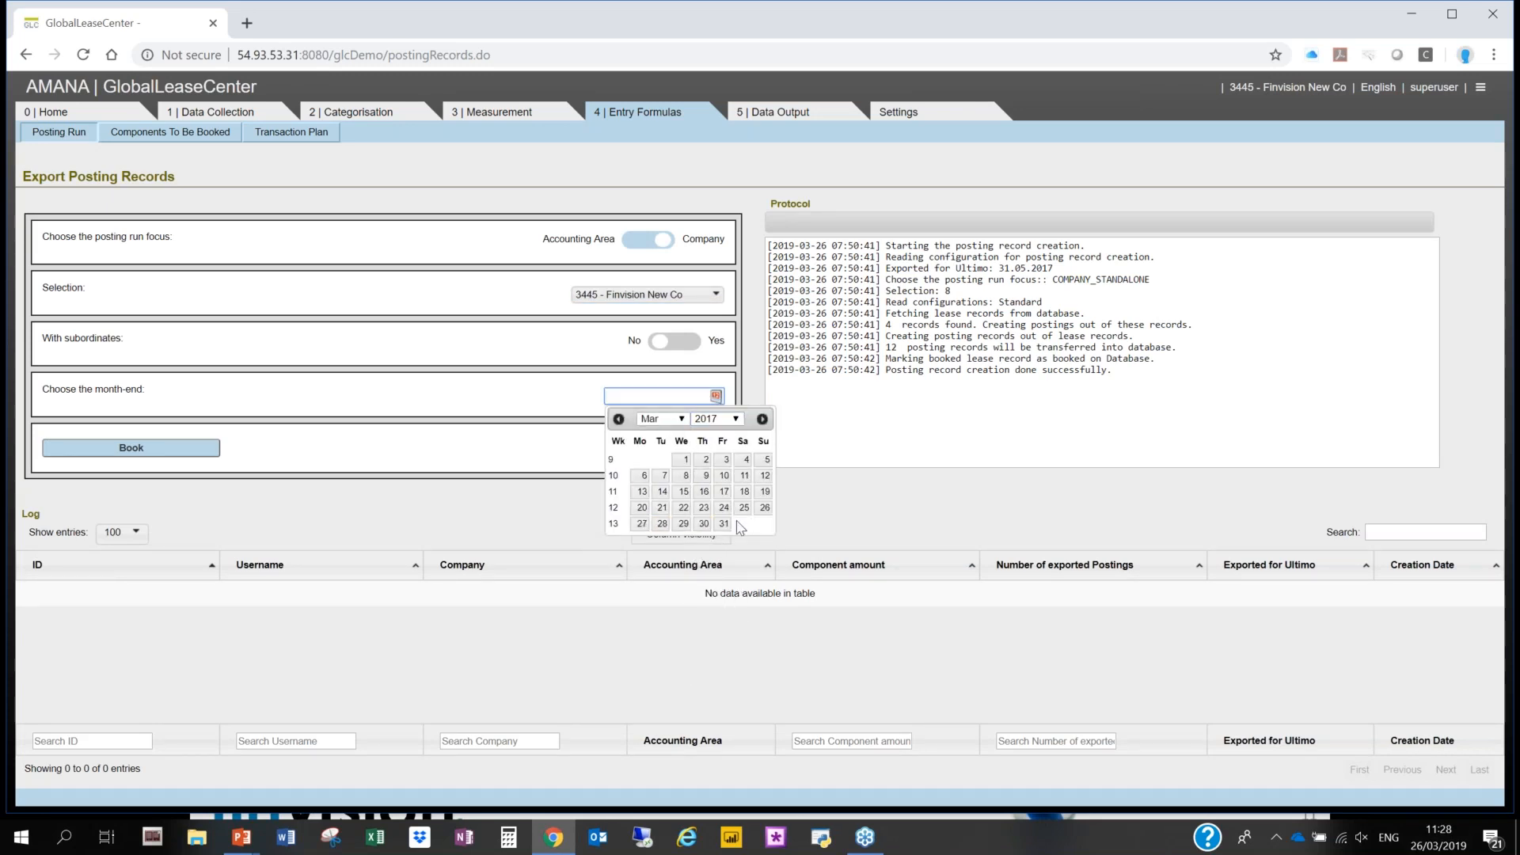
click(725, 523)
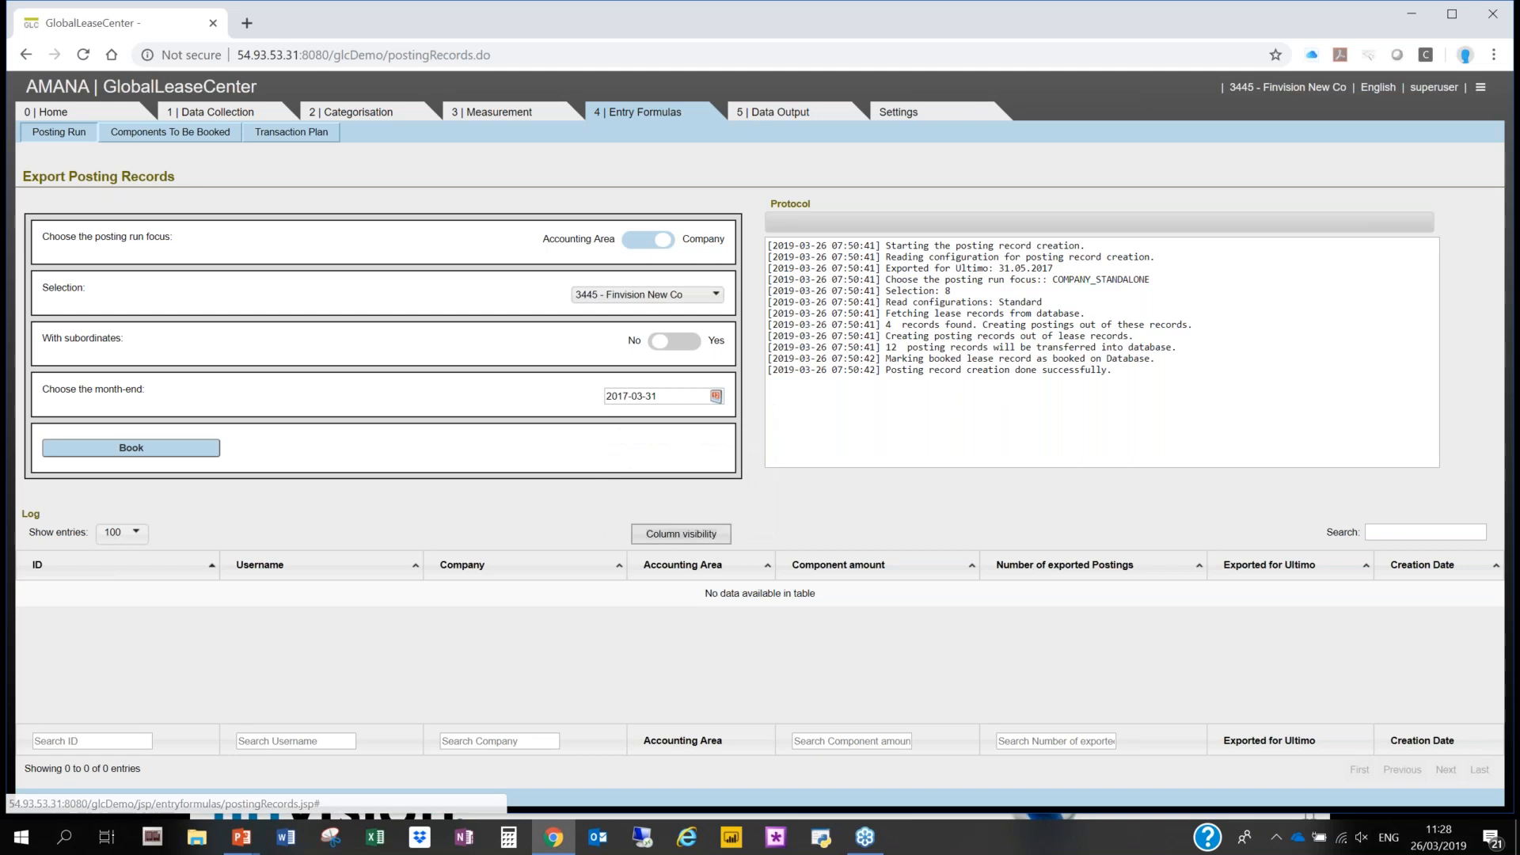
click(181, 449)
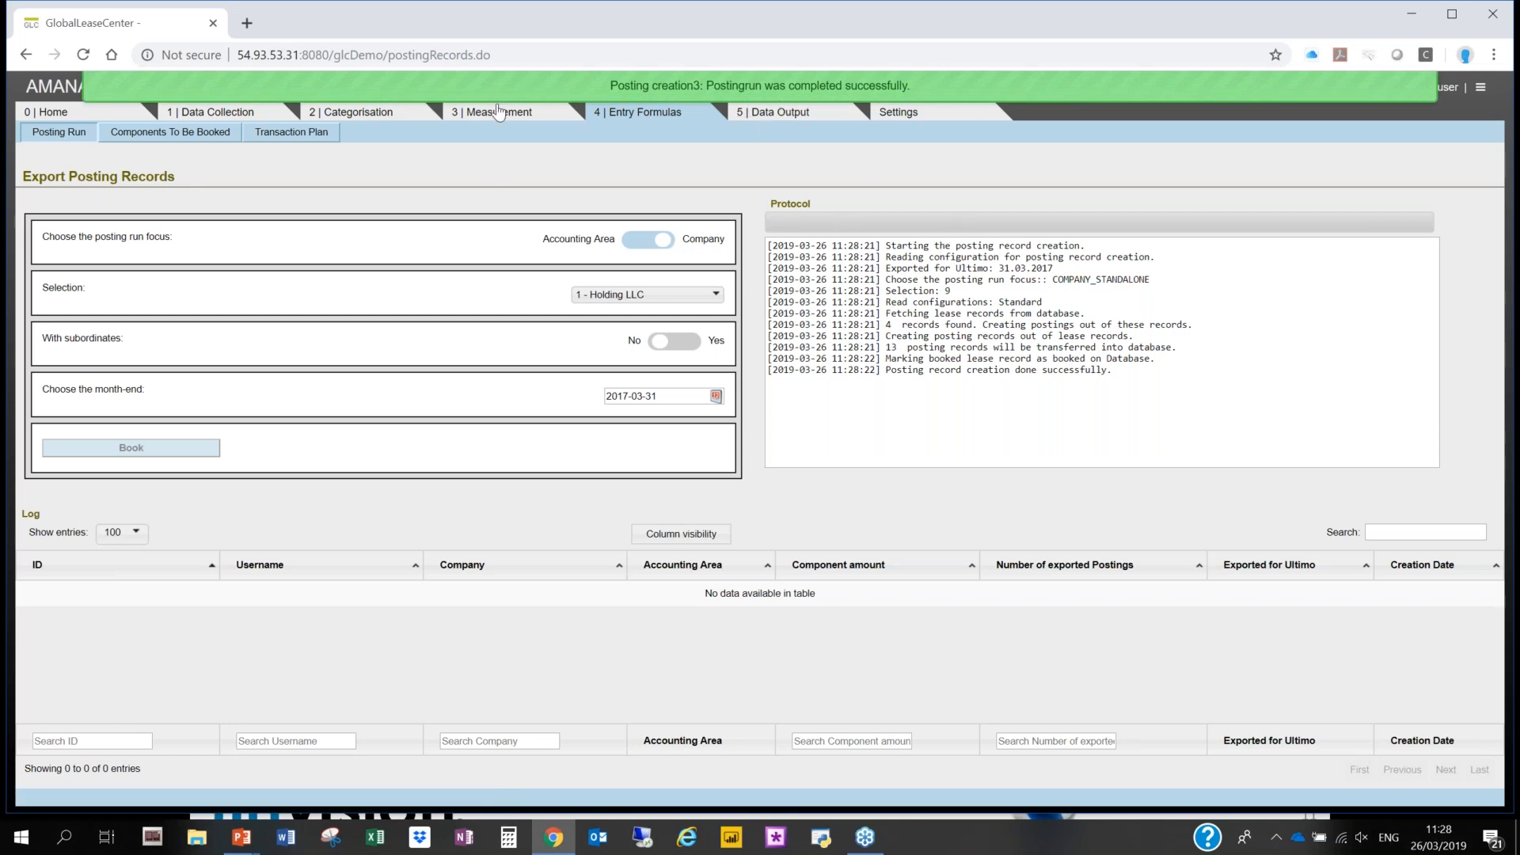
- Check the building in the contract components and the booked-on dates in its right-of-use asset records
click(253, 117)
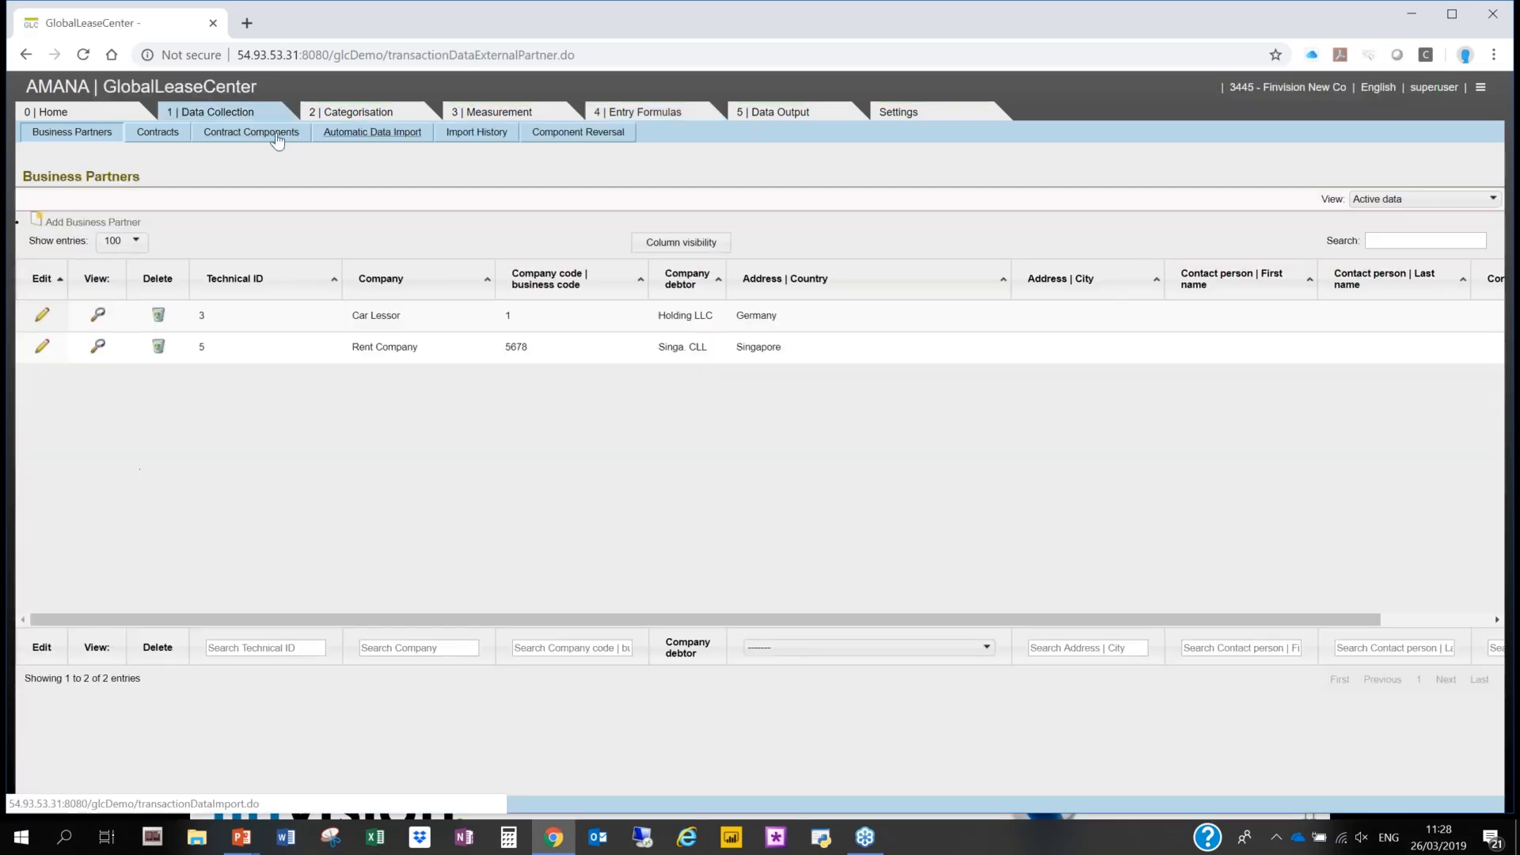
click(269, 138)
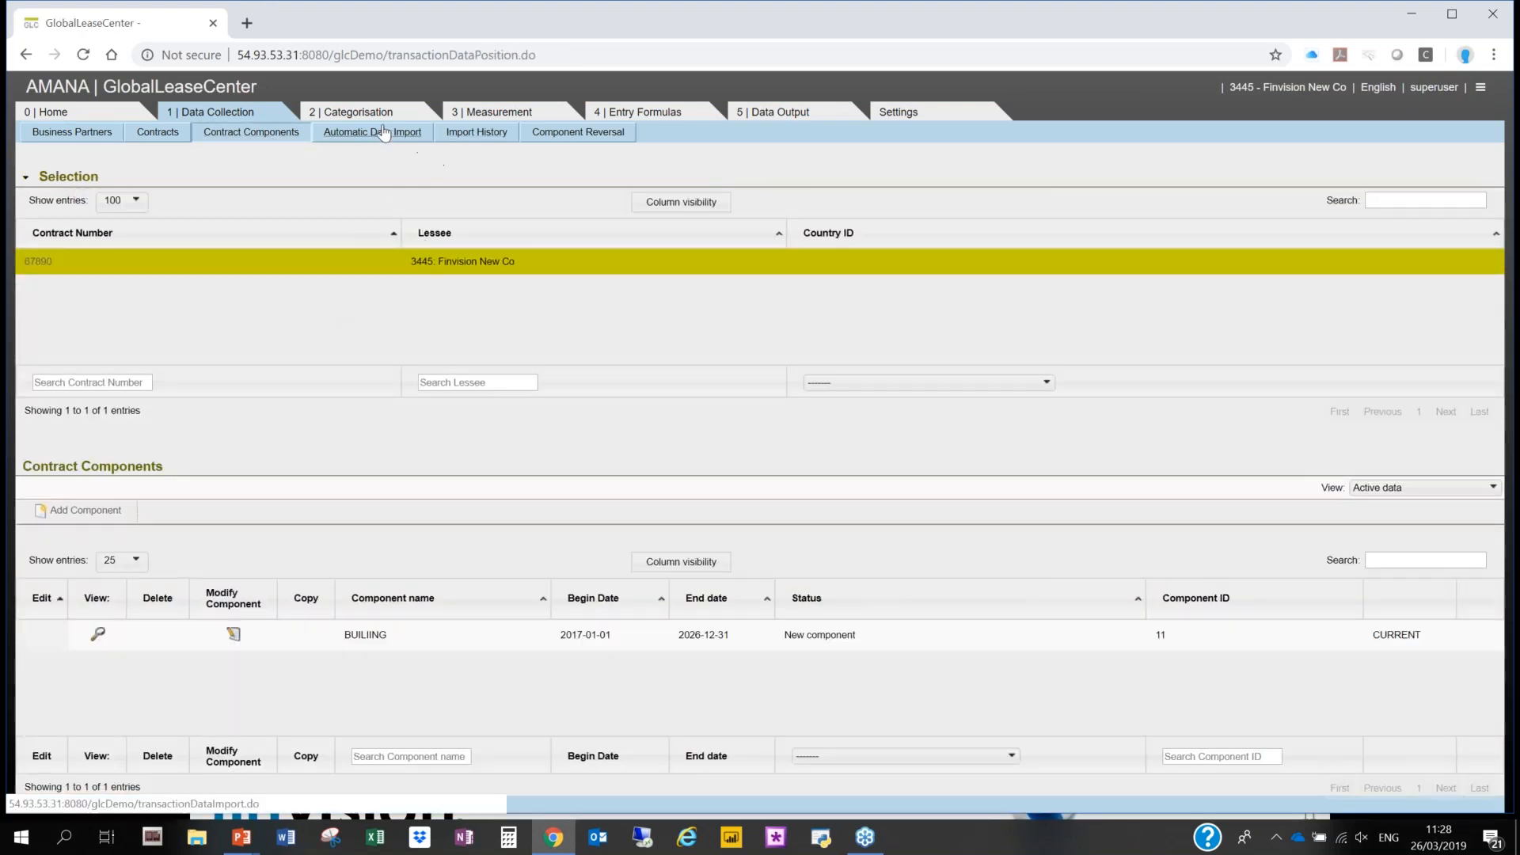
click(486, 114)
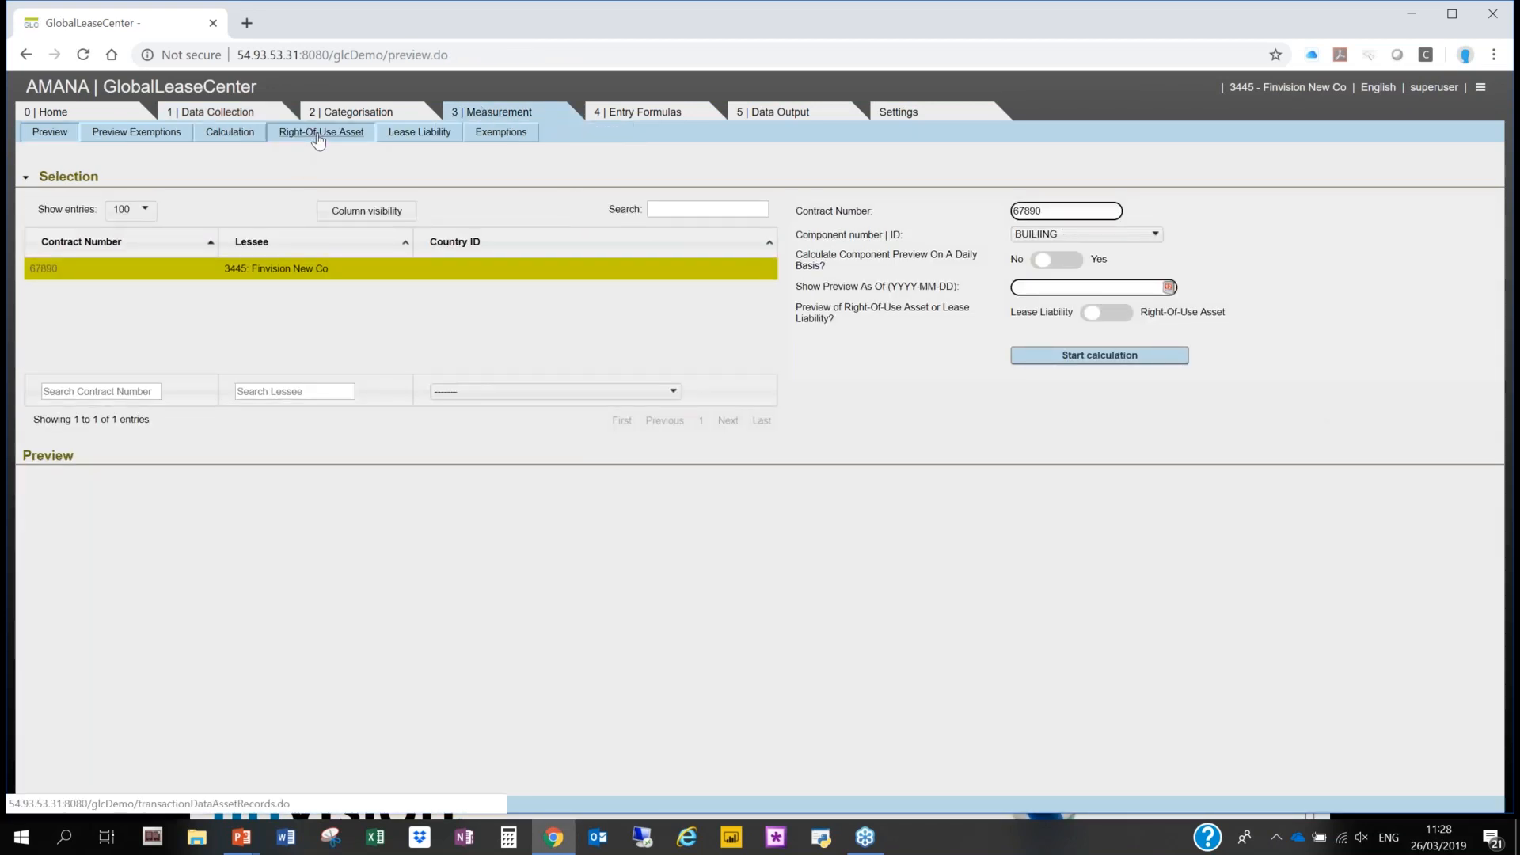
click(319, 134)
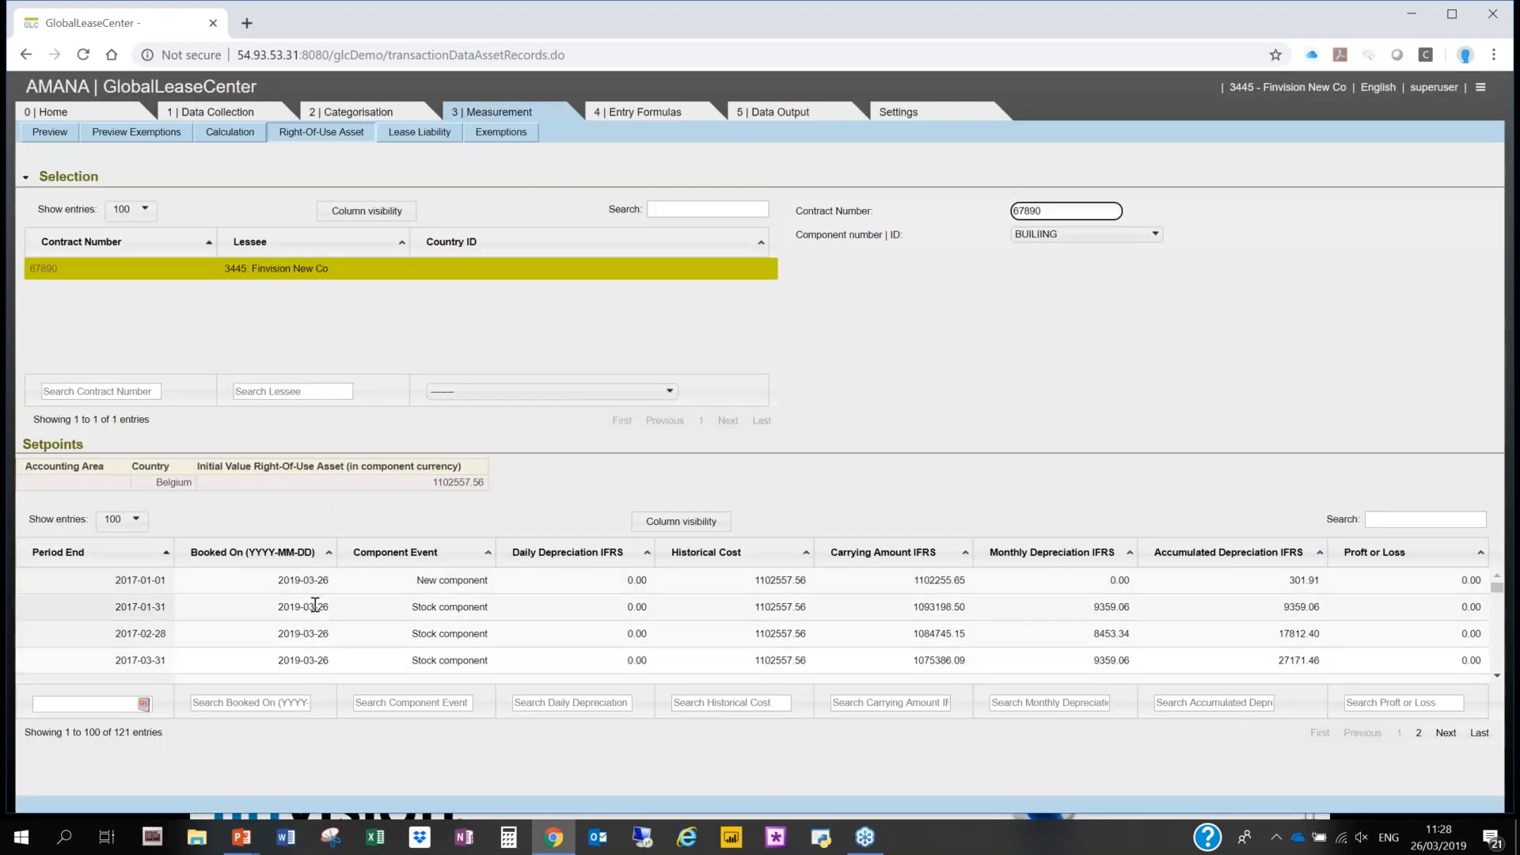
- Create a booking voucher export file for company 3445 - Finvision New Co with the Standard Exporter and exporting date 2017-03-31
click(684, 120)
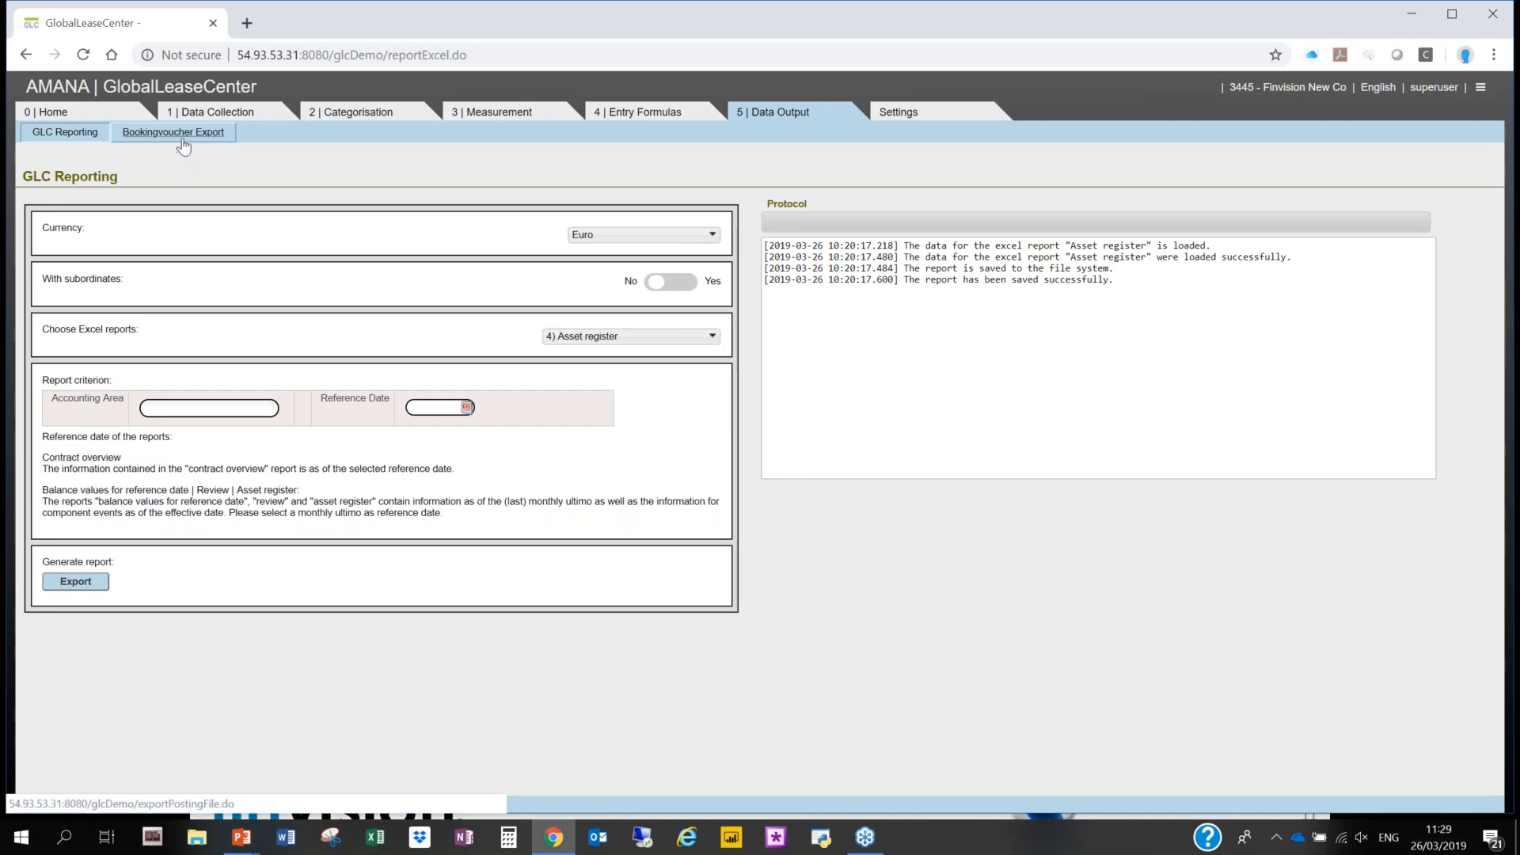
click(186, 143)
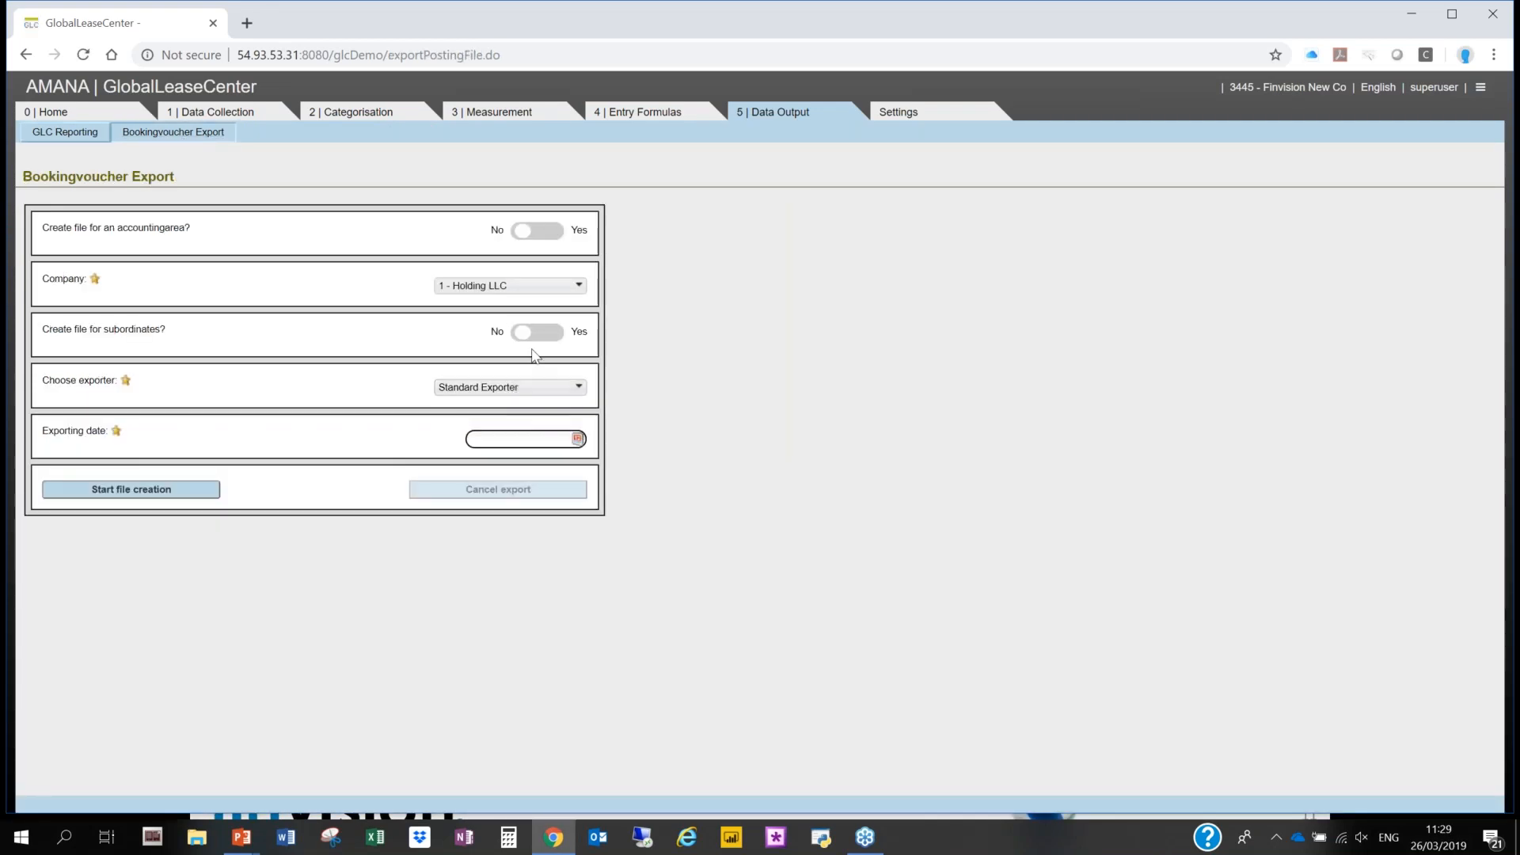
click(540, 287)
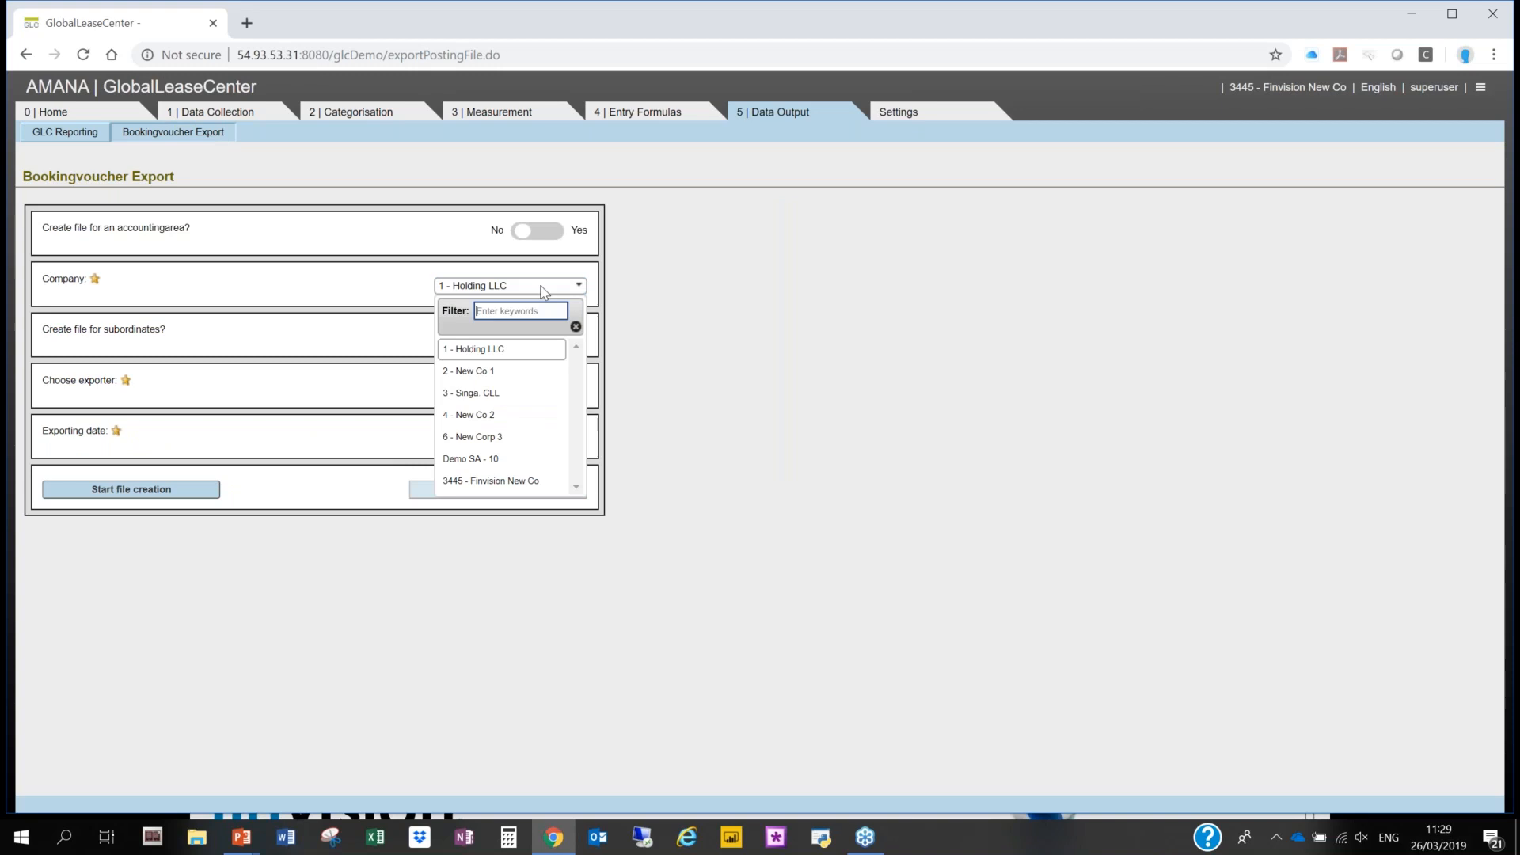
click(506, 480)
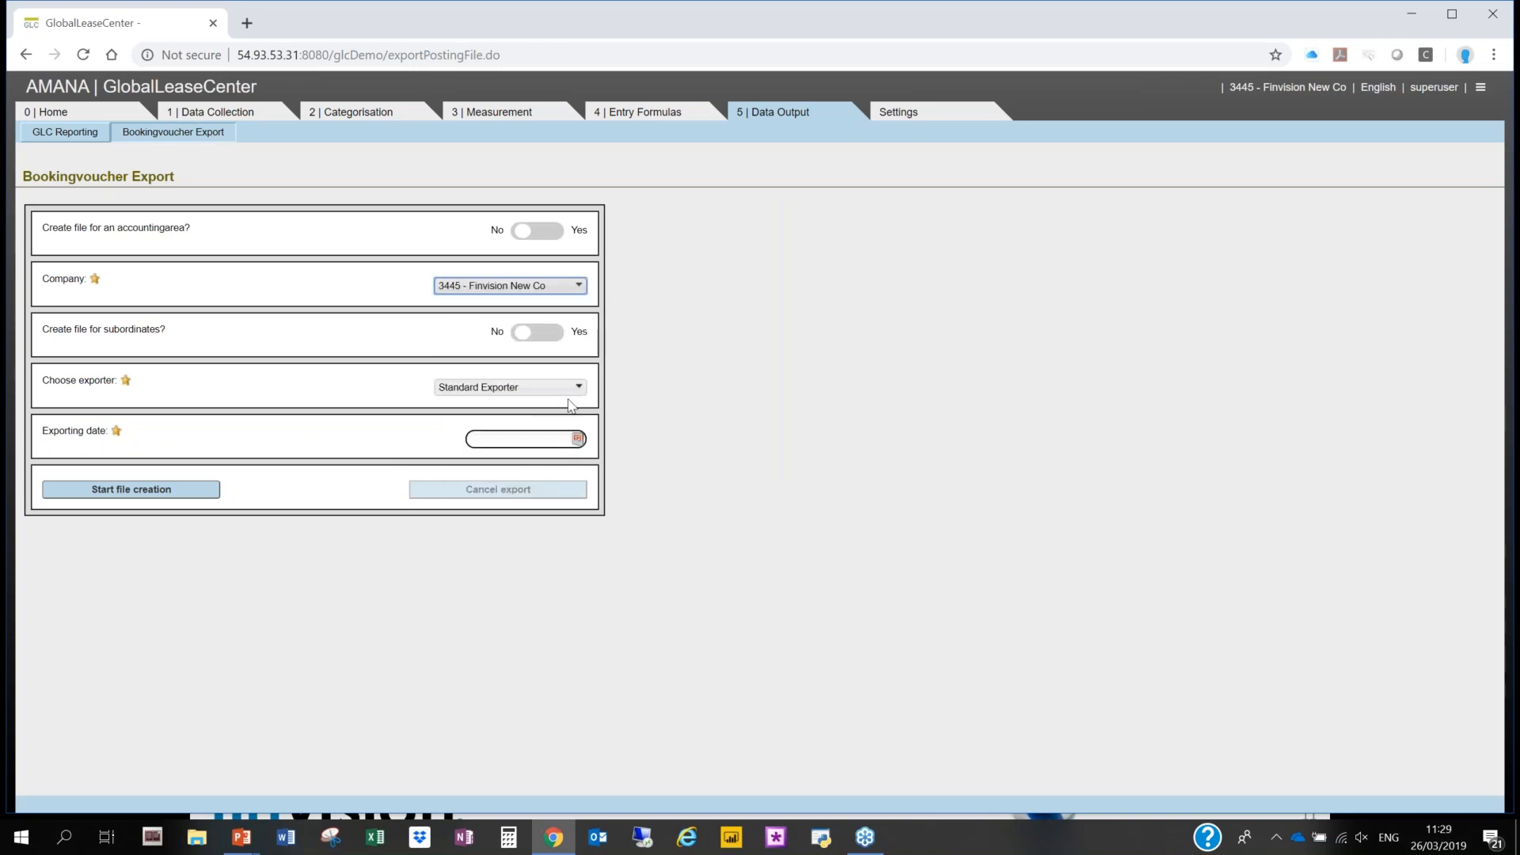
click(578, 441)
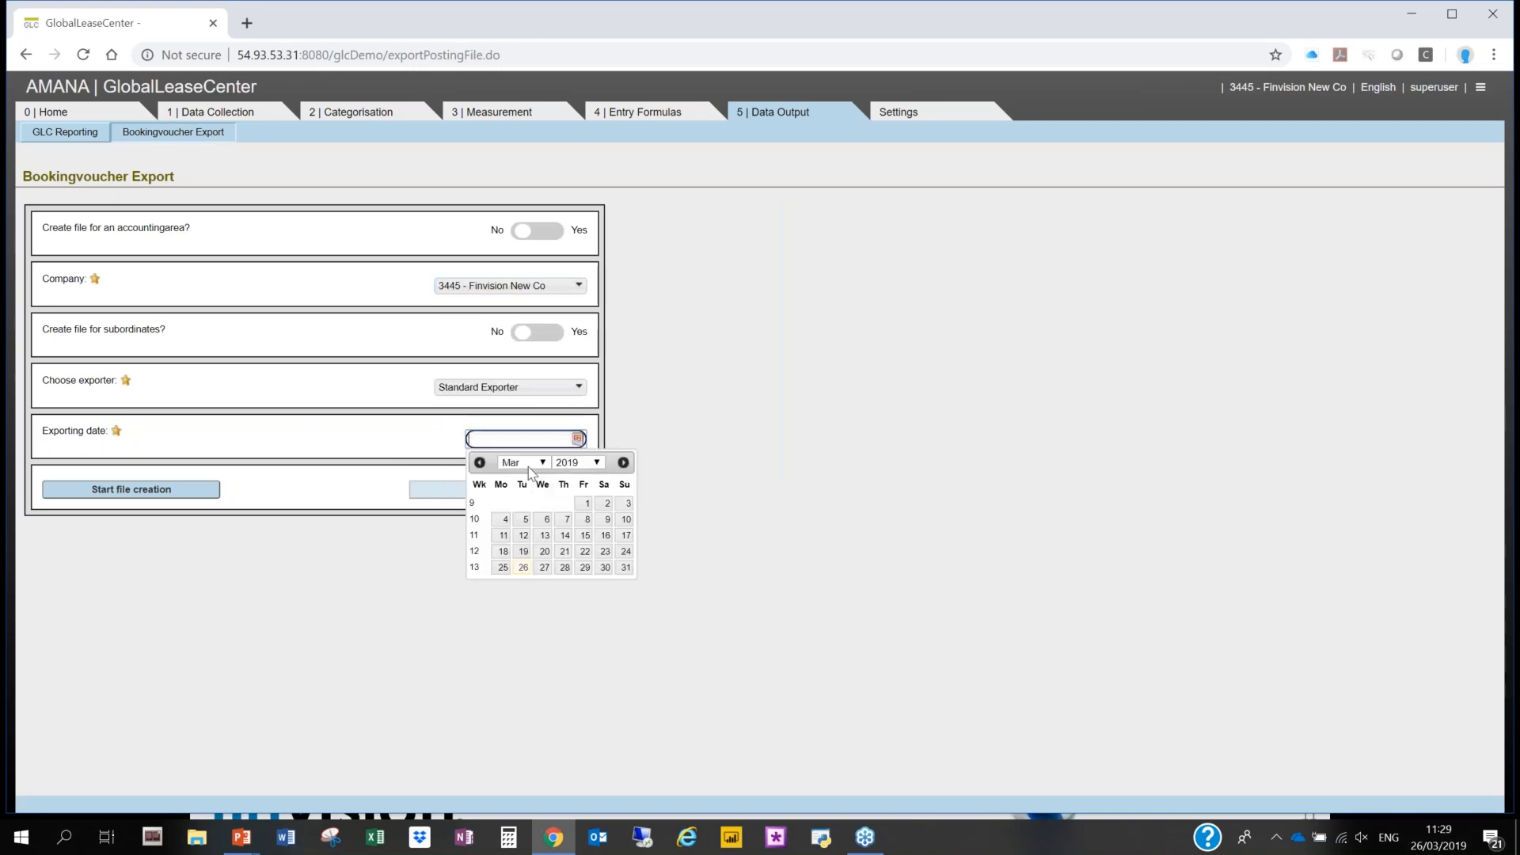
click(596, 464)
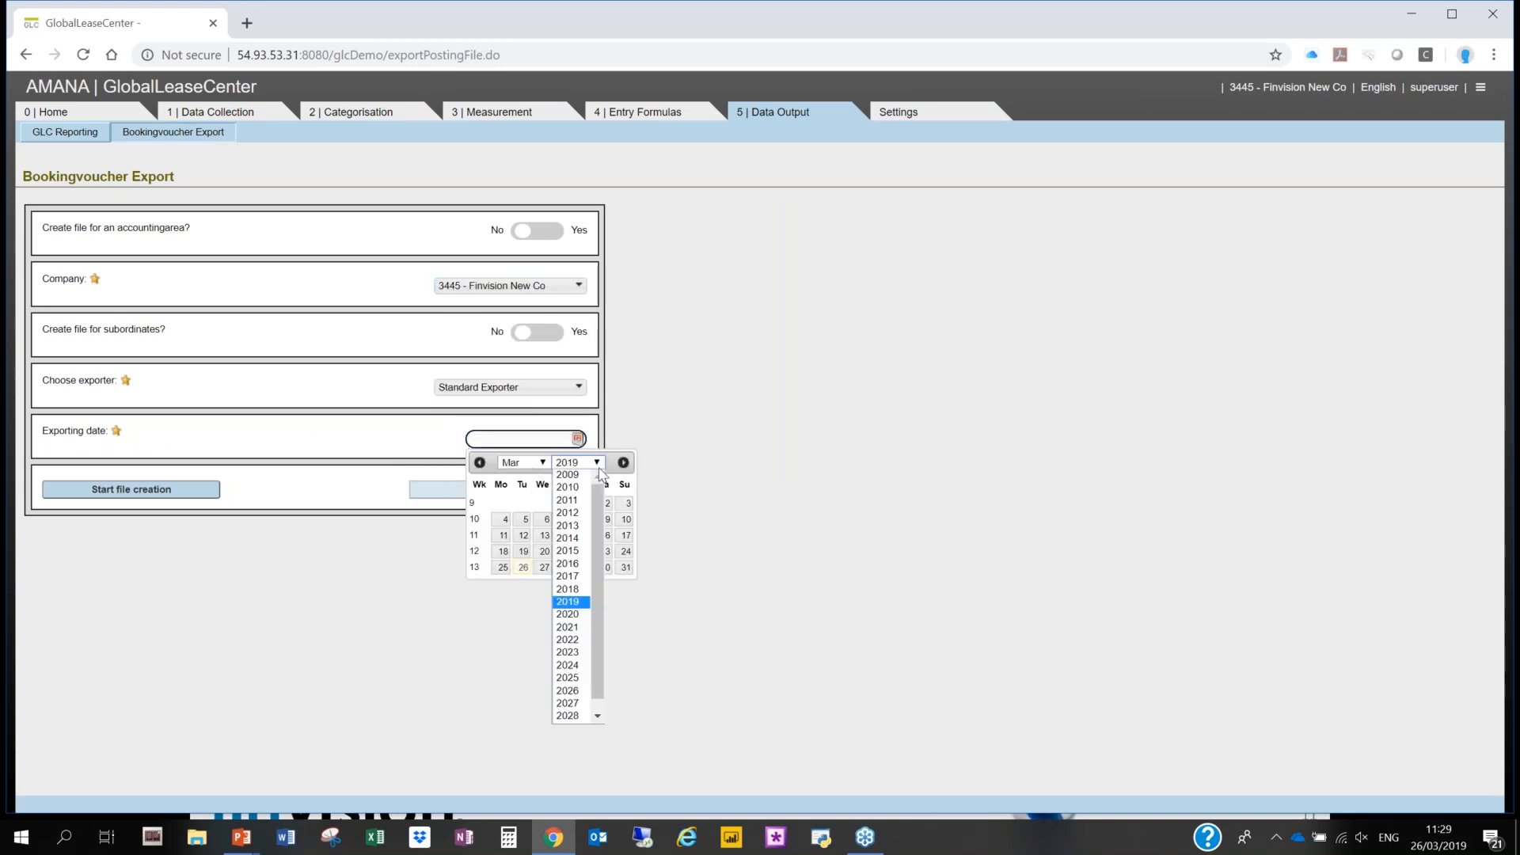
click(579, 581)
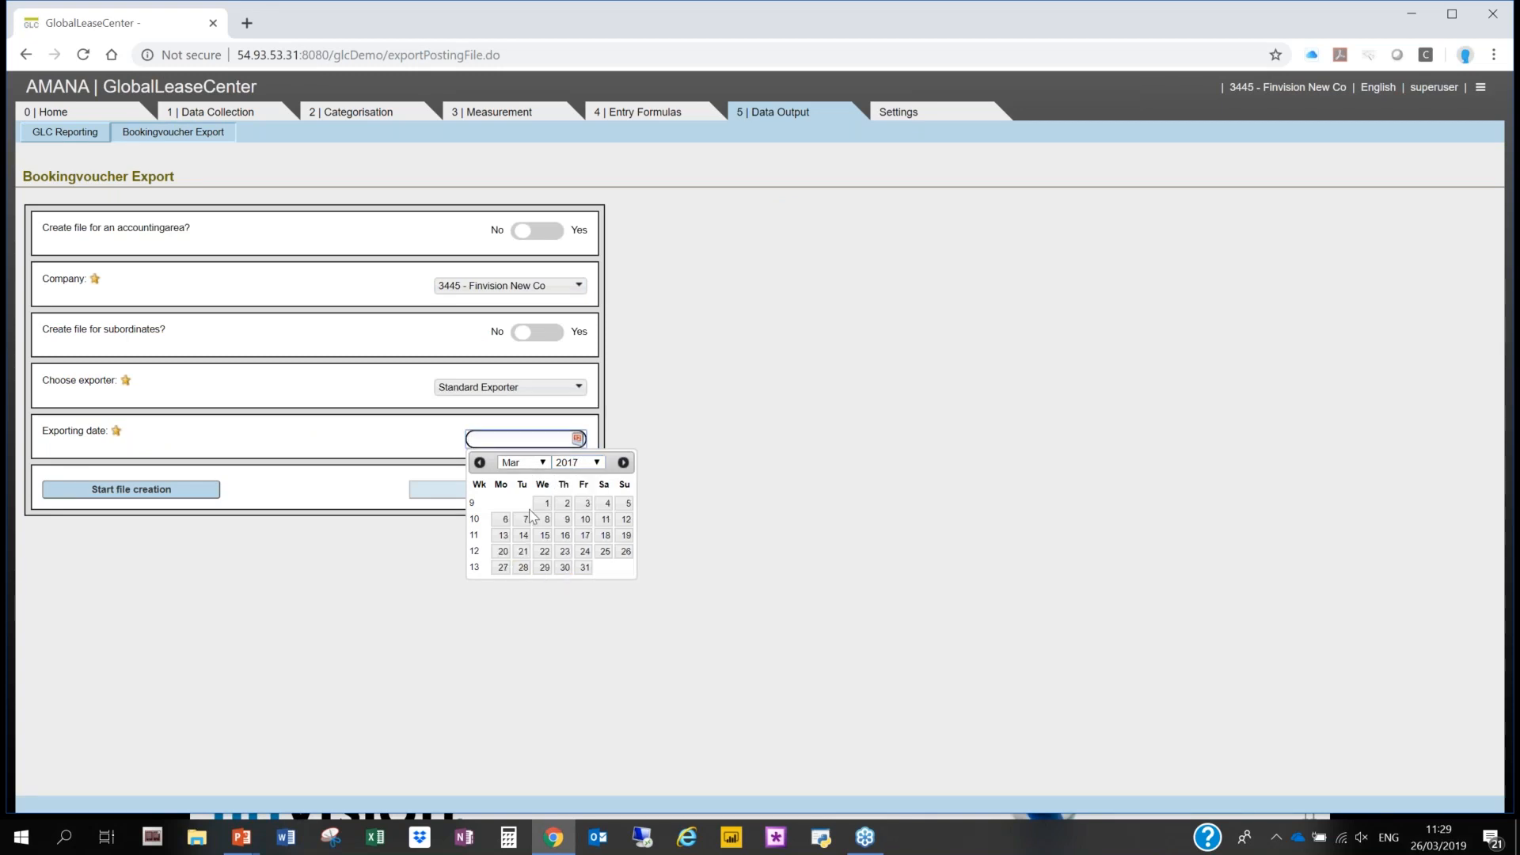
click(584, 568)
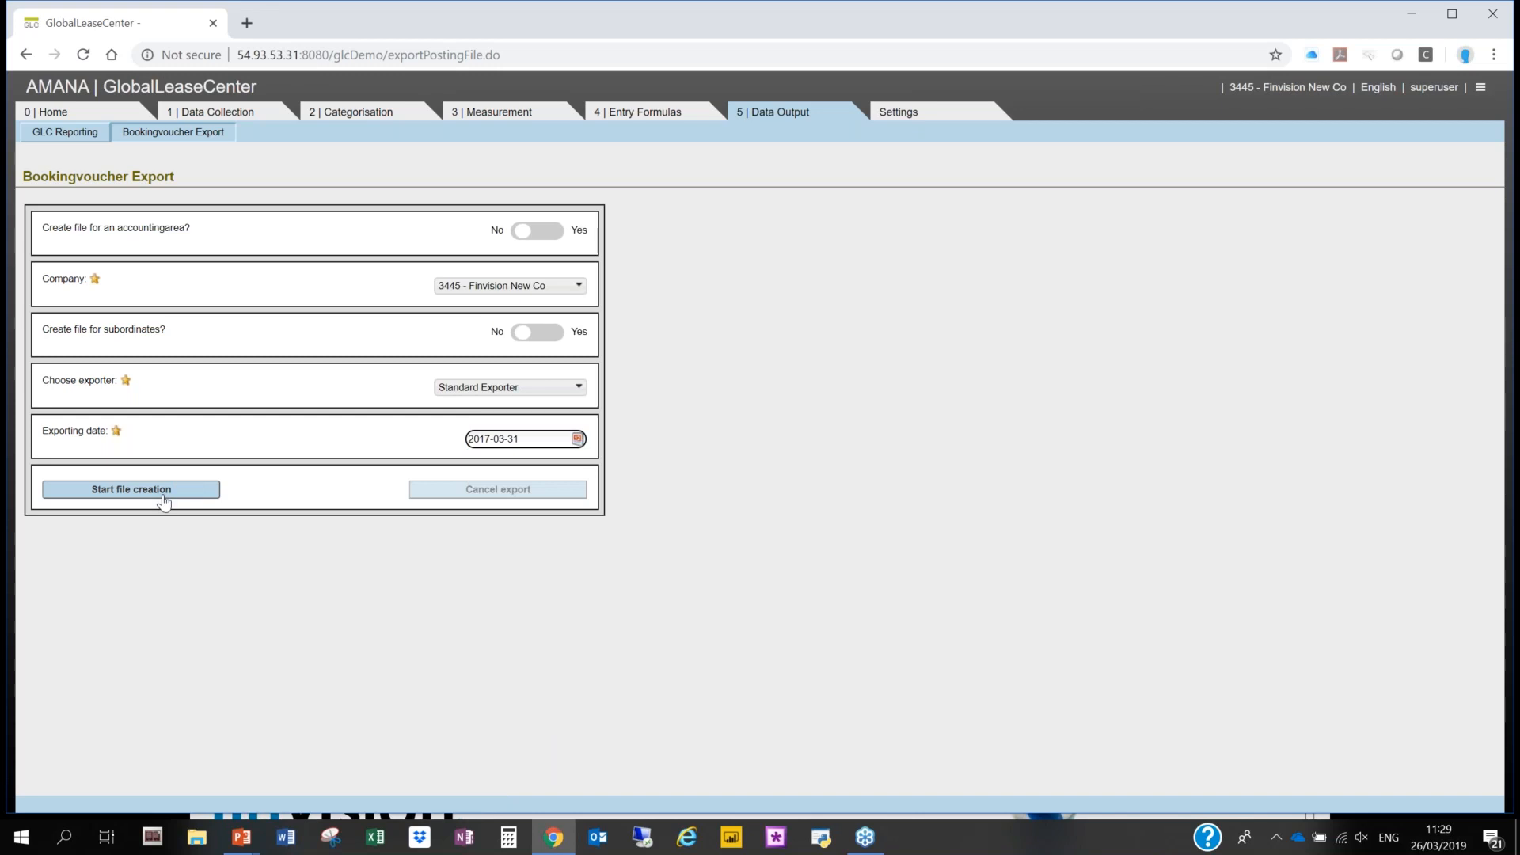
click(164, 498)
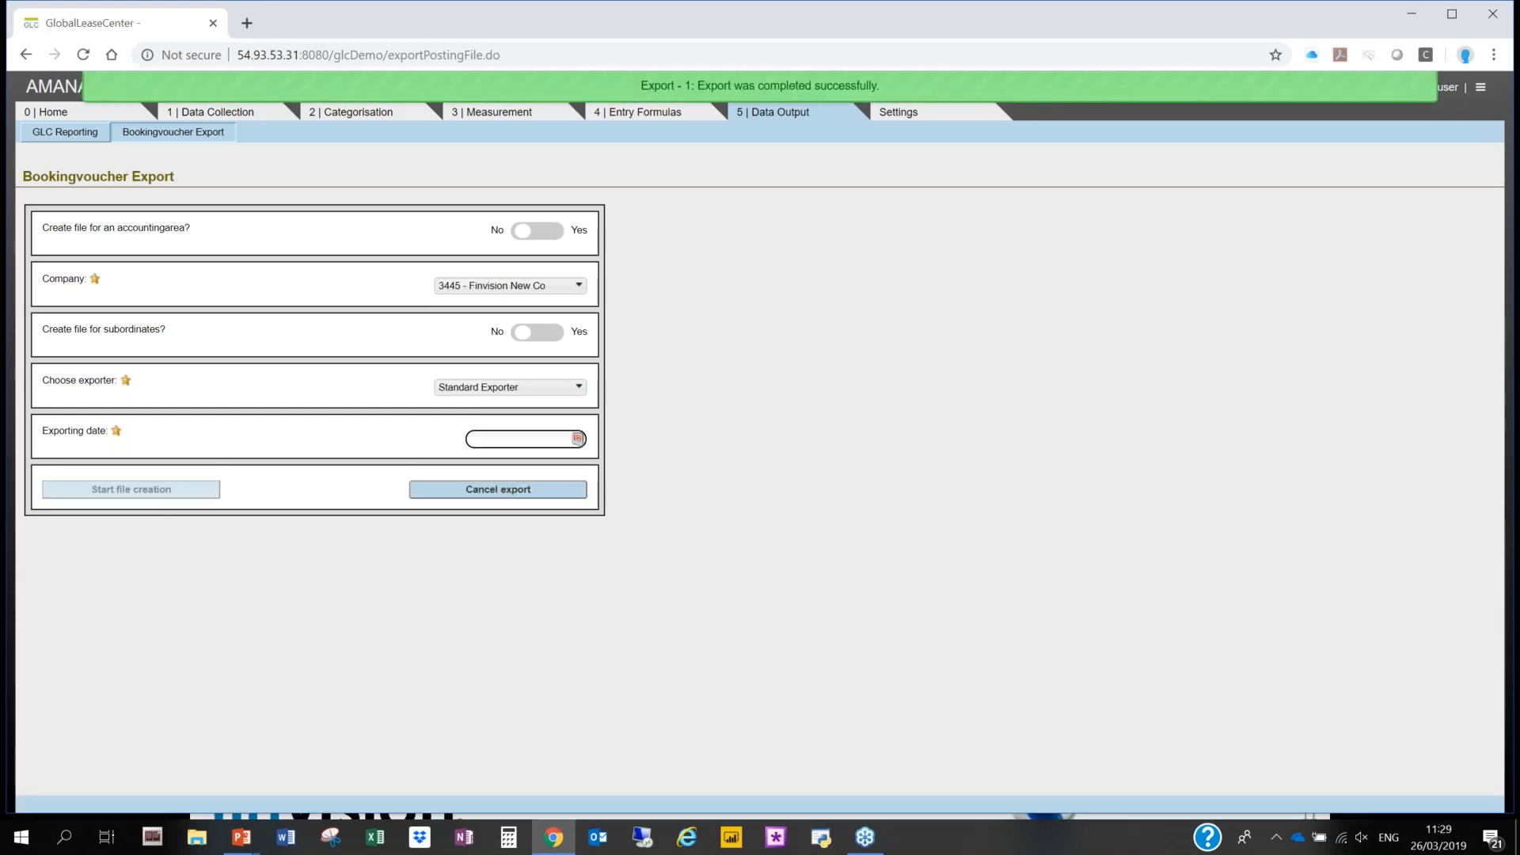
- Download company 3445's 2017-03-31 BookingVoucher file from the export repository and open it in Excel
click(1479, 87)
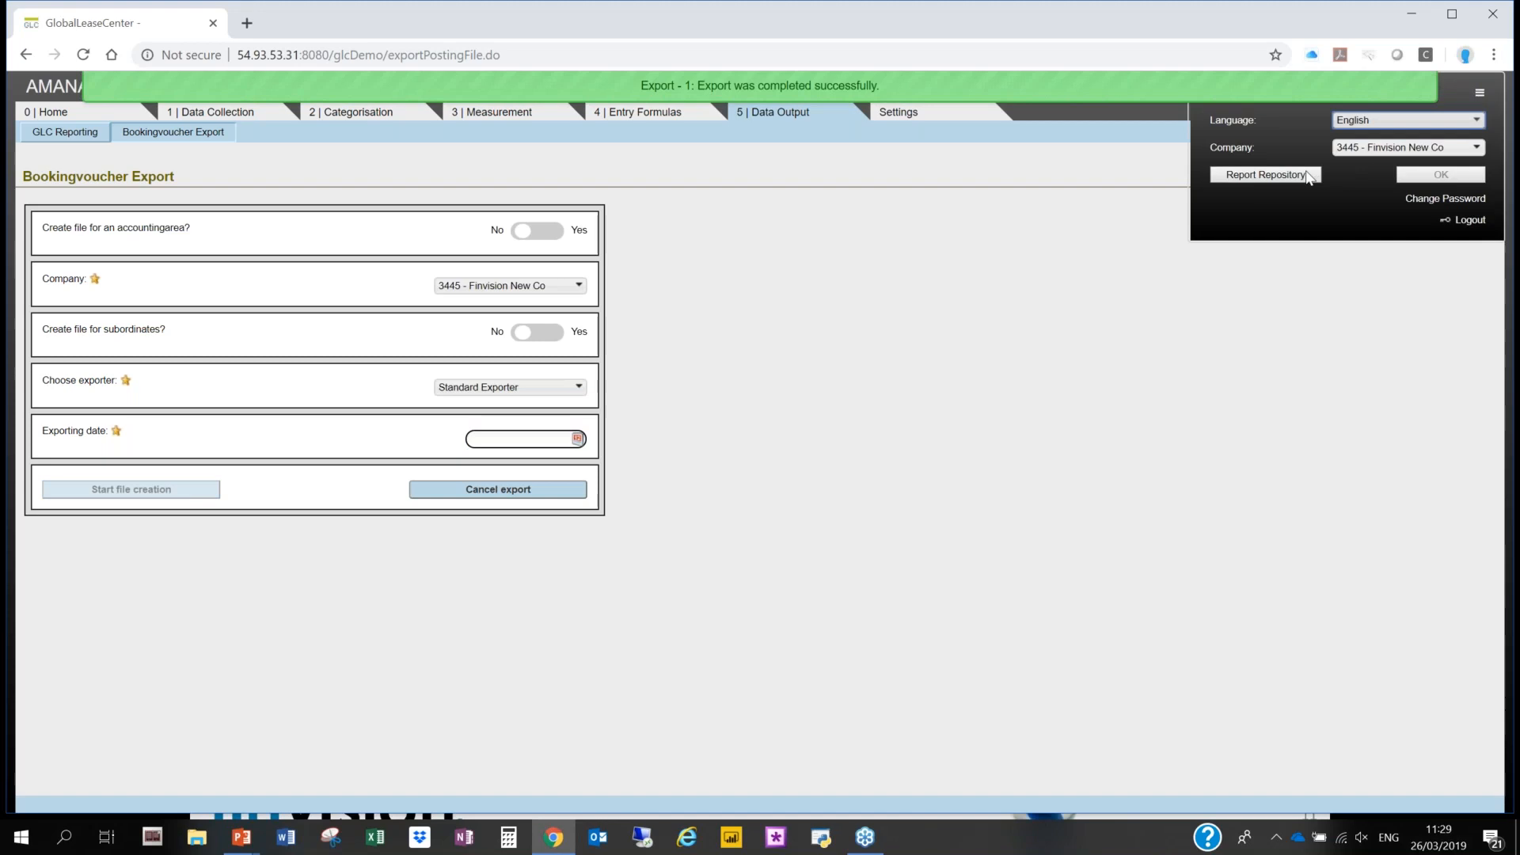
click(1305, 174)
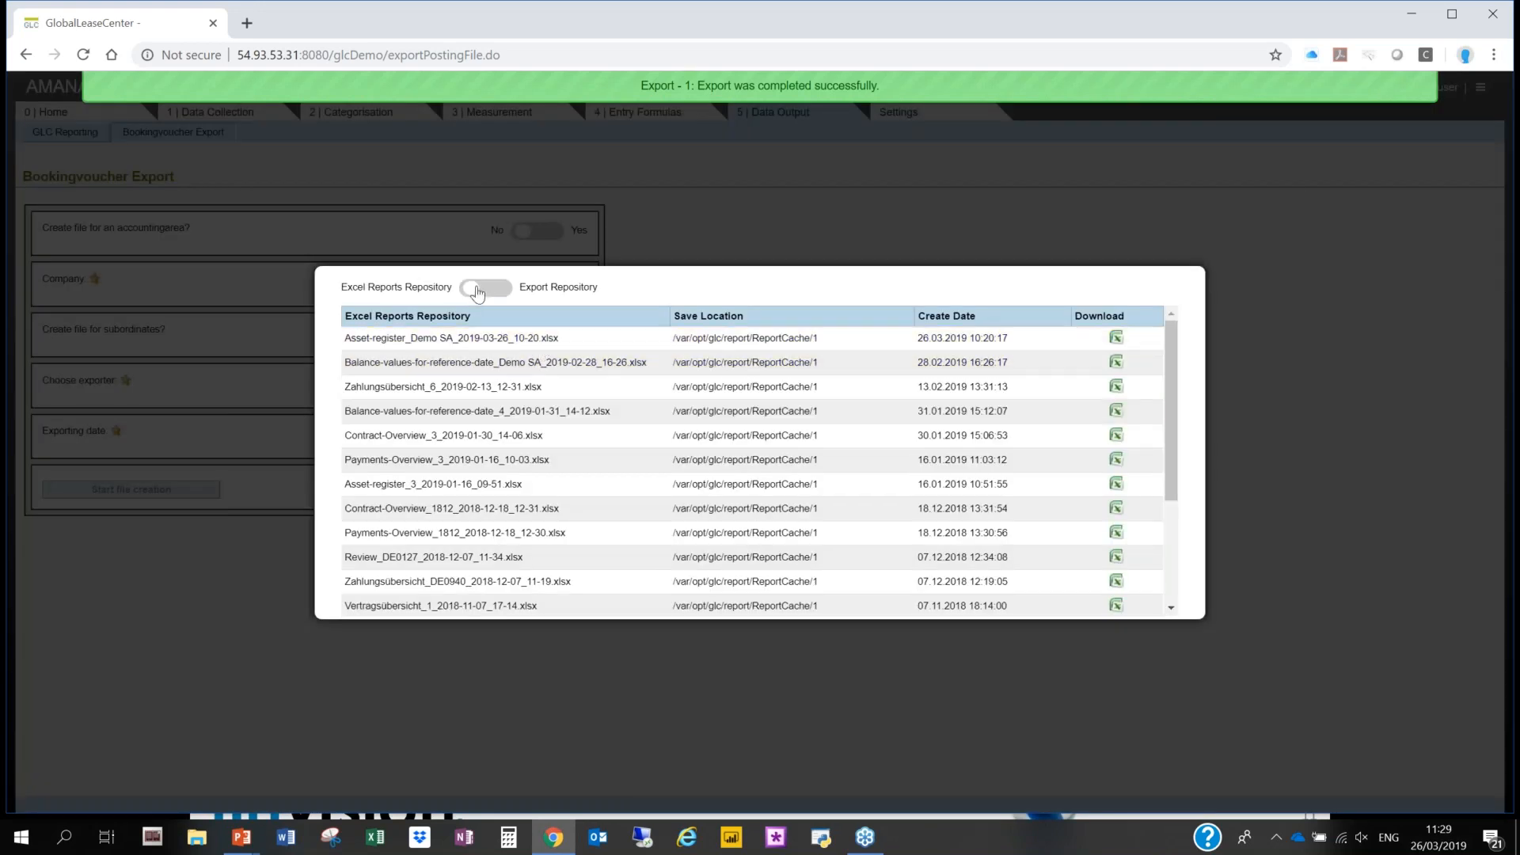
click(477, 292)
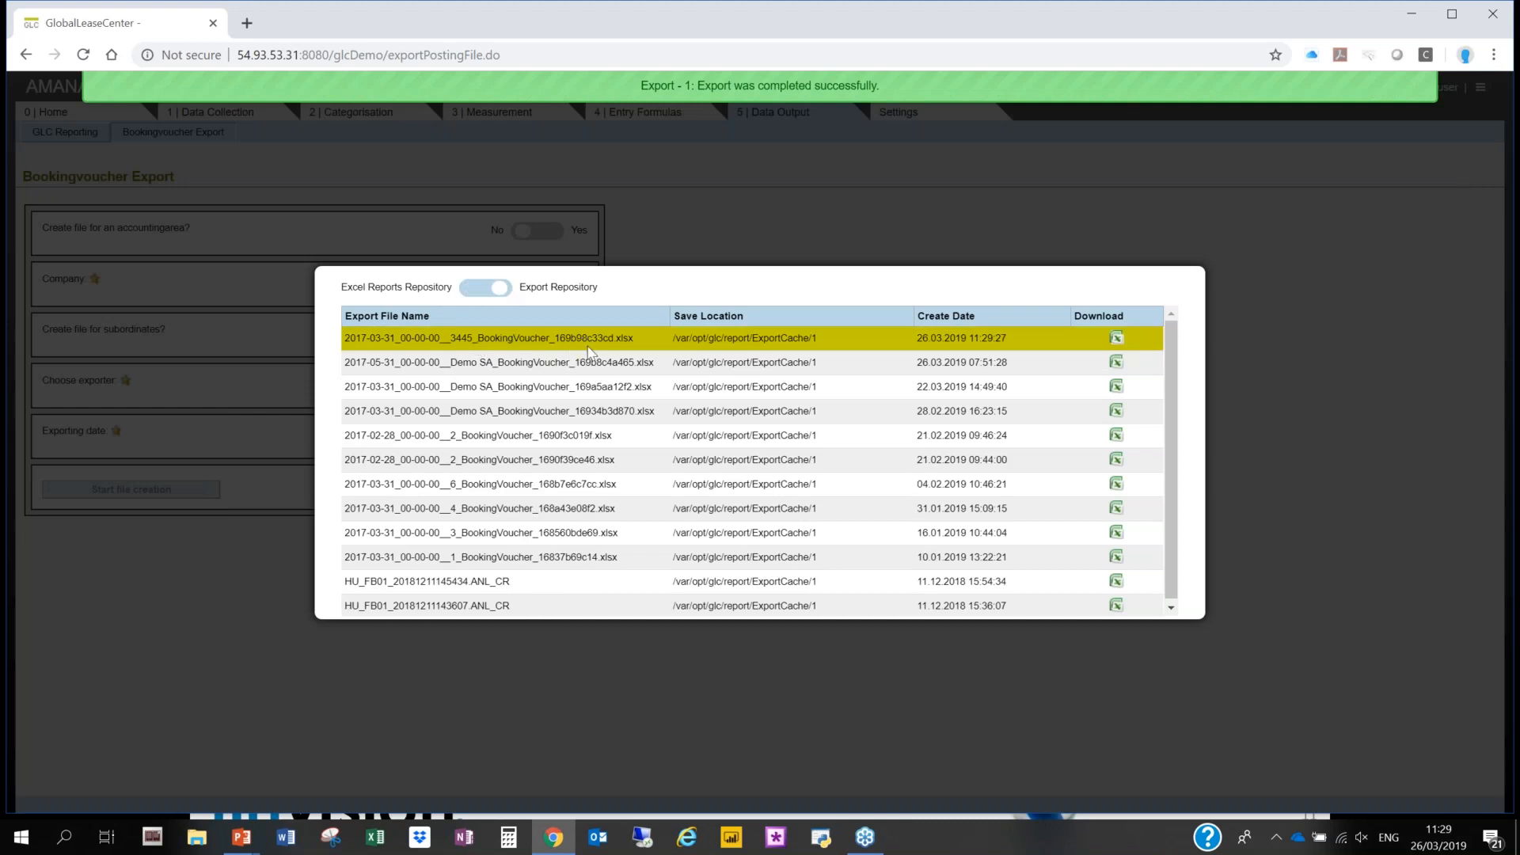
click(1116, 338)
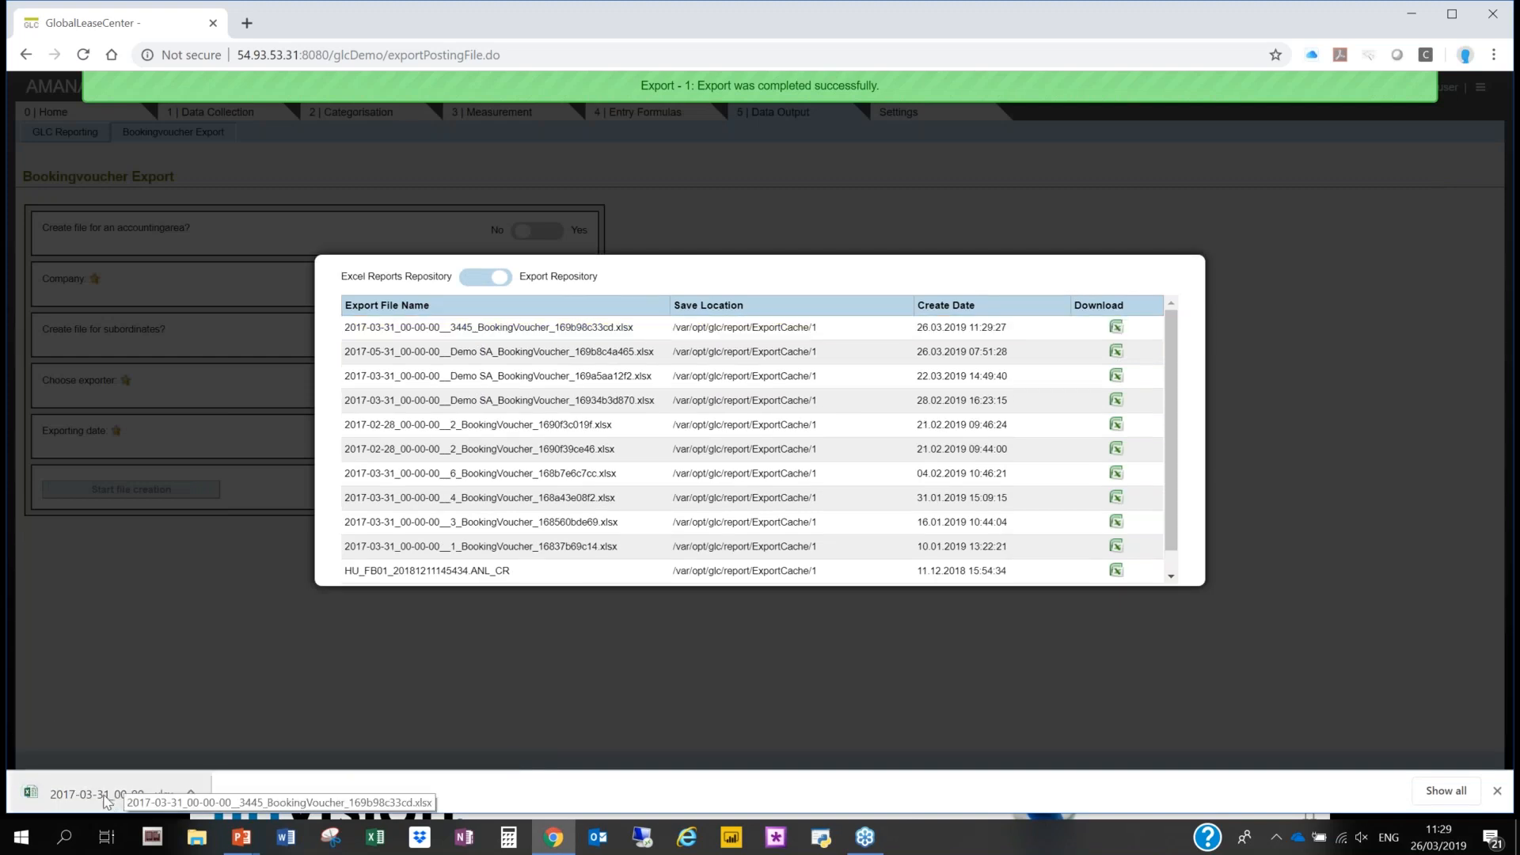
click(103, 794)
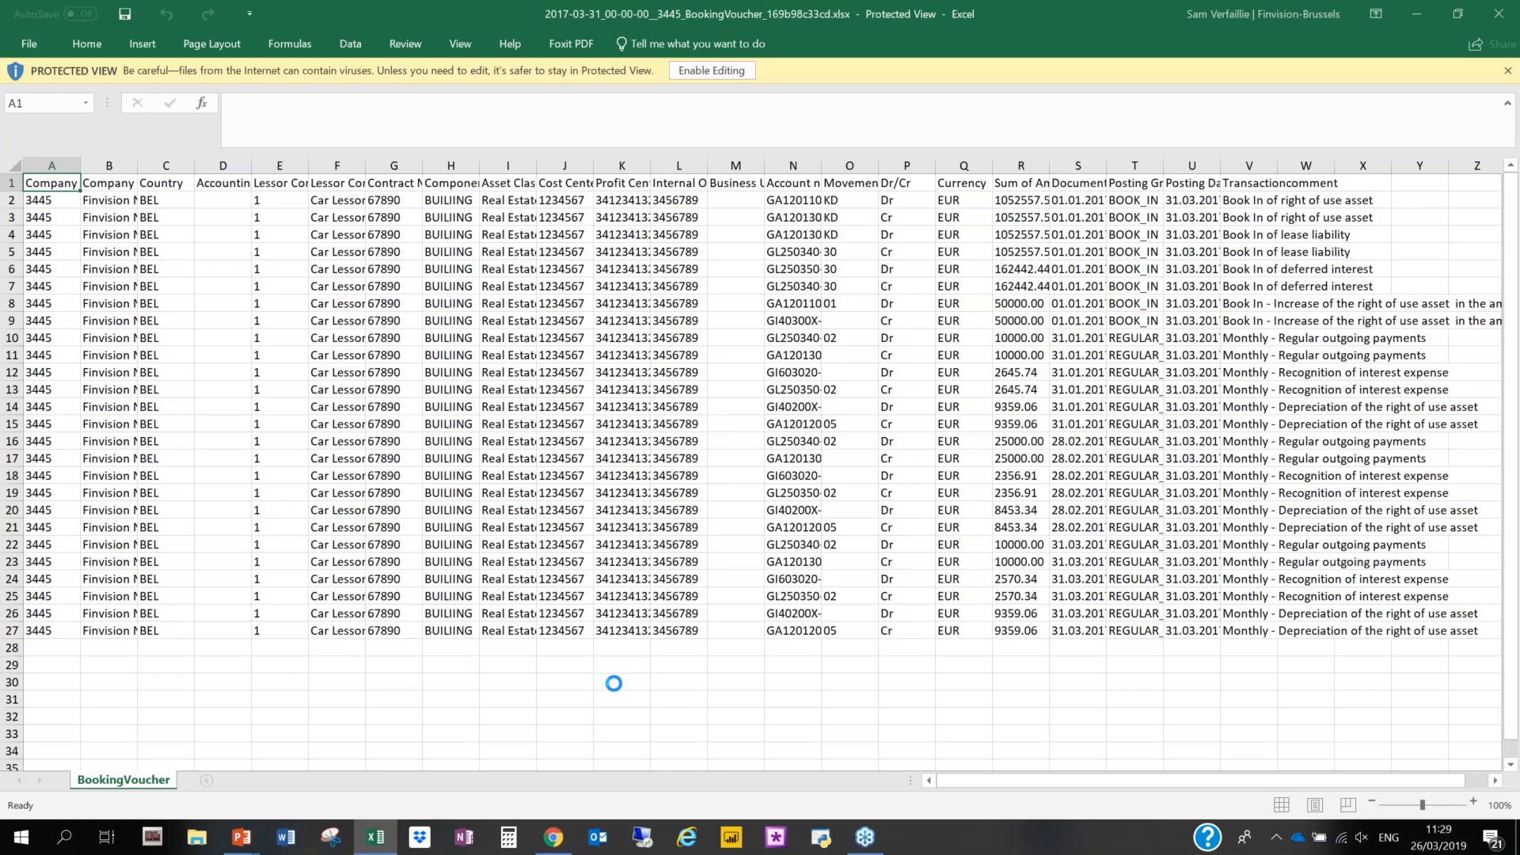
- Enable editing of the booking voucher workbook and widen the Company Name column to fit its contents
click(791, 441)
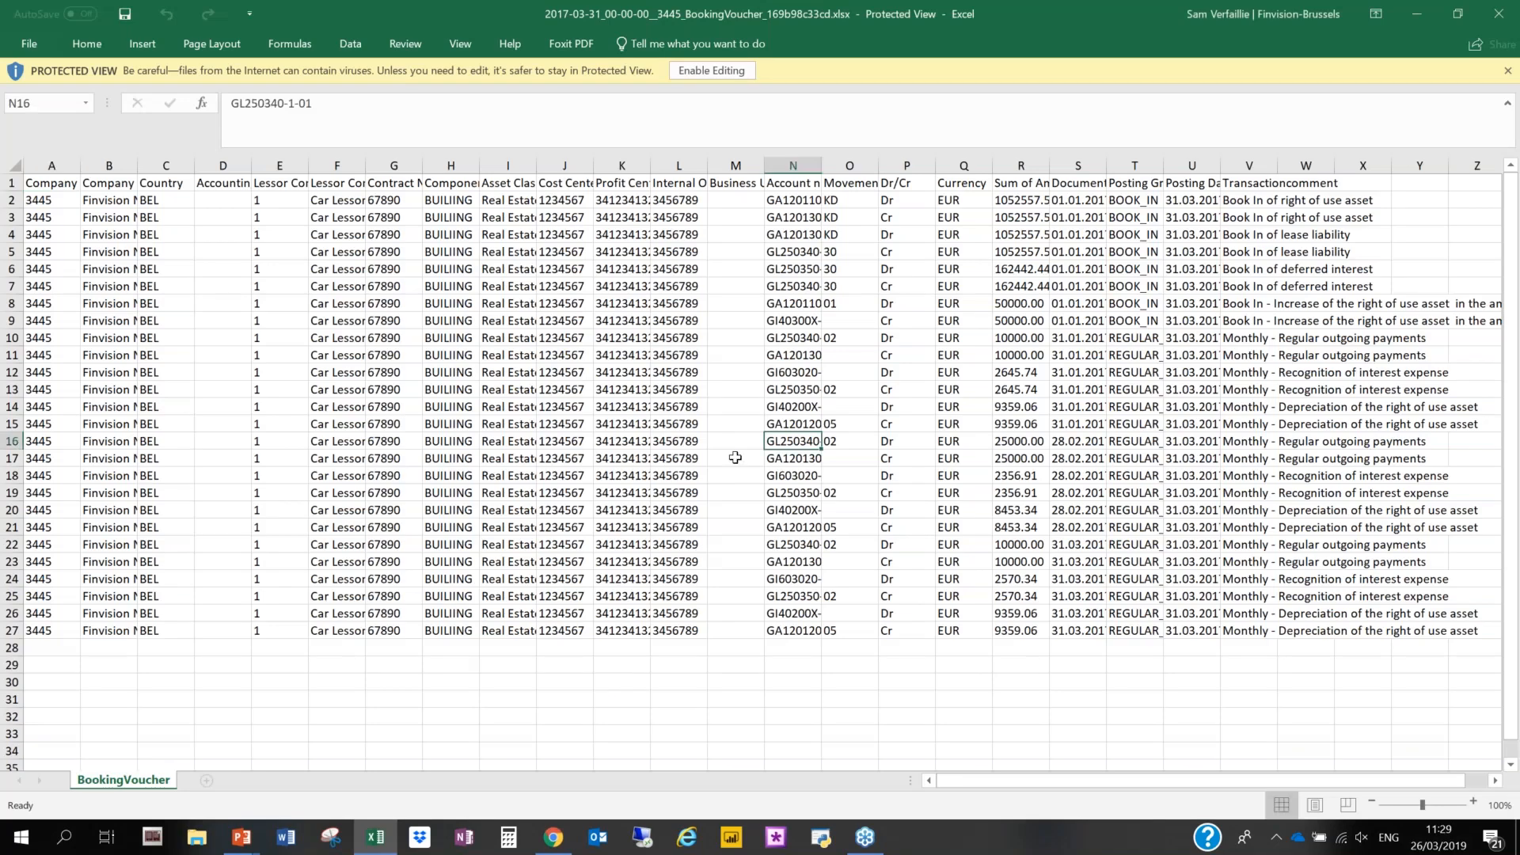
click(729, 71)
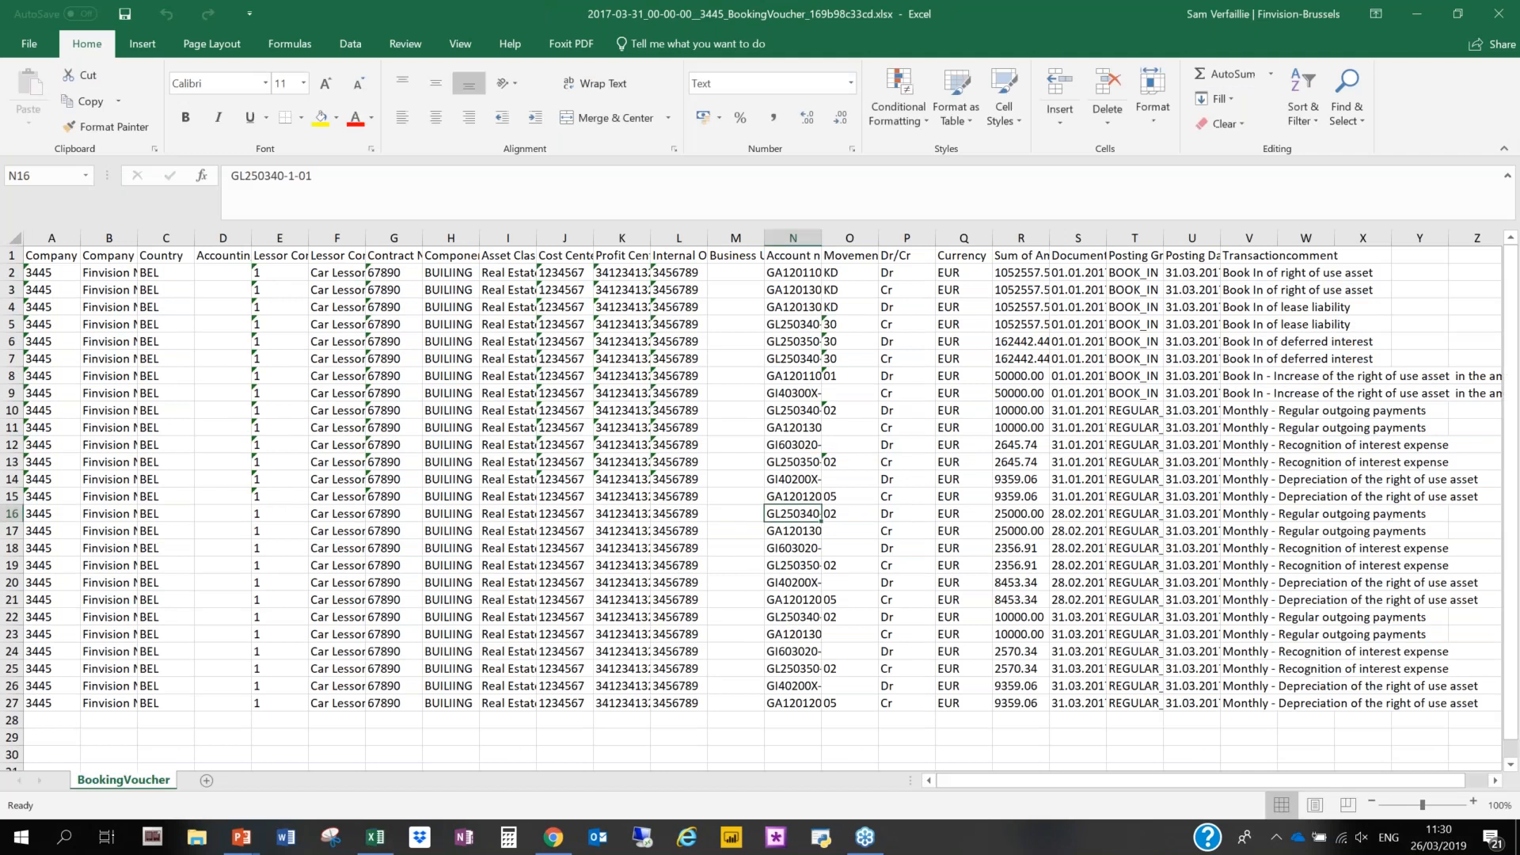
click(135, 339)
drag(194, 238, 206, 268)
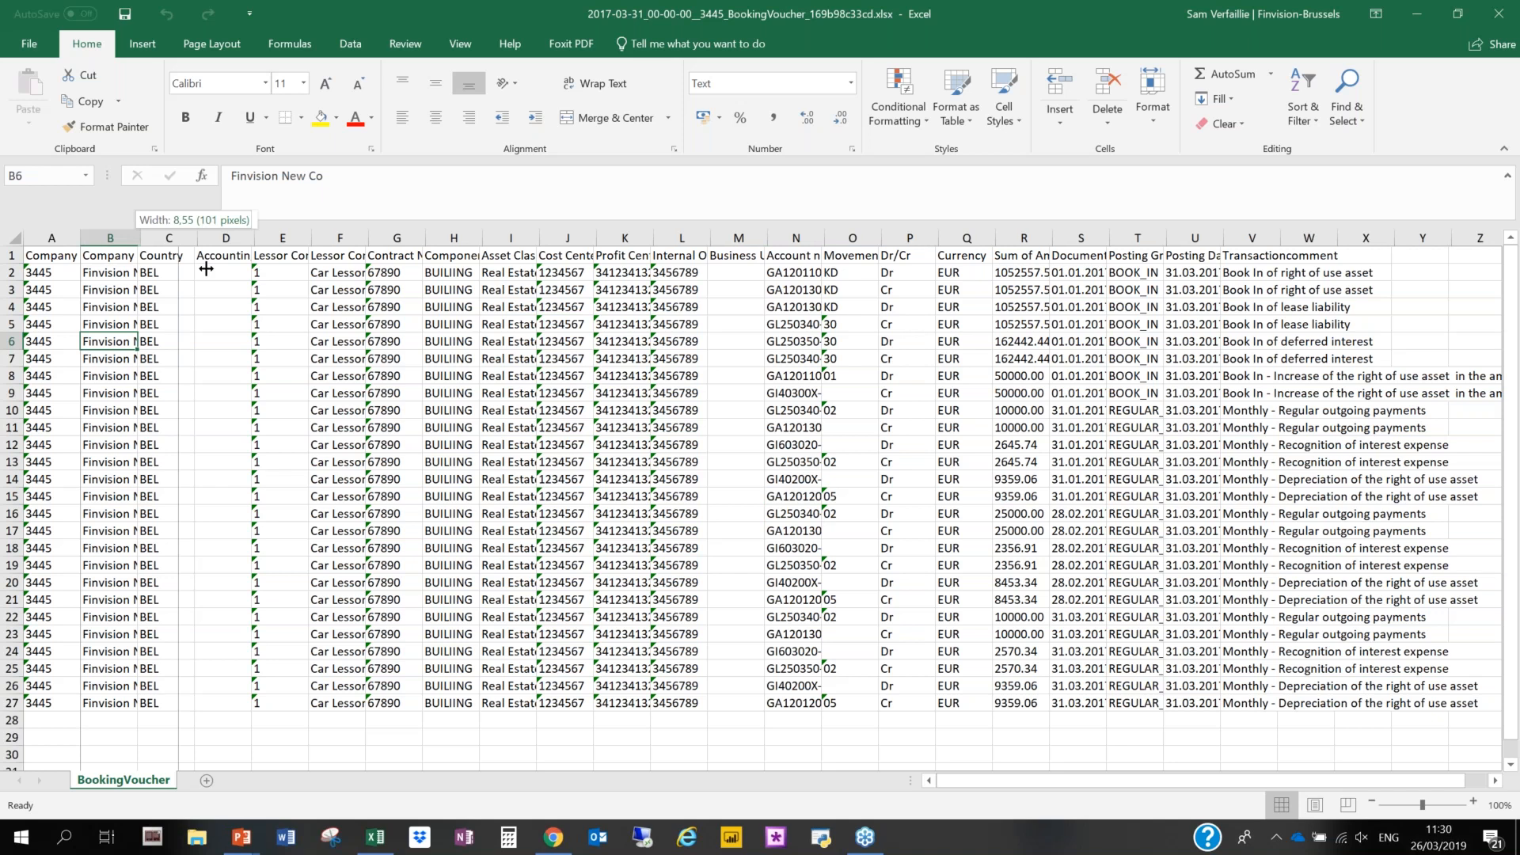
drag(206, 268, 208, 268)
- Examine the component, cost center, profit center, internal order, account number and posting date columns of the booking voucher
click(538, 290)
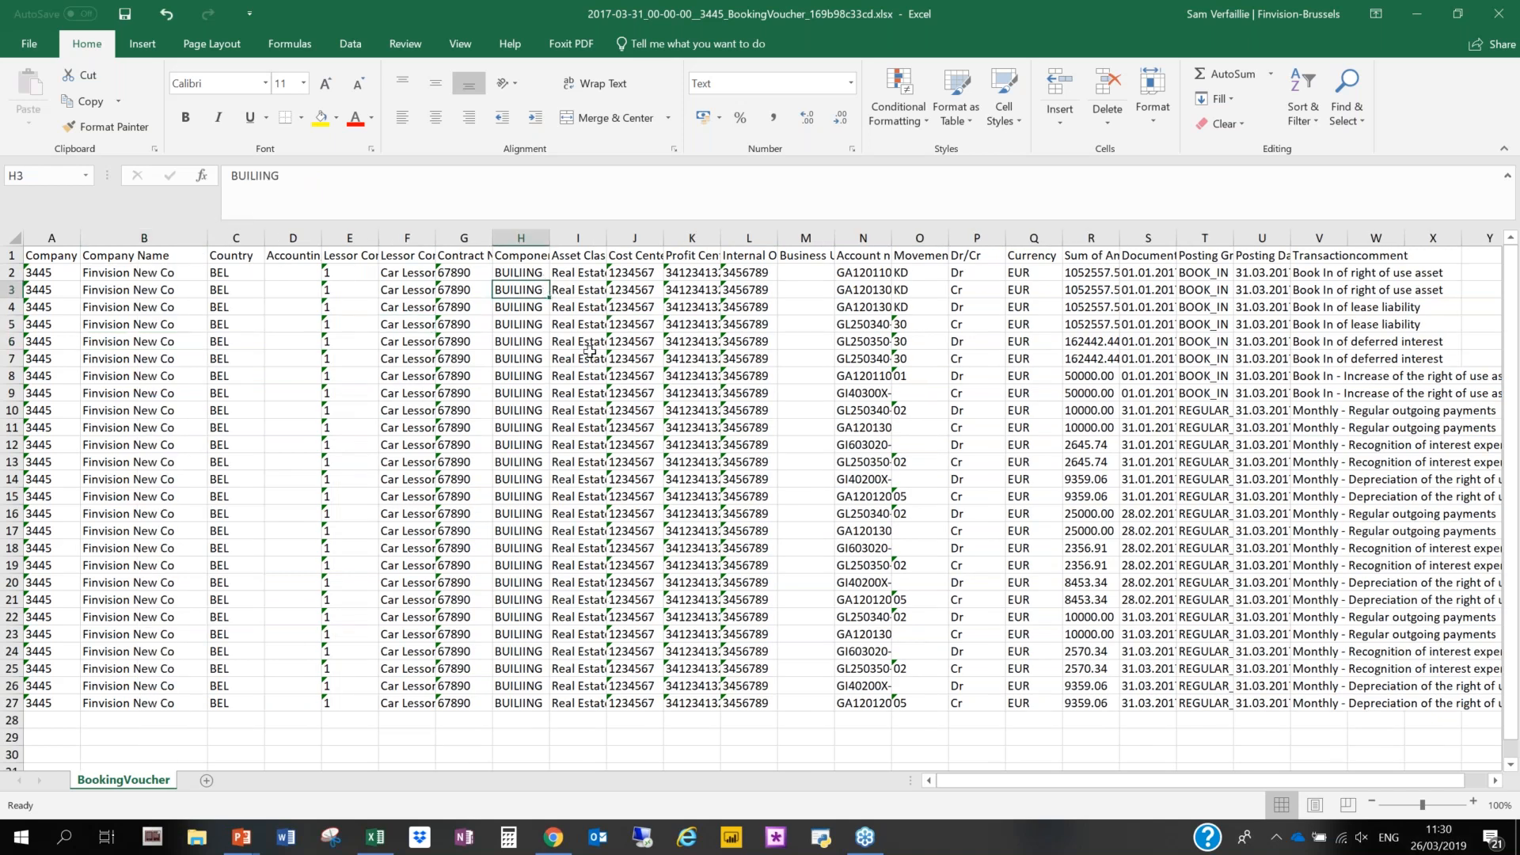
click(585, 293)
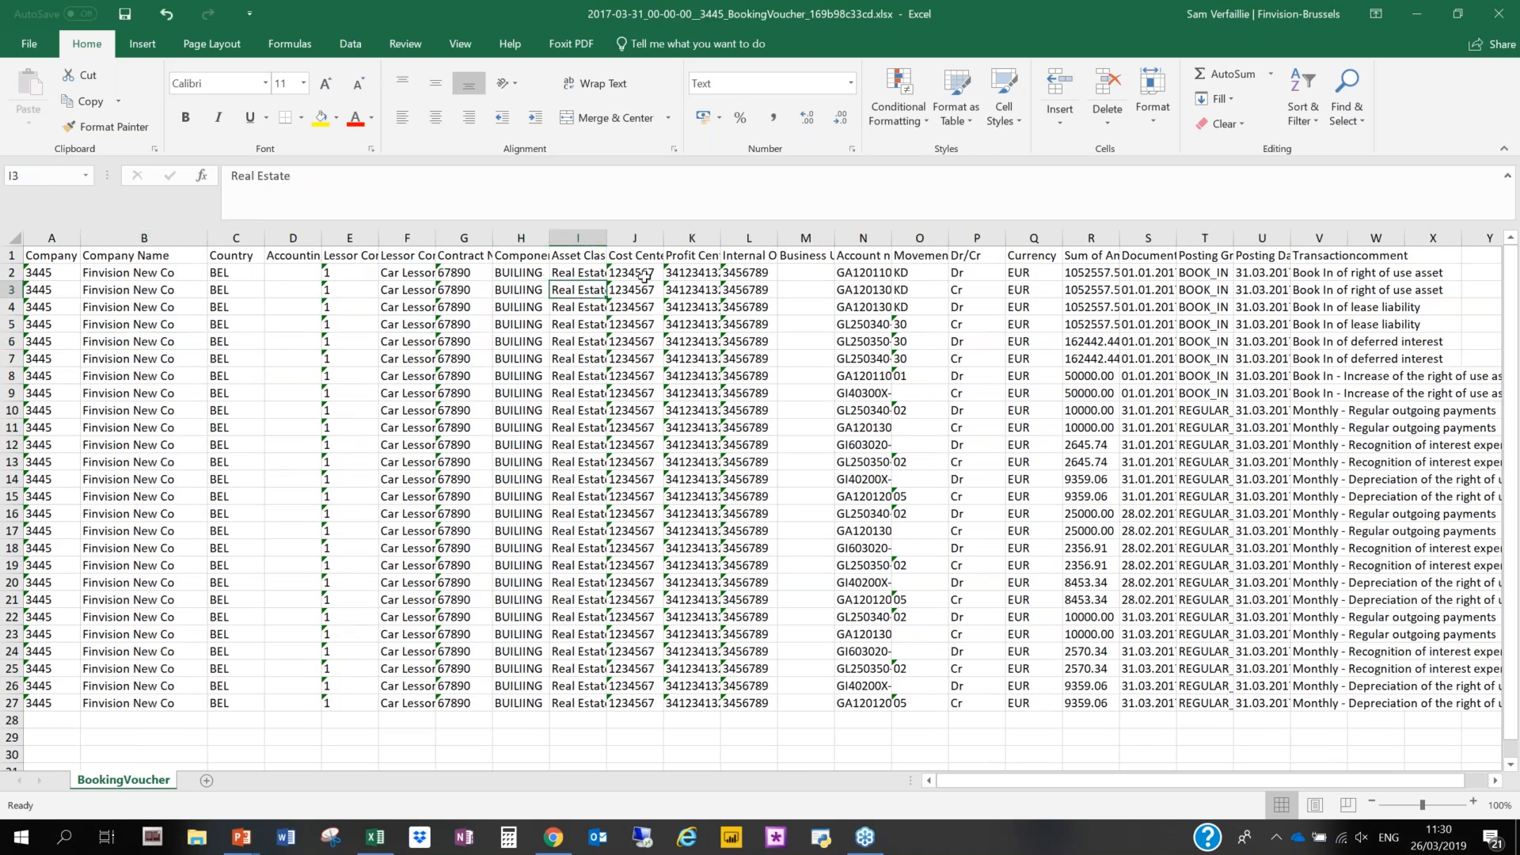
click(711, 291)
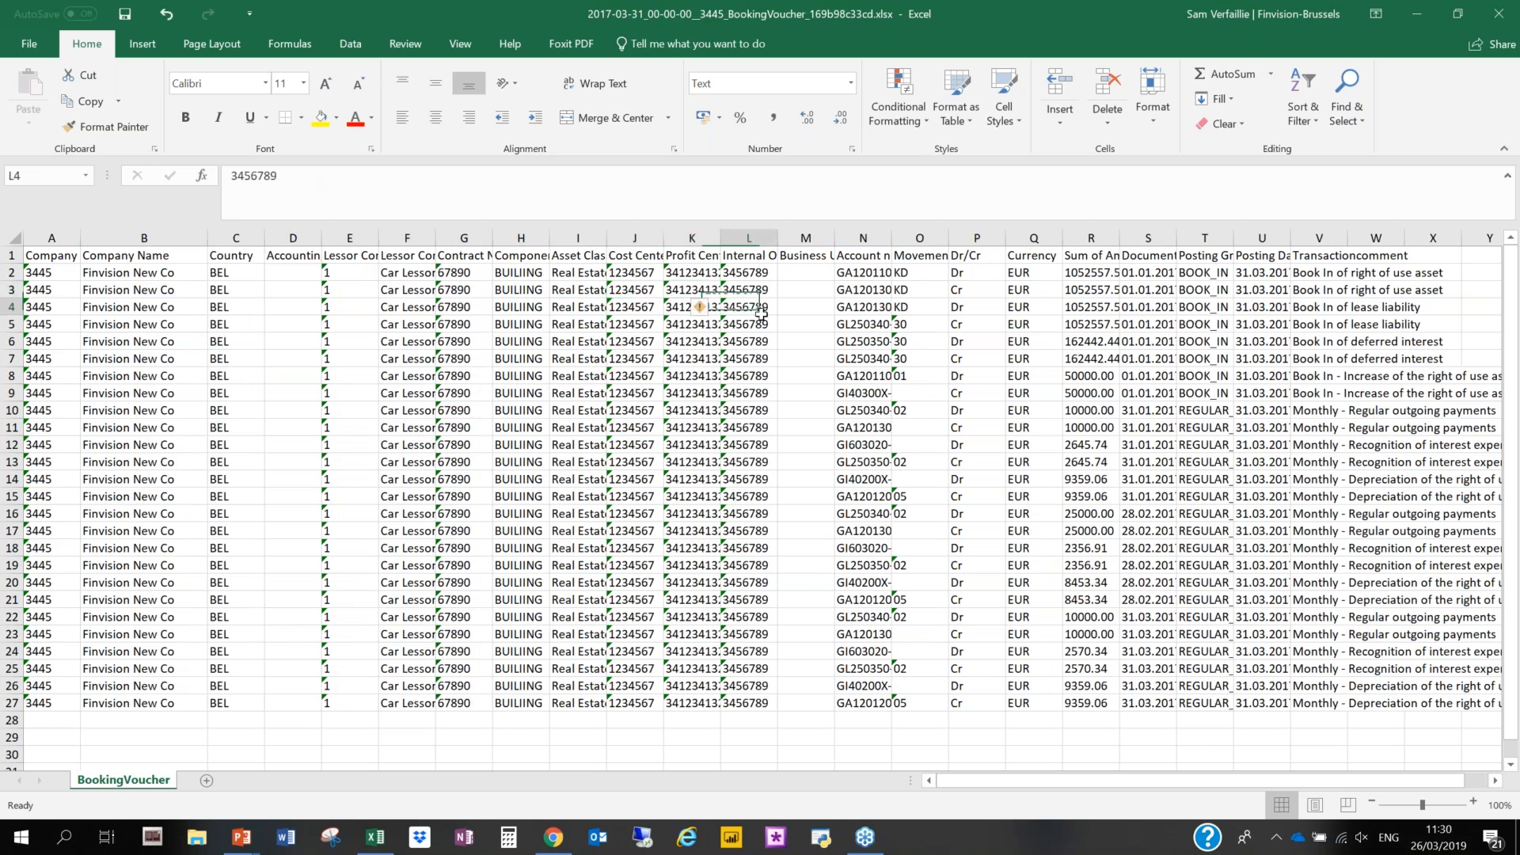
click(852, 320)
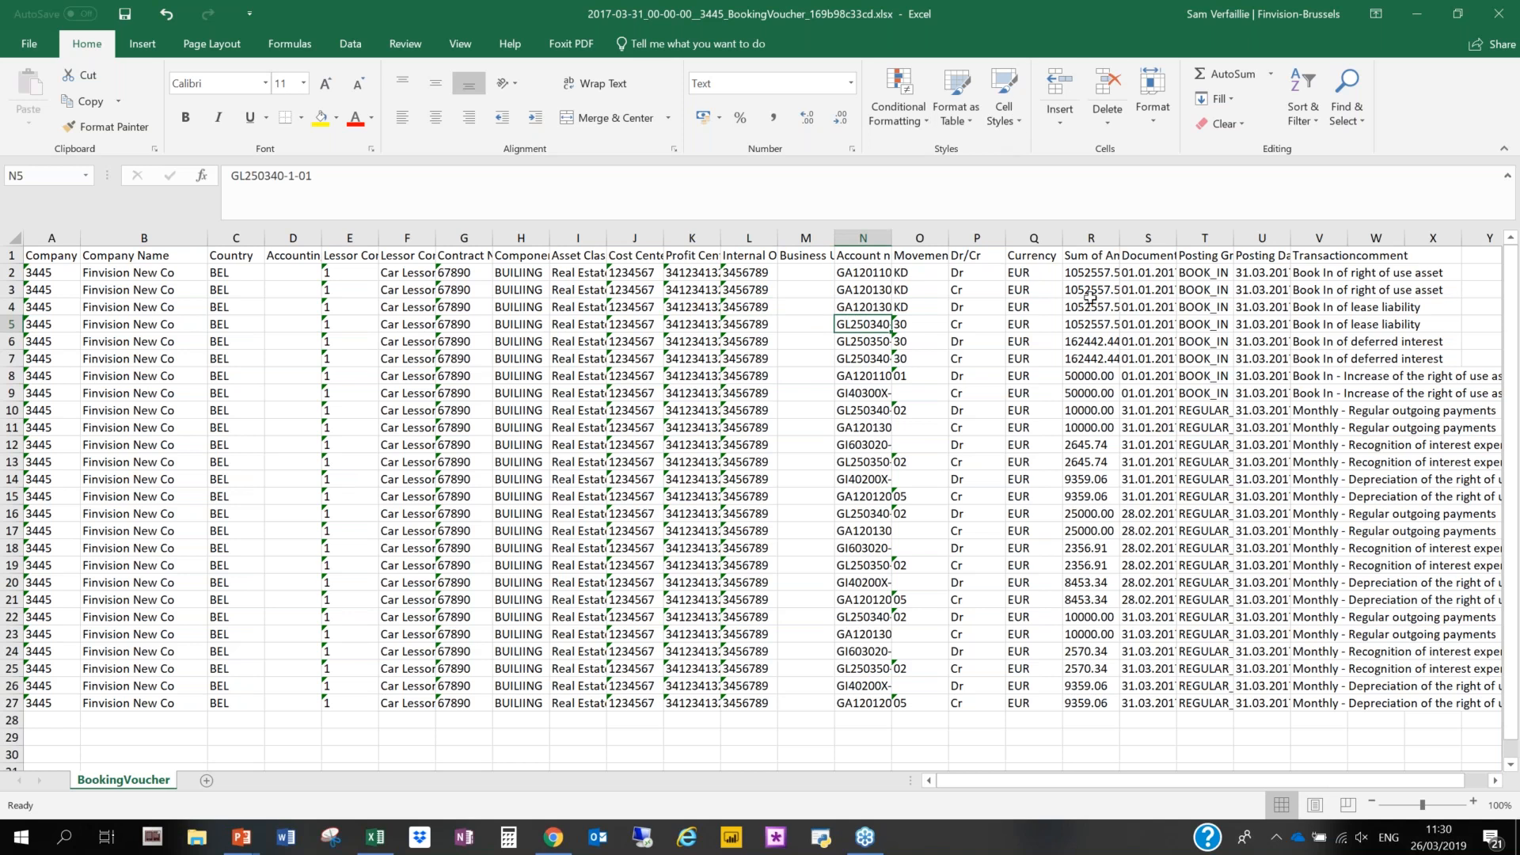
key(Right)
key(Right)
key(Right)
key(Right)
key(Right)
key(Right)
key(Right)
key(Right)
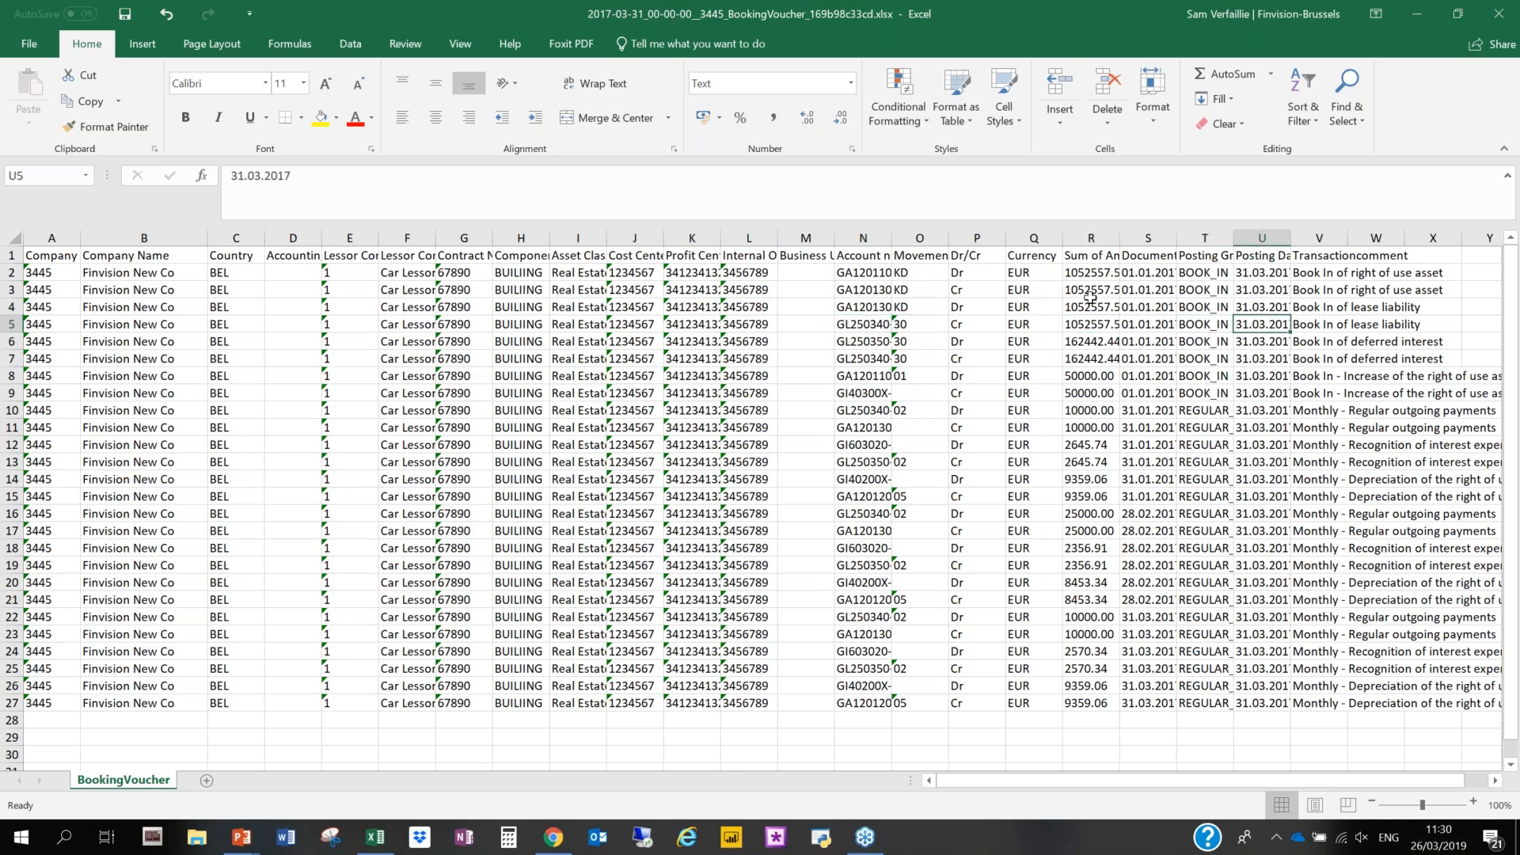
- Read through the transaction comments of the book-in and monthly regular postings in the booking voucher
key(Up)
key(Up)
key(Up)
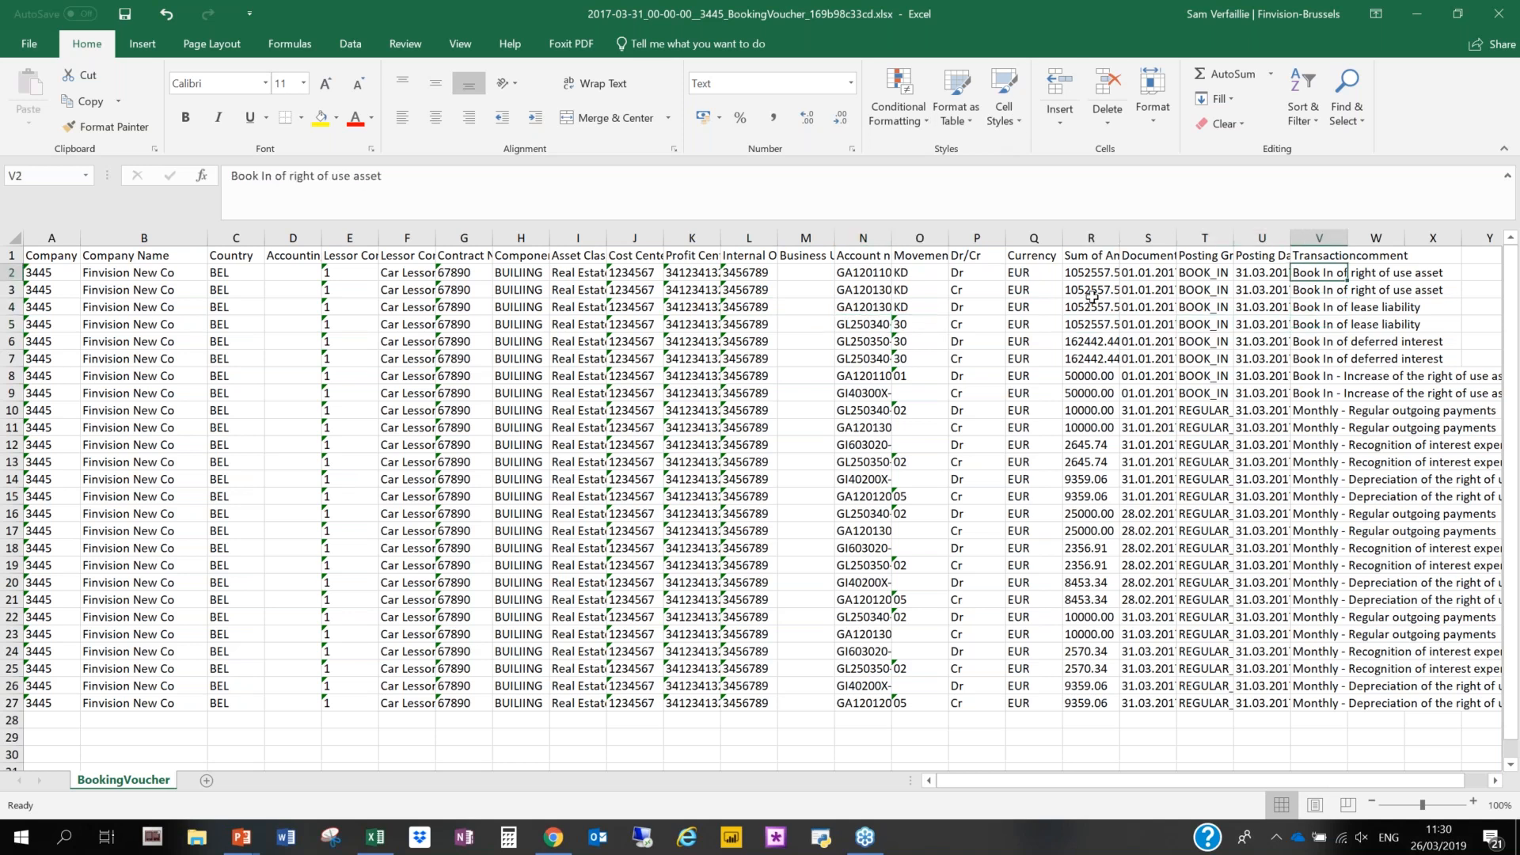
key(Down)
key(Down)
key(Down)
key(Down)
key(Down)
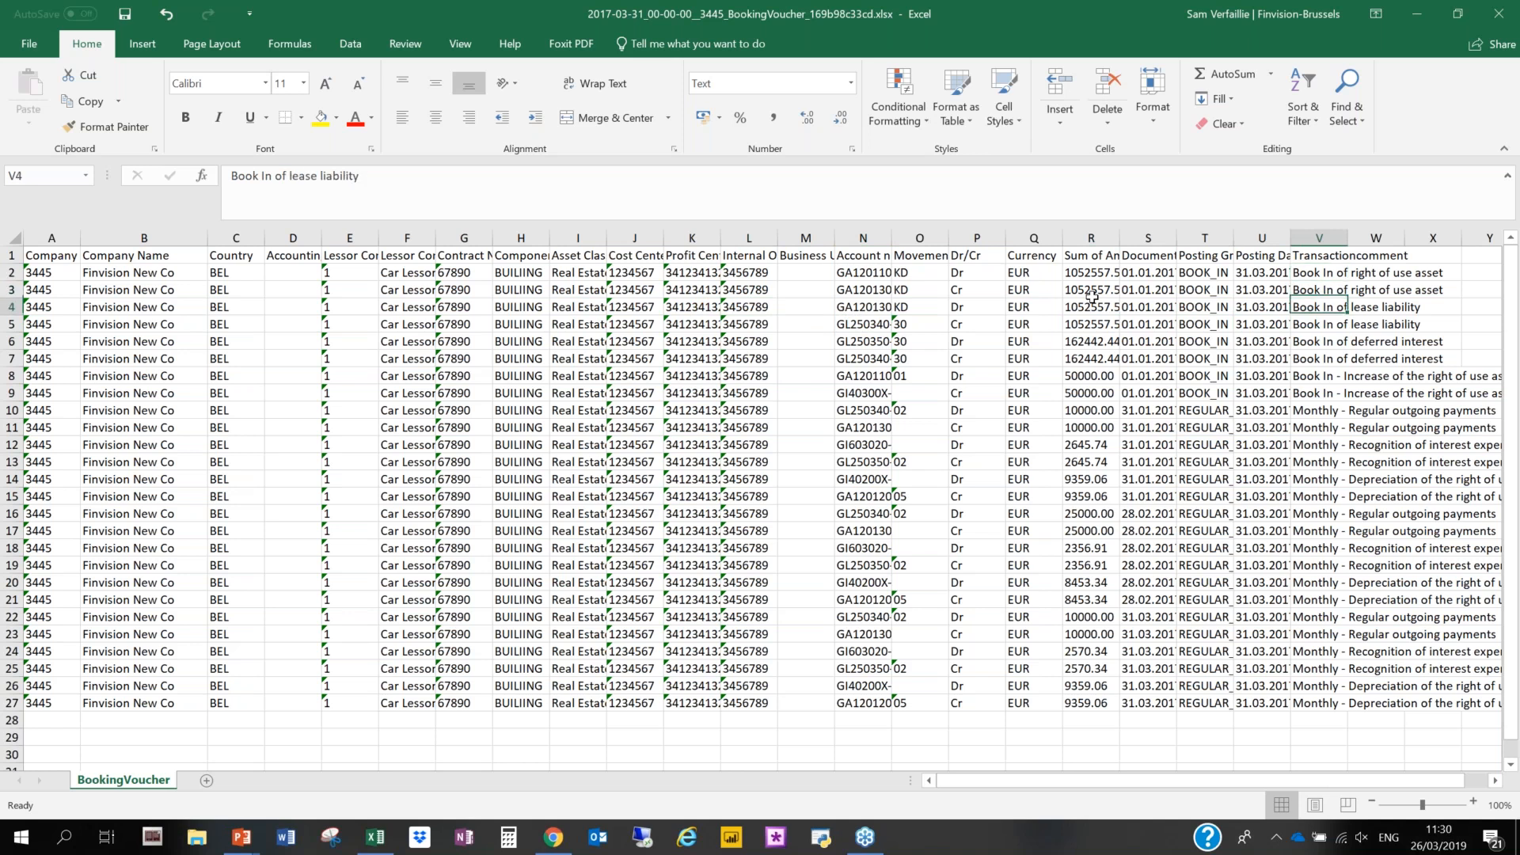
key(Down)
key(Down)
key(Down)
key(Down)
key(Down)
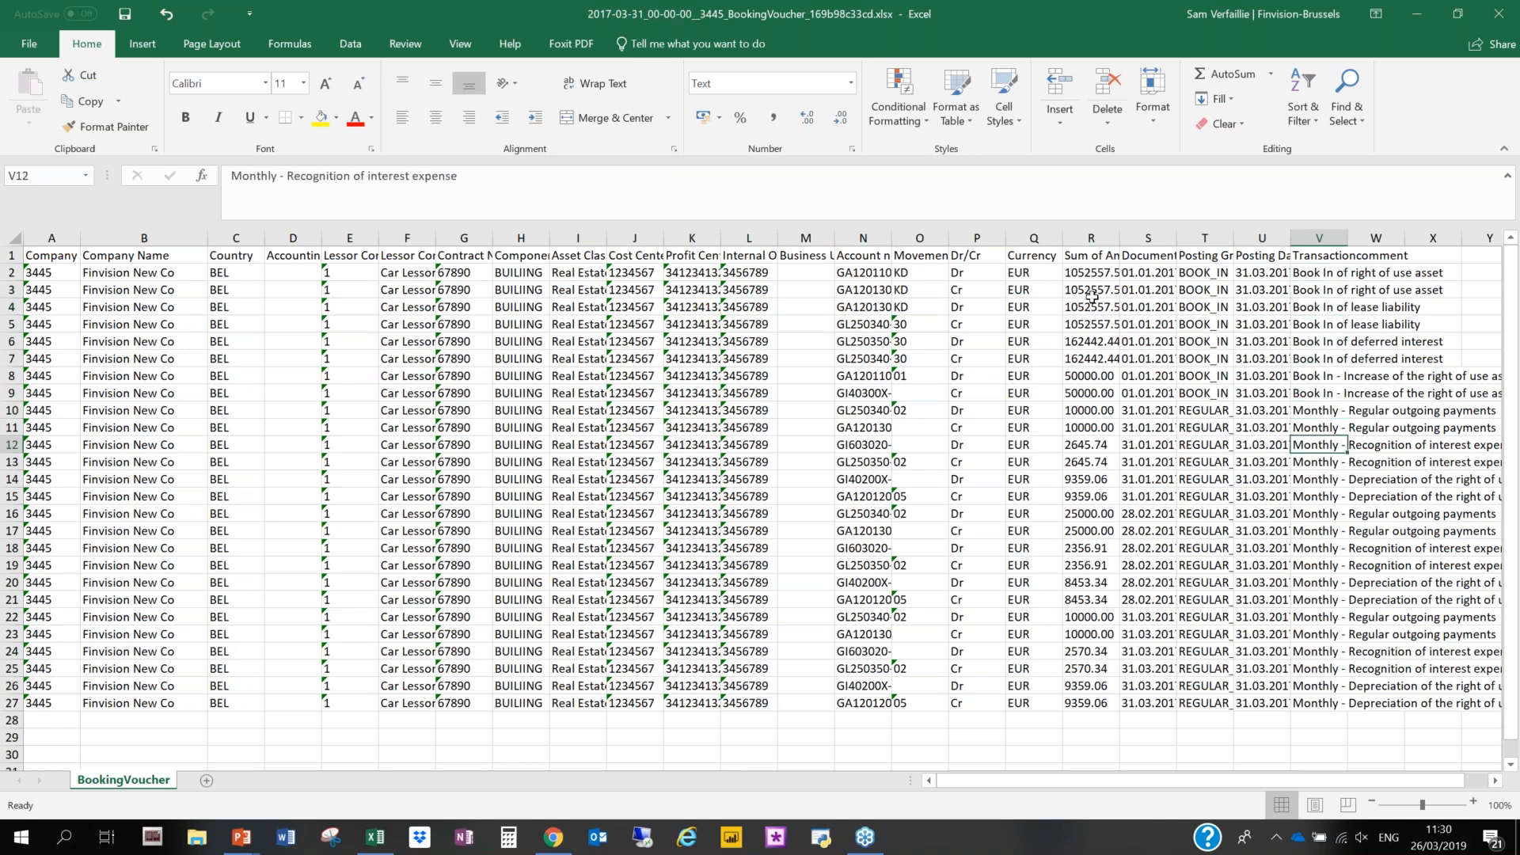
key(Down)
key(Down)
key(Down)
key(Down)
key(Down)
key(Down)
key(Down)
key(Down)
key(Down)
key(Down)
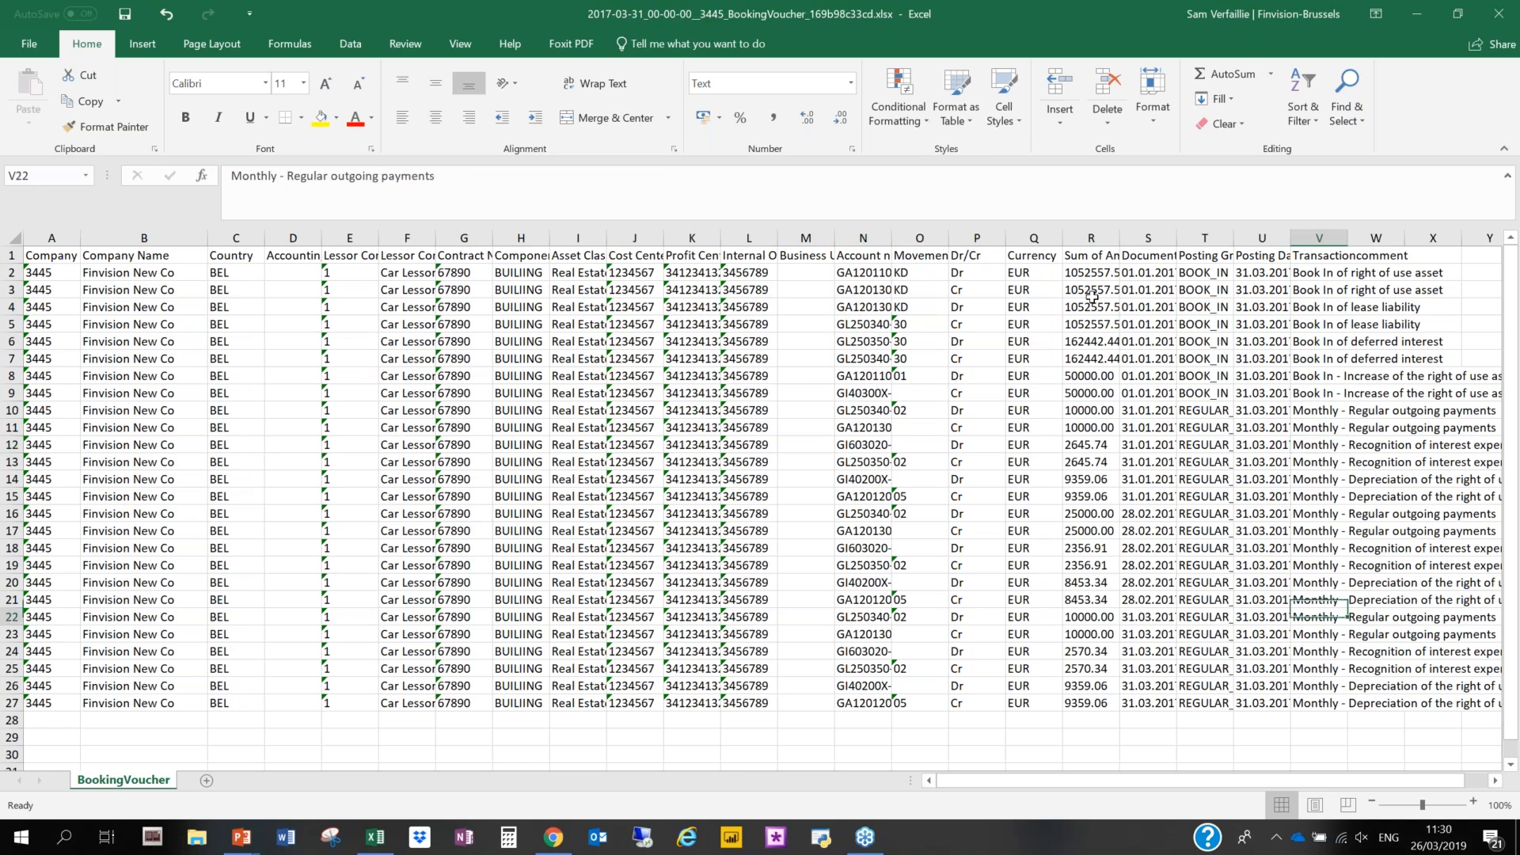
key(Down)
key(Down)
key(Down)
key(Down)
key(Down)
key(Down)
key(Down)
key(Down)
key(Down)
key(Down)
key(Down)
key(Down)
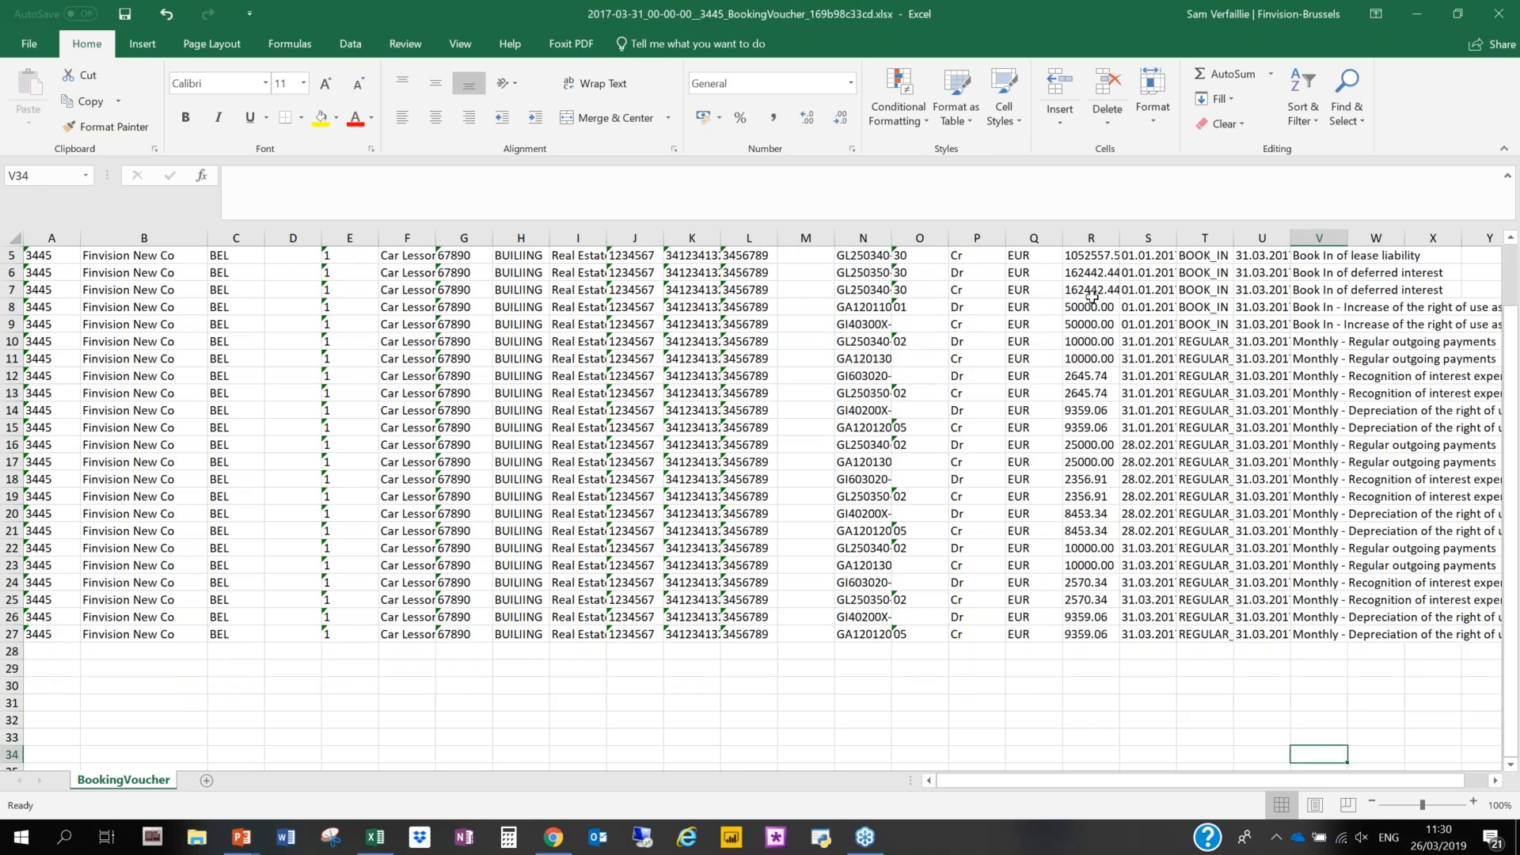
key(Up)
key(Up)
key(Up)
key(Up)
key(Up)
key(Up)
key(Up)
key(Up)
key(Up)
key(Up)
key(Up)
key(Up)
key(Up)
key(Up)
key(Up)
key(Up)
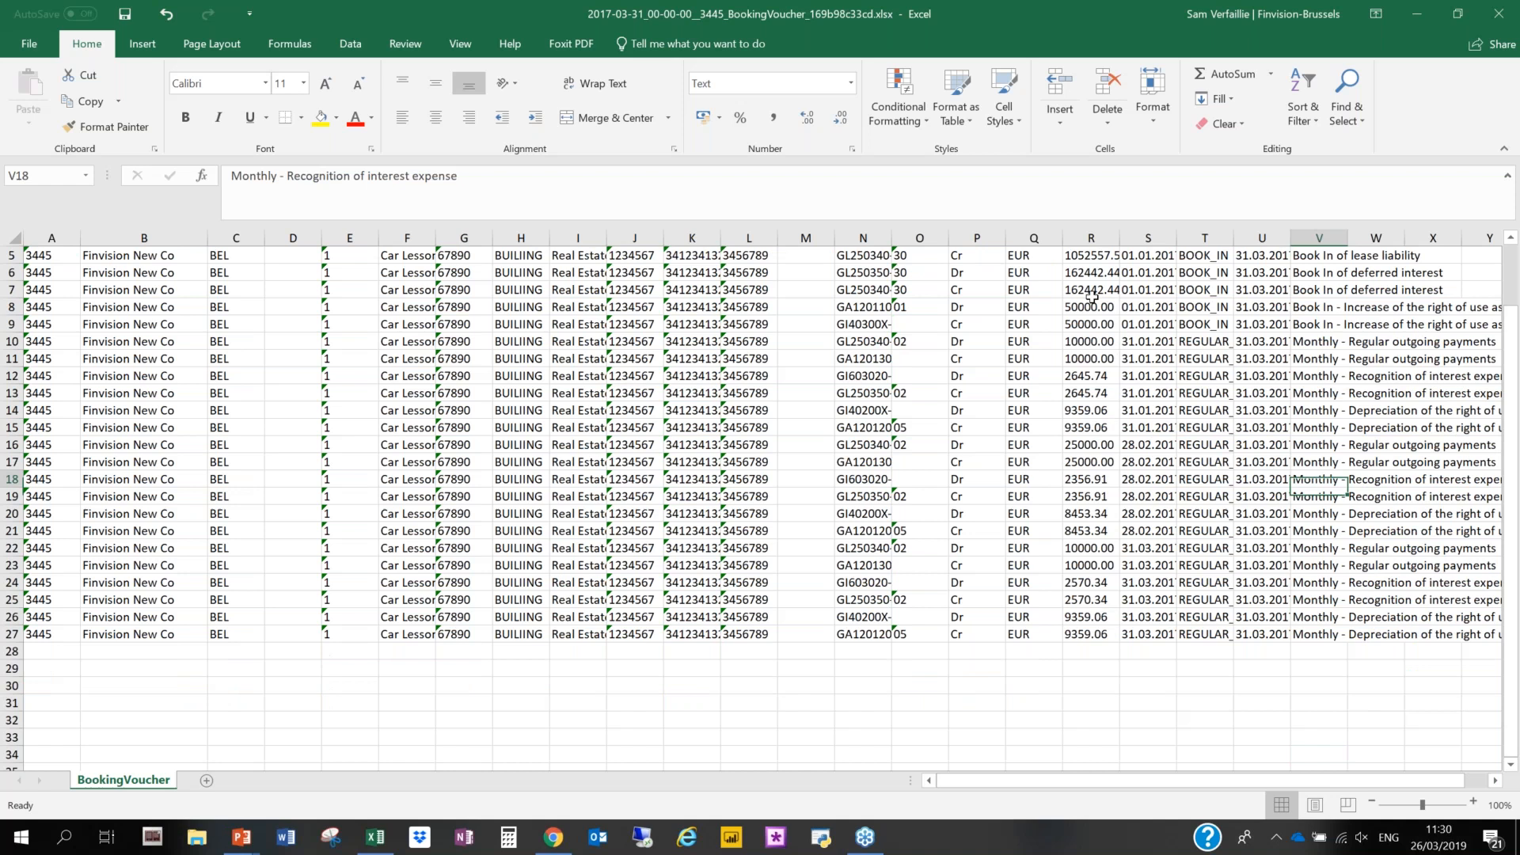
key(ctrl+Up)
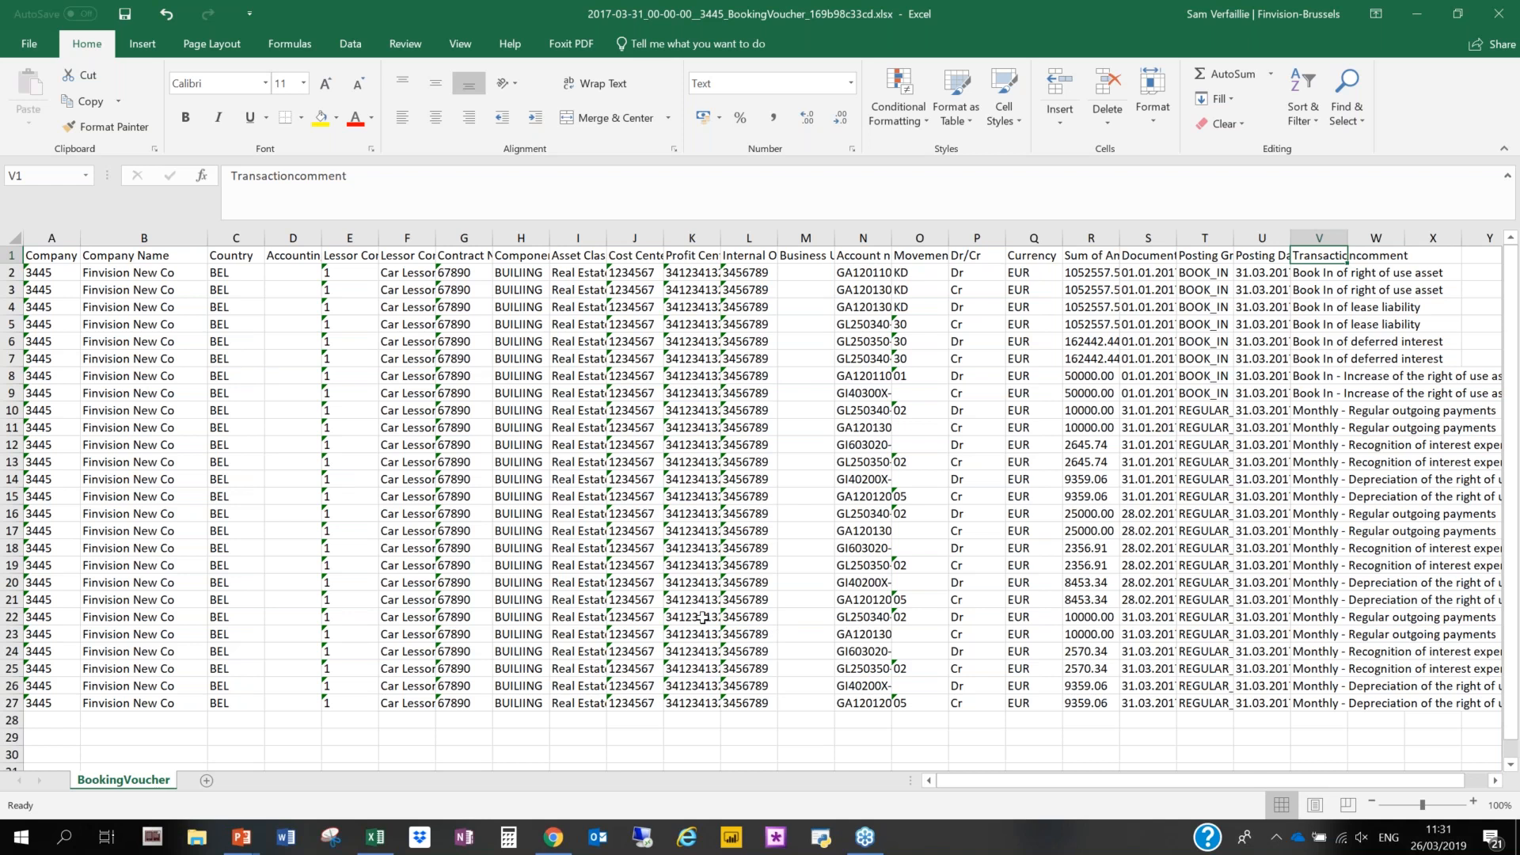
- Return to GlobalLeaseCenter, close the export repository and open the BUILIING contract component's modification options
click(551, 846)
click(844, 210)
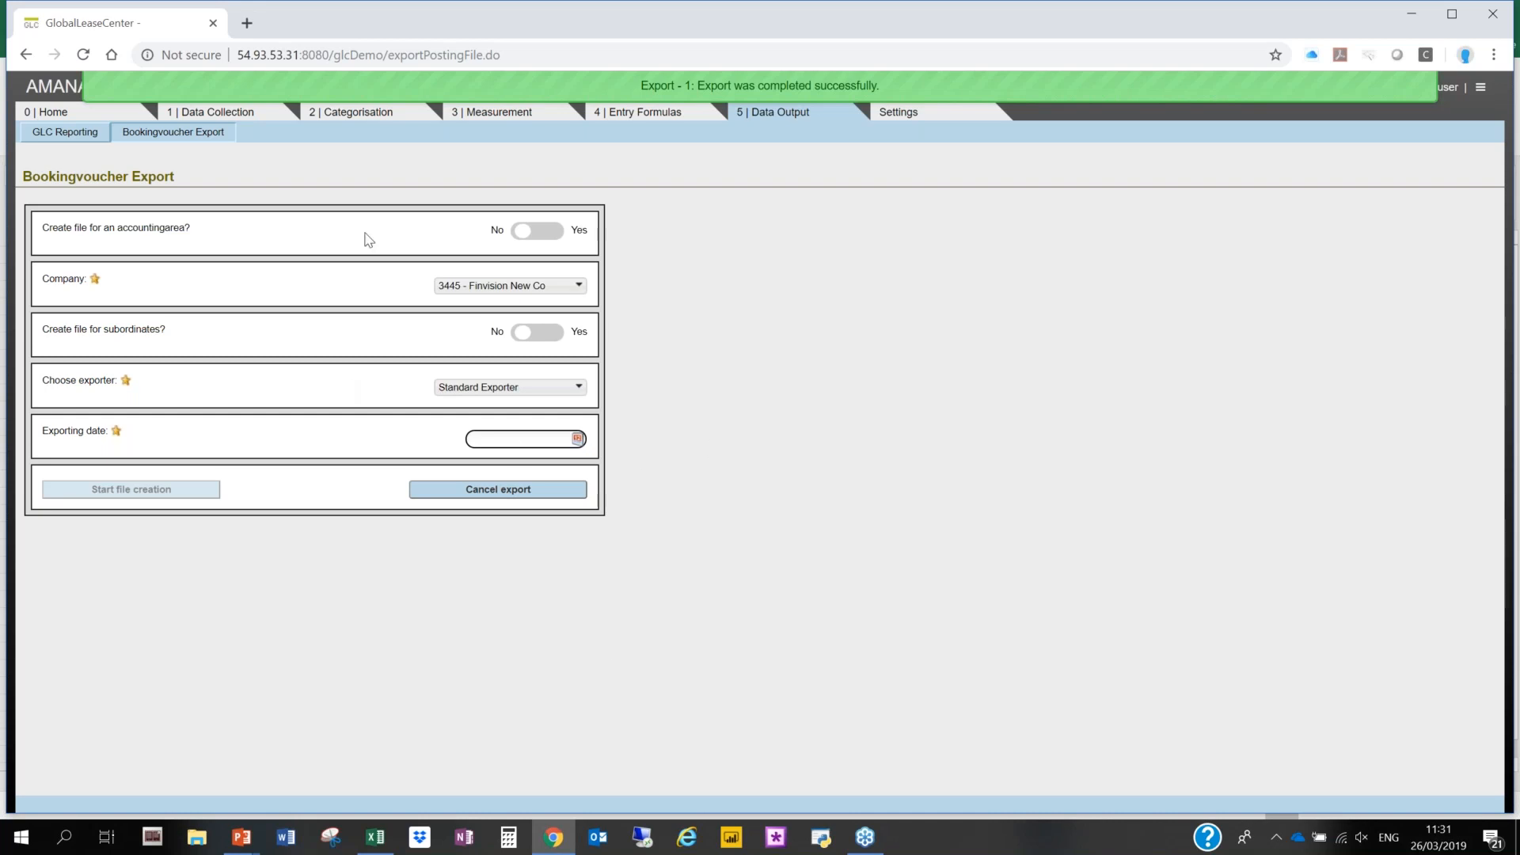
click(227, 116)
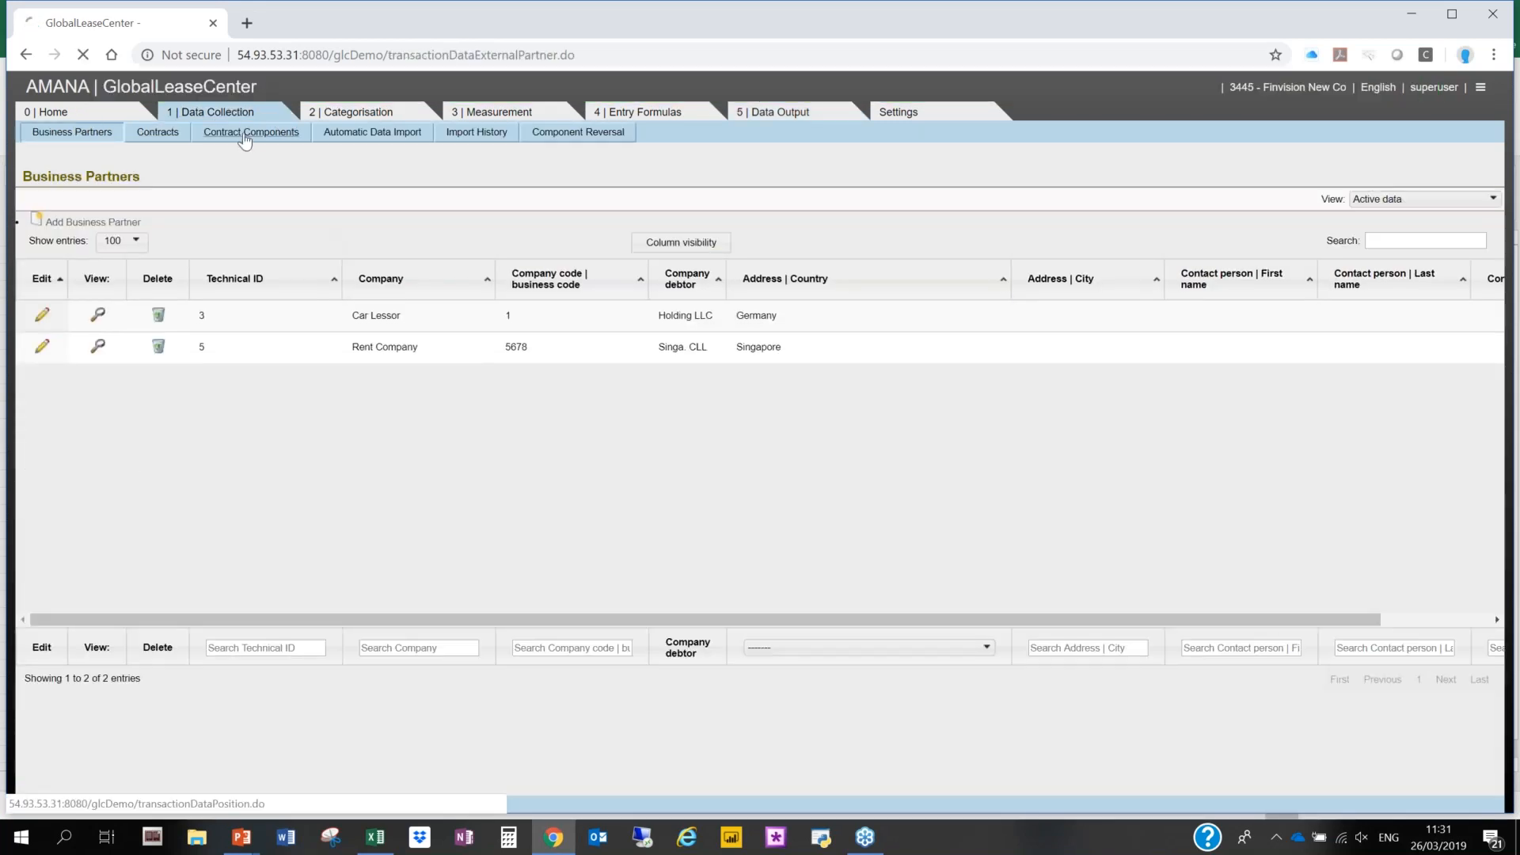
click(245, 136)
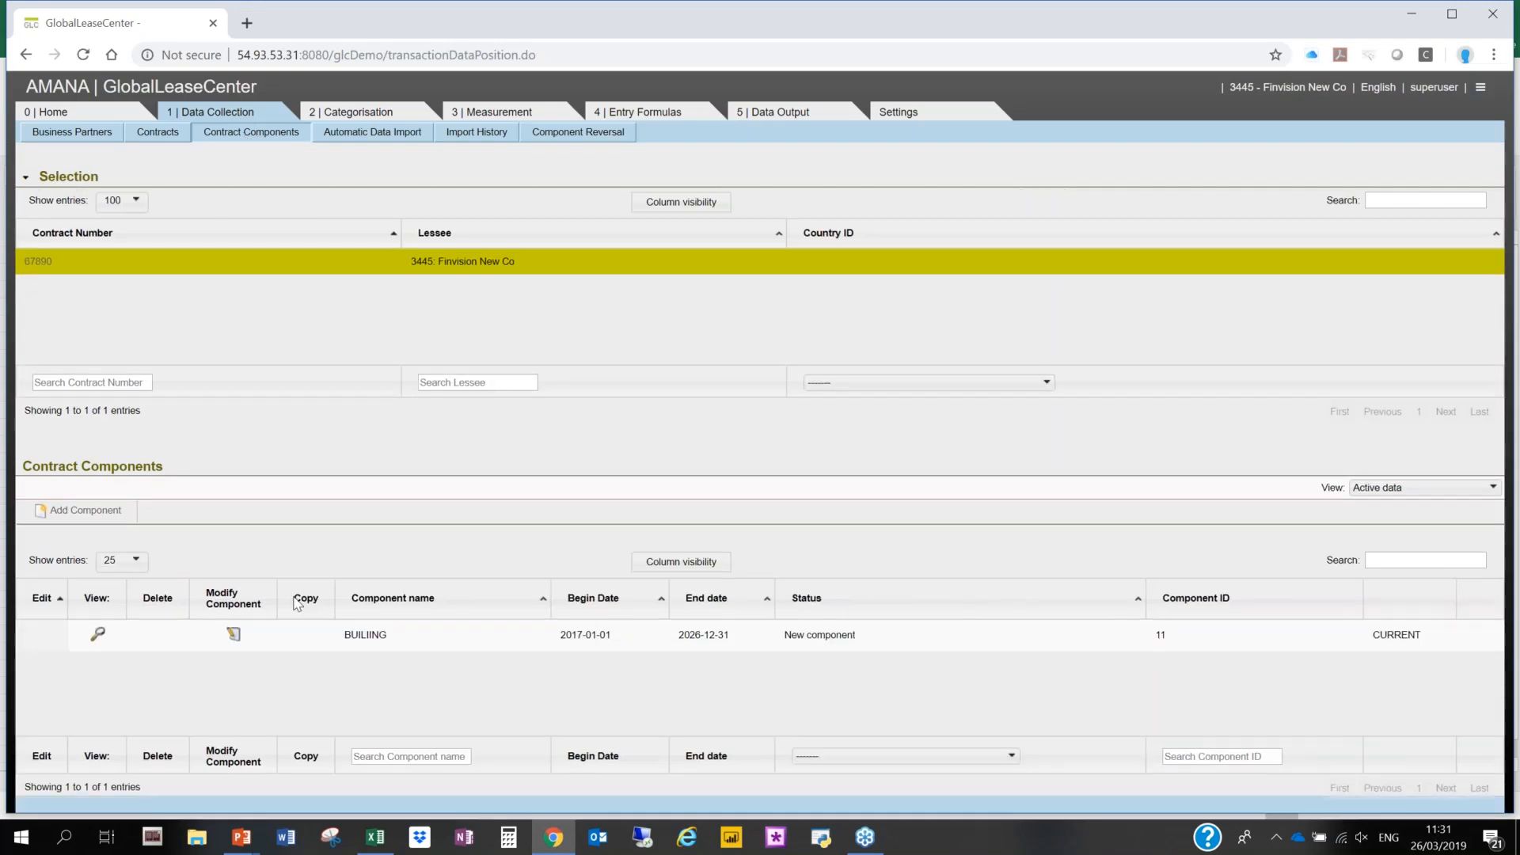
click(233, 635)
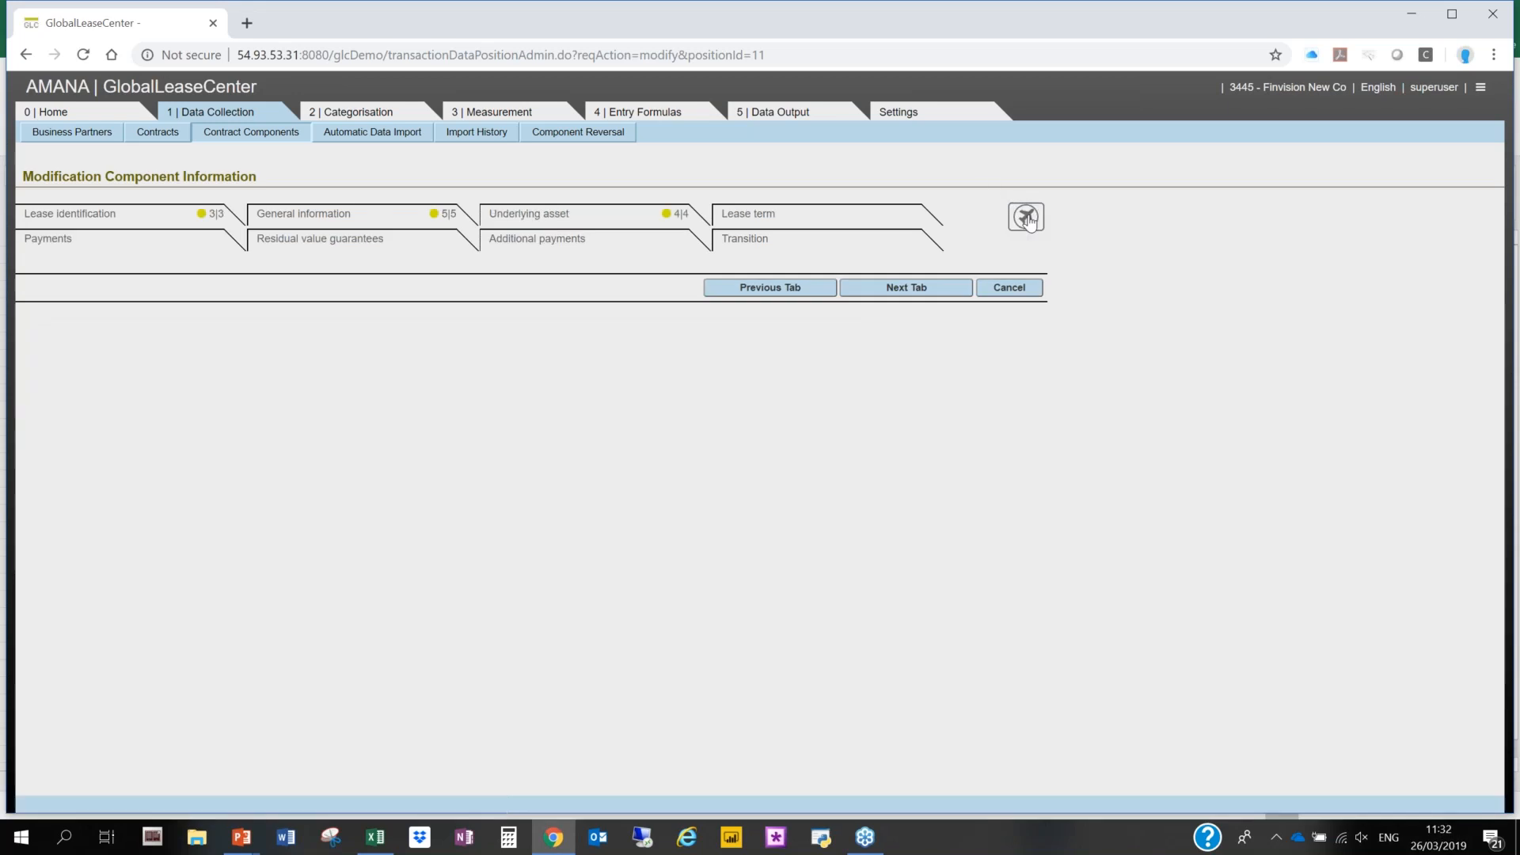
click(1026, 217)
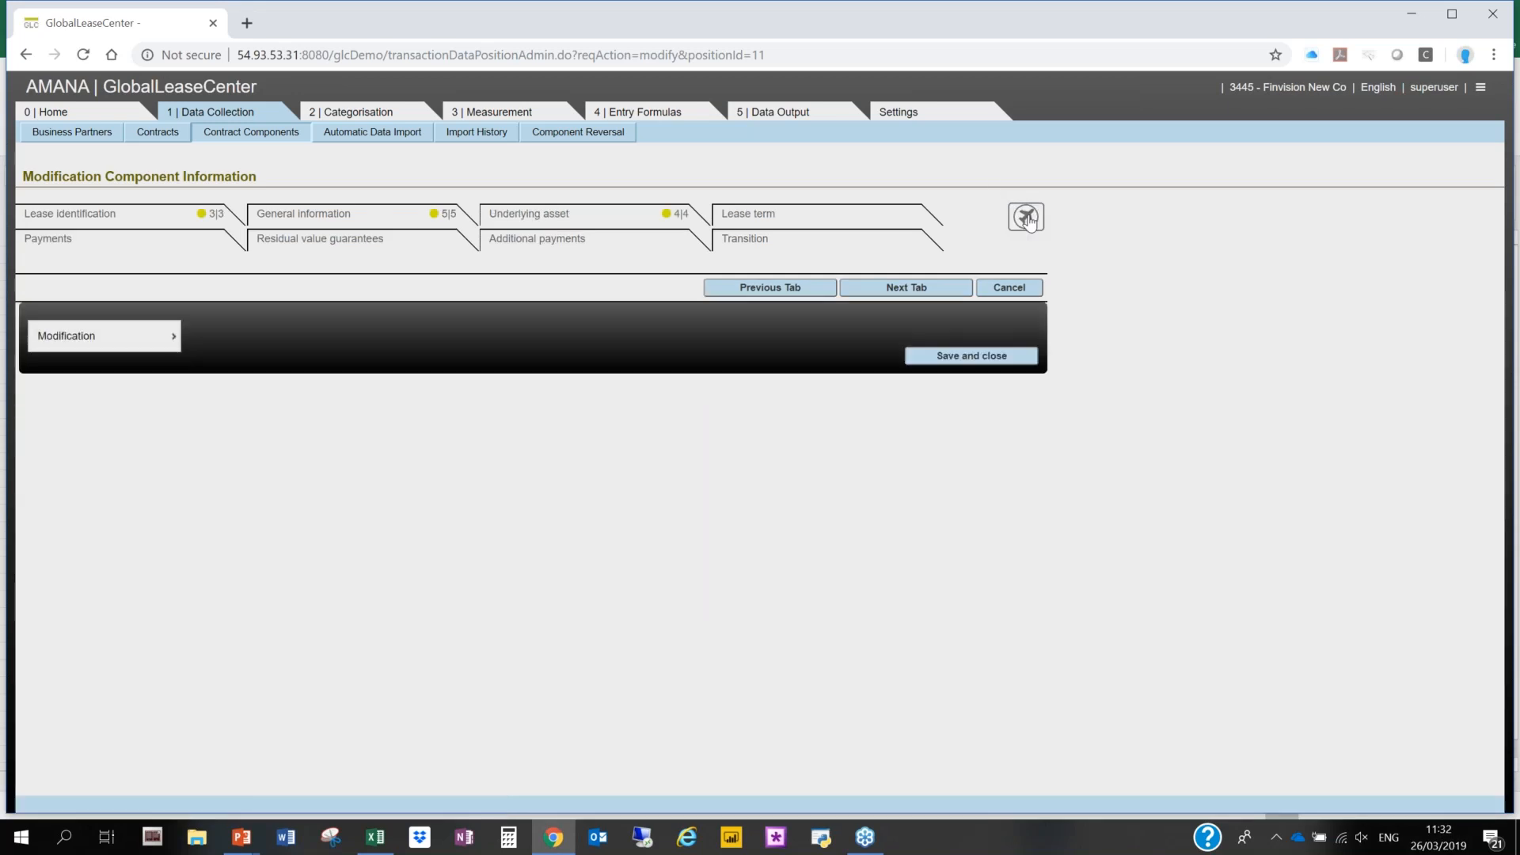
- Start a reassessment of the component's lease extension option and select the 2027-01-01 - 2028-12-31 option
mouse_move(143, 335)
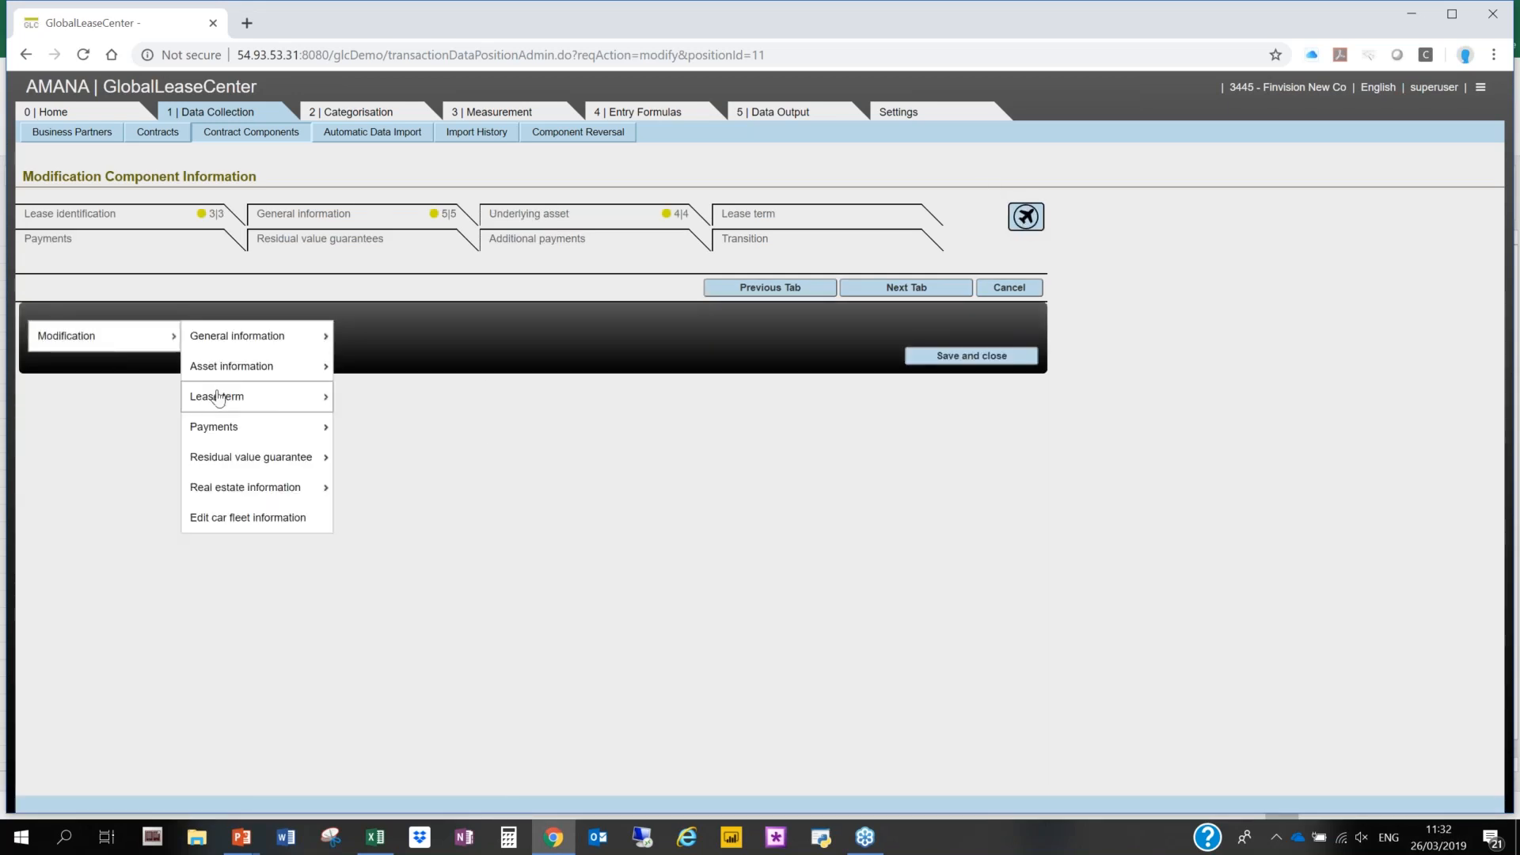
mouse_move(224, 395)
mouse_move(417, 402)
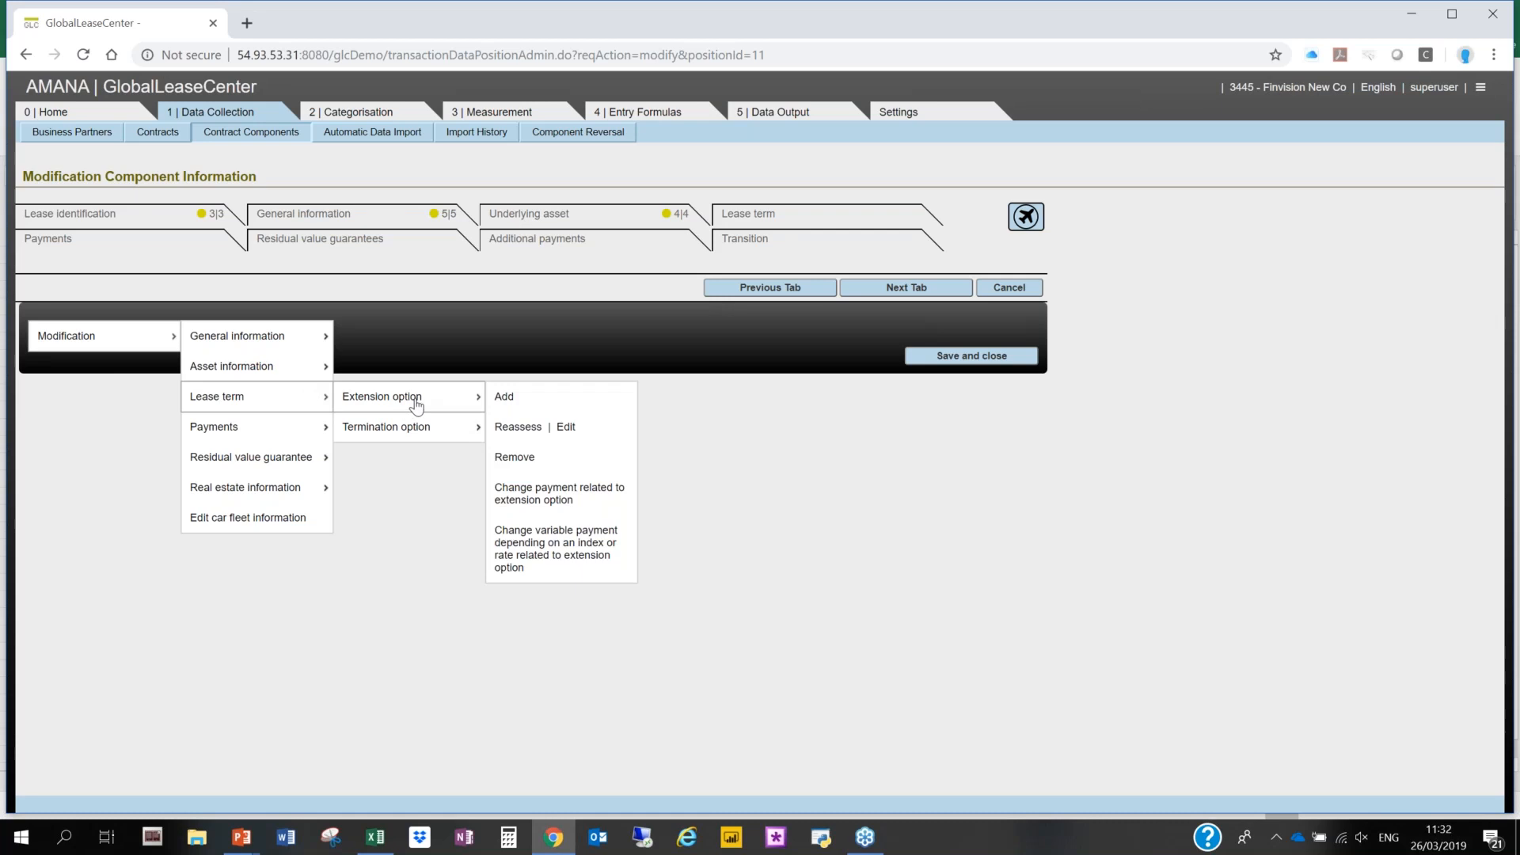
click(516, 426)
click(791, 274)
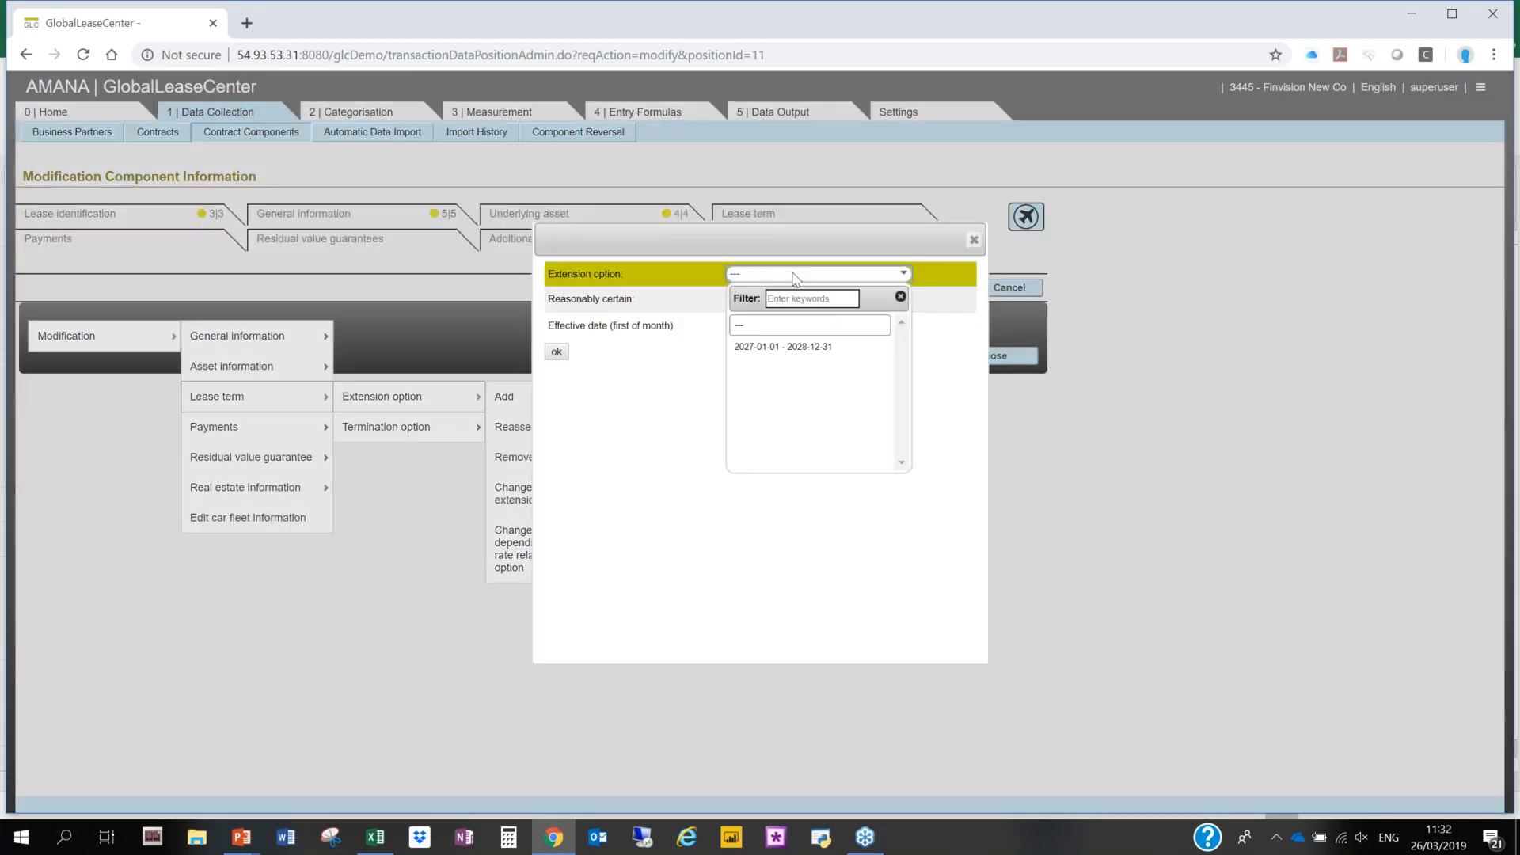
click(804, 348)
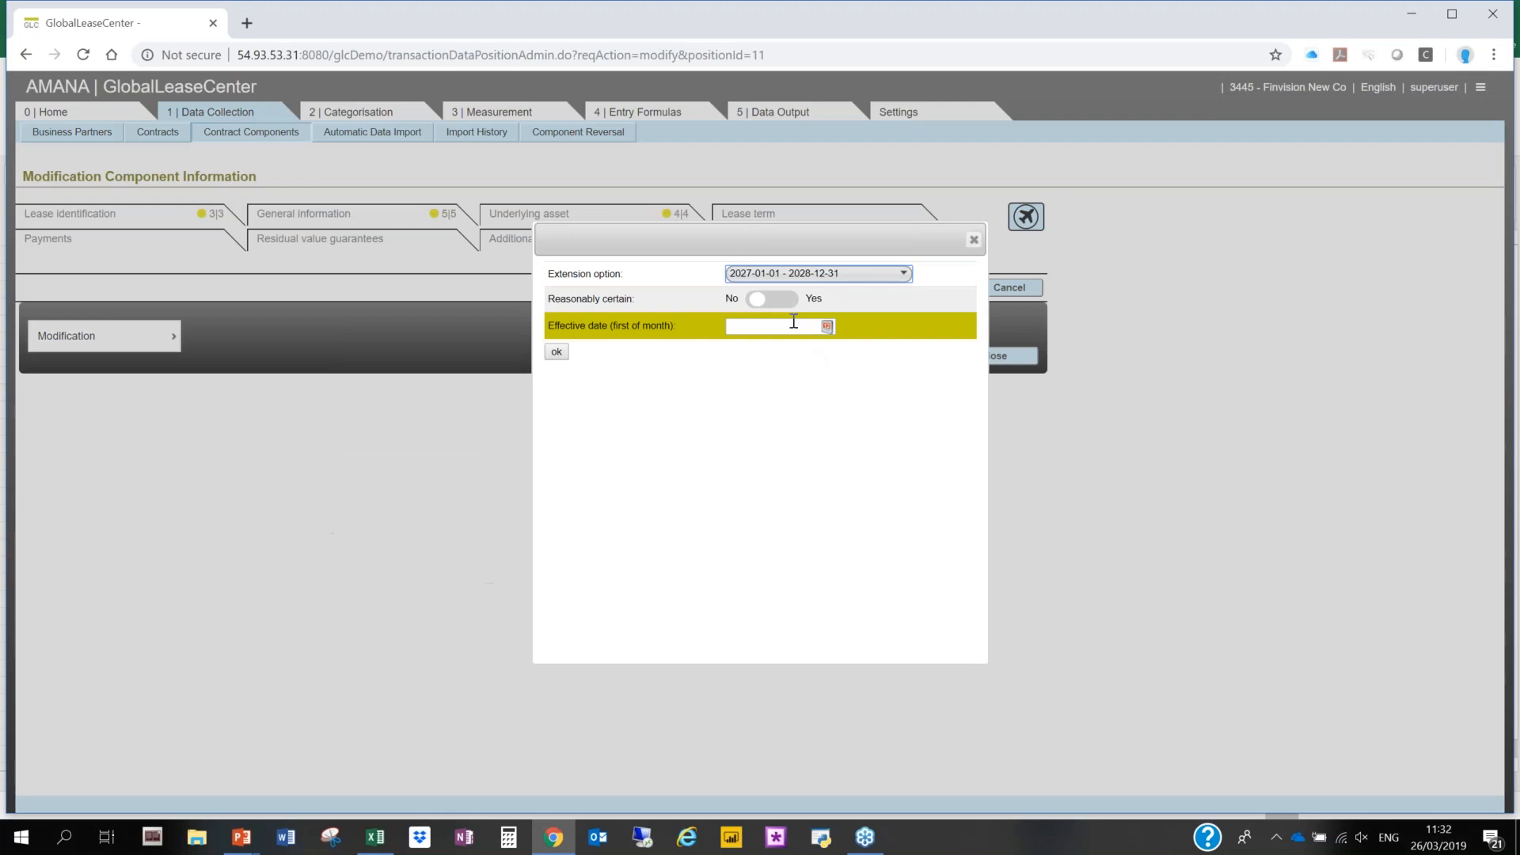
- Mark the extension option as reasonably certain with effective date 2019-03-01, and save the component modification
click(784, 299)
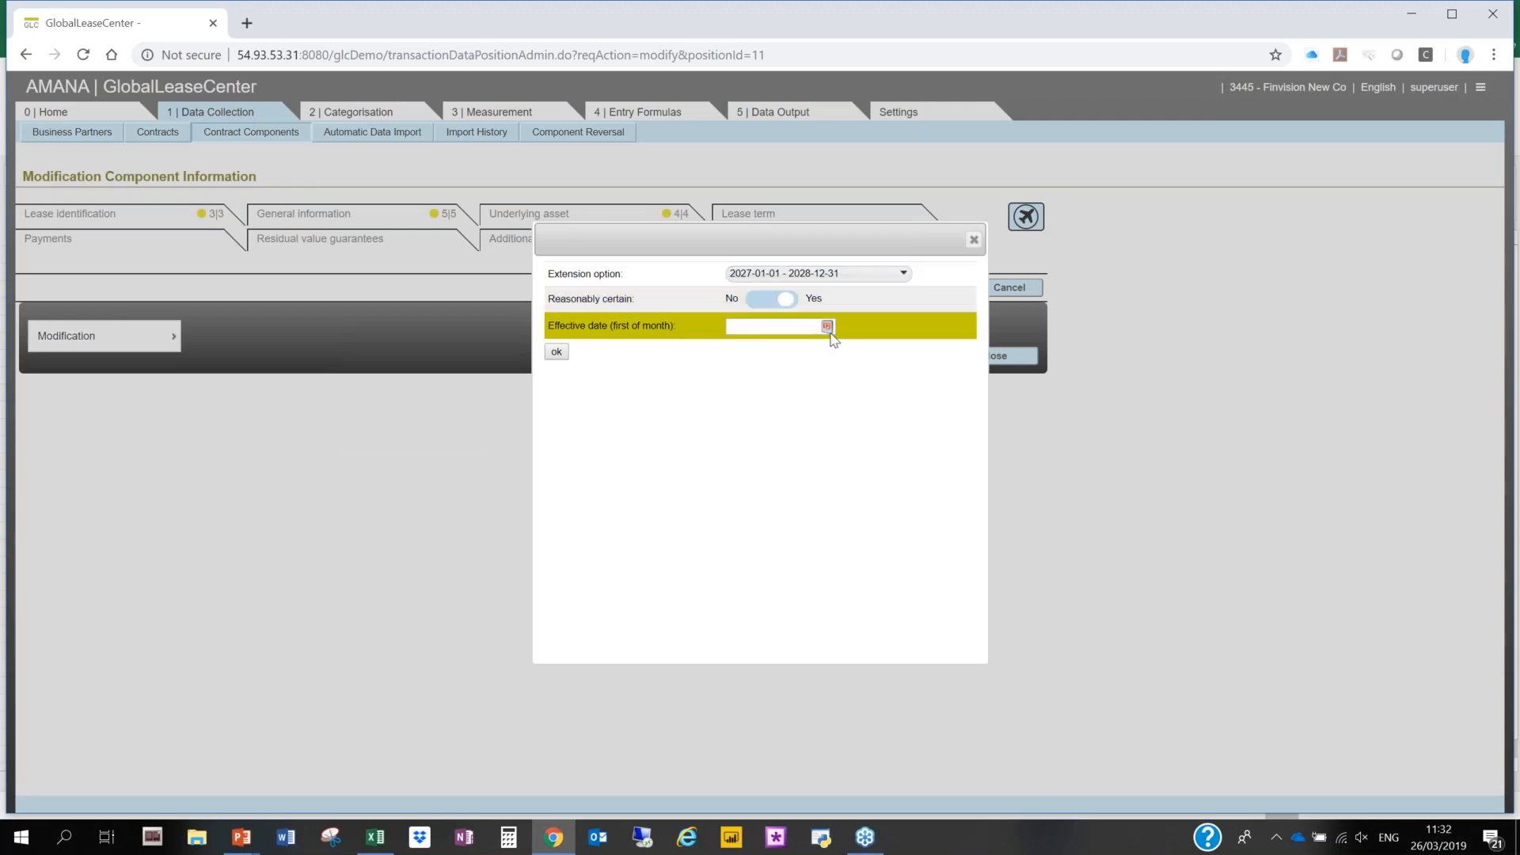
click(827, 329)
click(793, 352)
click(772, 466)
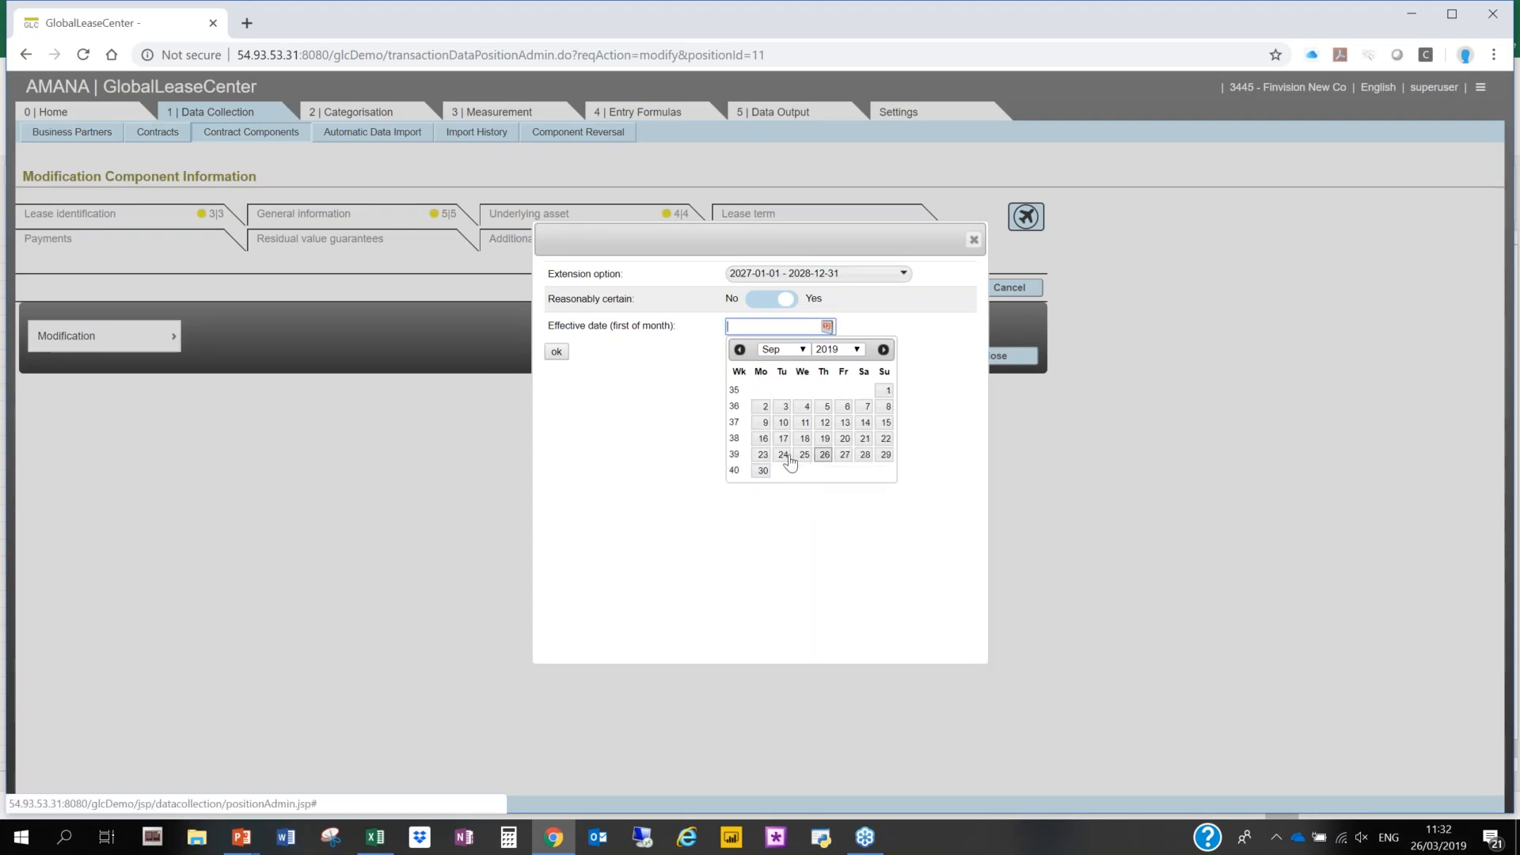
click(762, 470)
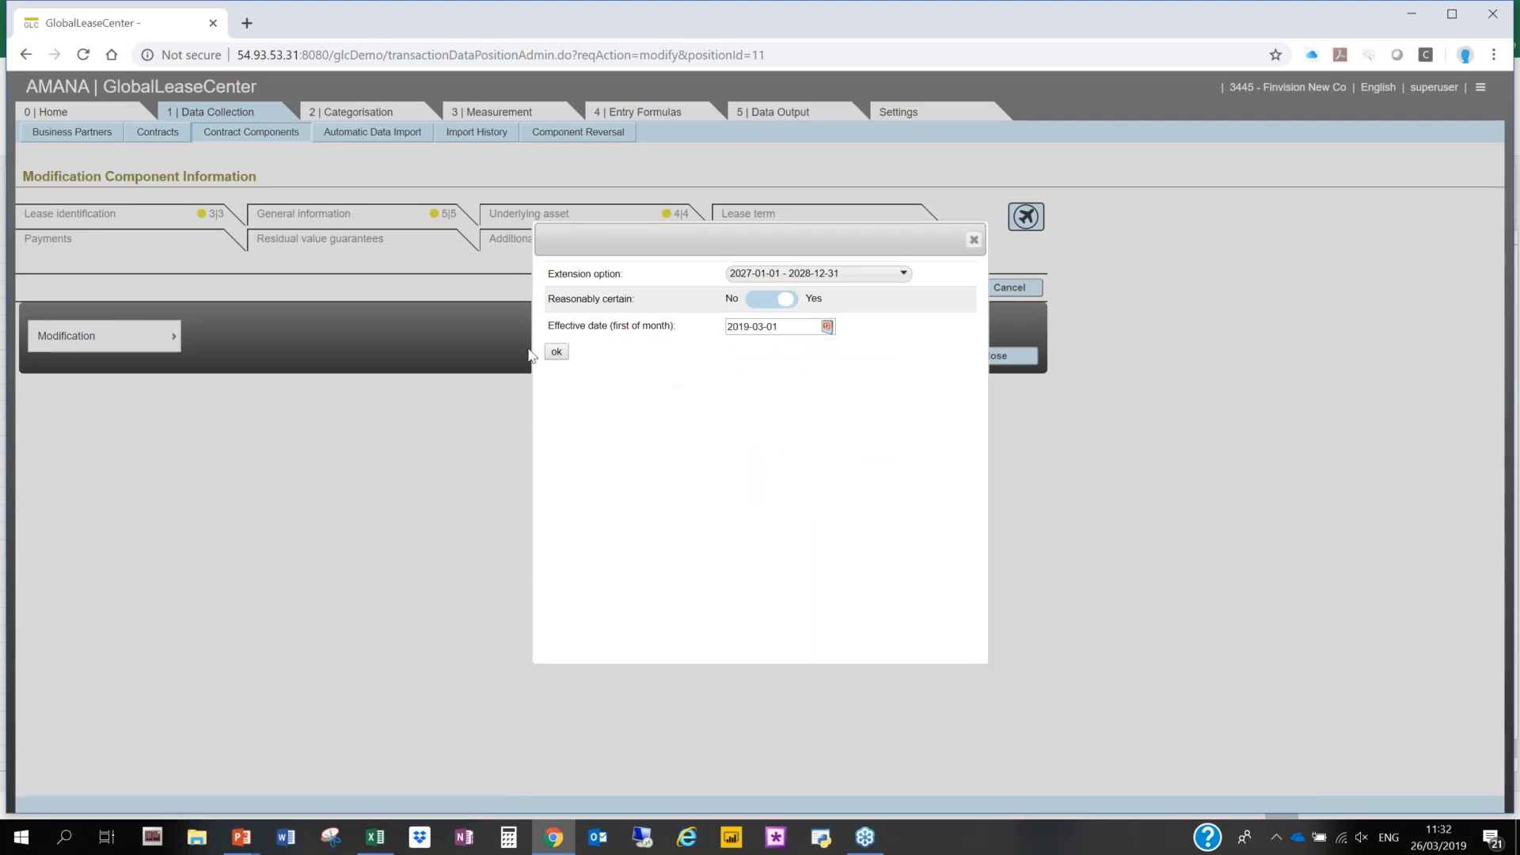
click(557, 352)
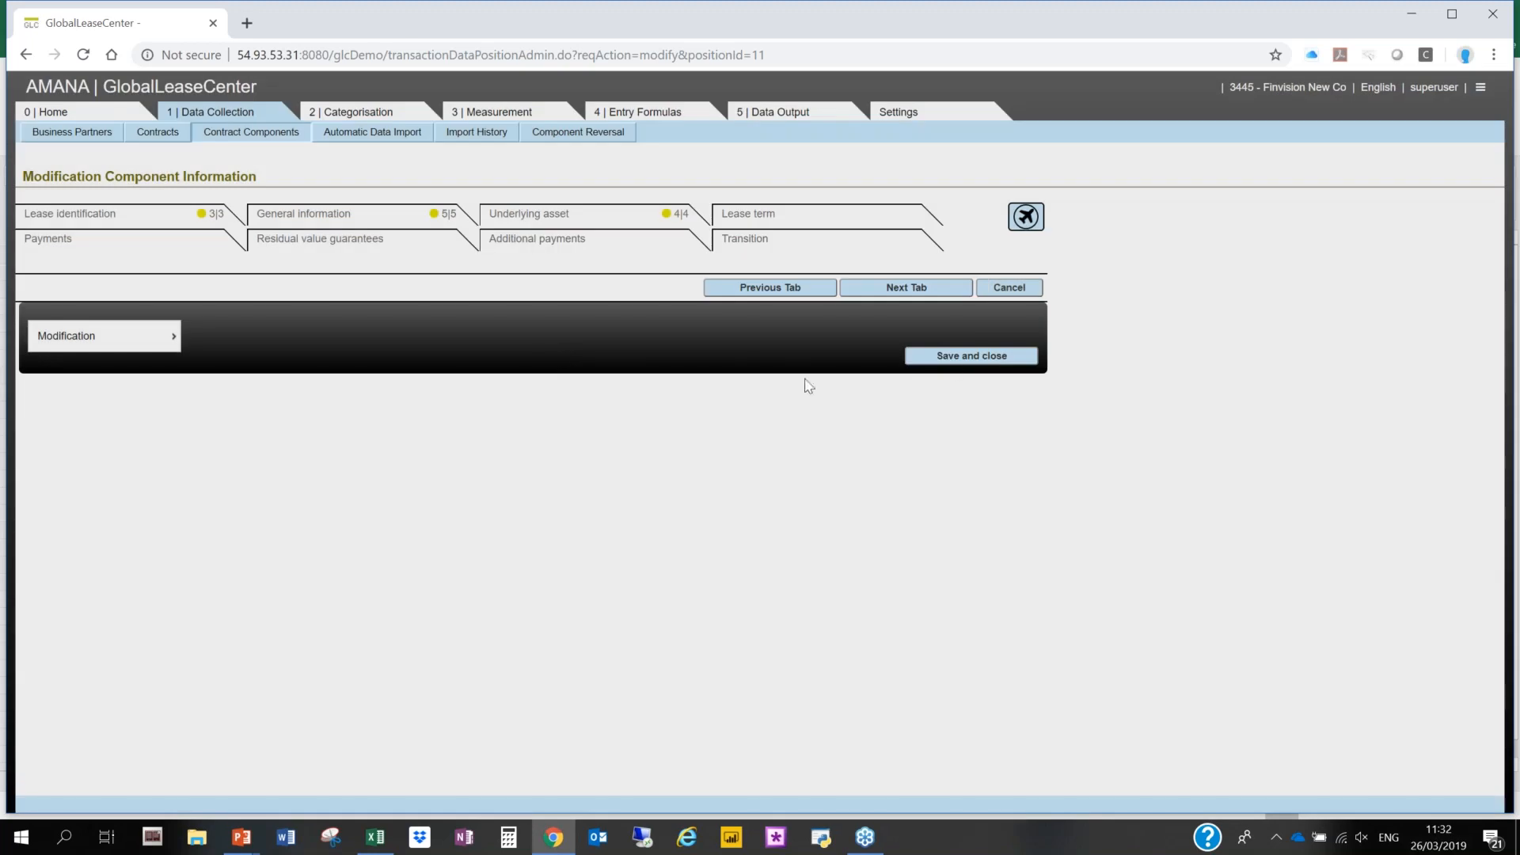
click(971, 356)
click(724, 462)
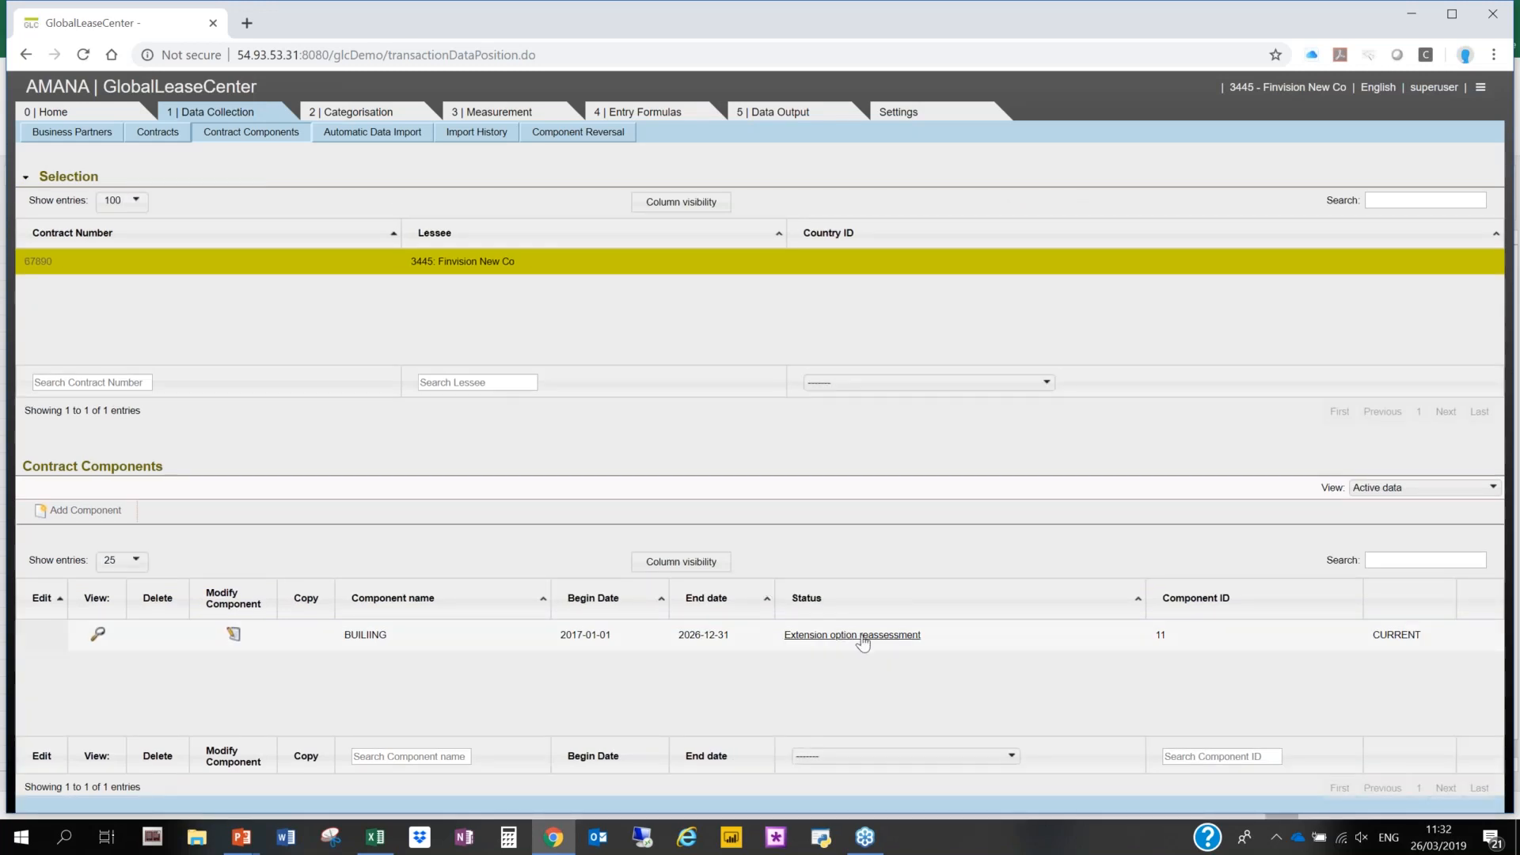
- Check the reassessment history of the building component and calculate its lease liability preview with the preview date left empty
click(862, 641)
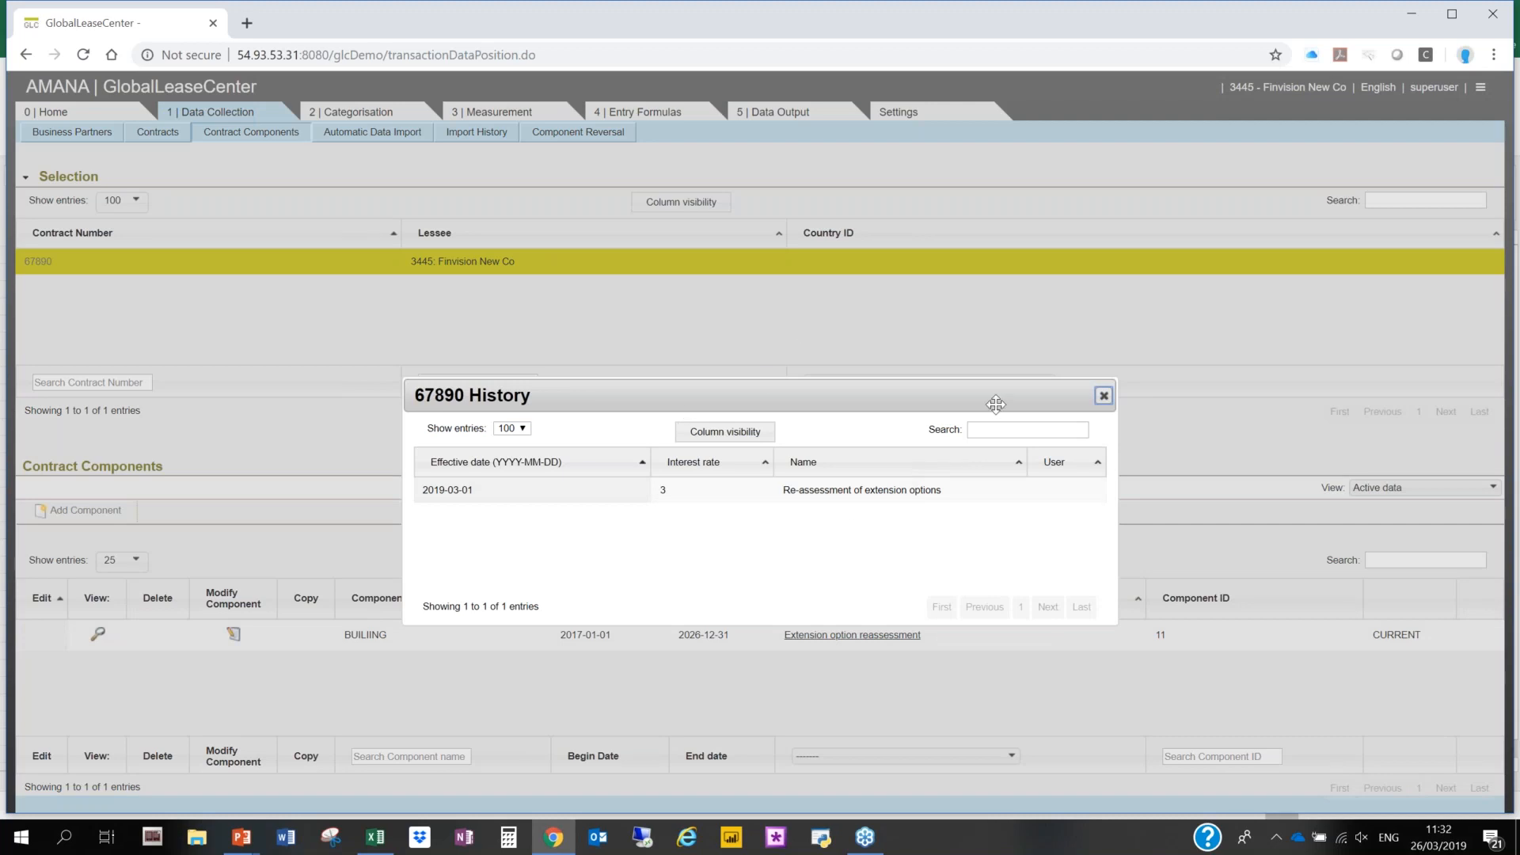
click(1105, 396)
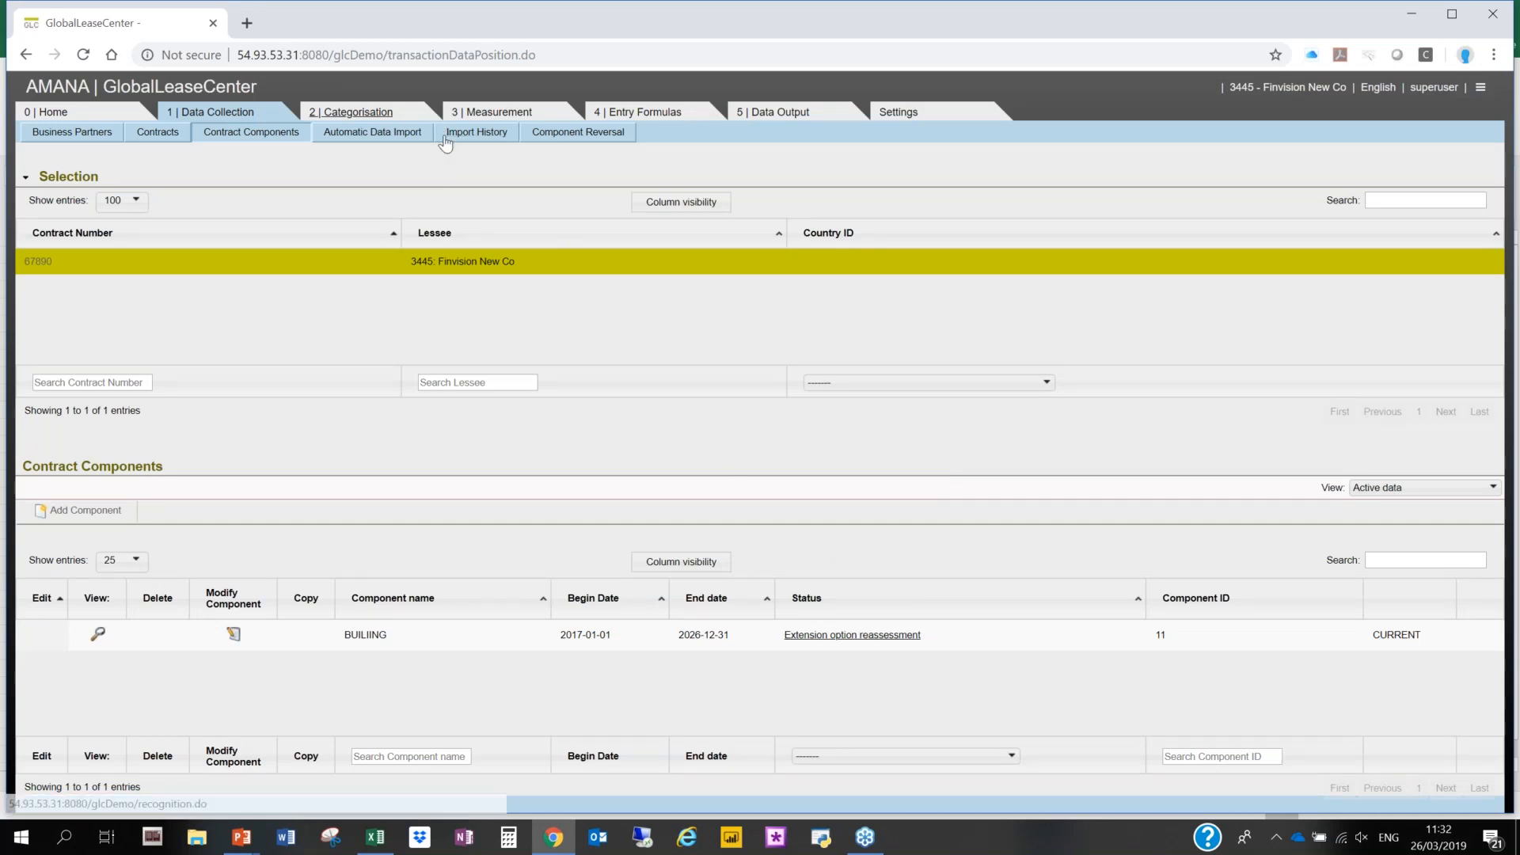
click(490, 111)
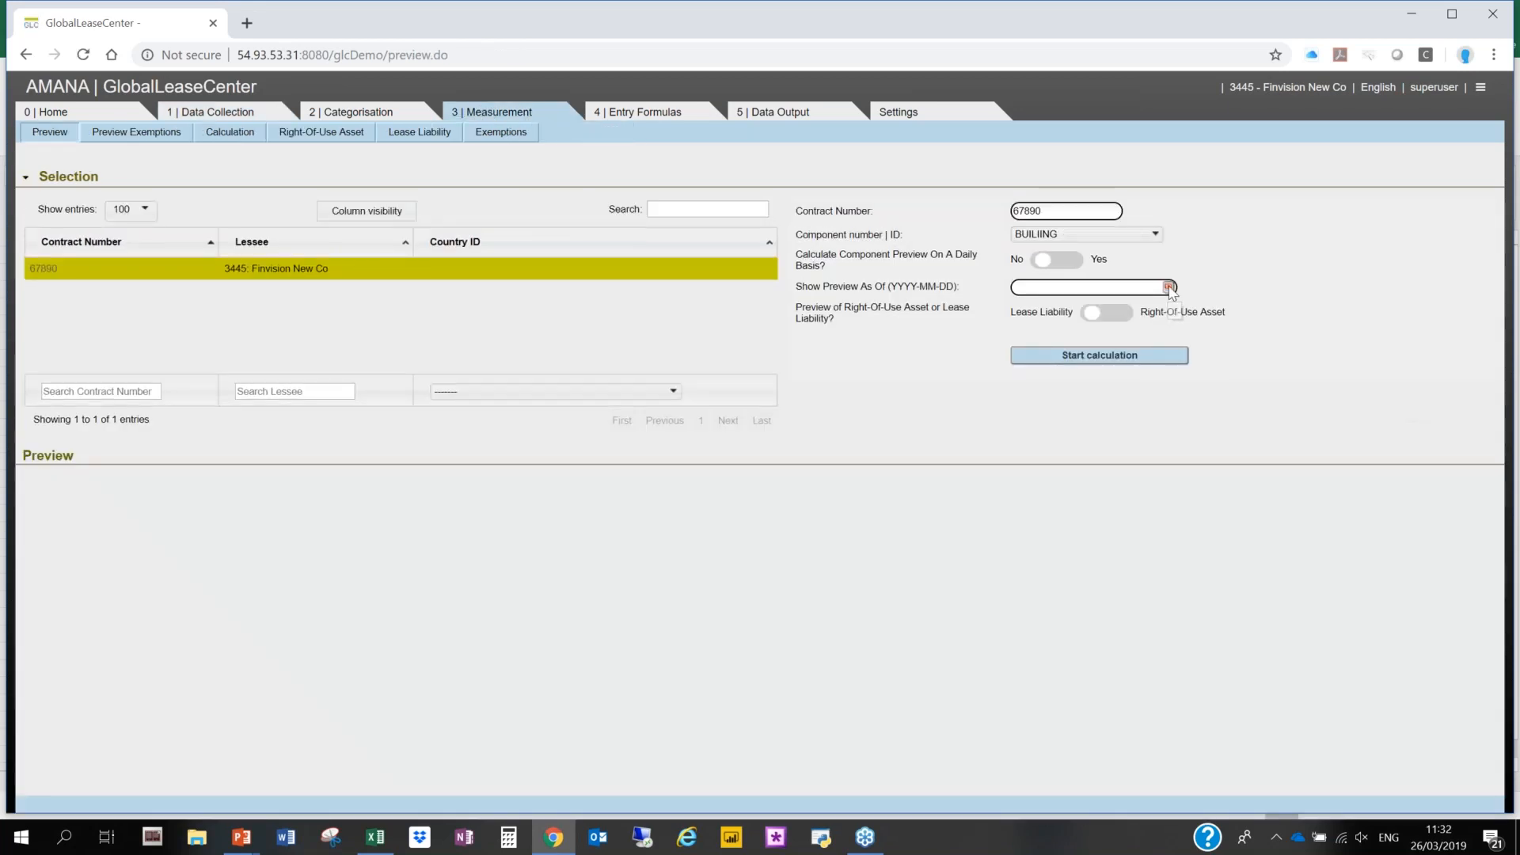
click(1169, 288)
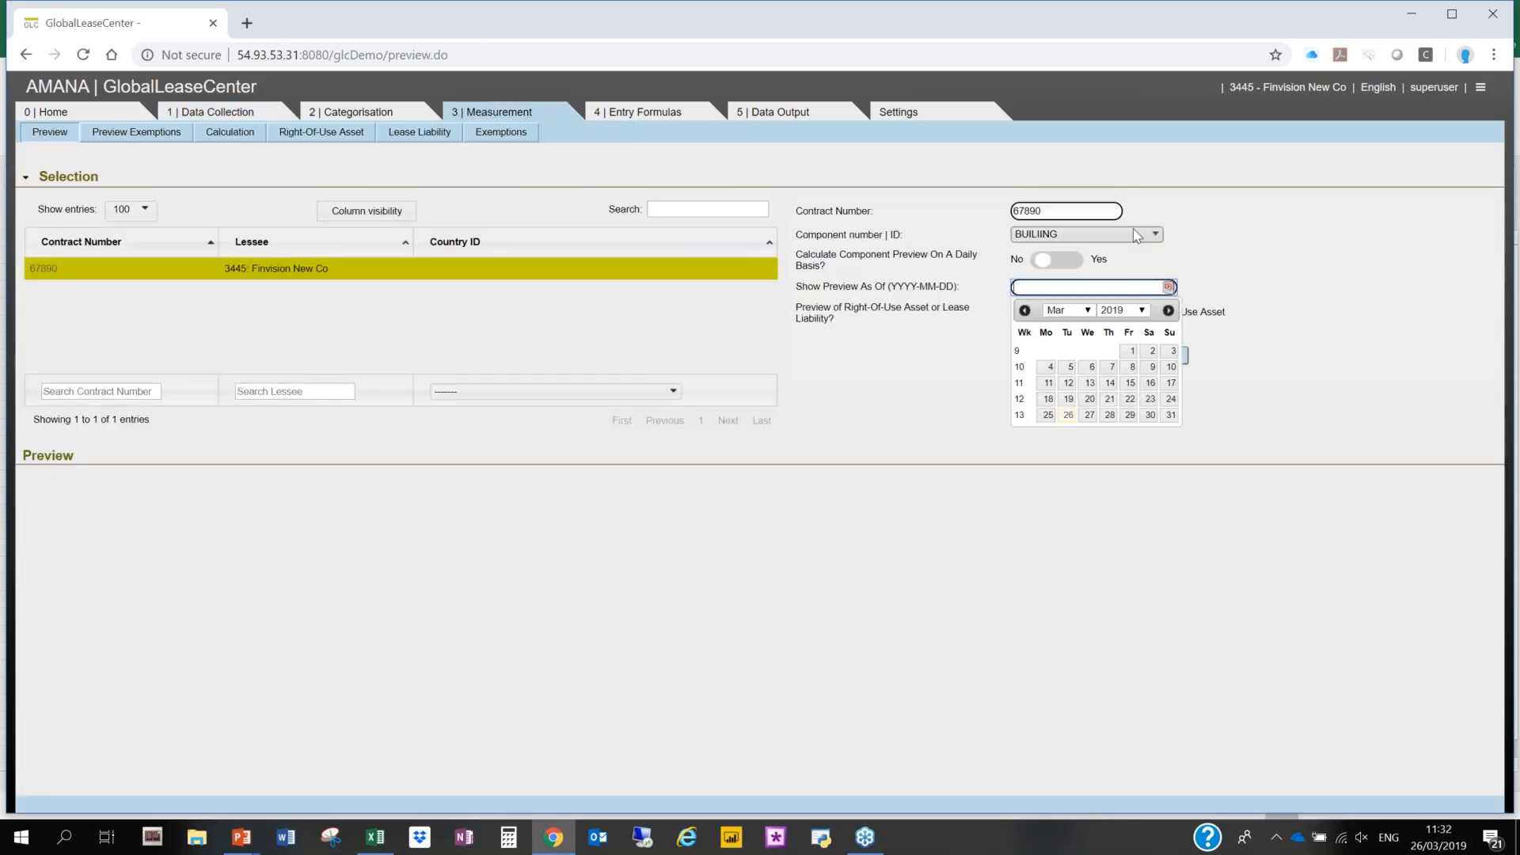
click(894, 297)
click(1081, 358)
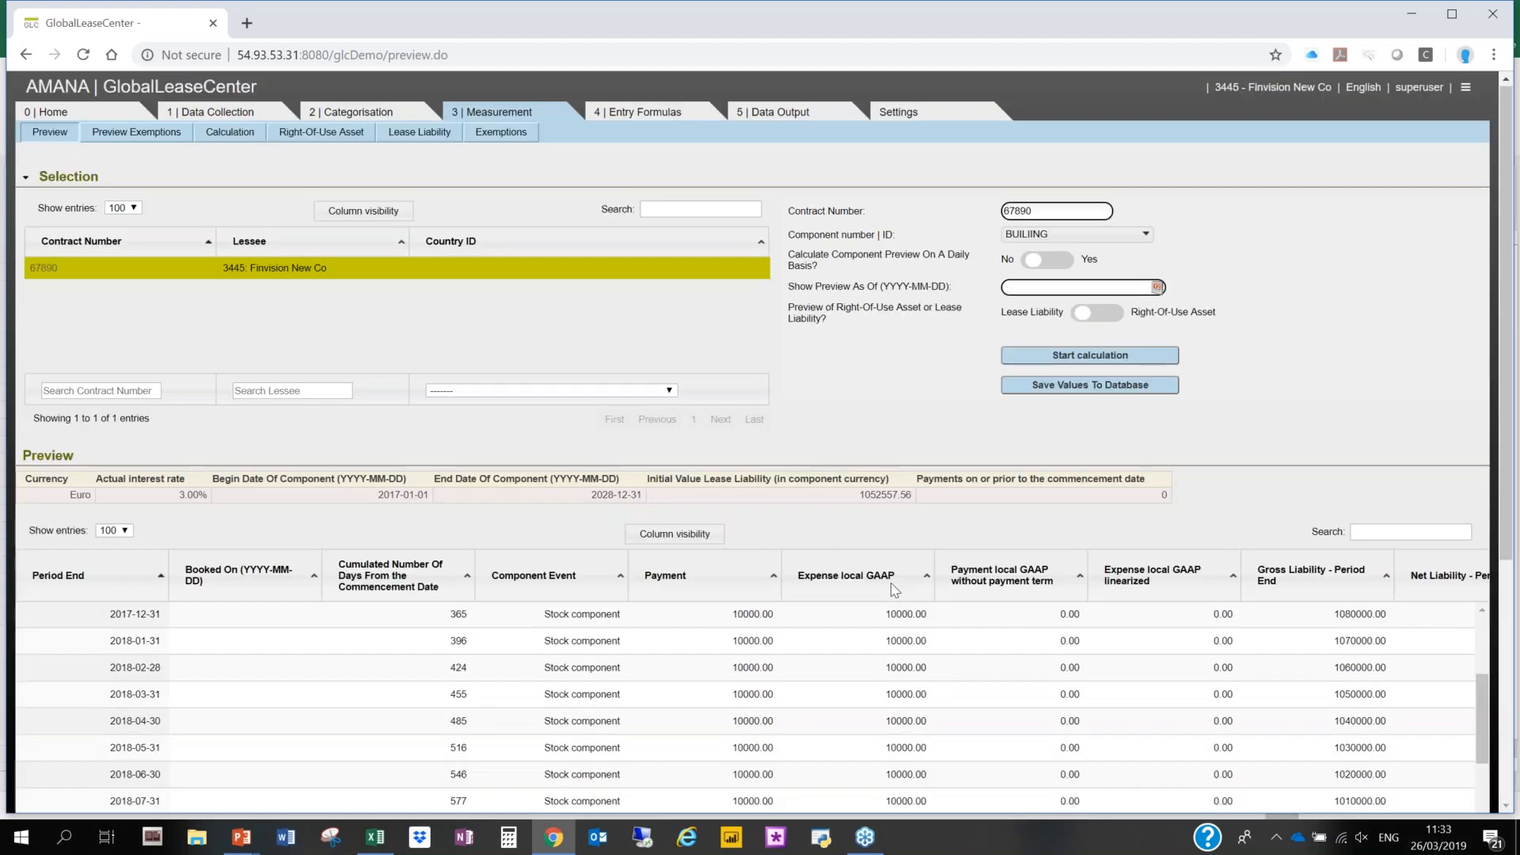
- Examine the liability preview around the 2019-03-01 extension, the payments up to 2028-12-31, and the net liability and amortisation columns
click(24, 184)
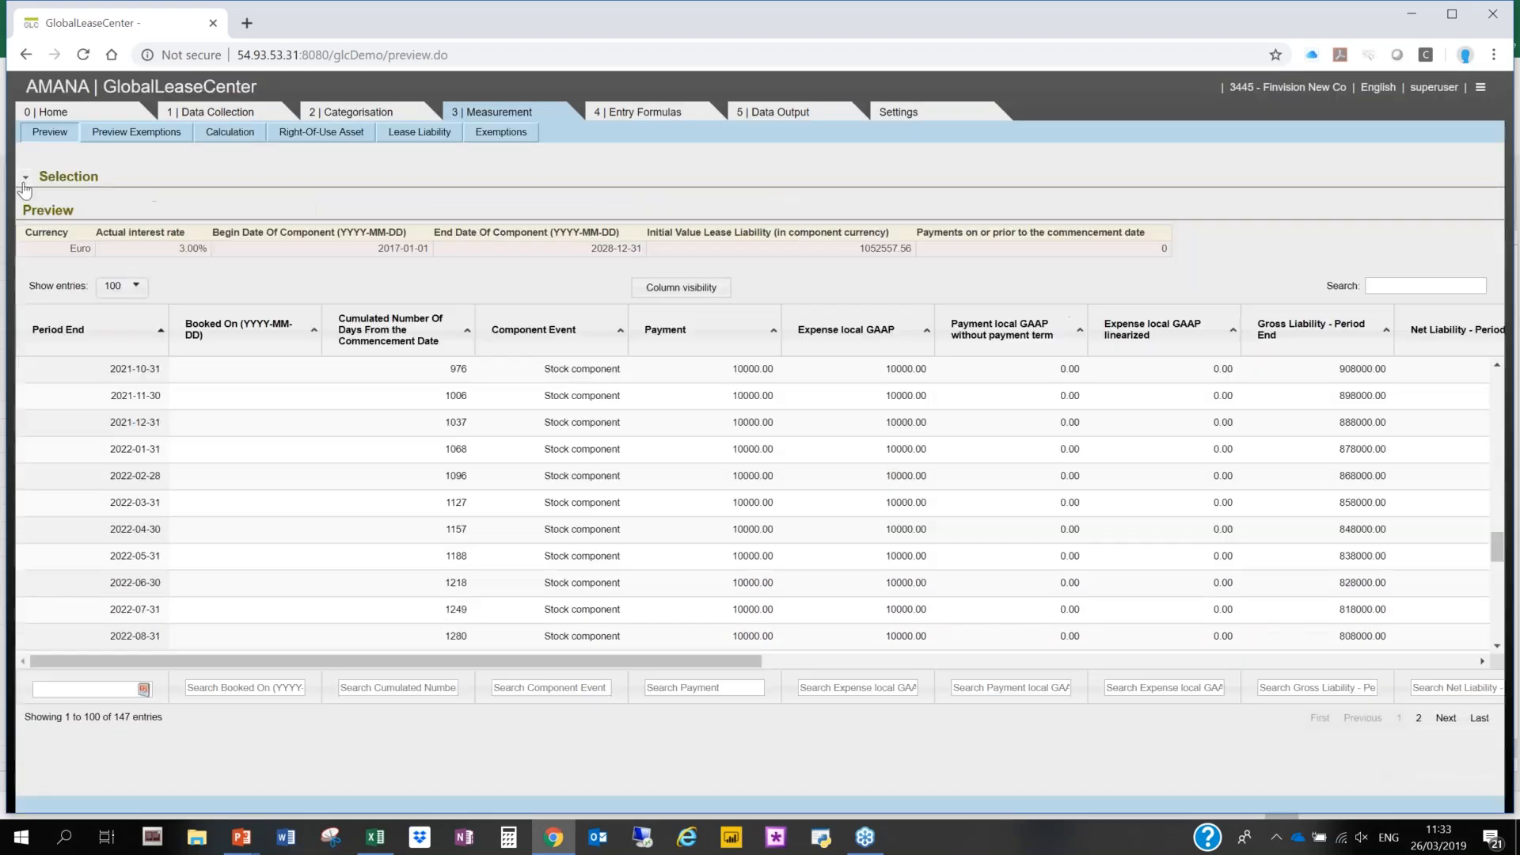
scroll(699, 409, down, 10)
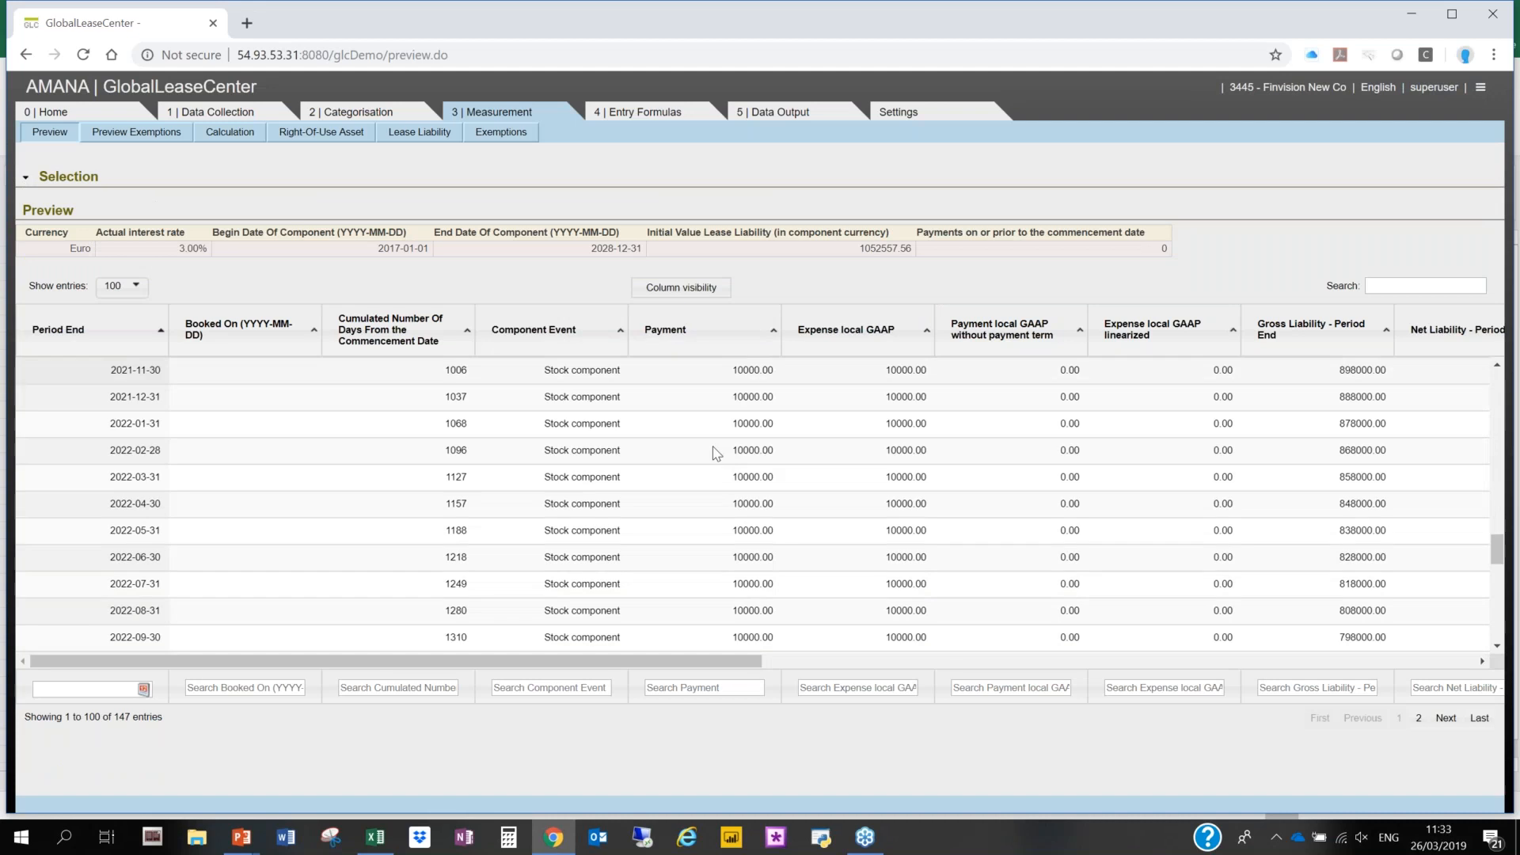
click(1416, 718)
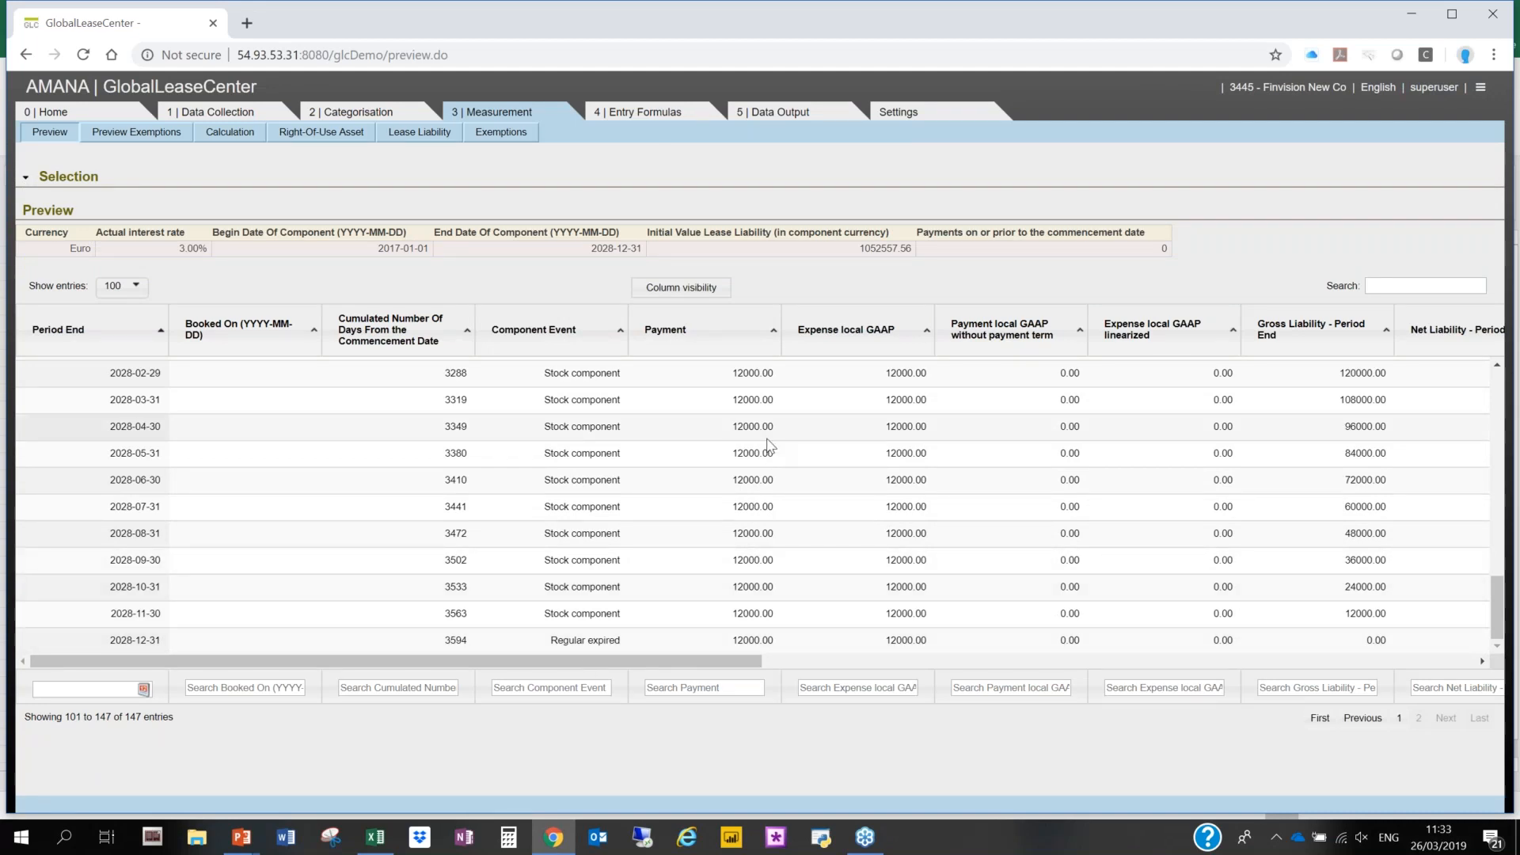
scroll(768, 443, up, 12)
scroll(1031, 556, down, 7)
click(1398, 718)
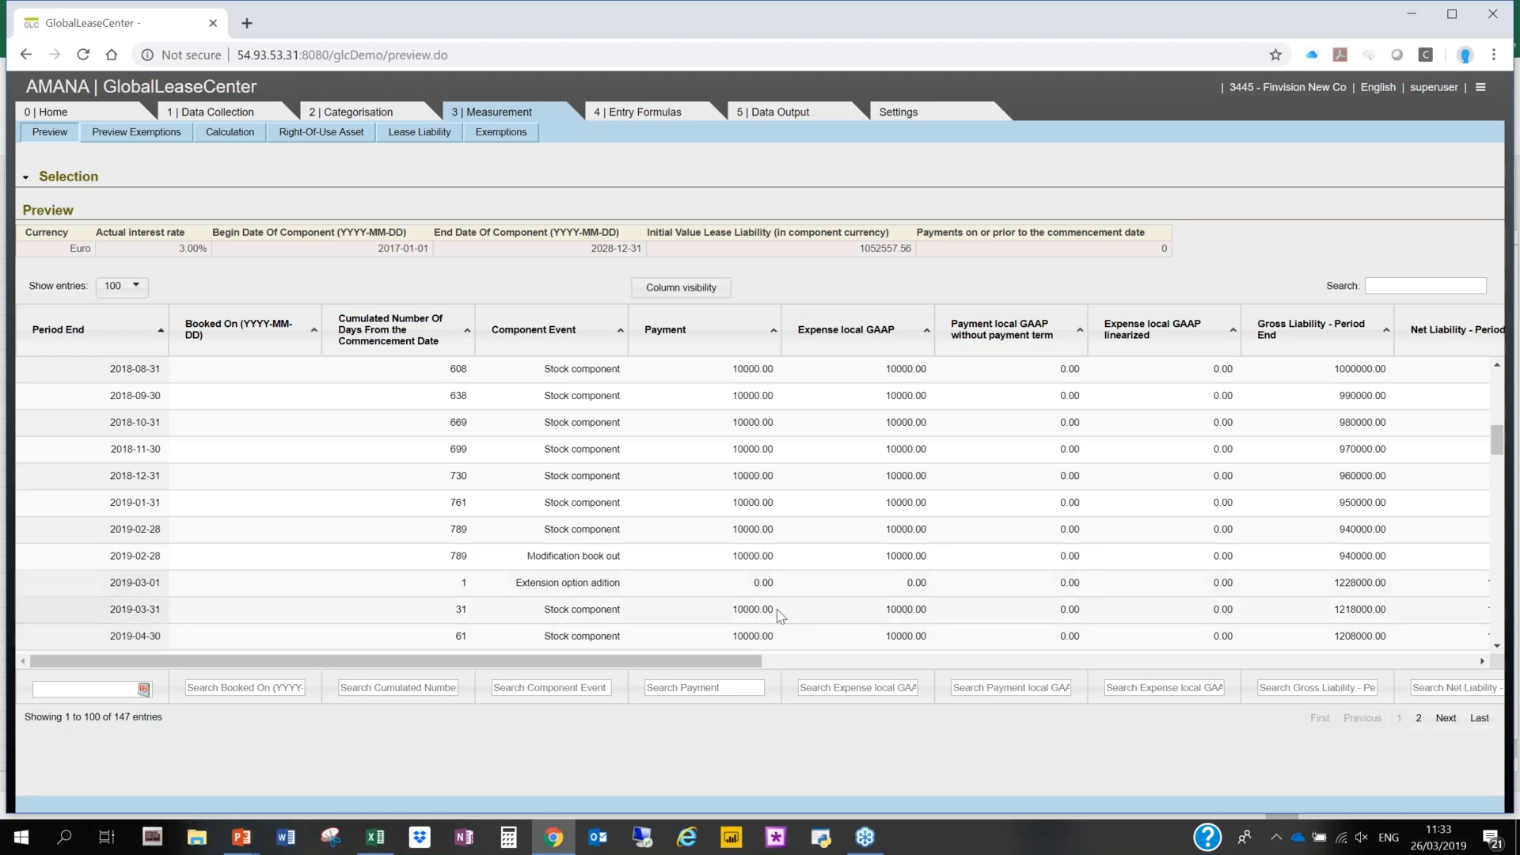
scroll(779, 615, right, 1)
scroll(780, 615, right, 10)
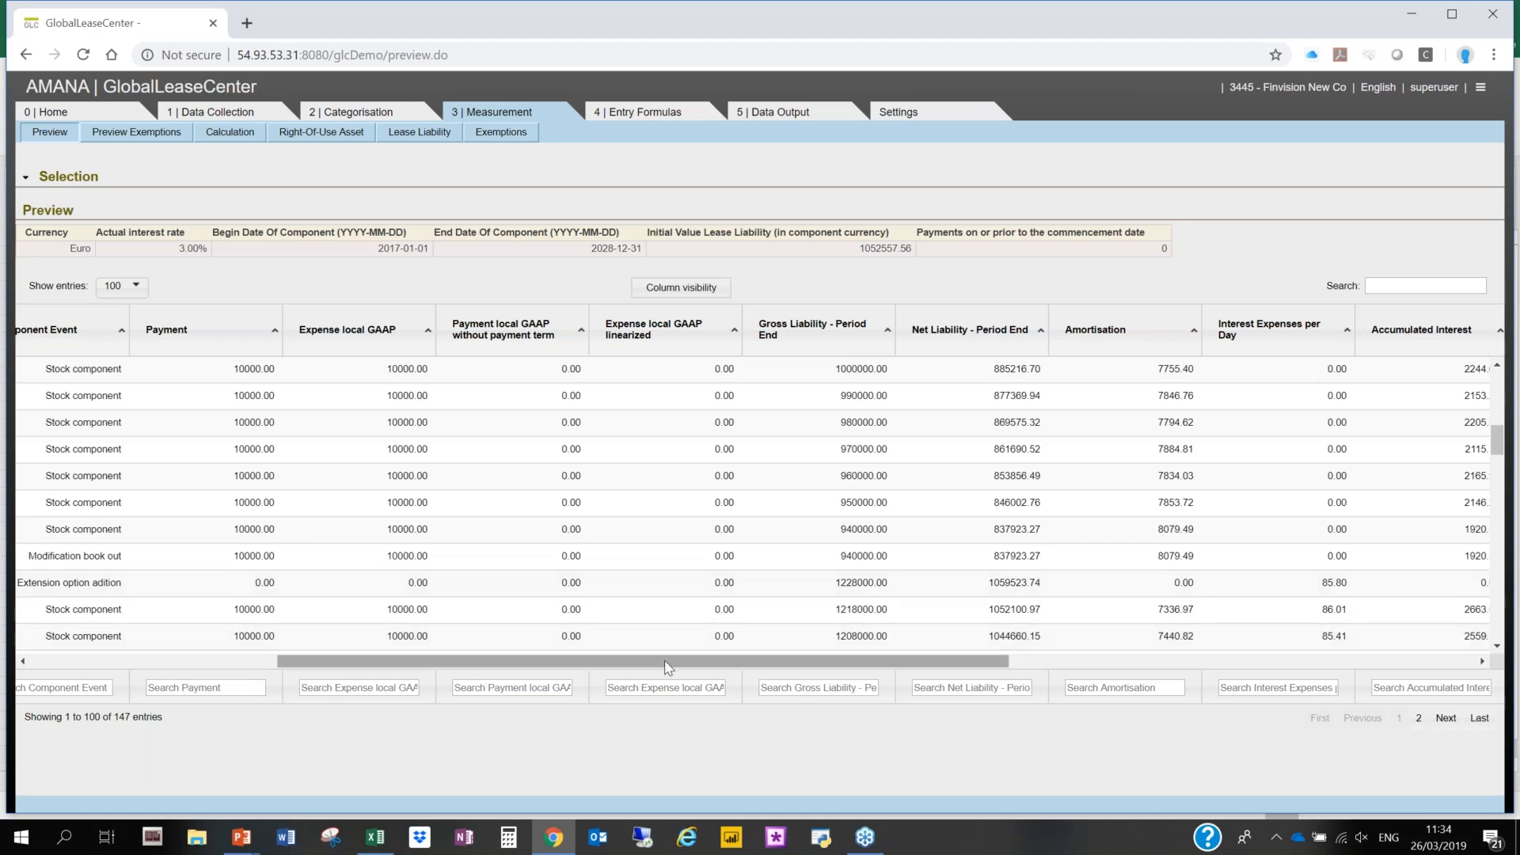
- Look through the Excel report types available in GLC Reporting
click(792, 120)
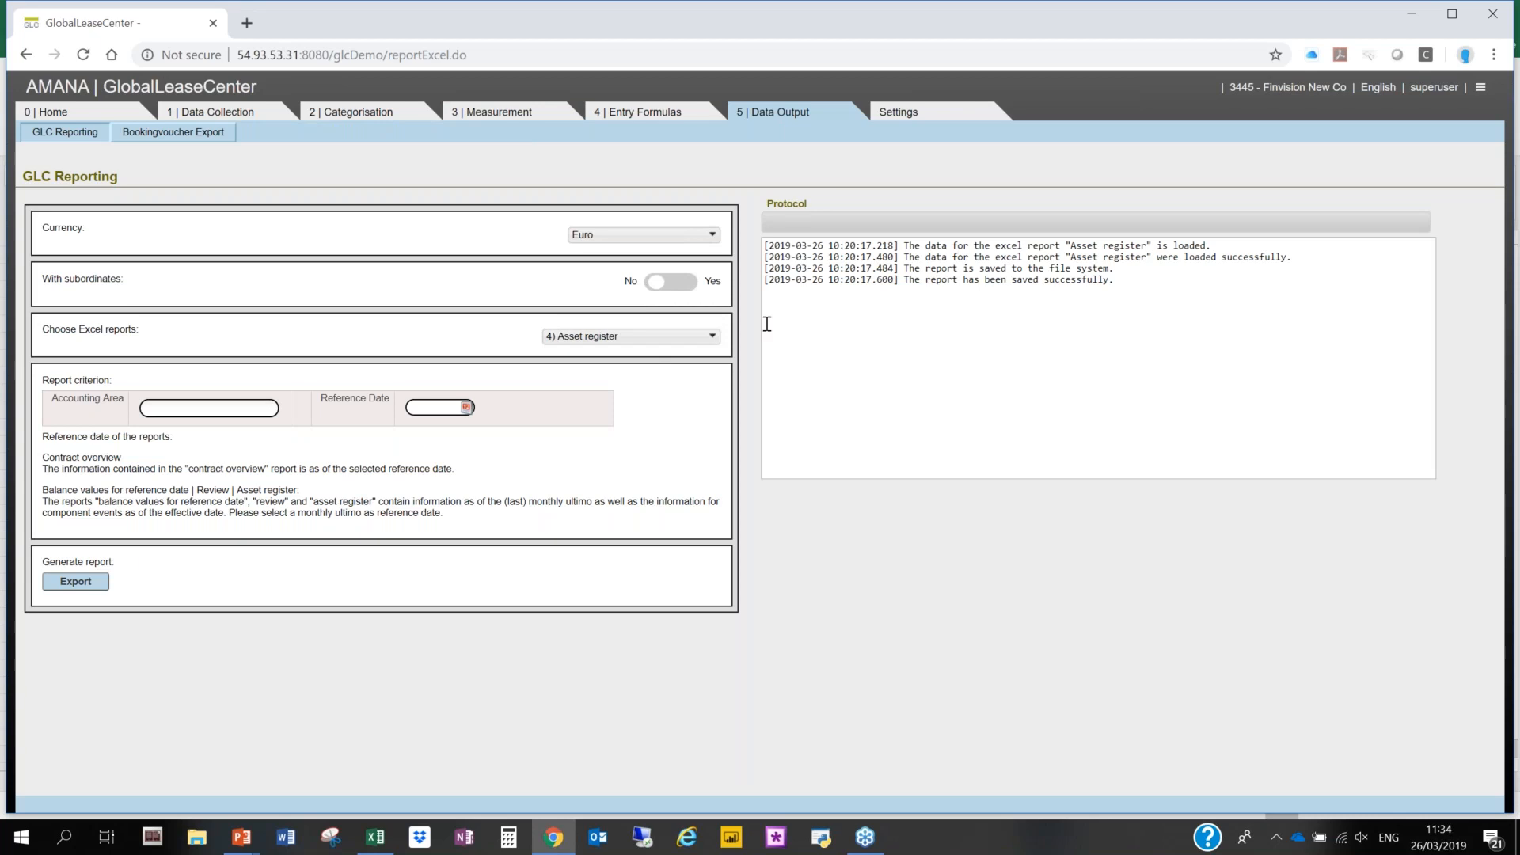
click(693, 337)
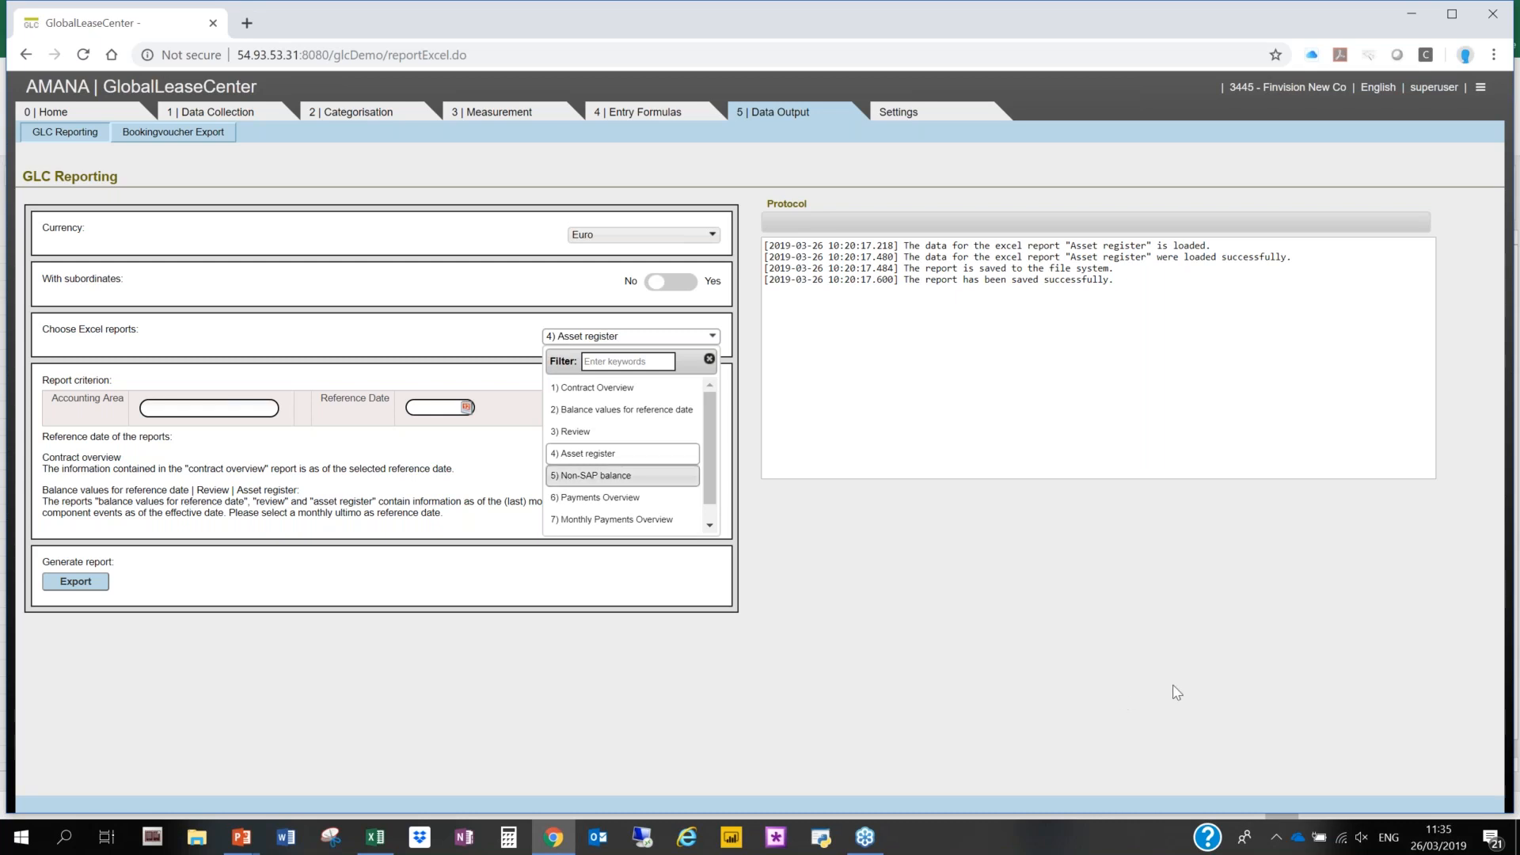
click(1209, 602)
- Download Asset-register_Demo SA_2019-03-26_10-20.xlsx from the Excel reports repository and open it in Excel
click(1480, 88)
click(1296, 175)
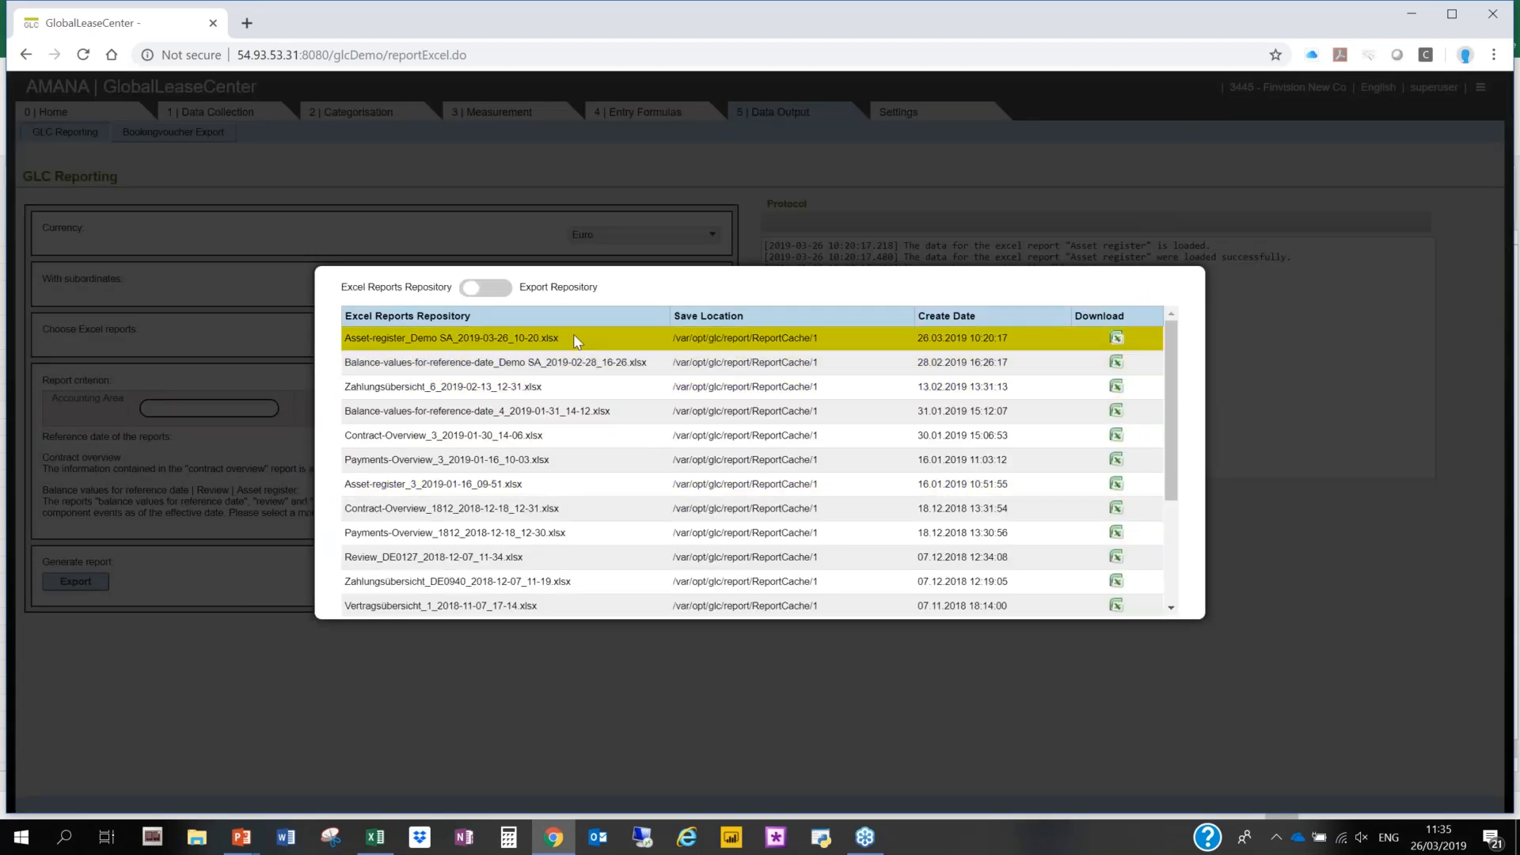
click(1117, 338)
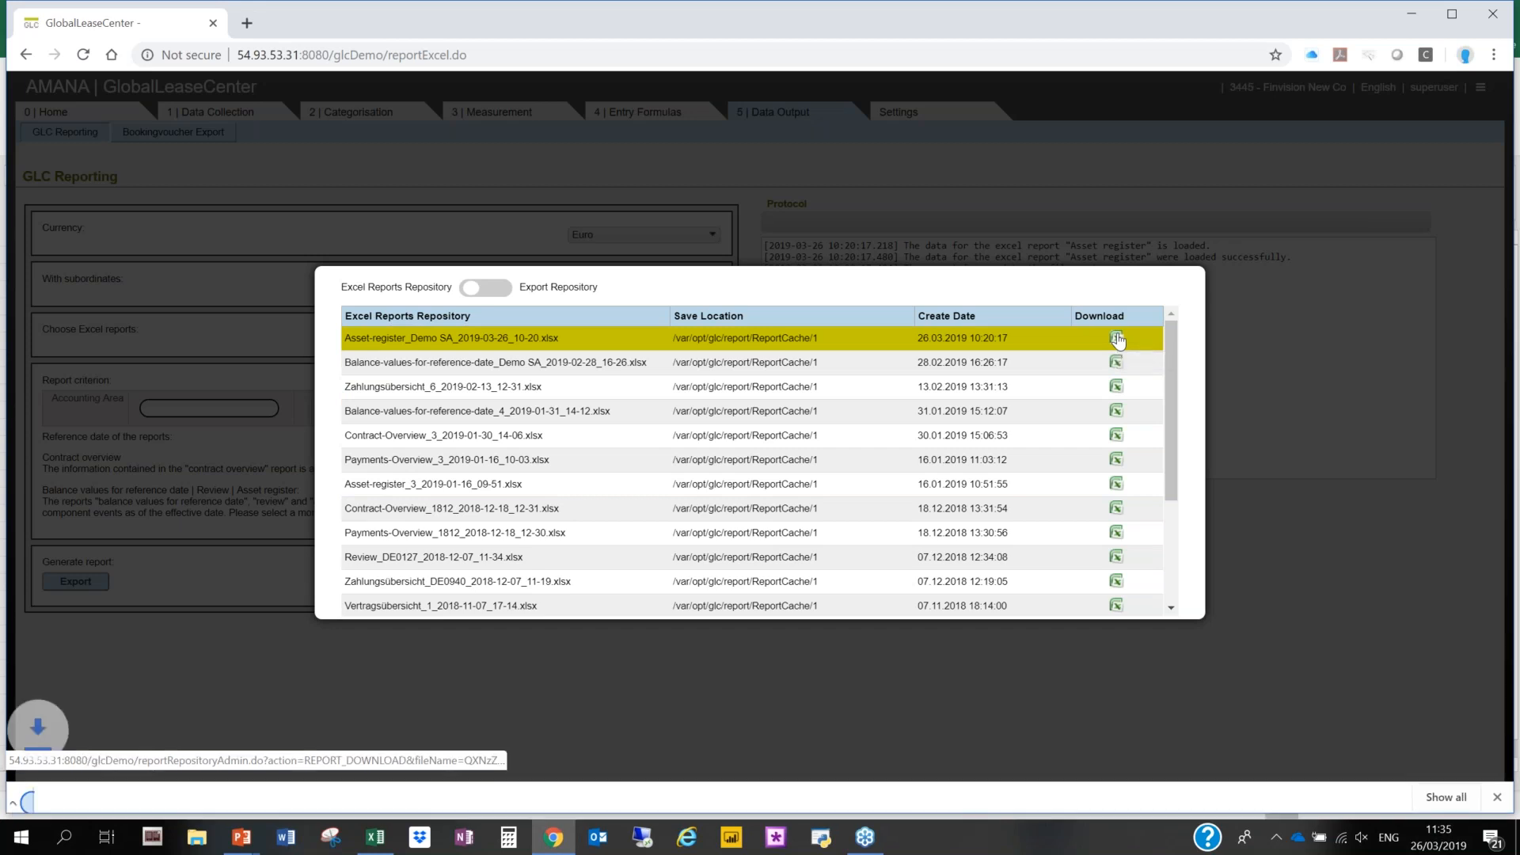
click(131, 800)
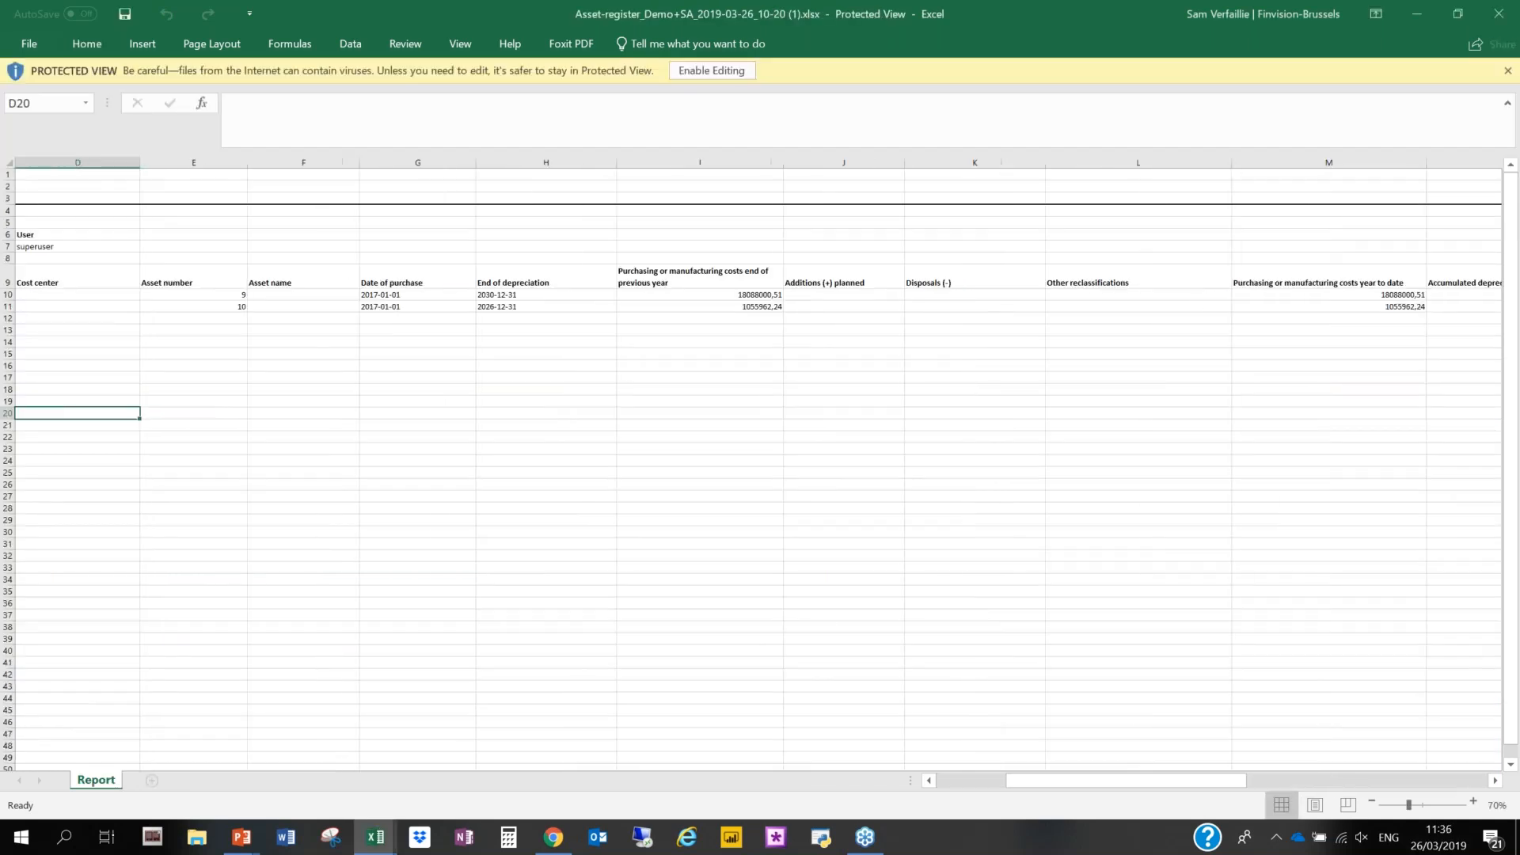
- Examine the asset register's columns from contract and asset details through purchasing costs, depreciation, impairments, disposals and reclassifications
key(Up)
key(Up)
key(Up)
key(Right)
key(Right)
key(Right)
key(Right)
key(Right)
key(Right)
key(Right)
key(Right)
key(Right)
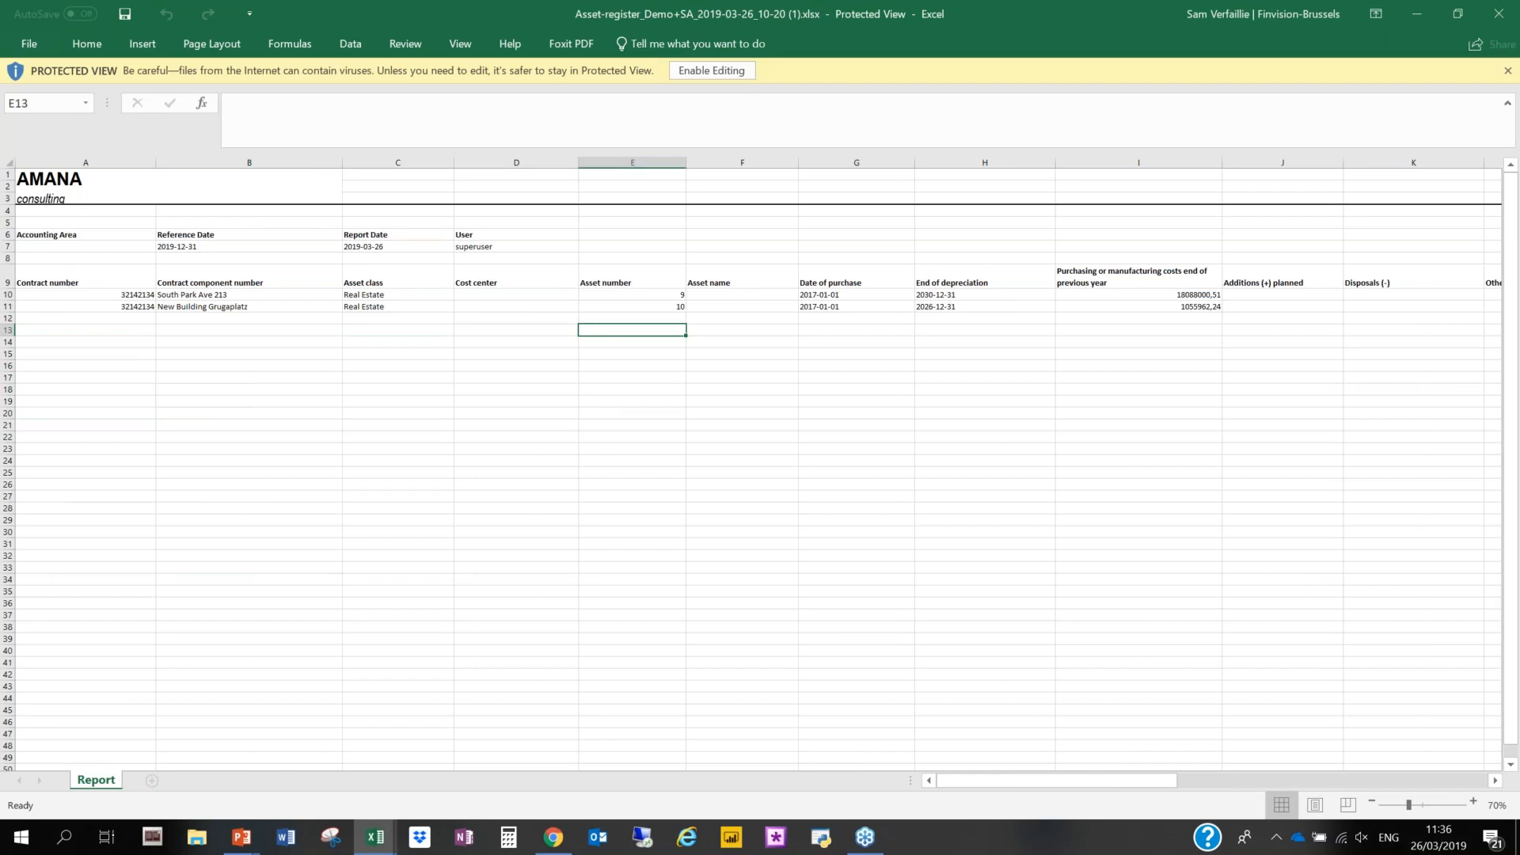
key(Right)
key(Right)
key(Right)
key(Right)
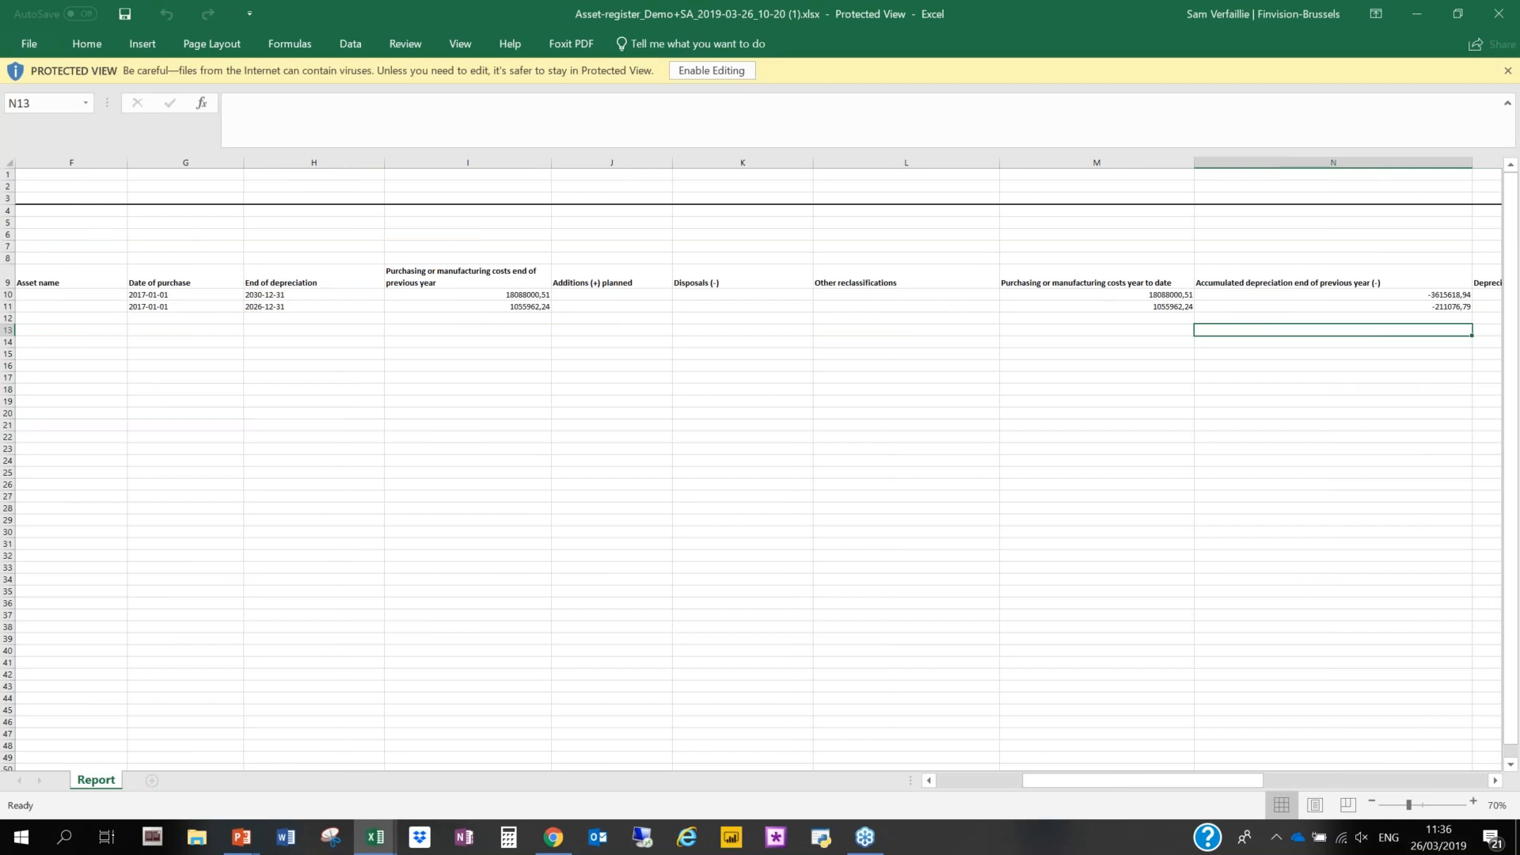
key(Right)
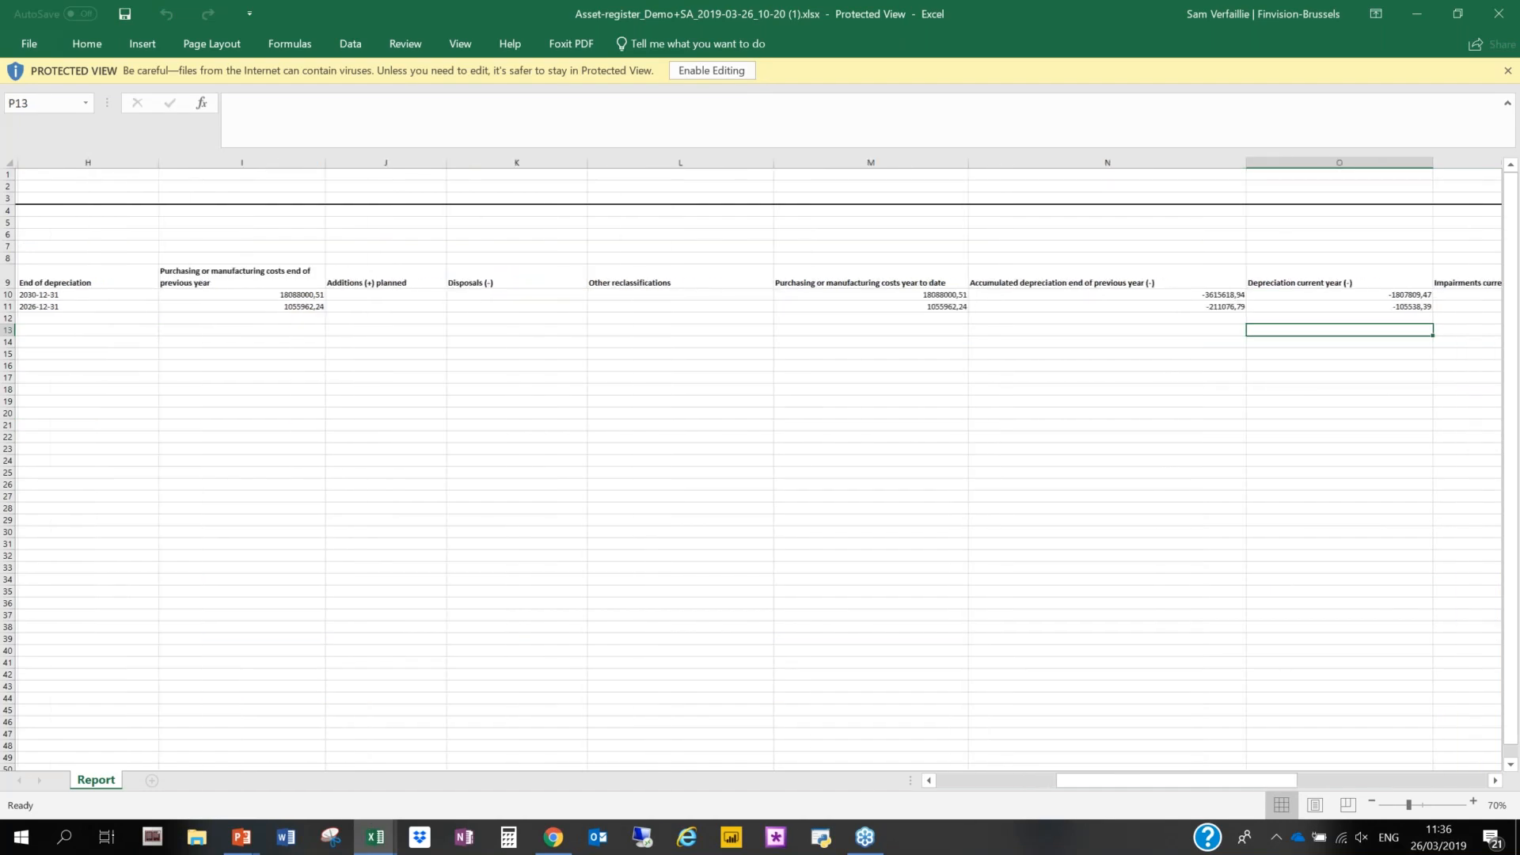
key(Right)
key(Right)
key(Right)
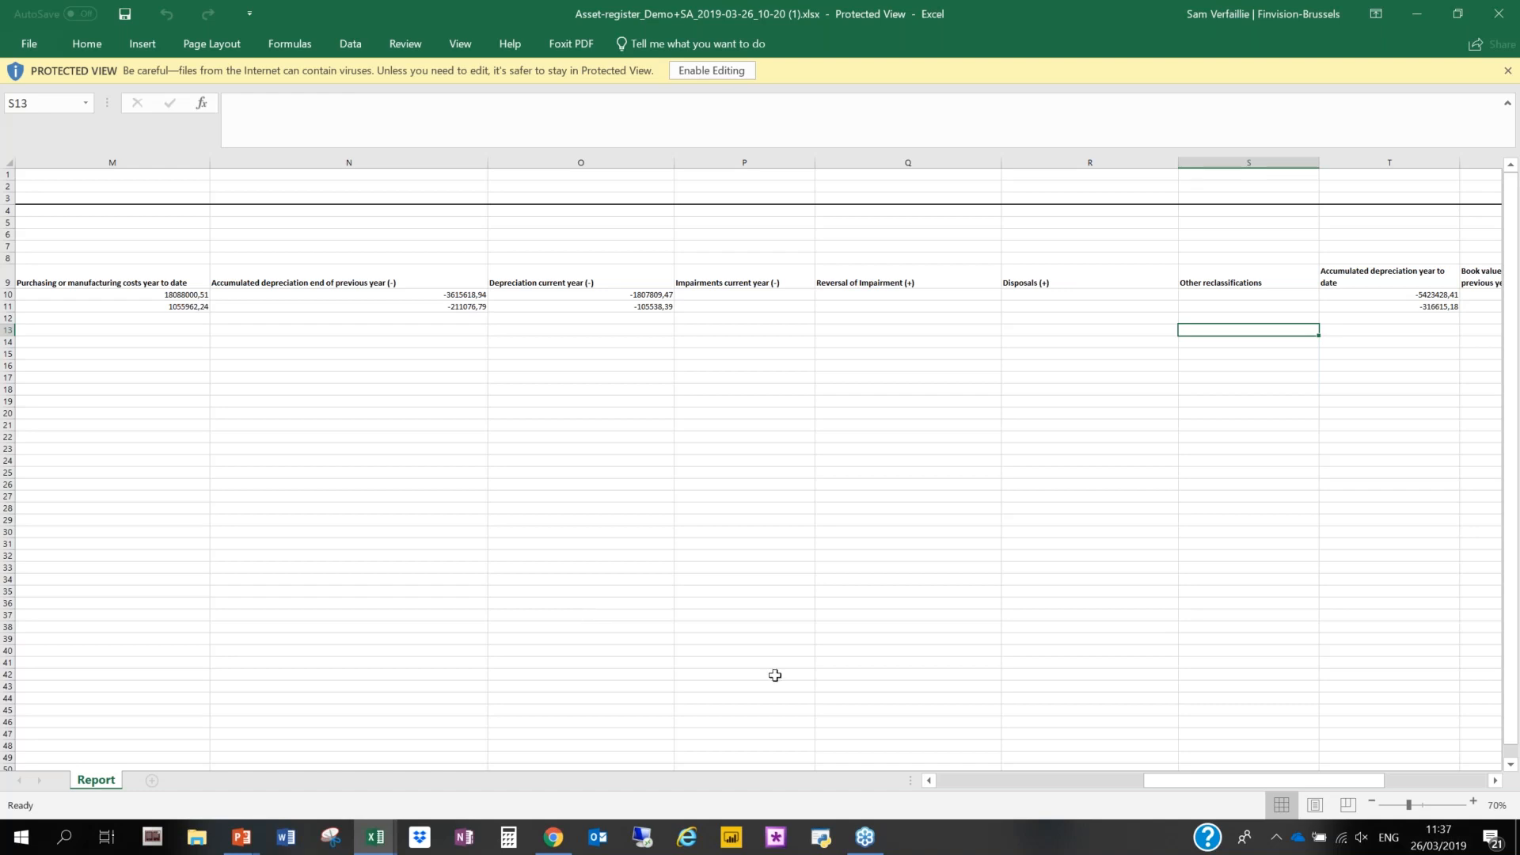
- Switch to the running PowerPoint slide show and move from the process overview to the DEMO GlobalLeaseCenter slide
click(1217, 143)
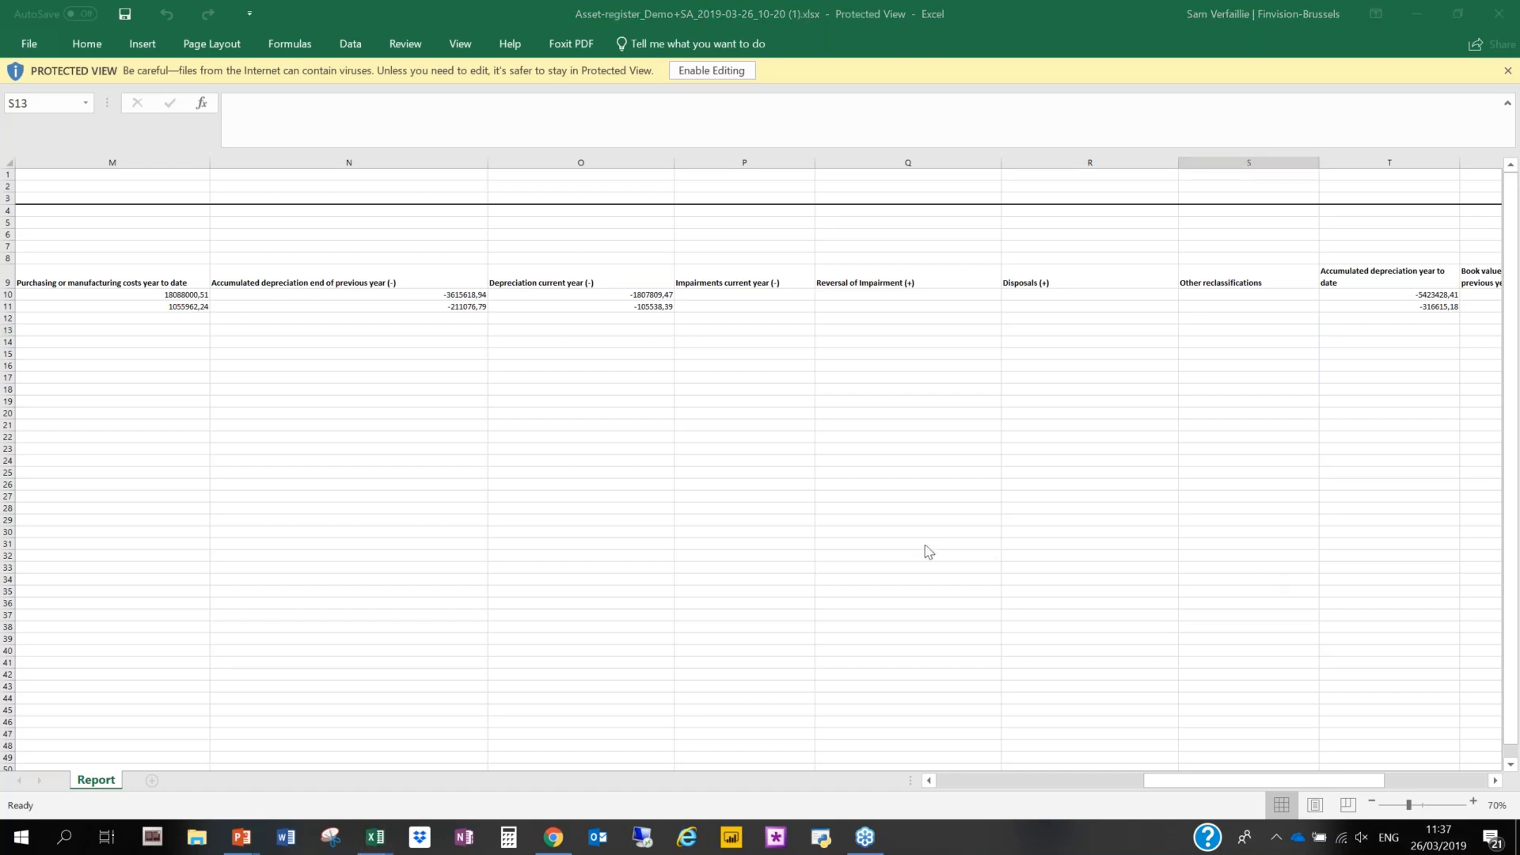
mouse_move(234, 848)
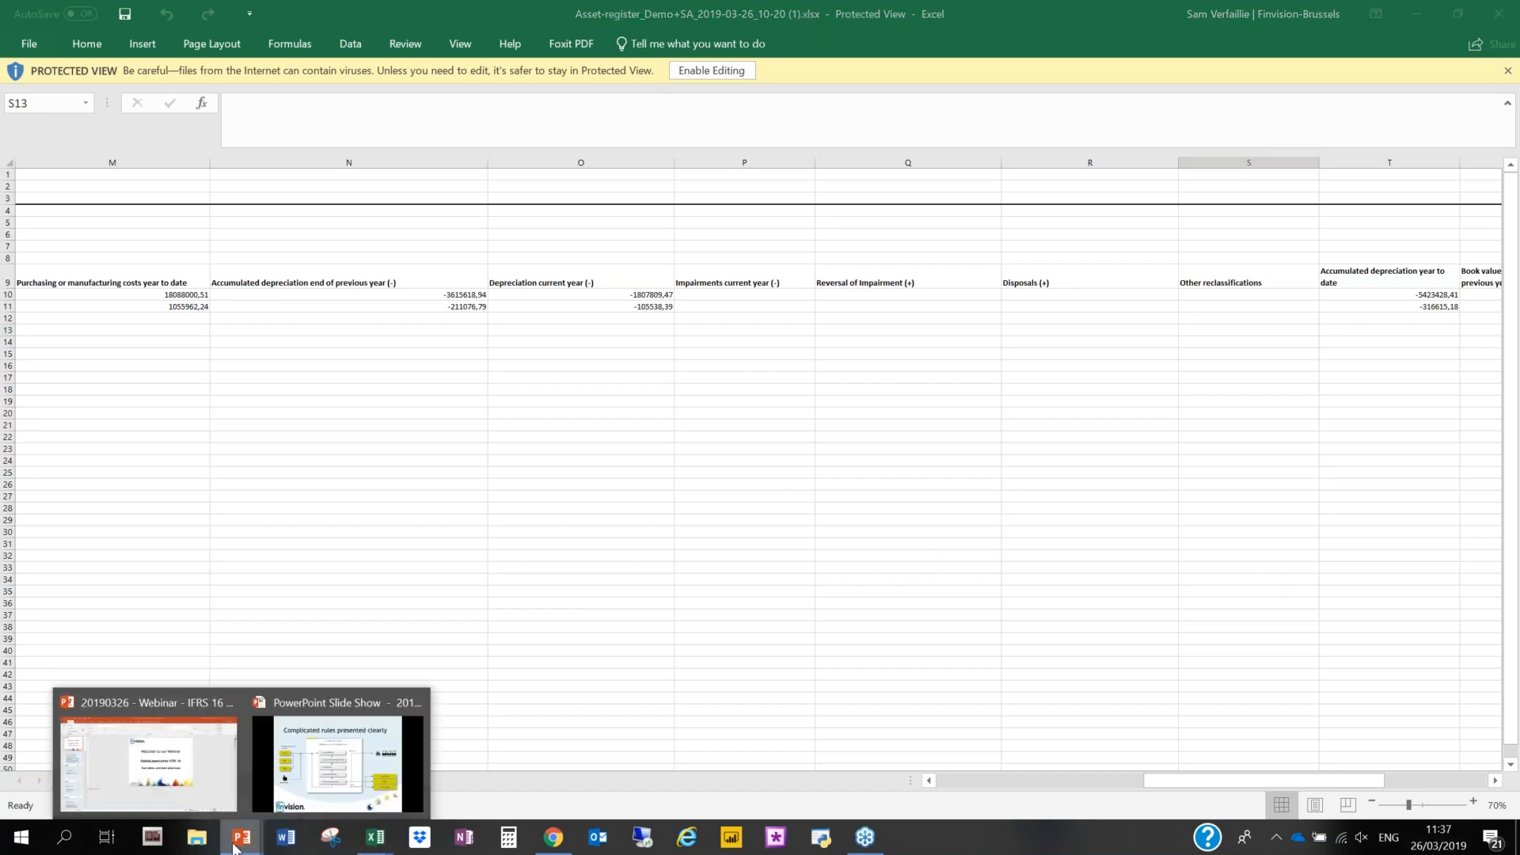
click(285, 776)
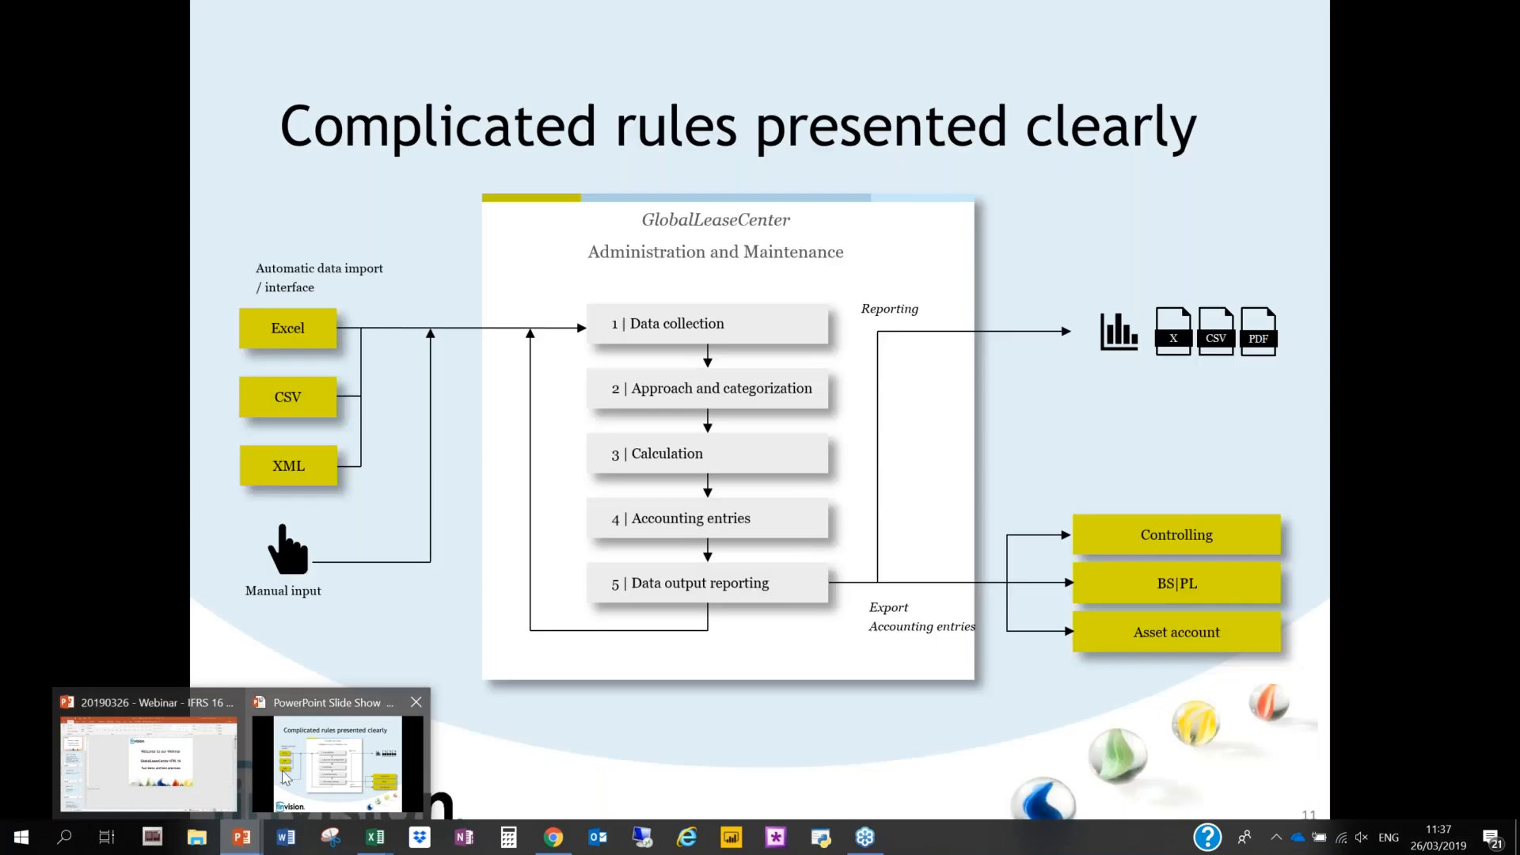
click(546, 588)
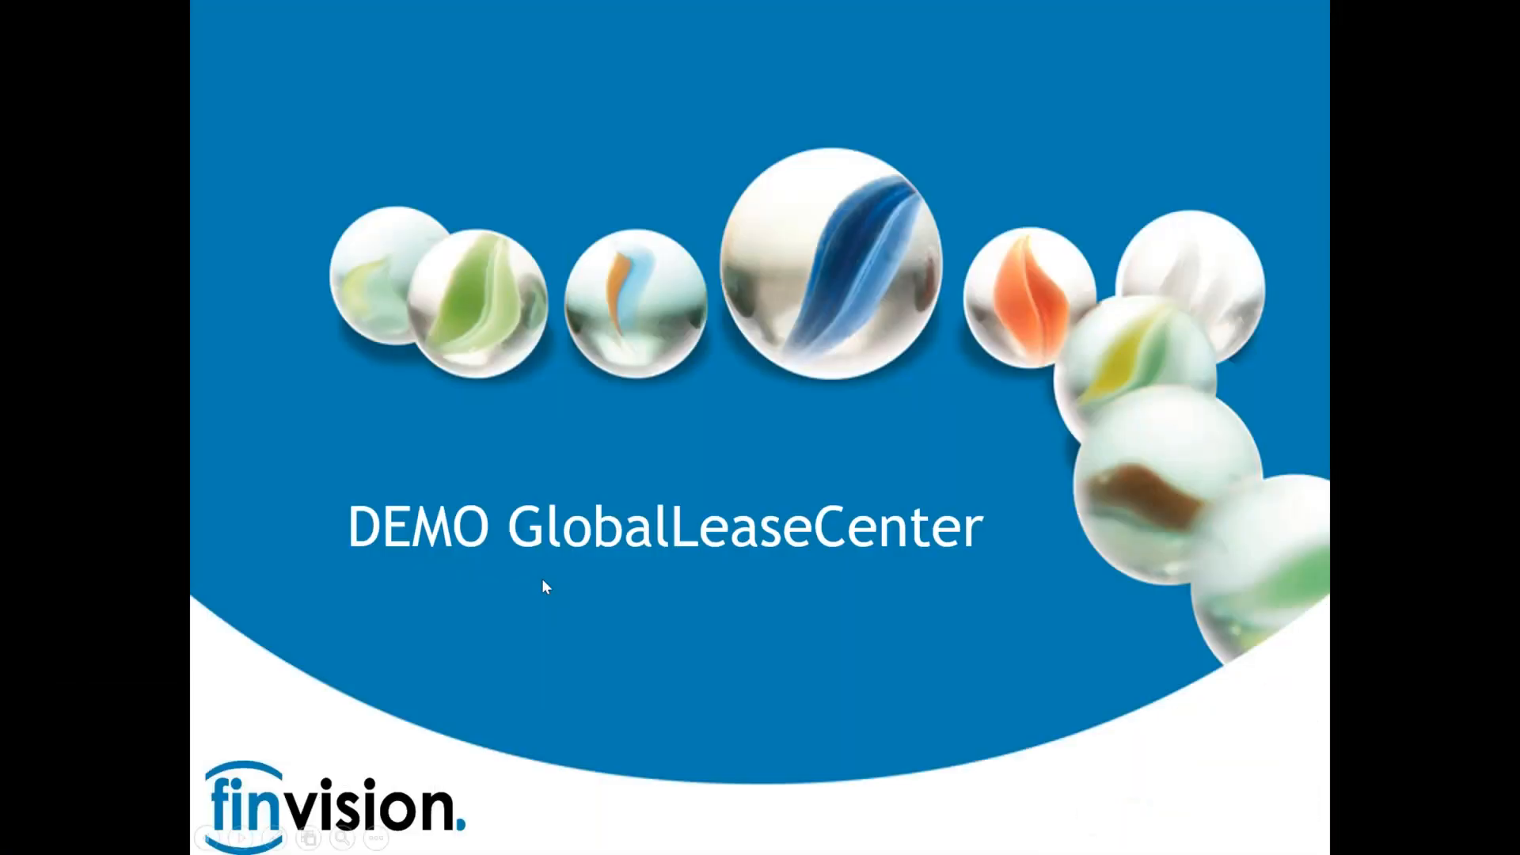